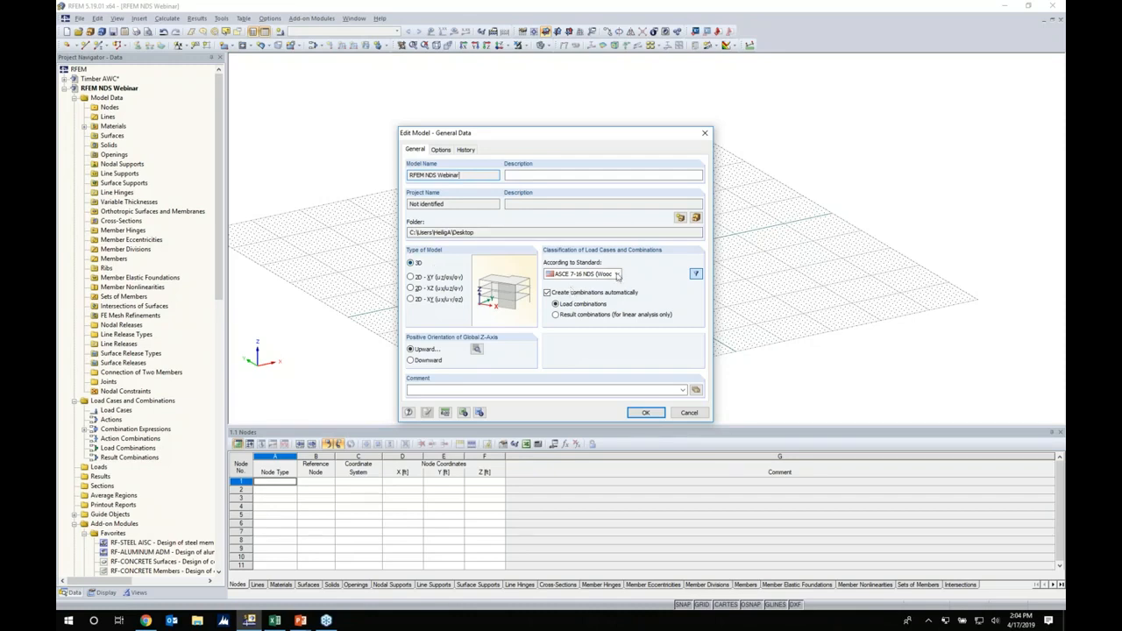
Step: Accept the model's general data with ASCE 7-16 NDS (Wood) as the standard for load cases and combinations
{"action": "left_click", "coordinate": [618, 273]}
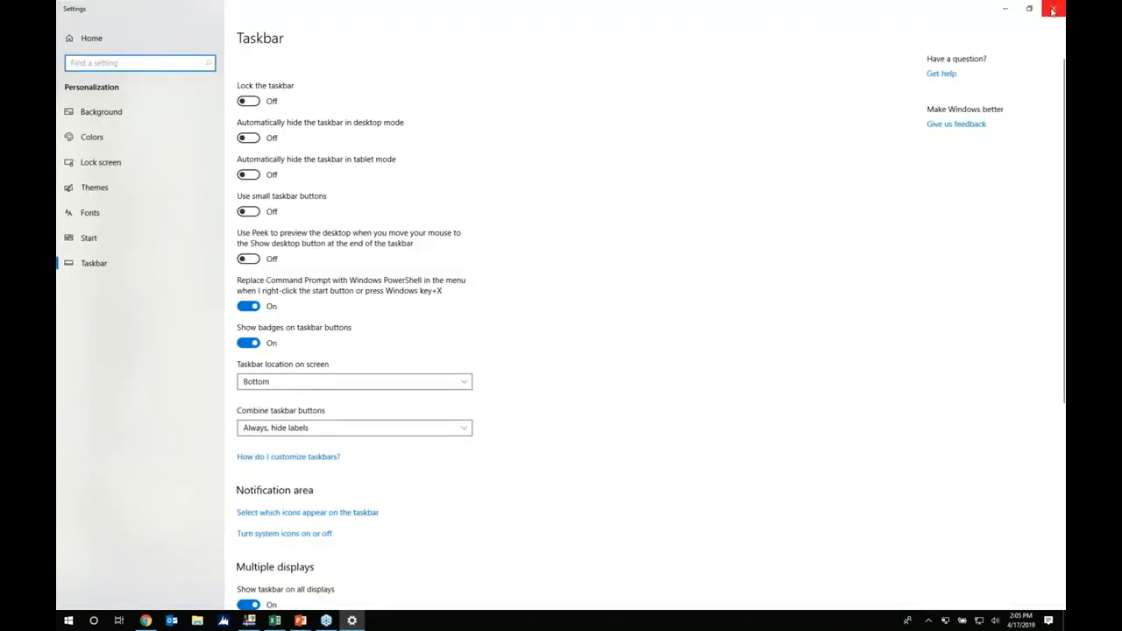
{"action": "left_click", "coordinate": [1053, 7]}
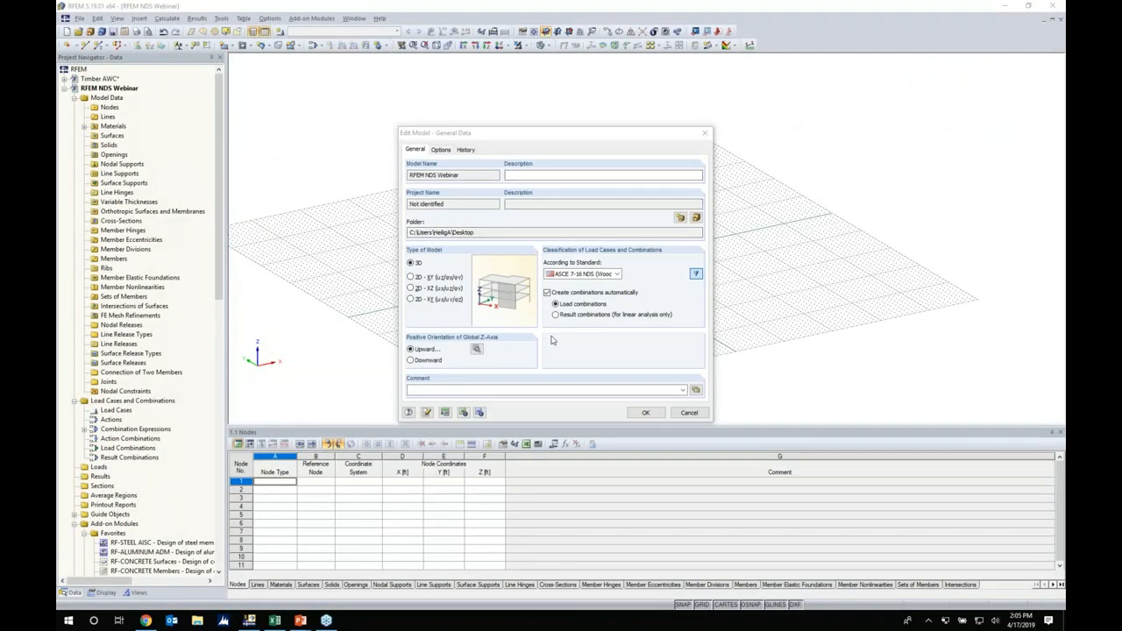
{"action": "left_click", "coordinate": [578, 318]}
{"action": "key", "text": "Return"}
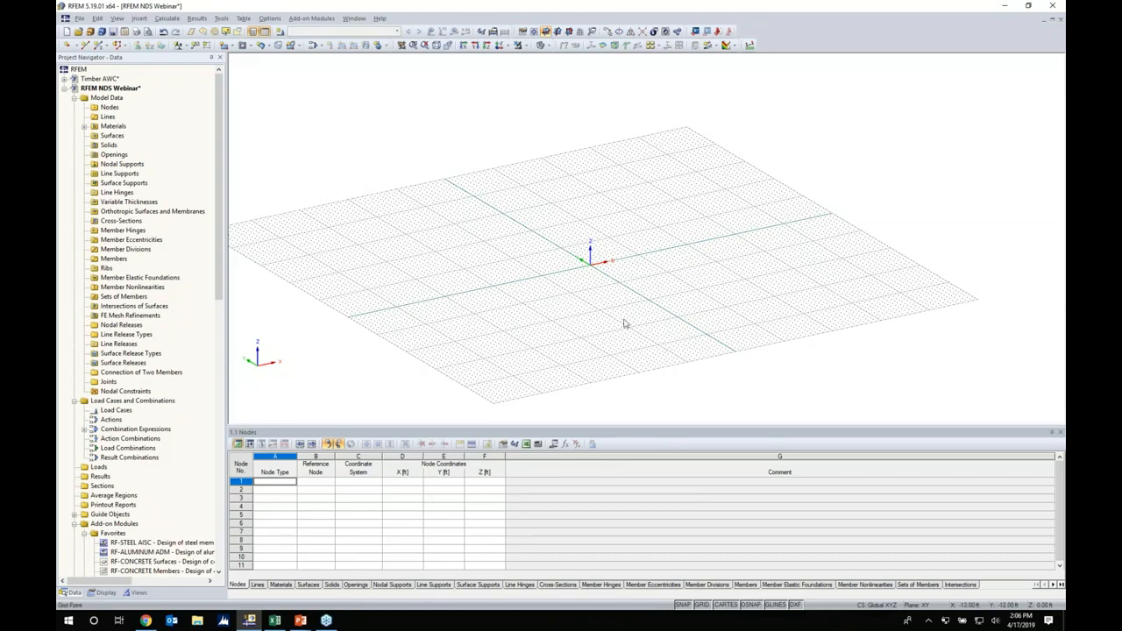
Step: Set the work plane grid to 100 points in the positive and negative sense of both directions
{"action": "right_click", "coordinate": [701, 605]}
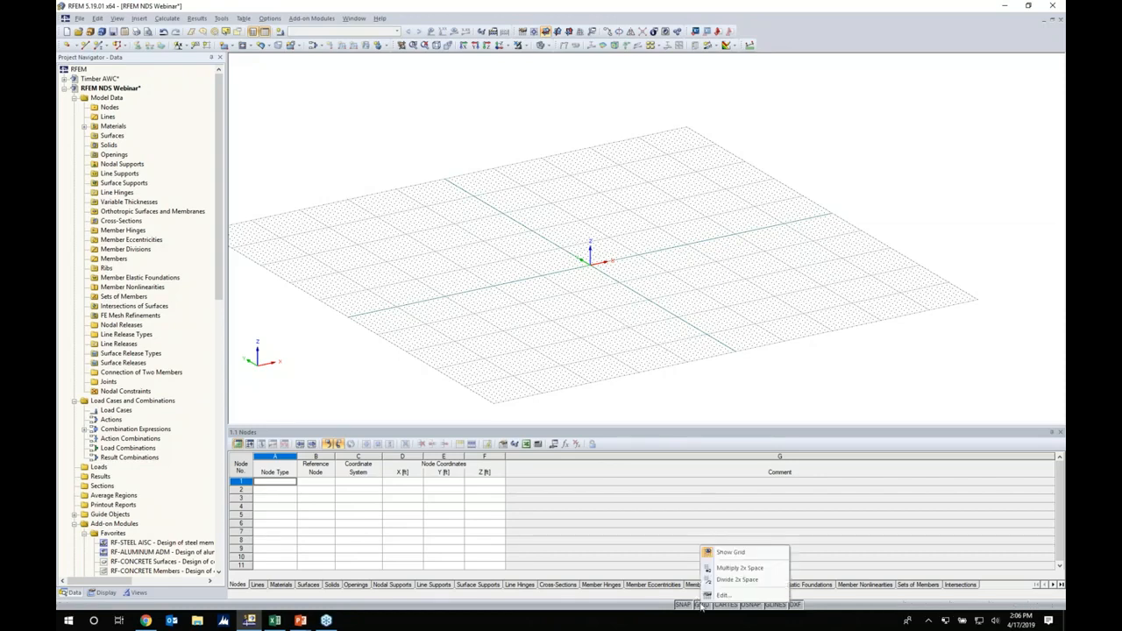
{"action": "left_click", "coordinate": [719, 596]}
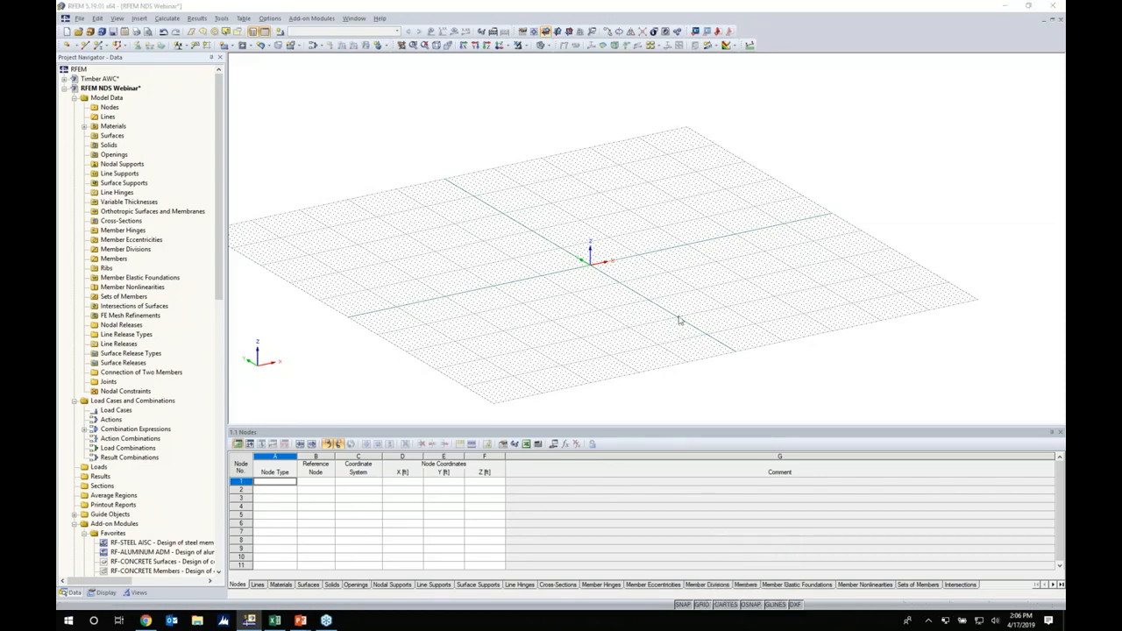
{"action": "left_click_drag", "start_coordinate": [619, 305], "coordinate": [670, 304]}
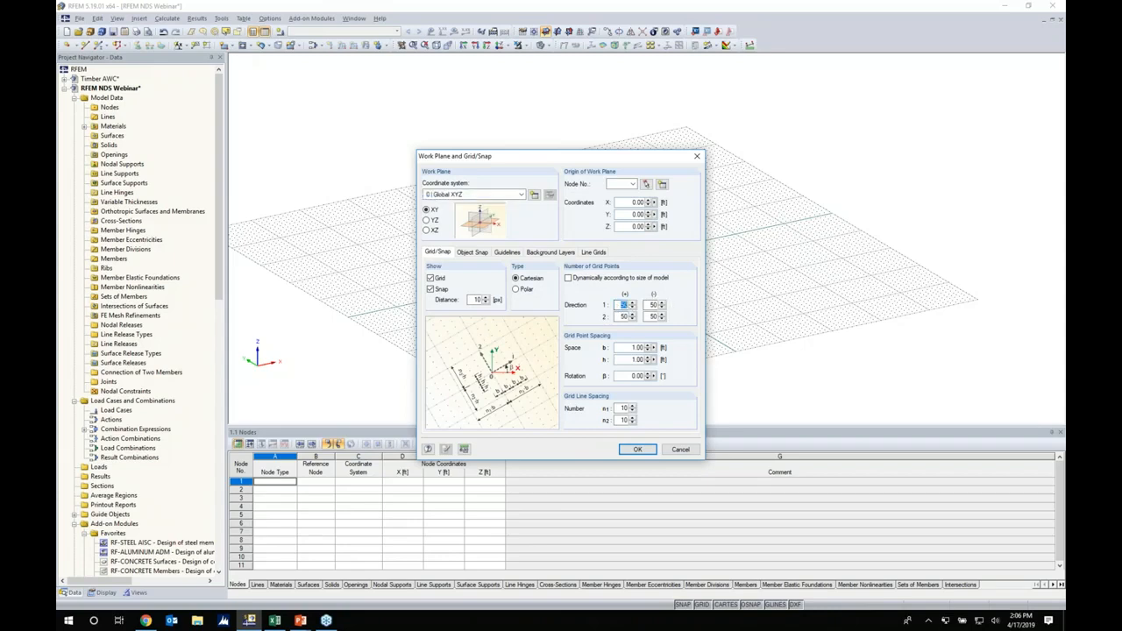
{"action": "type", "text": "100"}
{"action": "key", "text": "Tab"}
{"action": "type", "text": "100"}
{"action": "key", "text": "Tab"}
{"action": "type", "text": "100"}
{"action": "key", "text": "Tab"}
{"action": "type", "text": "100"}
{"action": "left_click", "coordinate": [635, 450]}
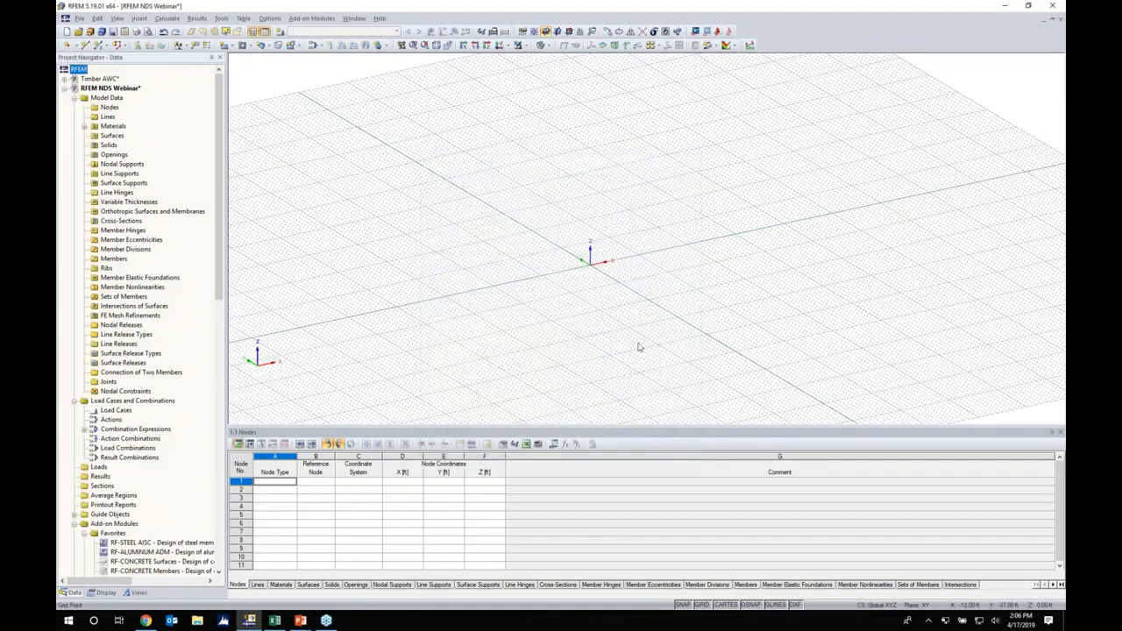
Step: Switch the work plane to XZ and enlarge the modelling area by shrinking the data table
{"action": "middle_click_drag", "start_coordinate": [652, 291], "coordinate": [503, 329]}
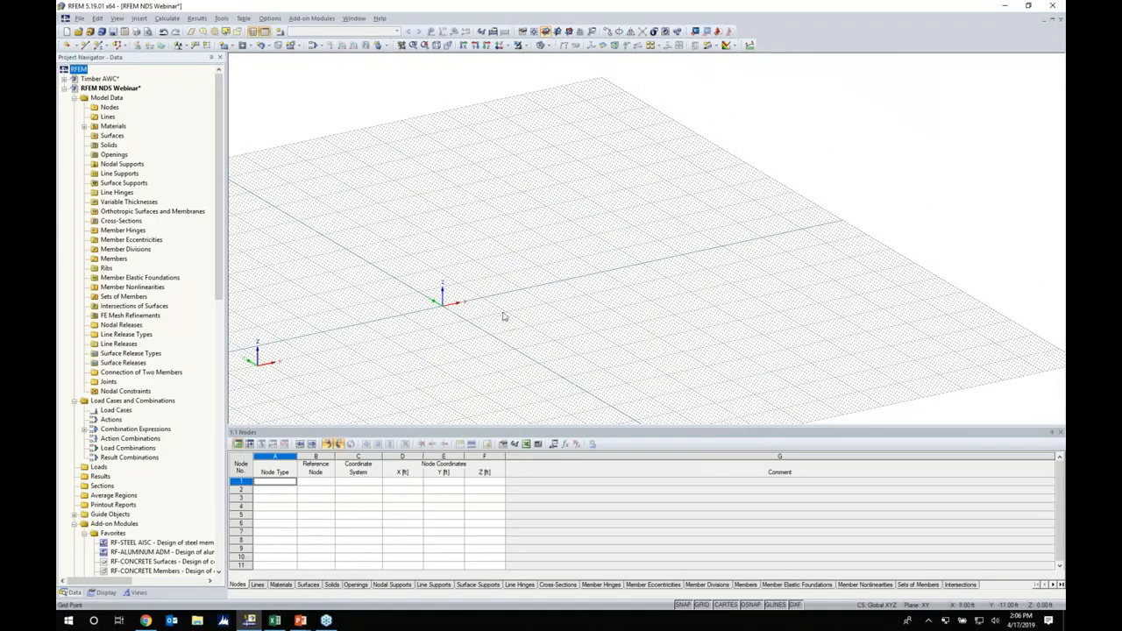
{"action": "left_click", "coordinate": [569, 32]}
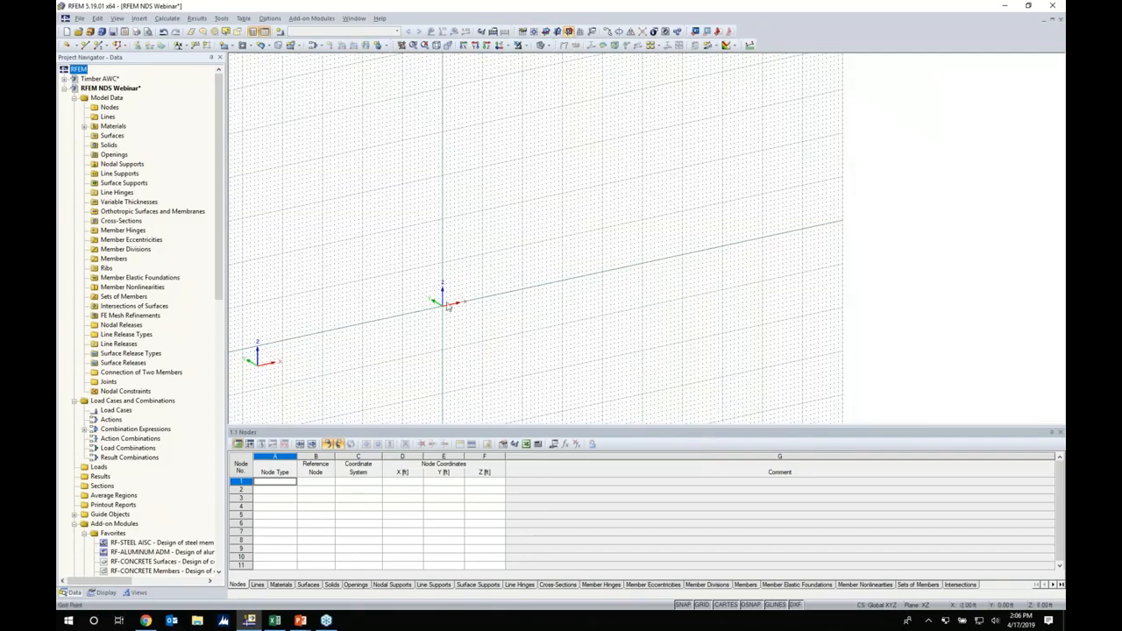
{"action": "middle_click_drag", "start_coordinate": [463, 323], "coordinate": [531, 305]}
{"action": "scroll", "coordinate": [532, 307], "scroll_direction": "up", "scroll_amount": 5}
{"action": "middle_click_drag", "start_coordinate": [583, 253], "coordinate": [553, 305]}
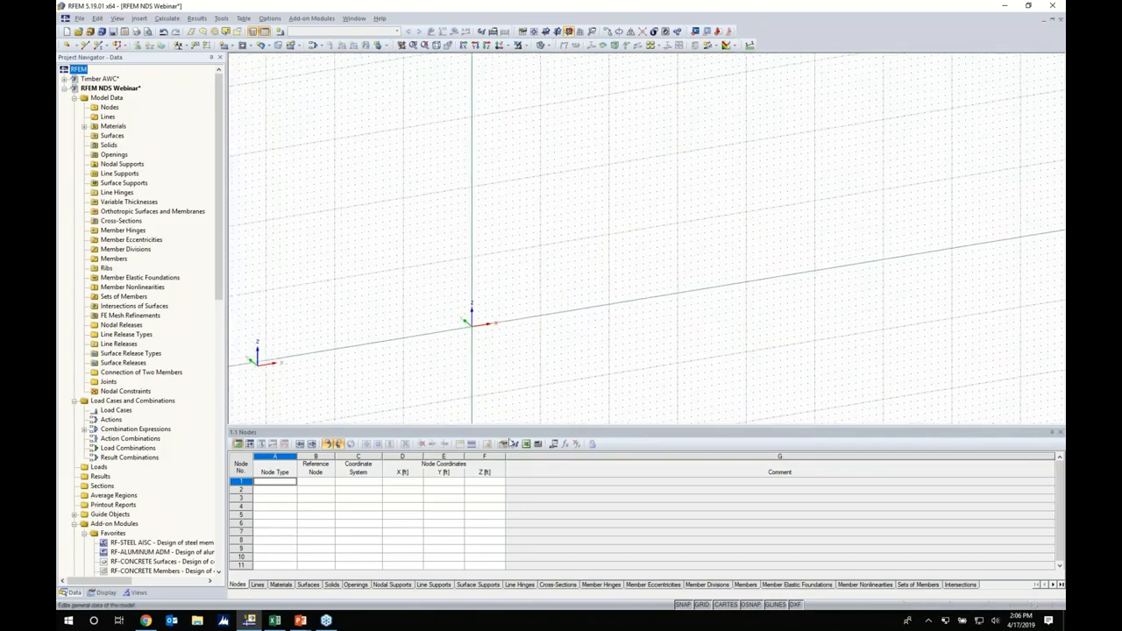
{"action": "left_click_drag", "start_coordinate": [517, 431], "coordinate": [517, 500]}
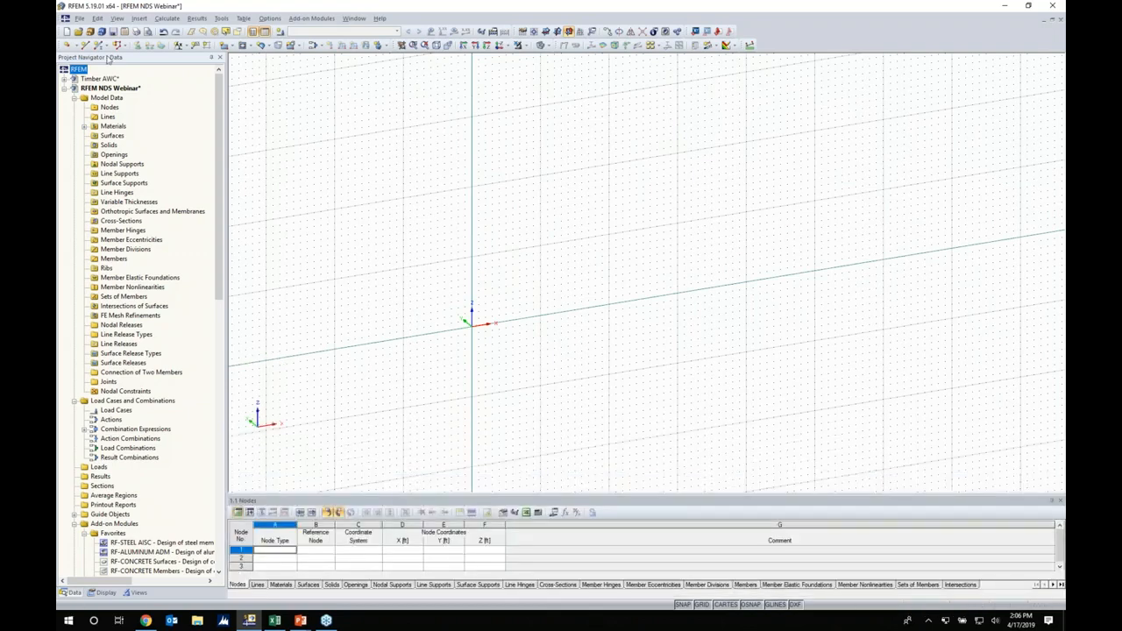
Step: Start a new beam member and define its cross-section as a timber rectangle 8 in wide and 14 in high
{"action": "left_click", "coordinate": [101, 46]}
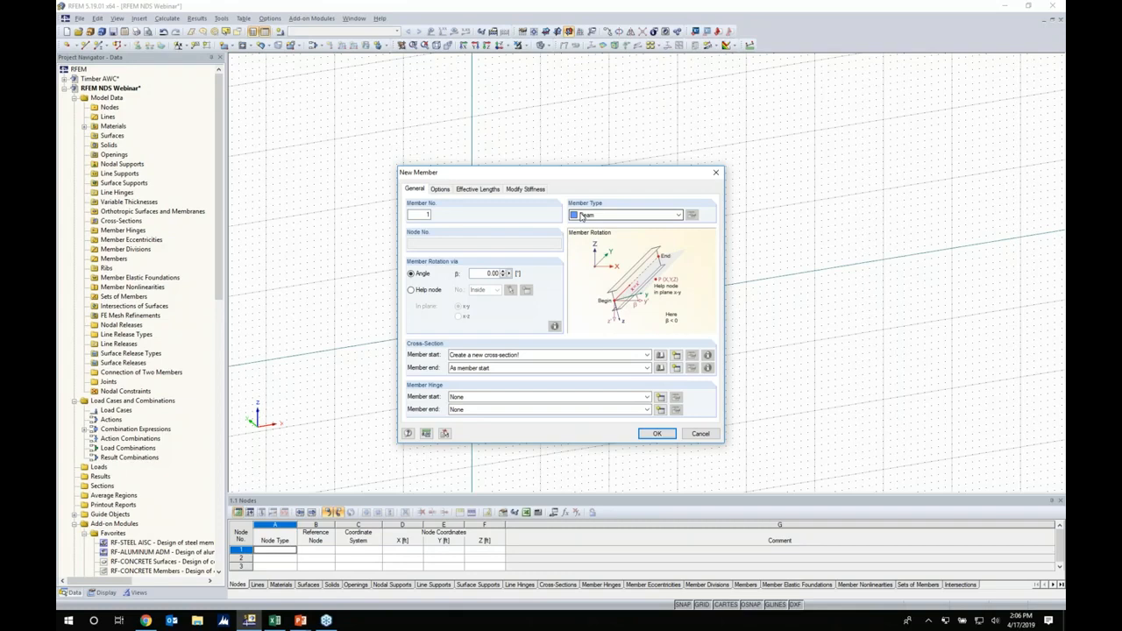
{"action": "left_click", "coordinate": [661, 355]}
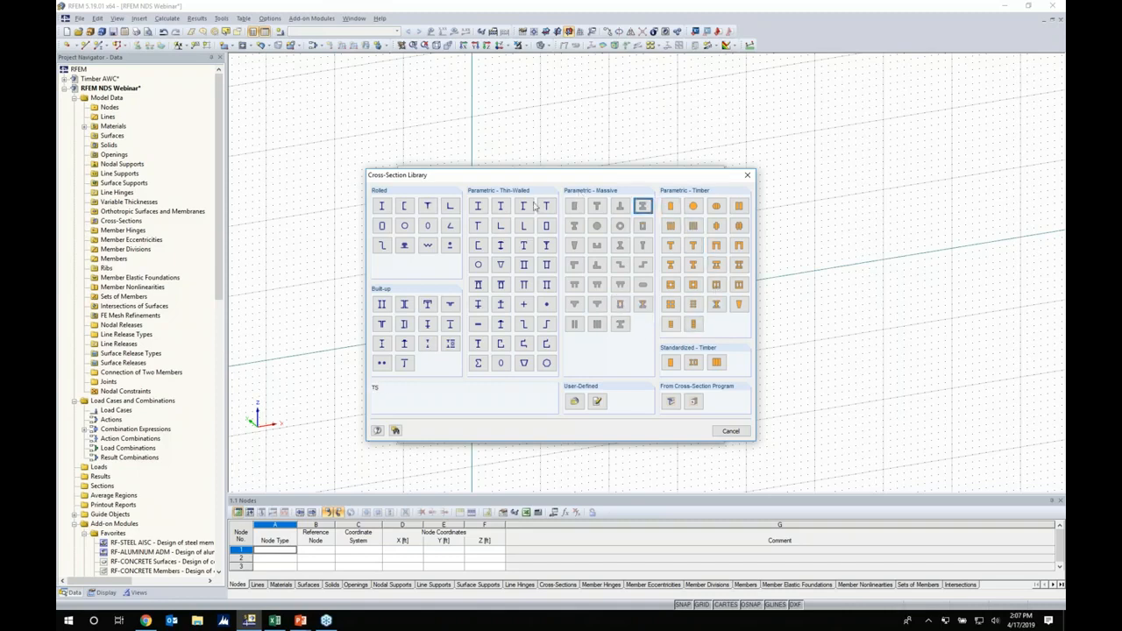
{"action": "left_click", "coordinate": [547, 323]}
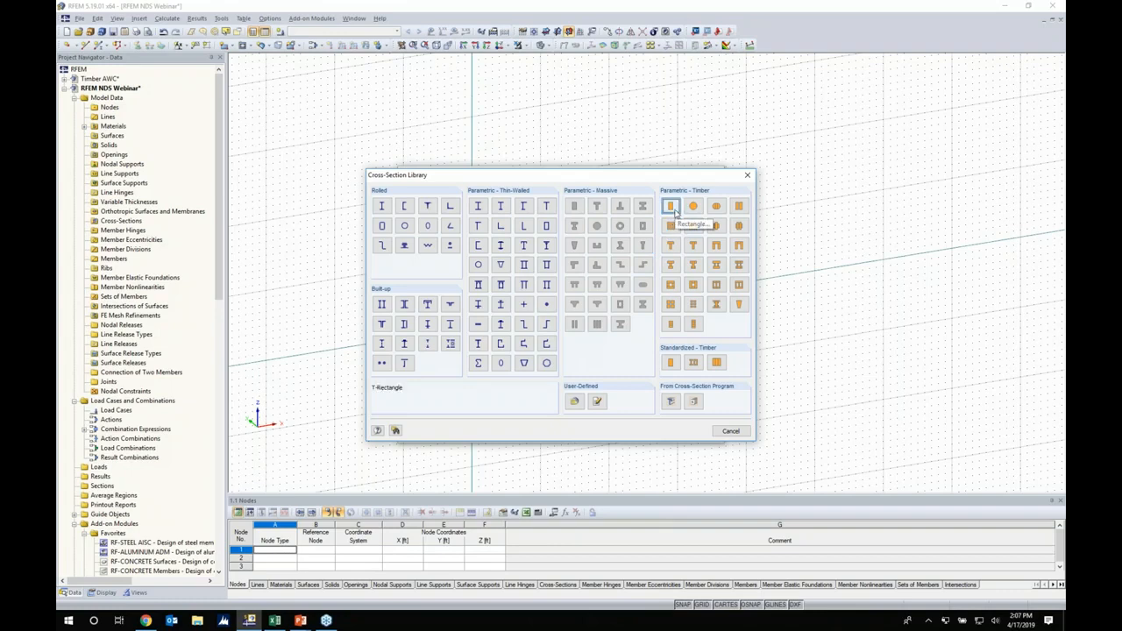
{"action": "left_click", "coordinate": [674, 209]}
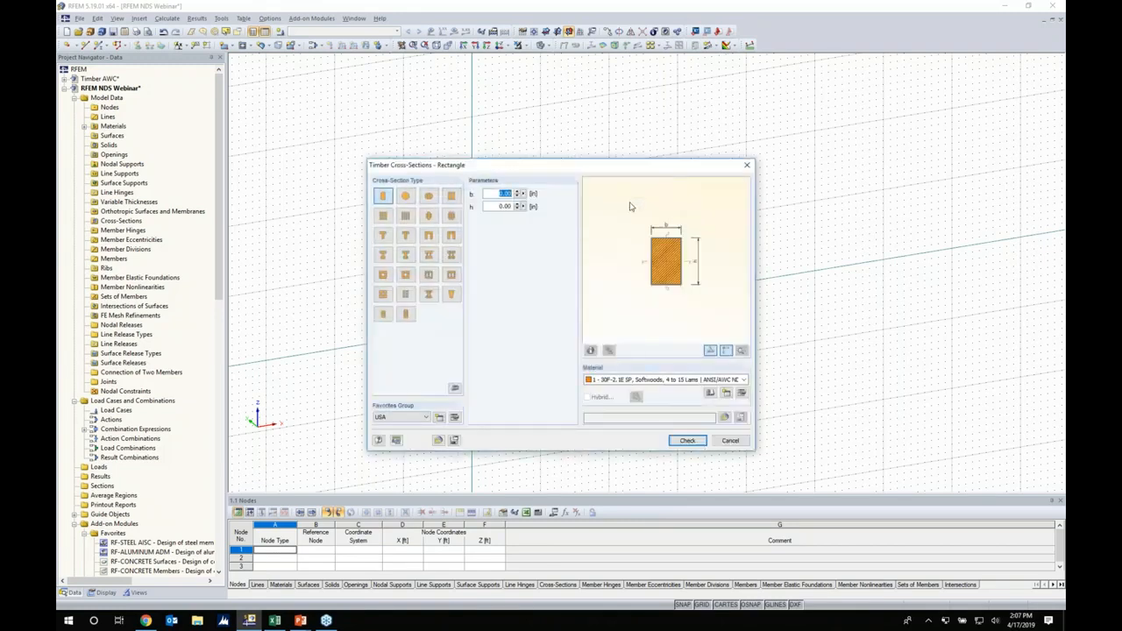
{"action": "type", "text": "8"}
{"action": "key", "text": "Tab"}
{"action": "type", "text": "14"}
{"action": "key", "text": "Tab"}
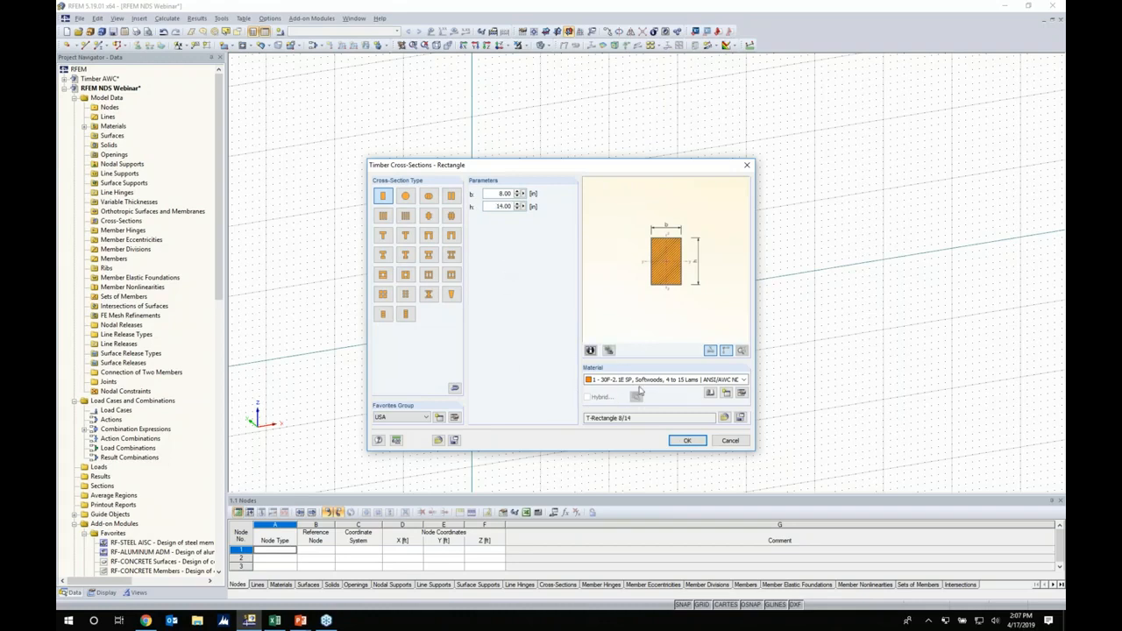
Step: Examine the ANSI/AWC NDS-2018 wood materials, filtering by Table 5A softwood glulam and the USA favorites group, and review the 30F-2.1E SP properties
{"action": "left_click", "coordinate": [711, 394]}
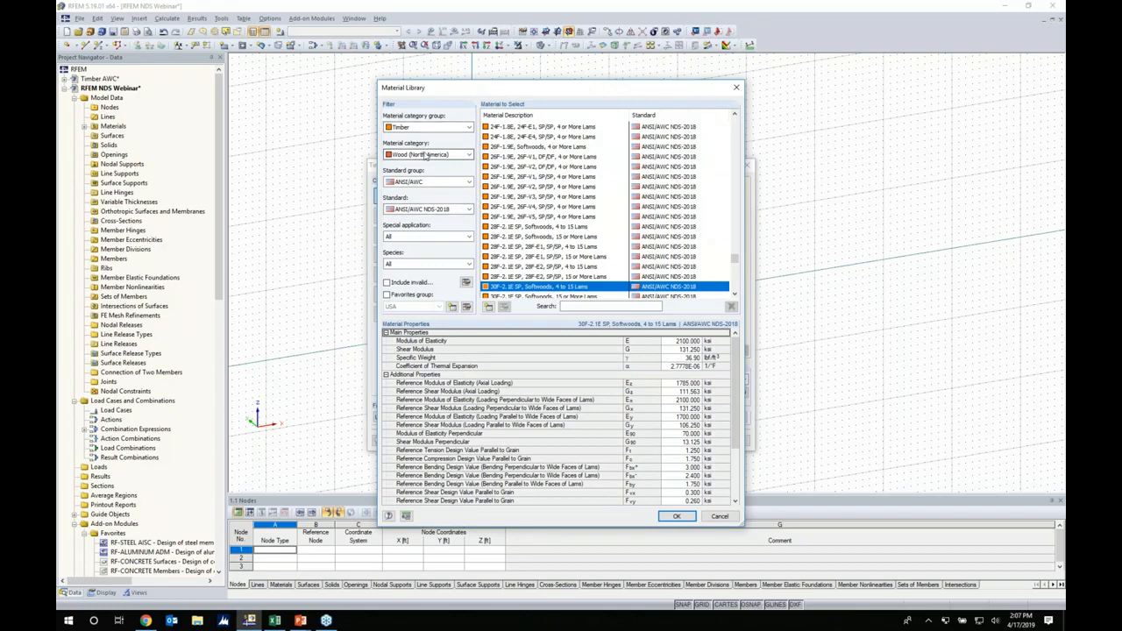
{"action": "left_click", "coordinate": [433, 183]}
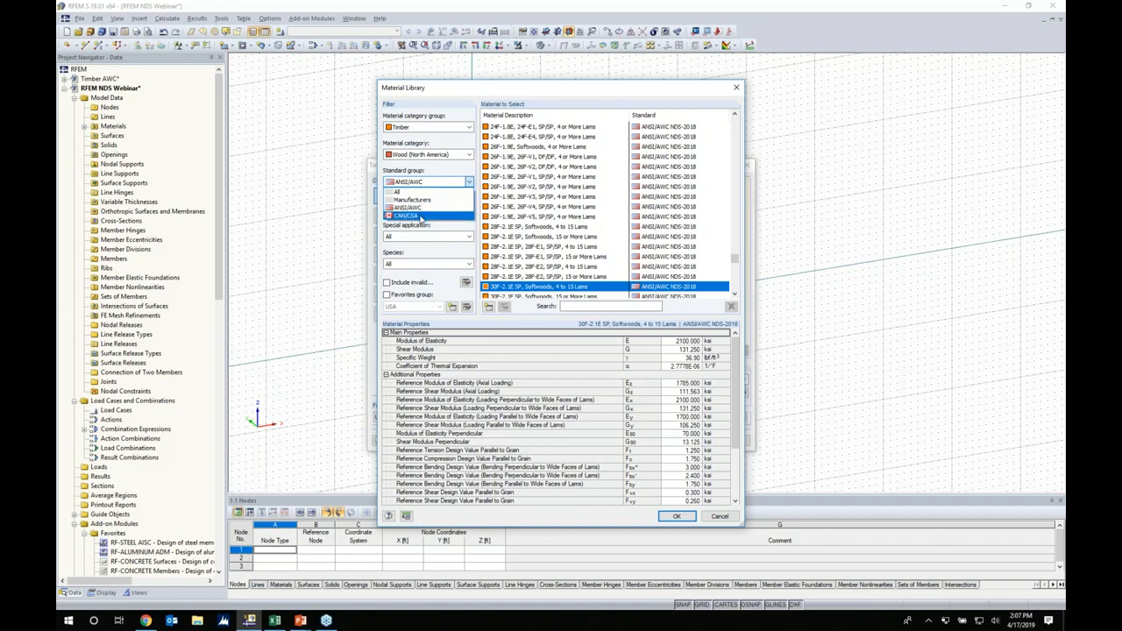
{"action": "left_click", "coordinate": [441, 228]}
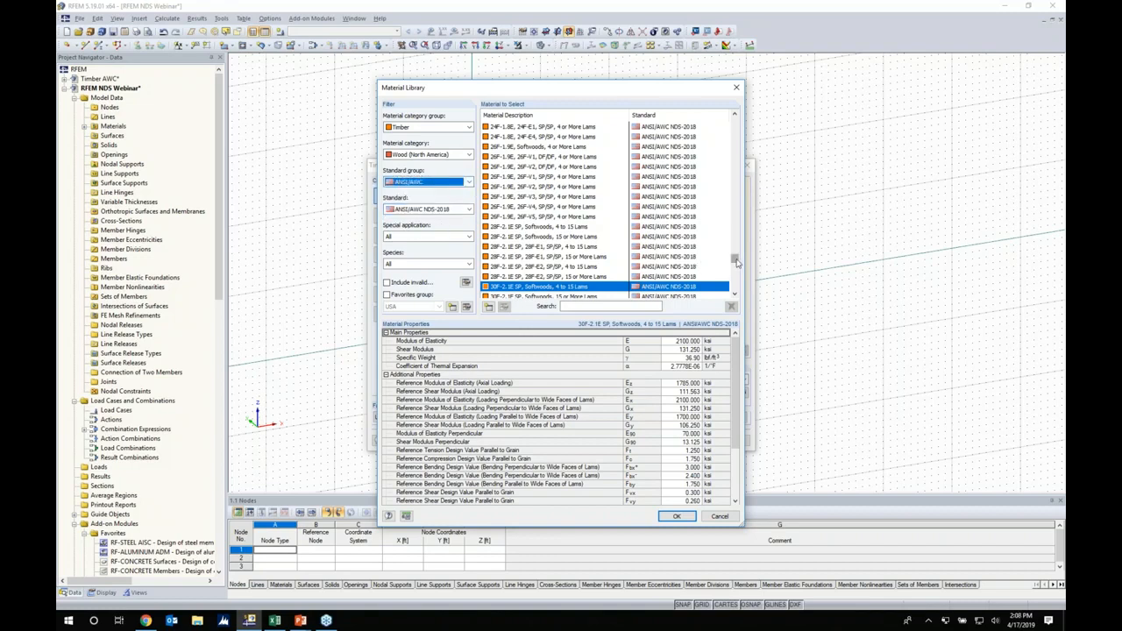
{"action": "left_click_drag", "start_coordinate": [734, 260], "coordinate": [734, 274]}
{"action": "left_click_drag", "start_coordinate": [734, 288], "coordinate": [737, 135]}
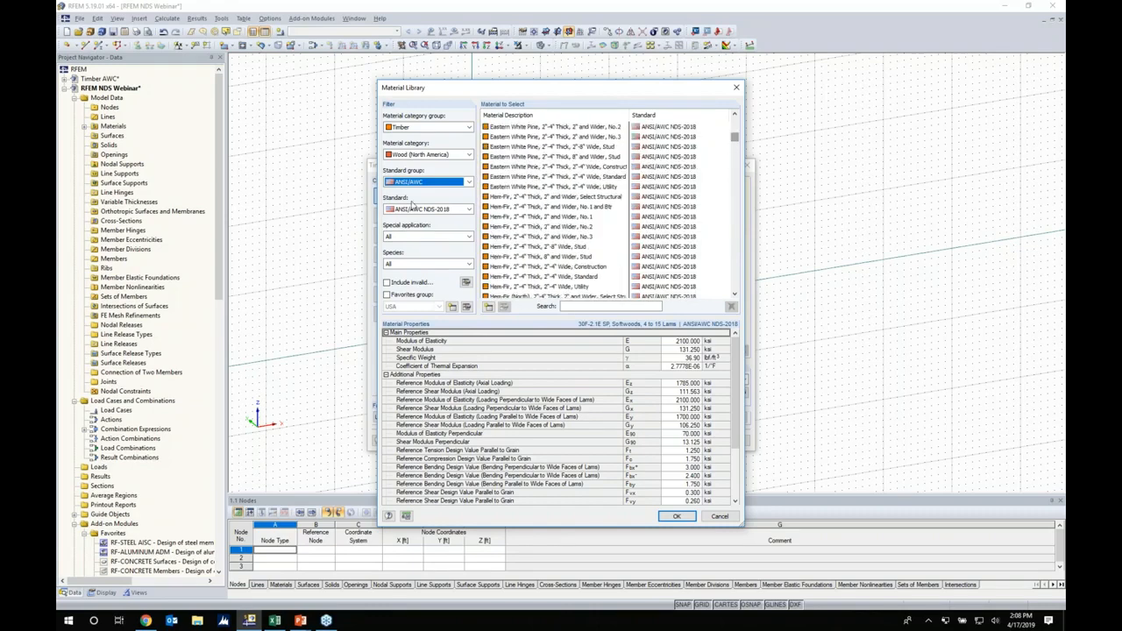
{"action": "left_click", "coordinate": [403, 237]}
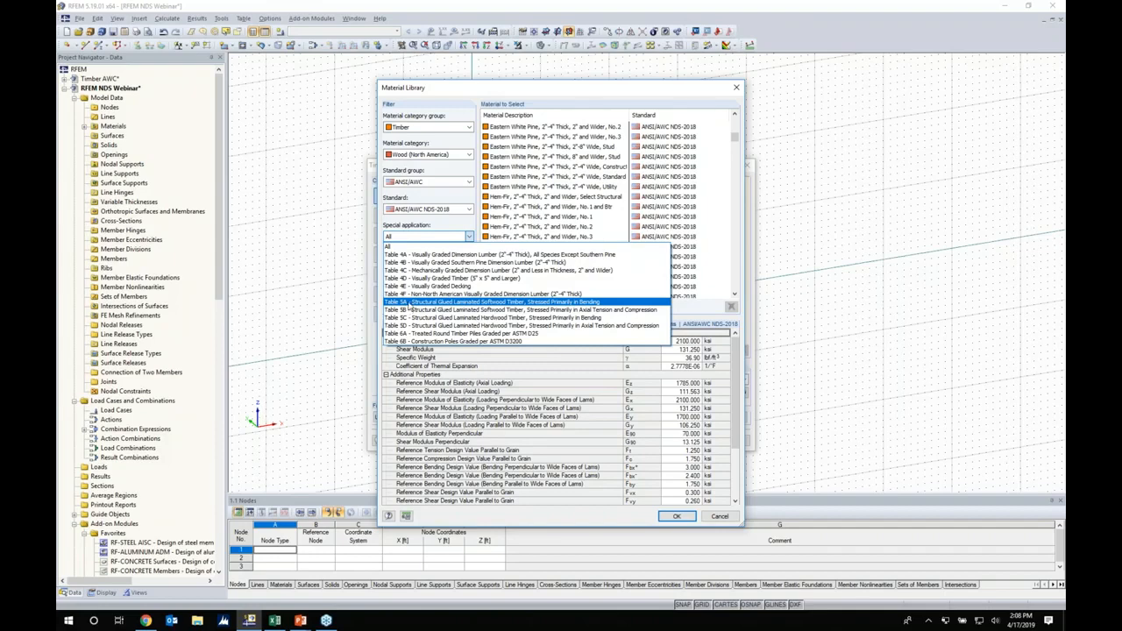
{"action": "left_click", "coordinate": [409, 302]}
{"action": "left_click_drag", "start_coordinate": [734, 267], "coordinate": [736, 227]}
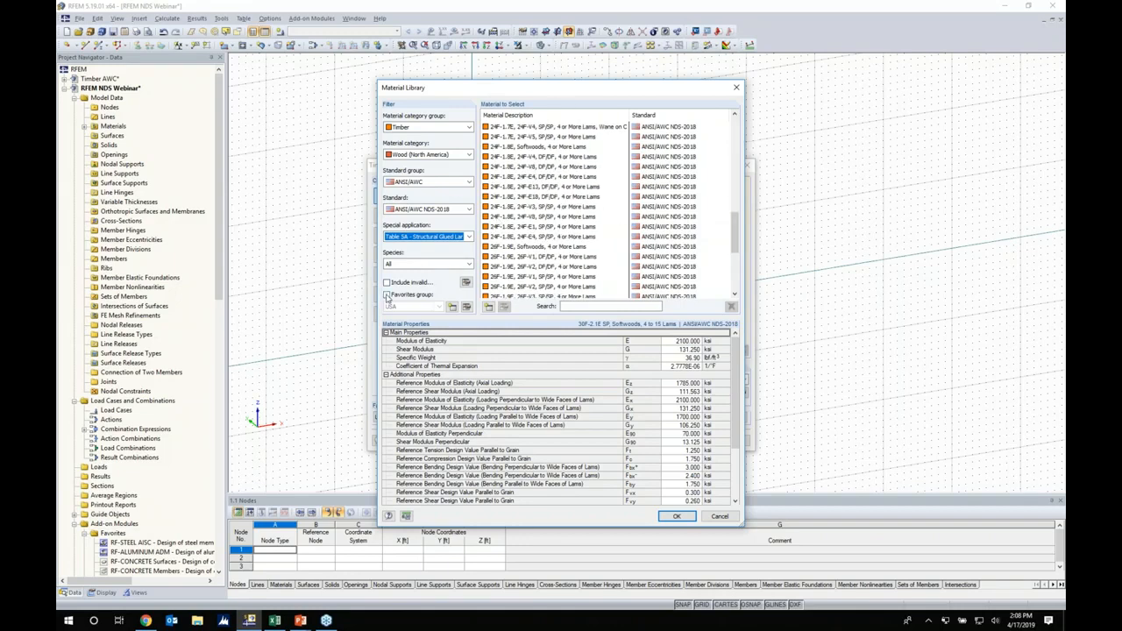
{"action": "left_click", "coordinate": [386, 296]}
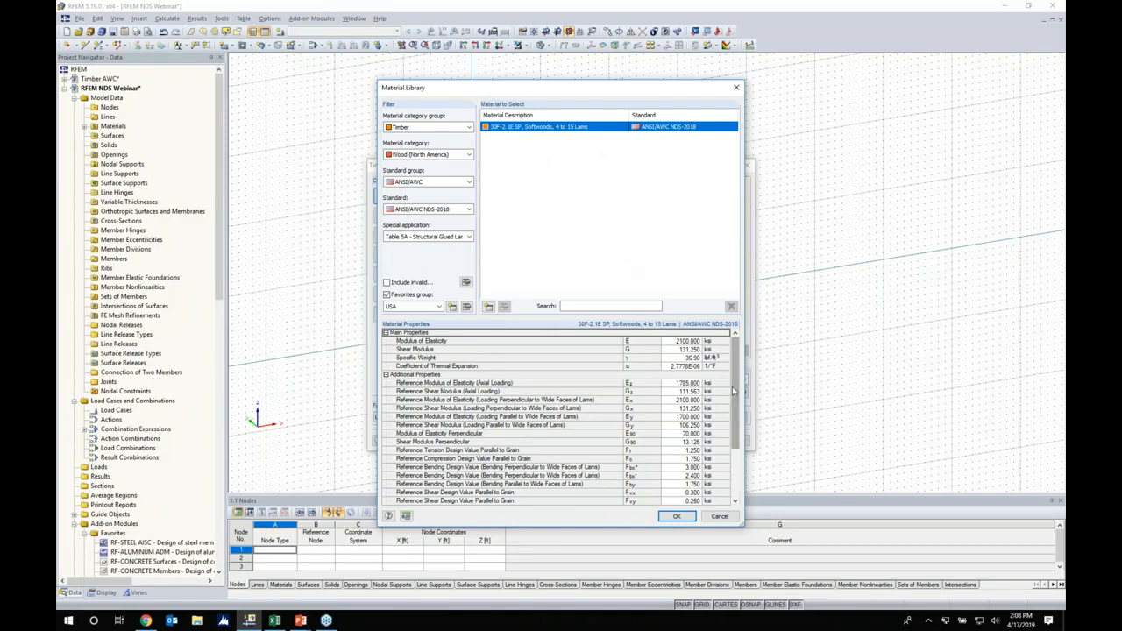
{"action": "scroll", "coordinate": [732, 379], "scroll_direction": "down", "scroll_amount": 1}
{"action": "left_click_drag", "start_coordinate": [732, 379], "coordinate": [738, 348]}
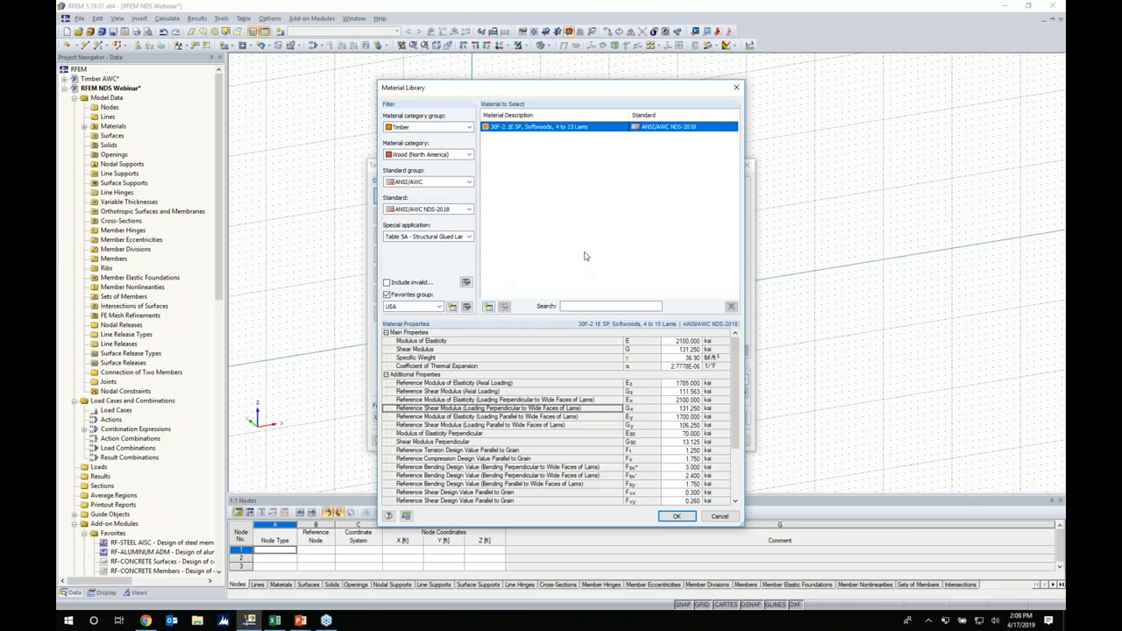
{"action": "left_click", "coordinate": [714, 516]}
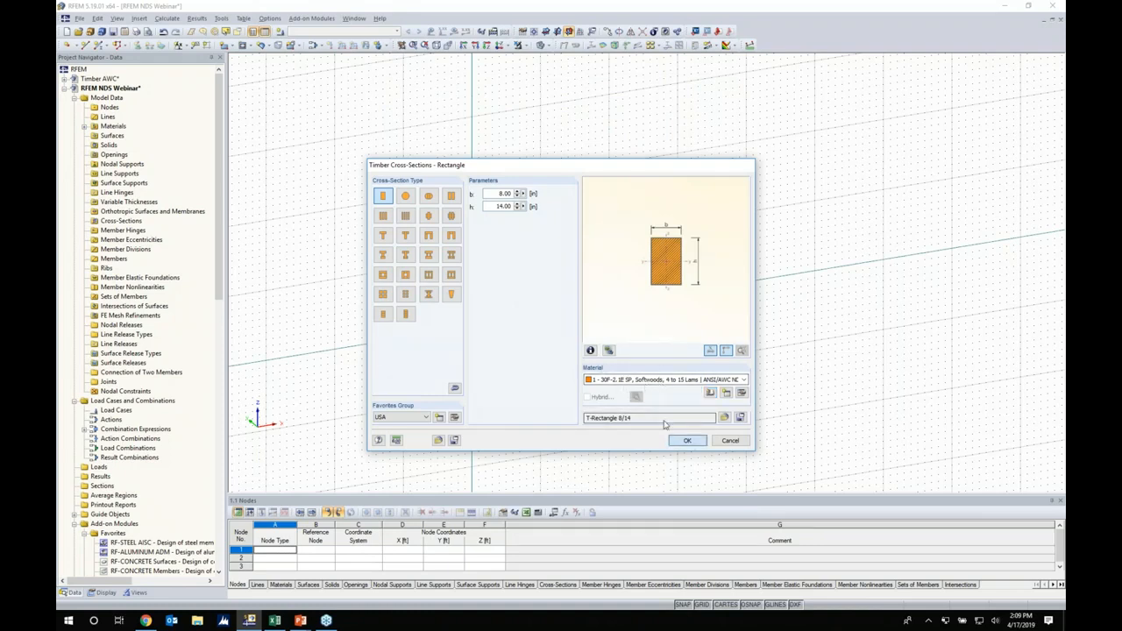
Step: Accept the 8/14 timber section for the beam and draw an arc member from the origin to X 64 ft with a 40 ft radius
{"action": "left_click", "coordinate": [688, 440]}
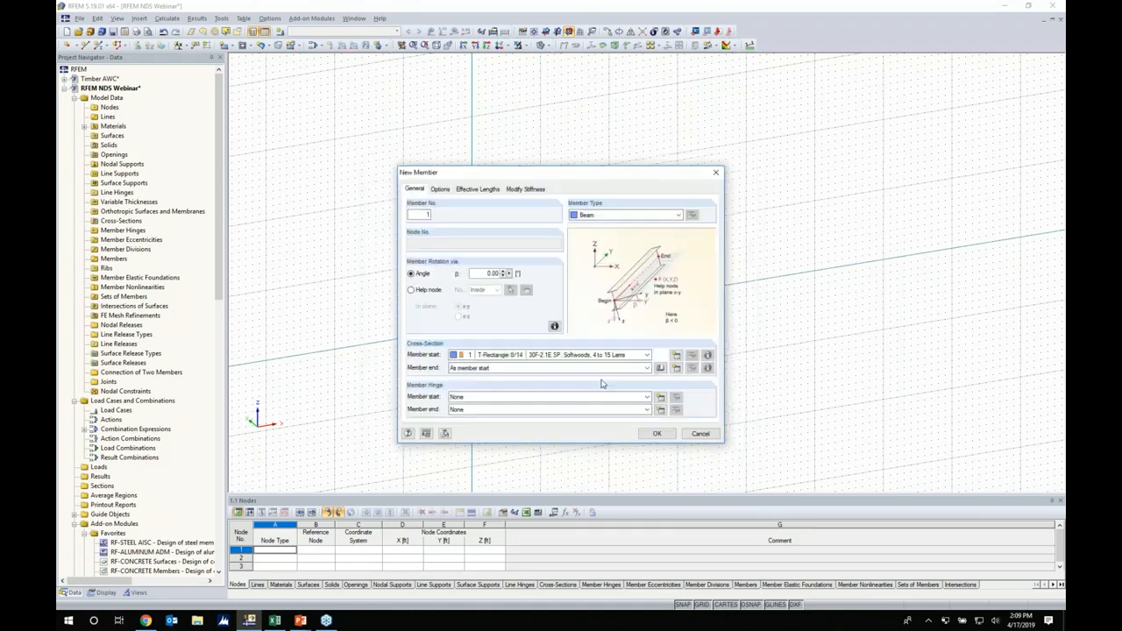
{"action": "left_click", "coordinate": [657, 433]}
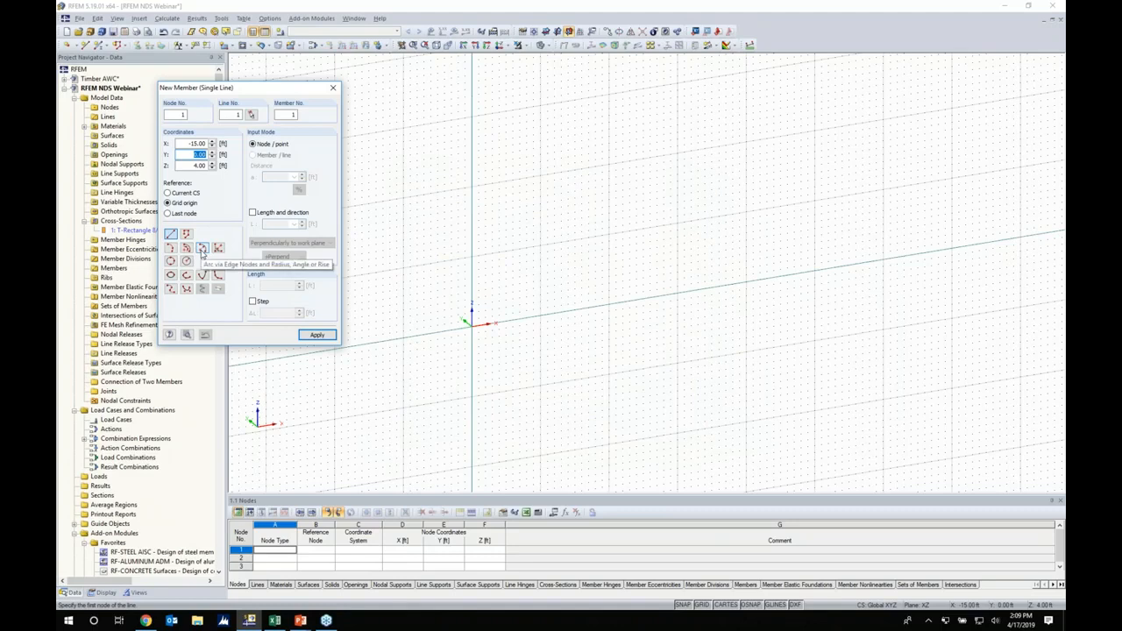
{"action": "left_click", "coordinate": [200, 249]}
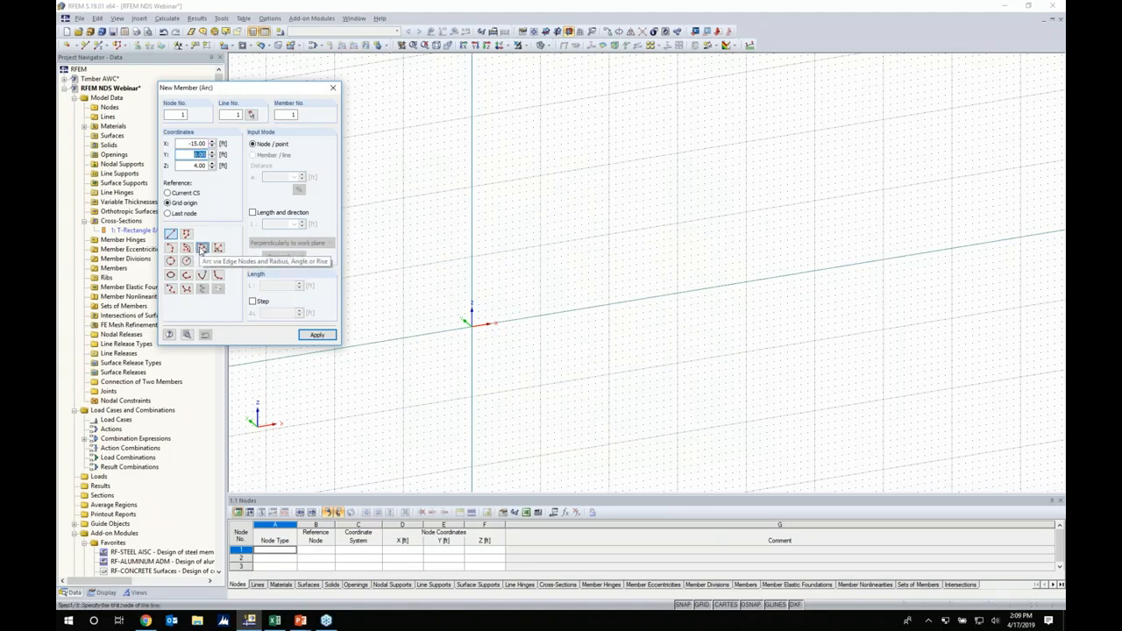
{"action": "left_click", "coordinate": [472, 321]}
{"action": "middle_click_drag", "start_coordinate": [633, 325], "coordinate": [547, 330]}
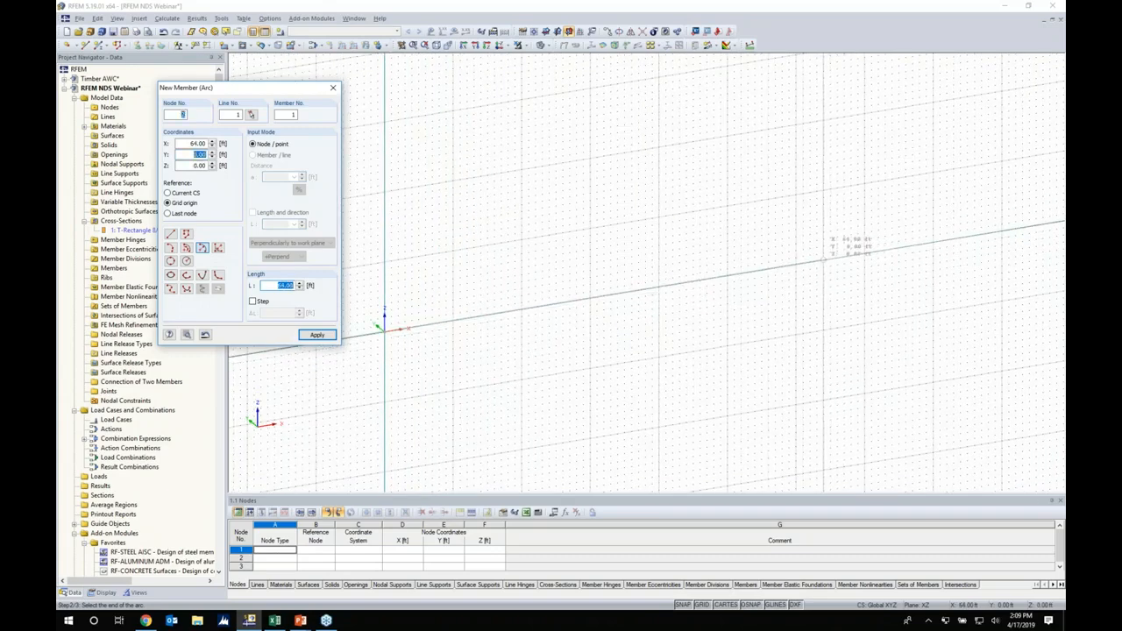
{"action": "left_click", "coordinate": [822, 259]}
{"action": "scroll", "coordinate": [611, 313], "scroll_direction": "down", "scroll_amount": 2}
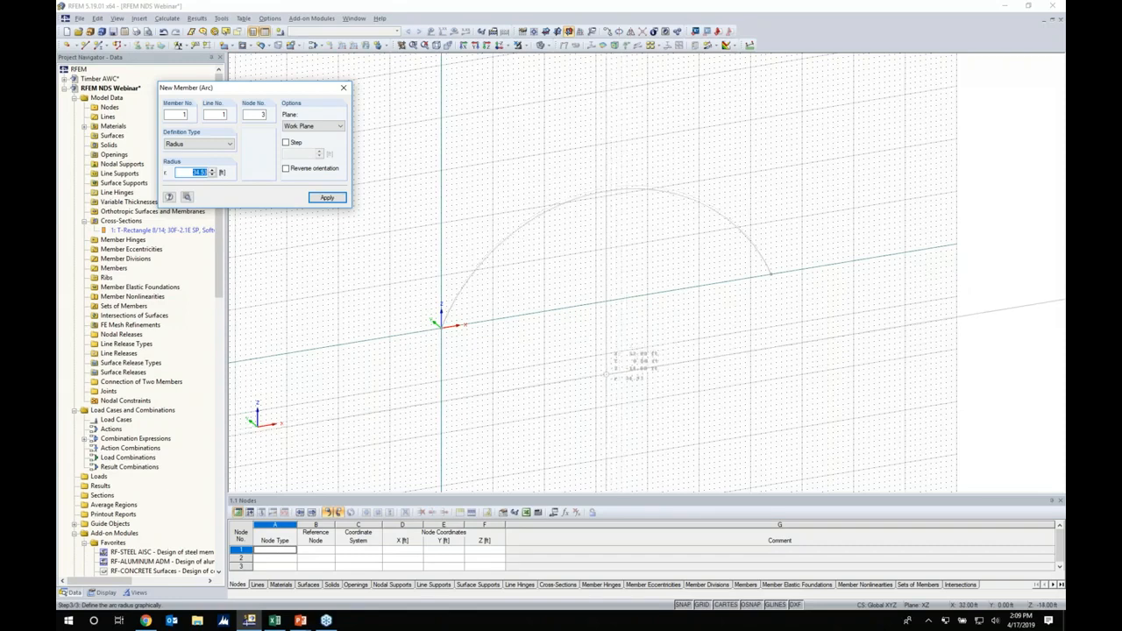
{"action": "type", "text": "40"}
{"action": "key", "text": "Return"}
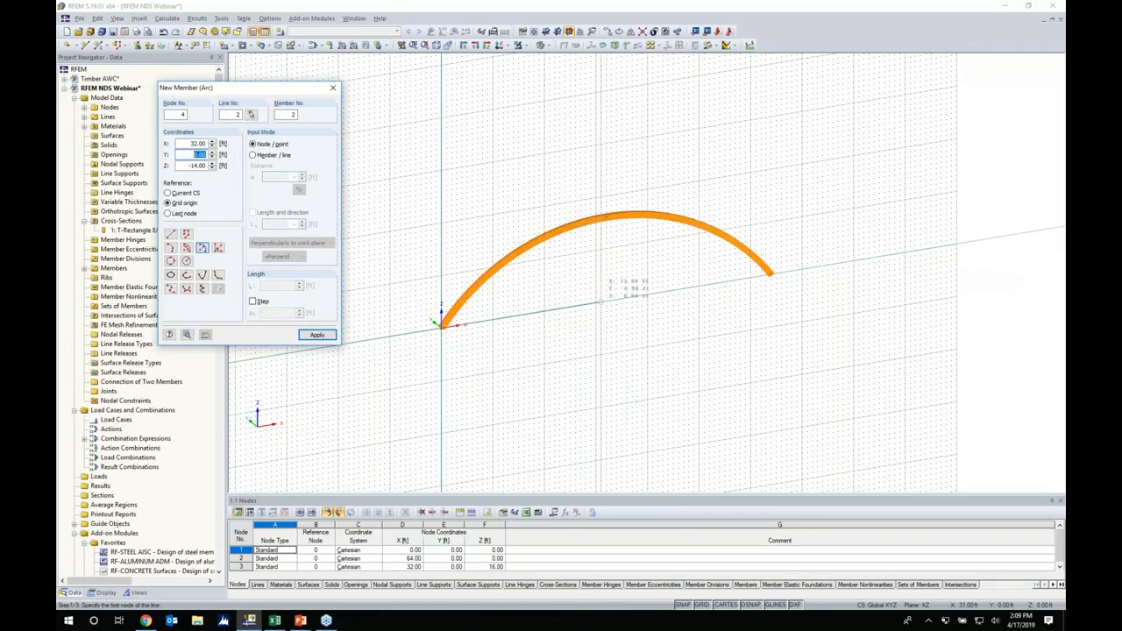
{"action": "key", "text": "Escape"}
Step: Create 5 intermediate on-line nodes along the arc member without dividing it
{"action": "middle_click_drag", "start_coordinate": [614, 295], "coordinate": [529, 265], "text": "ctrl"}
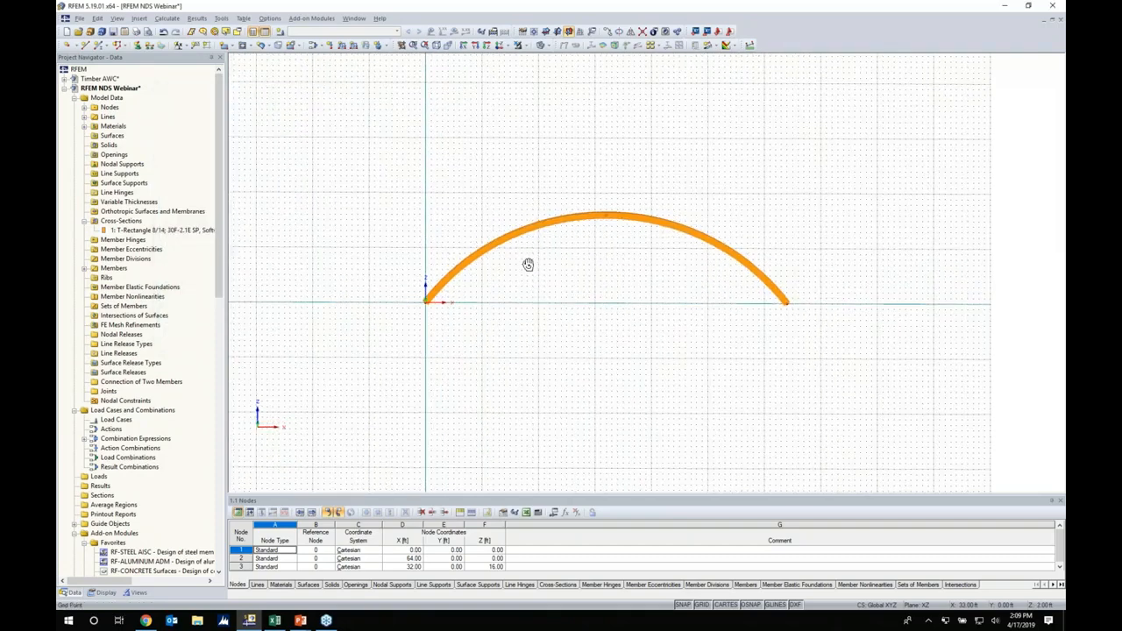
{"action": "scroll", "coordinate": [617, 250], "scroll_direction": "up", "scroll_amount": 7}
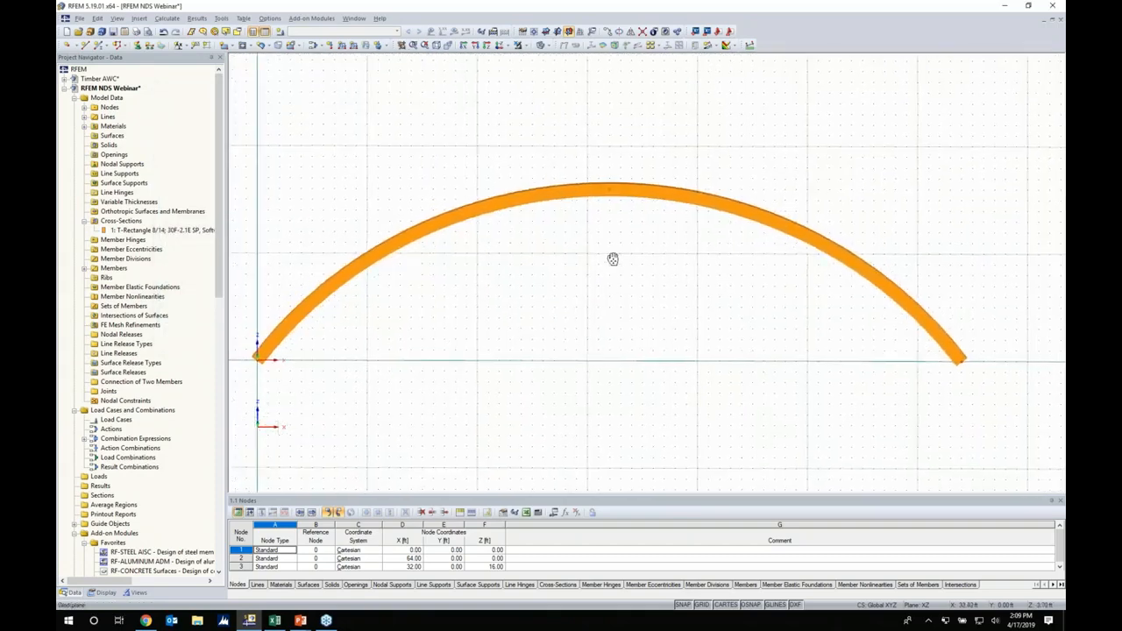
{"action": "right_click", "coordinate": [646, 194]}
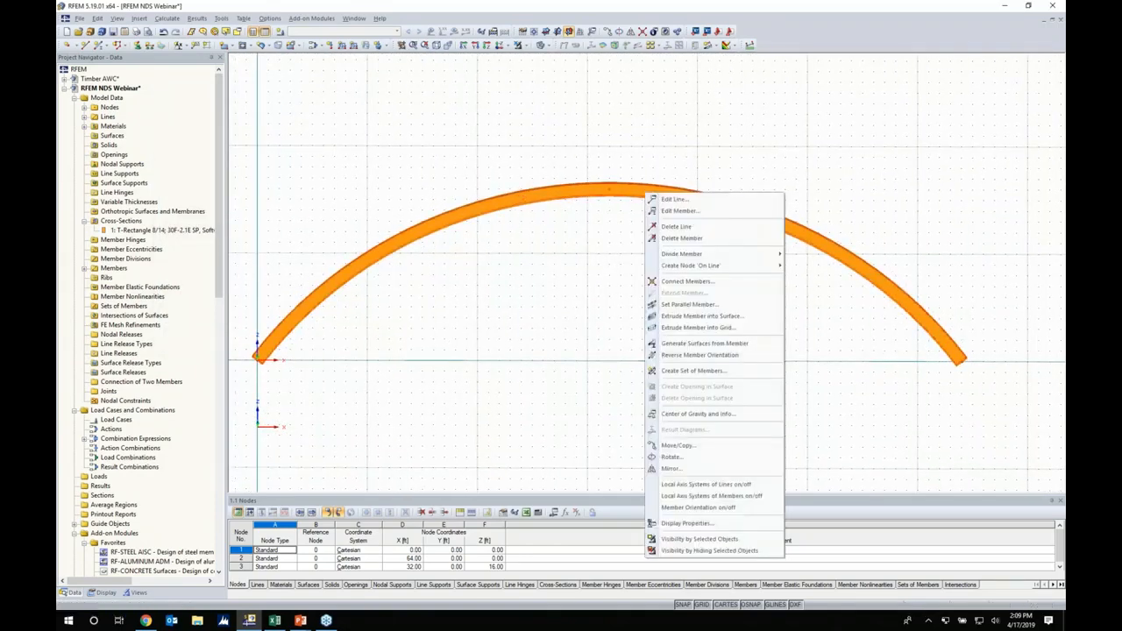
{"action": "mouse_move", "coordinate": [704, 267]}
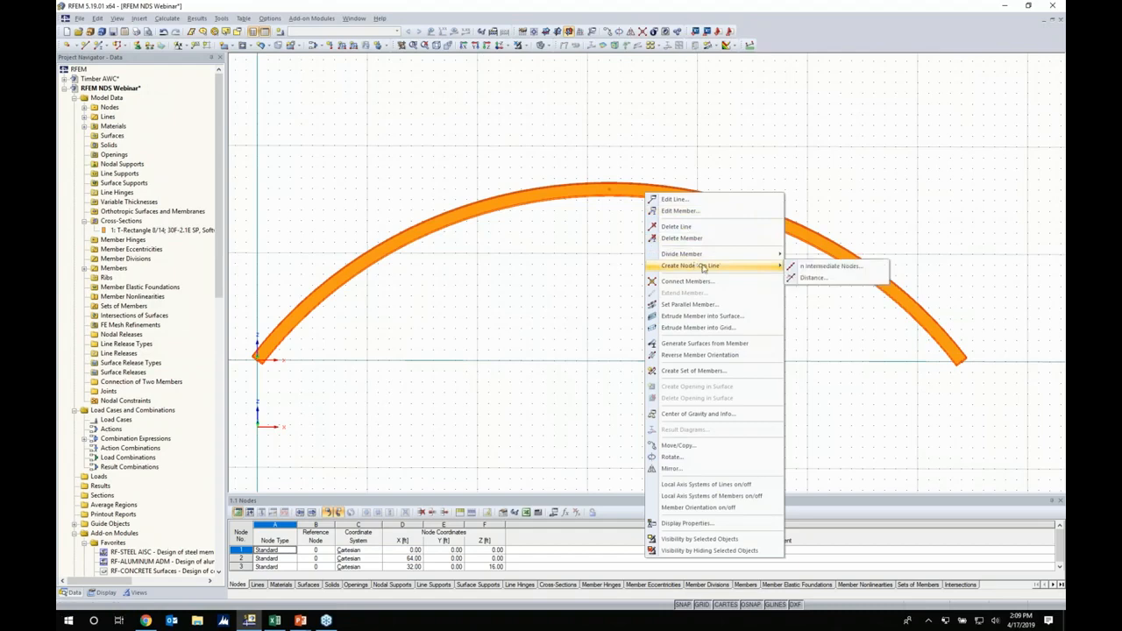
{"action": "left_click", "coordinate": [800, 268]}
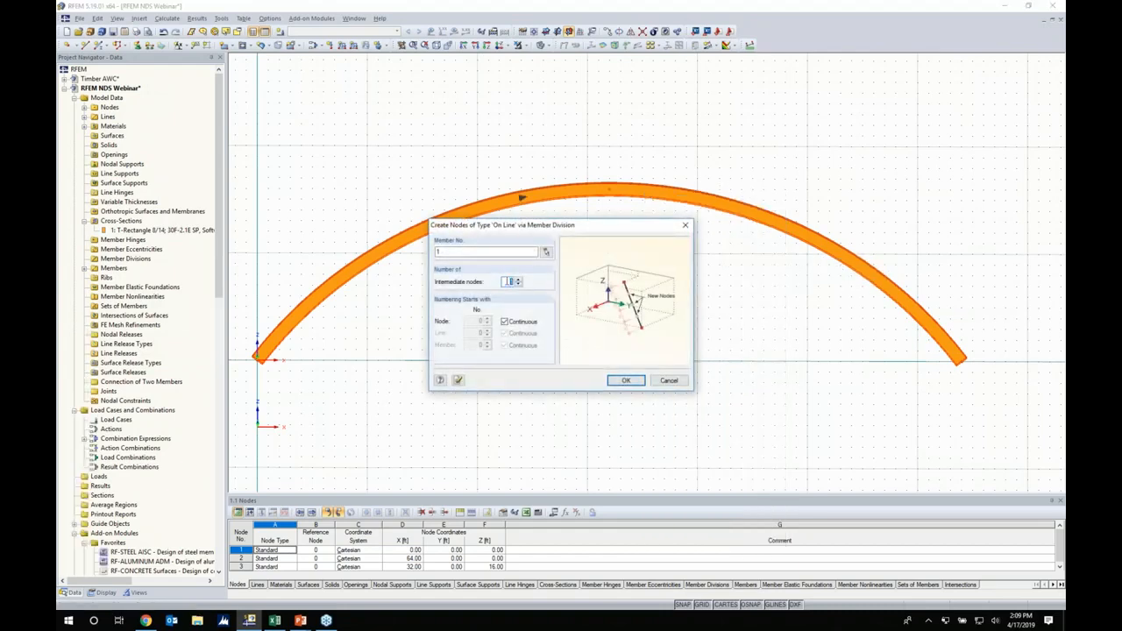
{"action": "type", "text": "5"}
{"action": "left_click", "coordinate": [625, 381]}
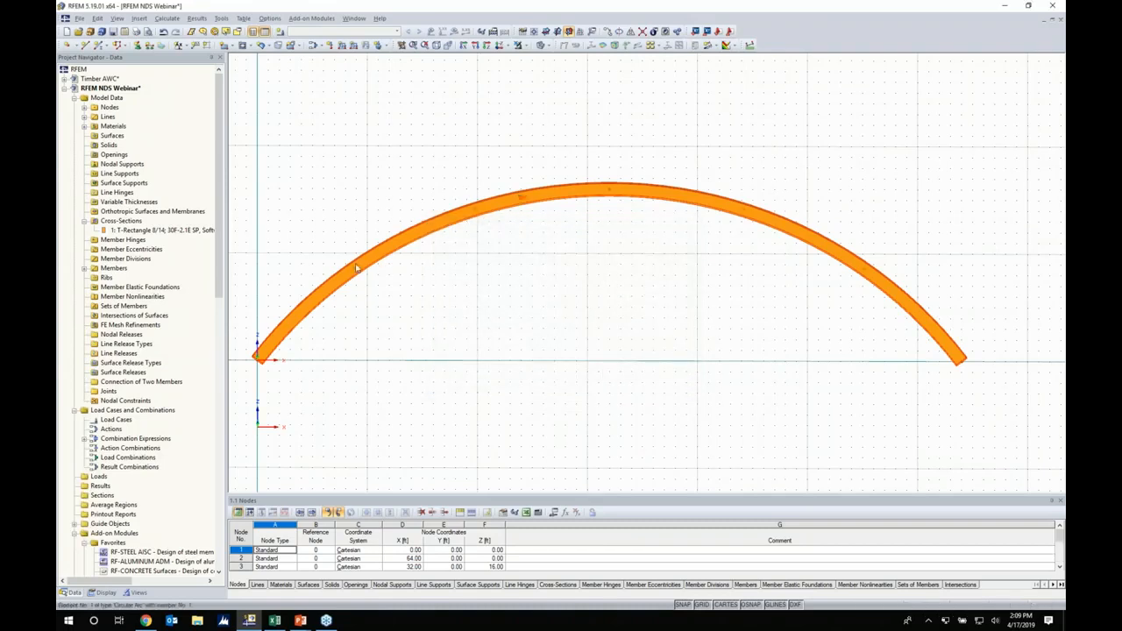
Step: Select the arch with its intermediate nodes and set up 5 copies at a 16 ft displacement in Y
{"action": "left_click", "coordinate": [477, 214]}
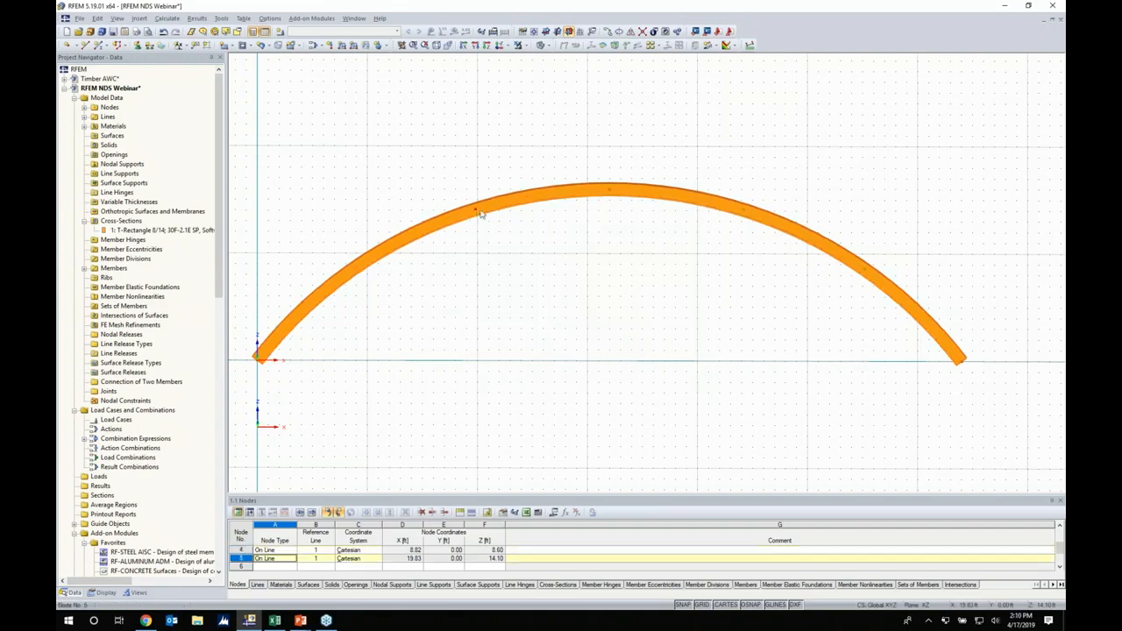
{"action": "left_click", "coordinate": [607, 190]}
{"action": "left_click_drag", "start_coordinate": [964, 307], "coordinate": [294, 119]}
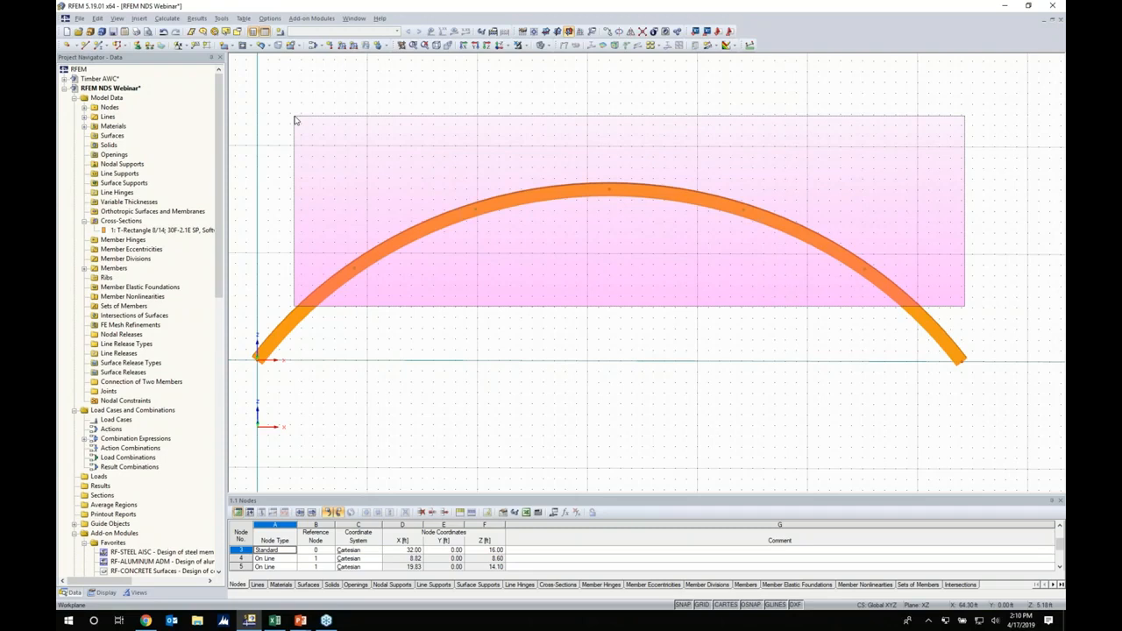
{"action": "left_click_drag", "start_coordinate": [295, 120], "coordinate": [294, 118]}
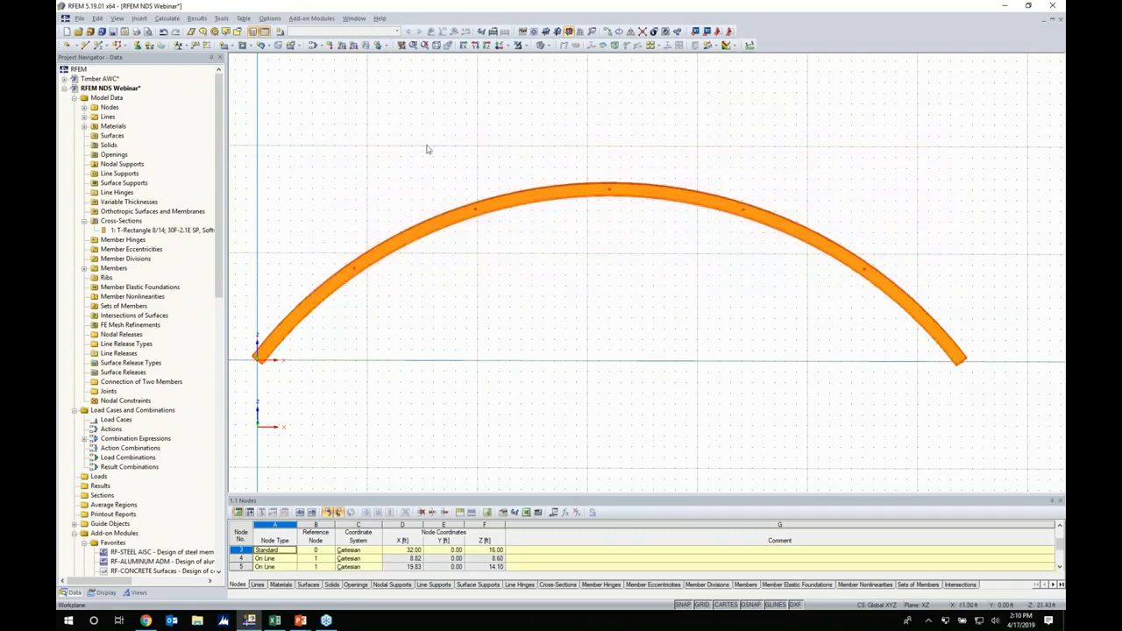
{"action": "left_click", "coordinate": [609, 31]}
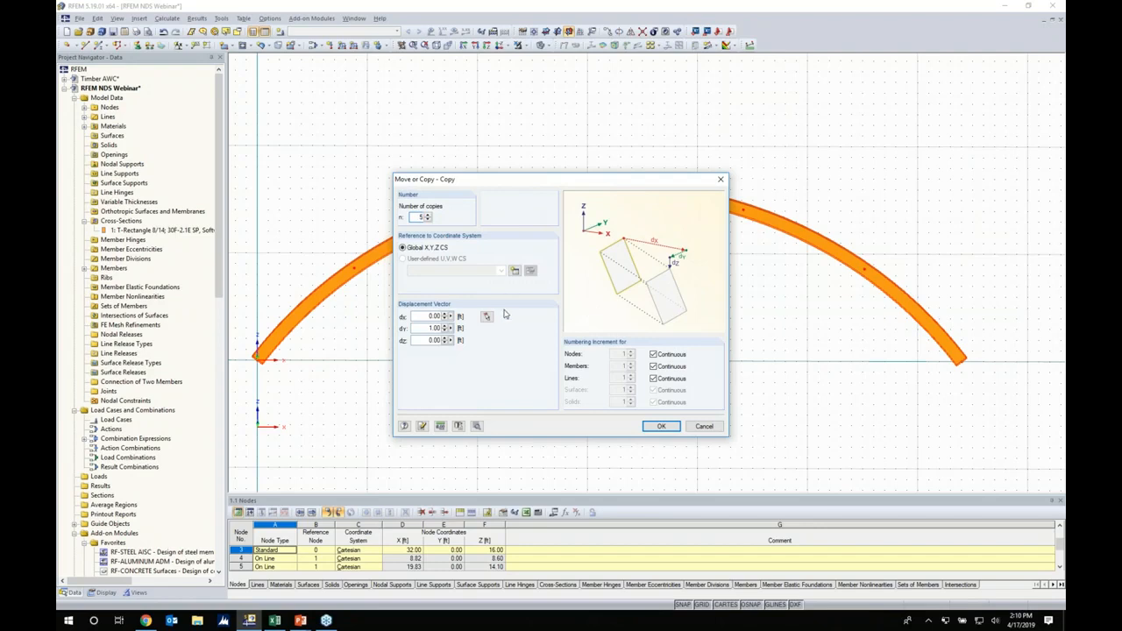
{"action": "left_click_drag", "start_coordinate": [428, 328], "coordinate": [478, 326]}
{"action": "type", "text": "16"}
Step: Have the copy create new lines and members between the selected nodes and their copies, using a Truss-type template member
{"action": "left_click", "coordinate": [477, 426]}
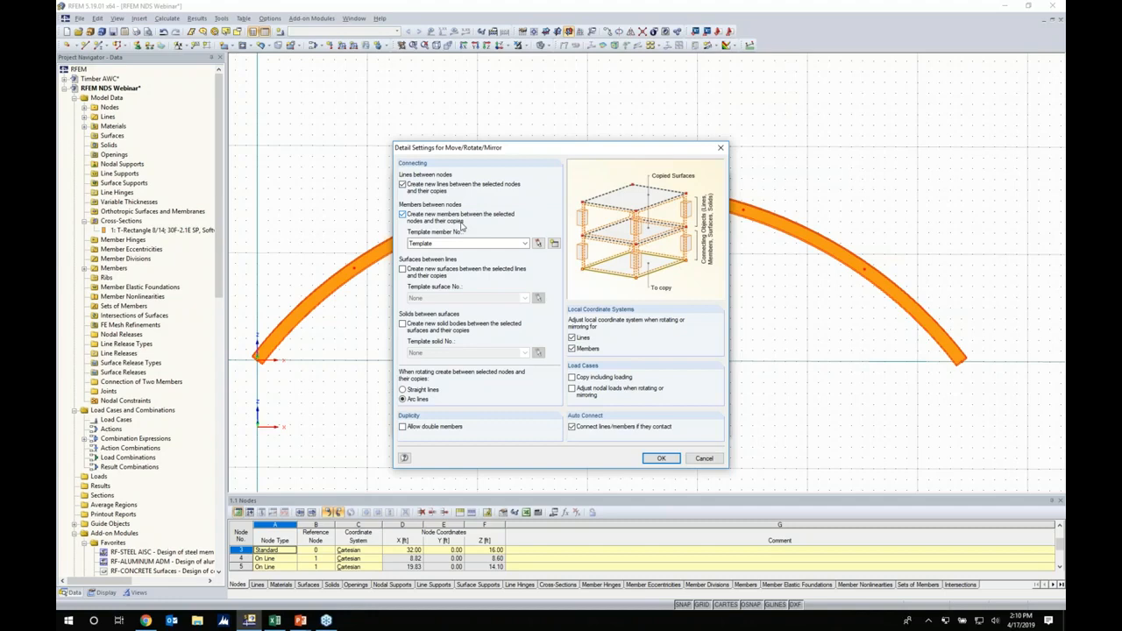
{"action": "left_click", "coordinate": [554, 244]}
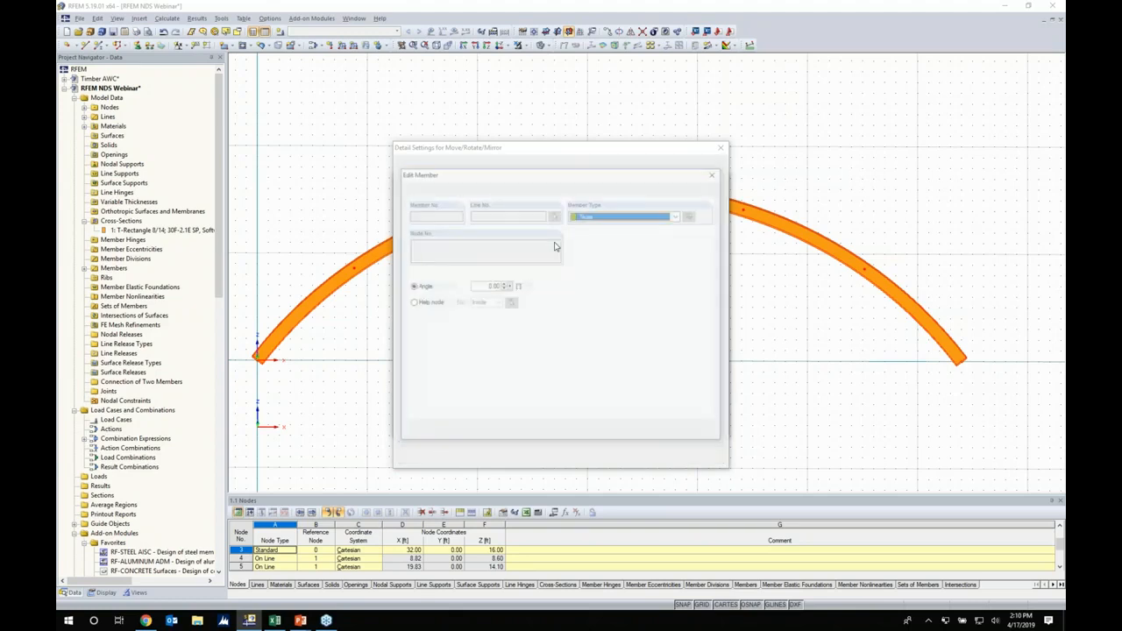
{"action": "left_click", "coordinate": [595, 216]}
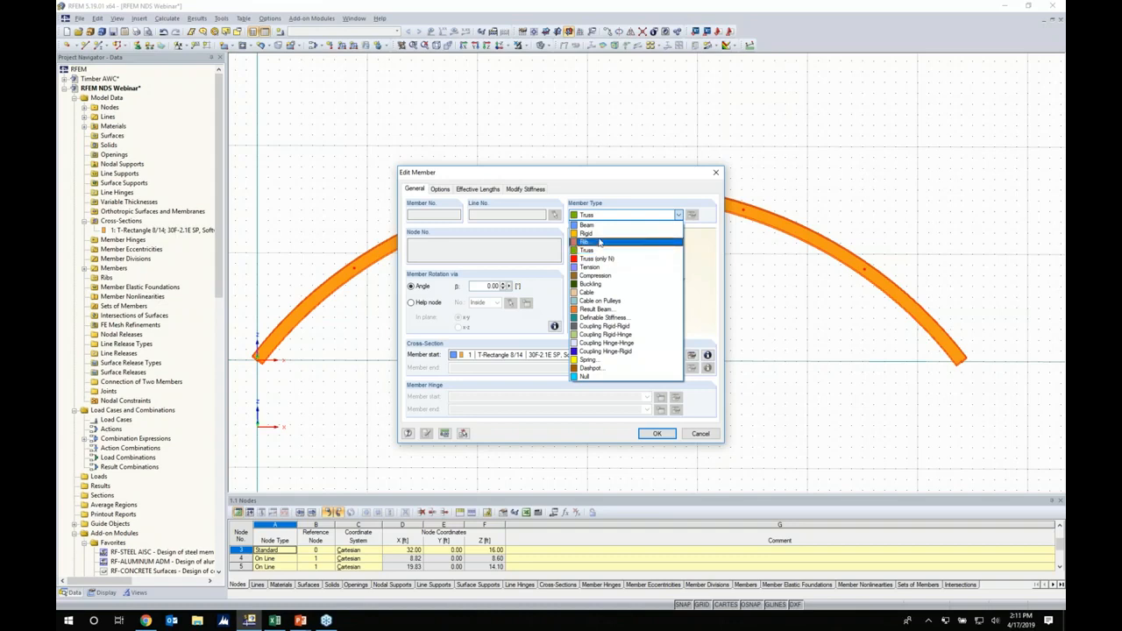
{"action": "left_click", "coordinate": [597, 253]}
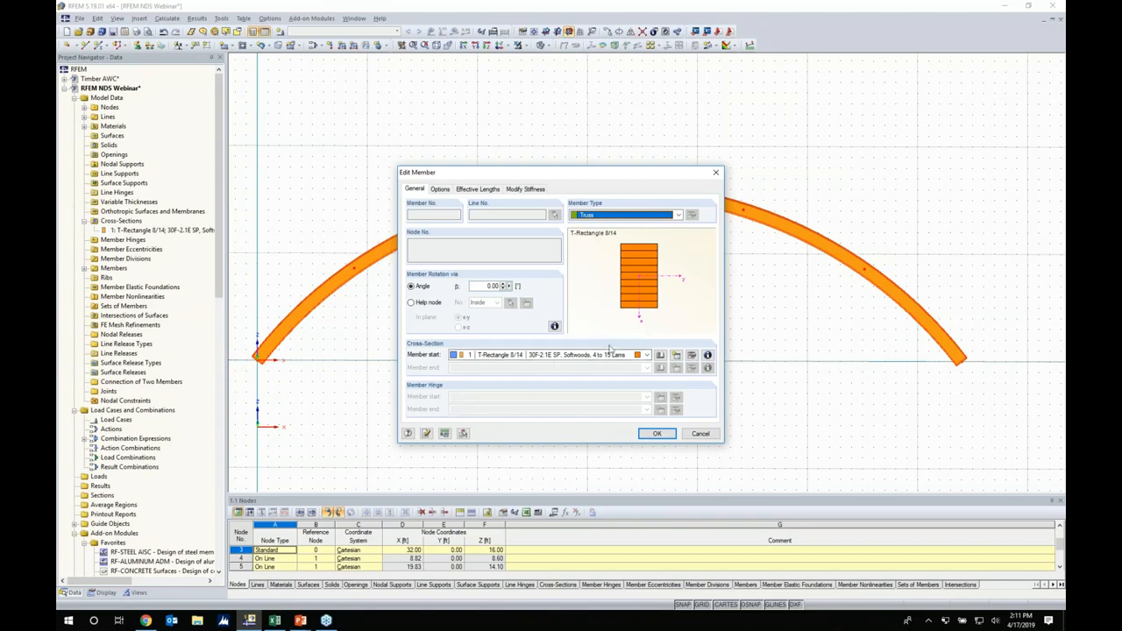
Step: Define a timber rectangle cross-section 6 in wide and 6 in high in 30F-2.1E SP for the template member
{"action": "left_click", "coordinate": [660, 356]}
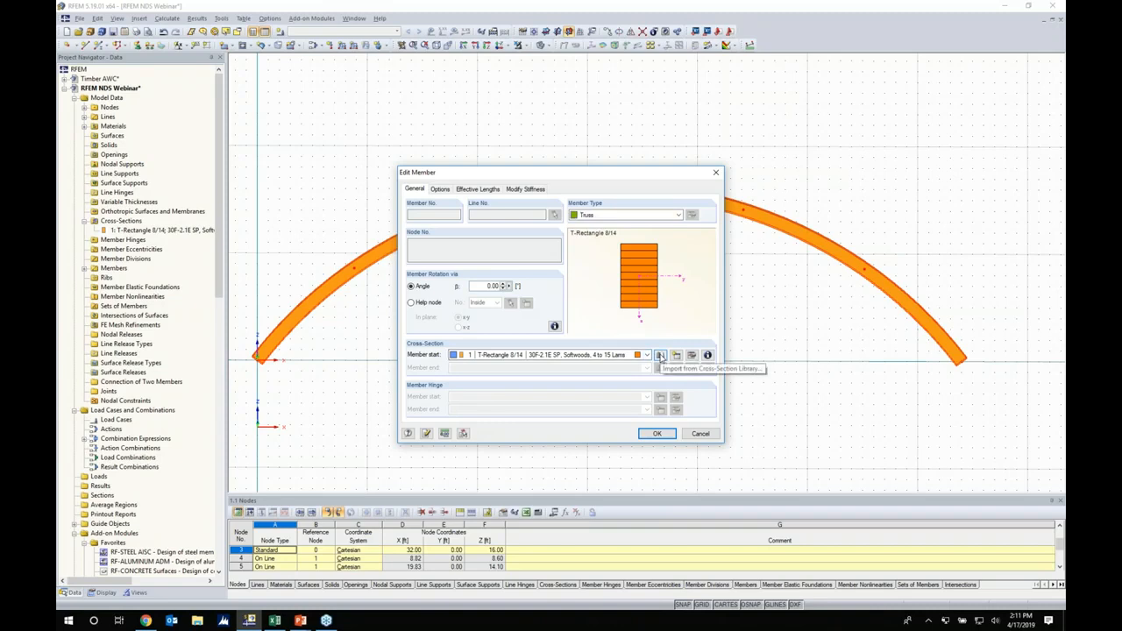
{"action": "left_click", "coordinate": [672, 208]}
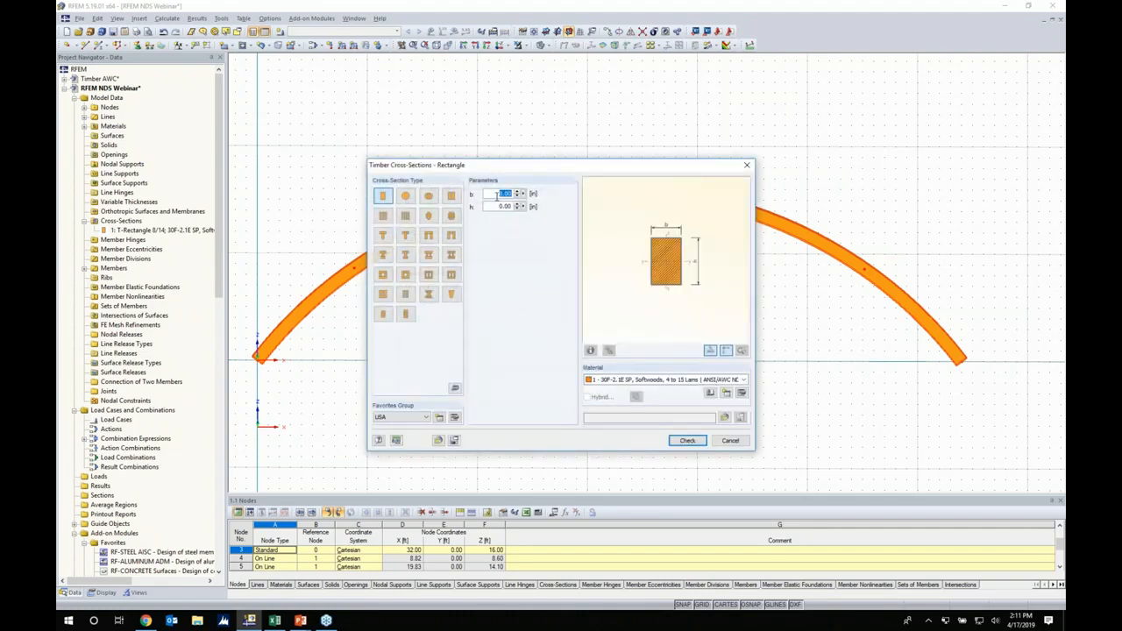
{"action": "type", "text": "6"}
{"action": "key", "text": "Tab"}
{"action": "type", "text": "6"}
{"action": "key", "text": "Tab"}
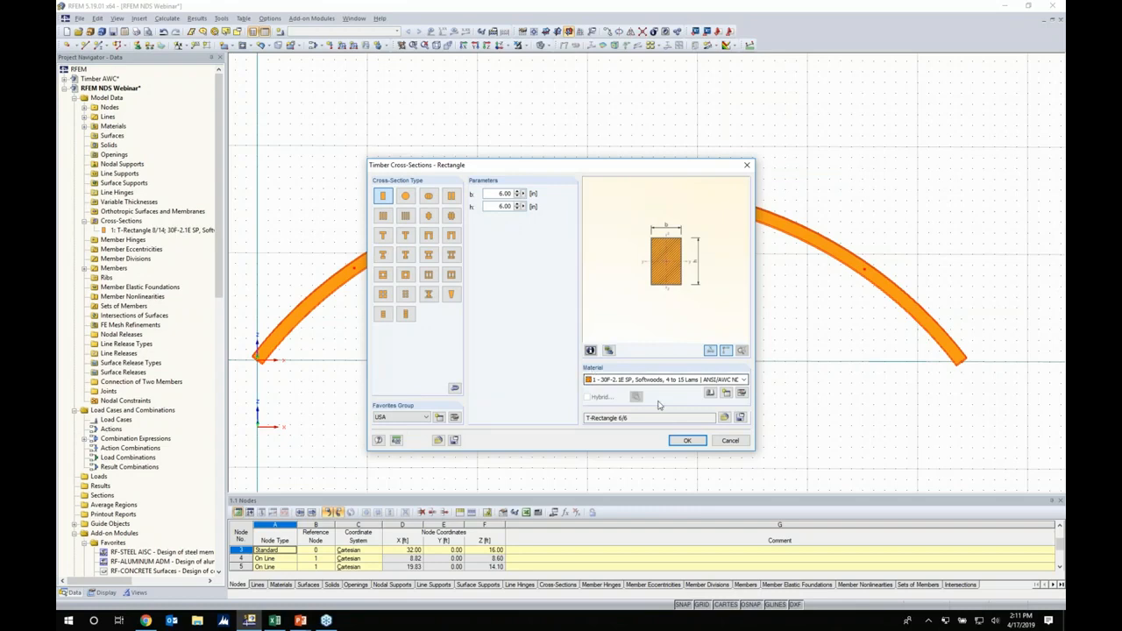
{"action": "left_click", "coordinate": [686, 440]}
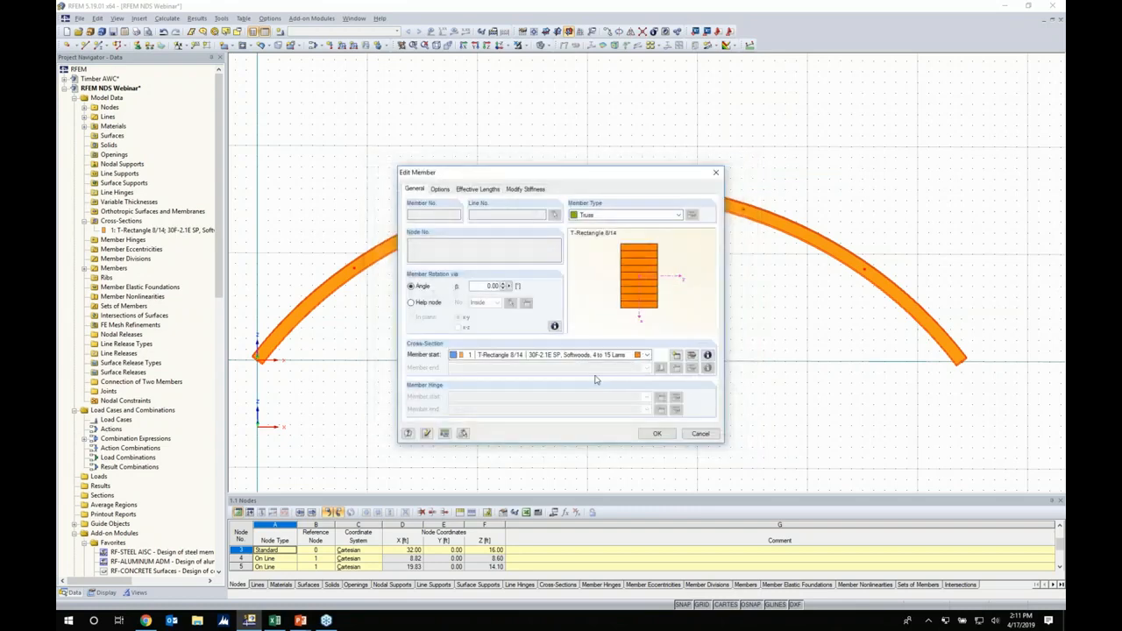
Step: Assign the T-Rectangle 6/6 section to the template member and generate the arch copies with their connecting members
{"action": "left_click", "coordinate": [646, 355]}
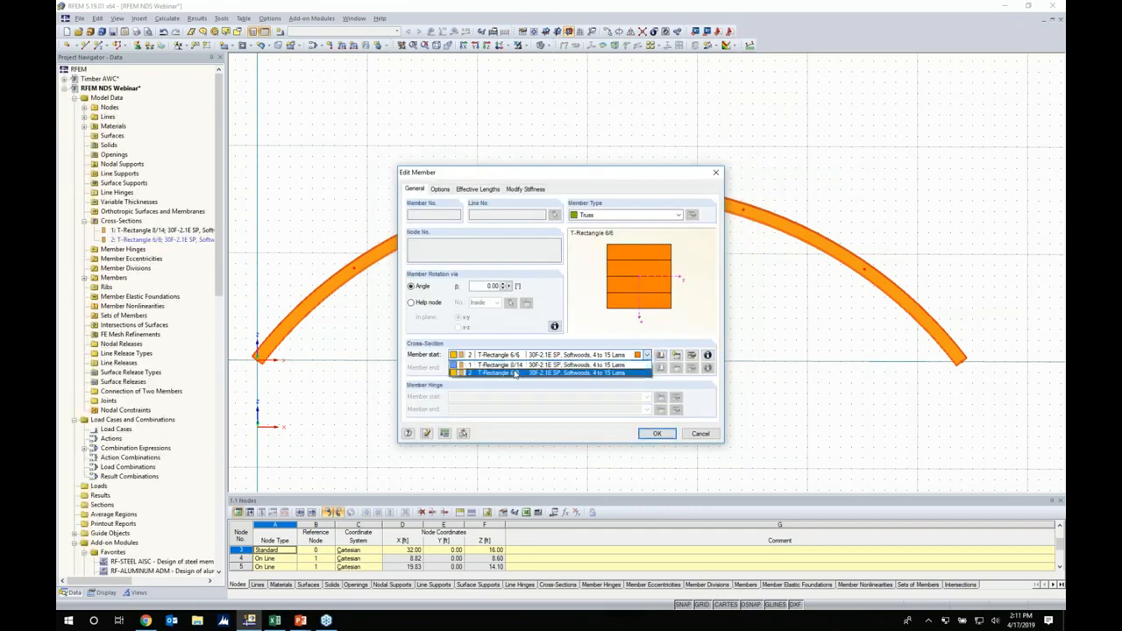
{"action": "left_click", "coordinate": [504, 373]}
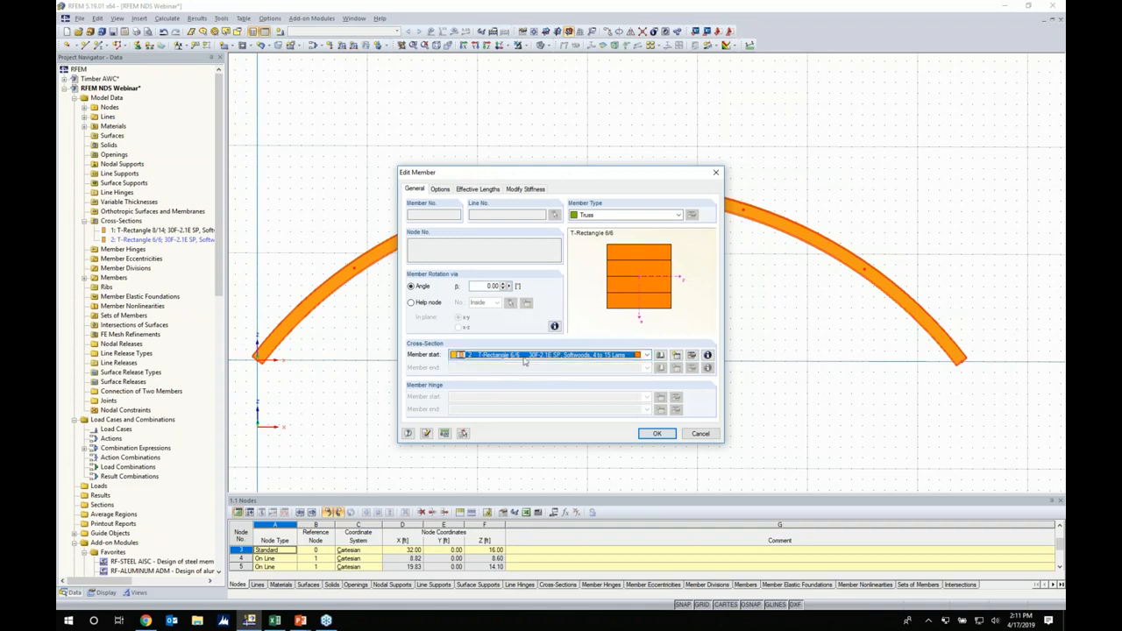
{"action": "left_click", "coordinate": [654, 435]}
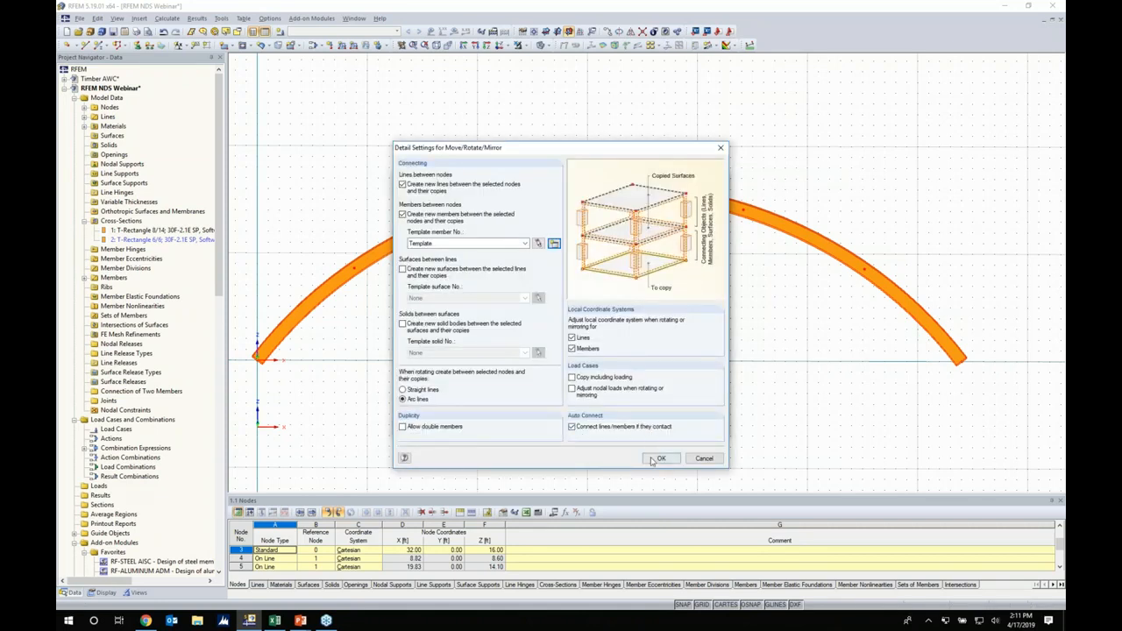
{"action": "left_click", "coordinate": [654, 459]}
{"action": "left_click", "coordinate": [649, 427]}
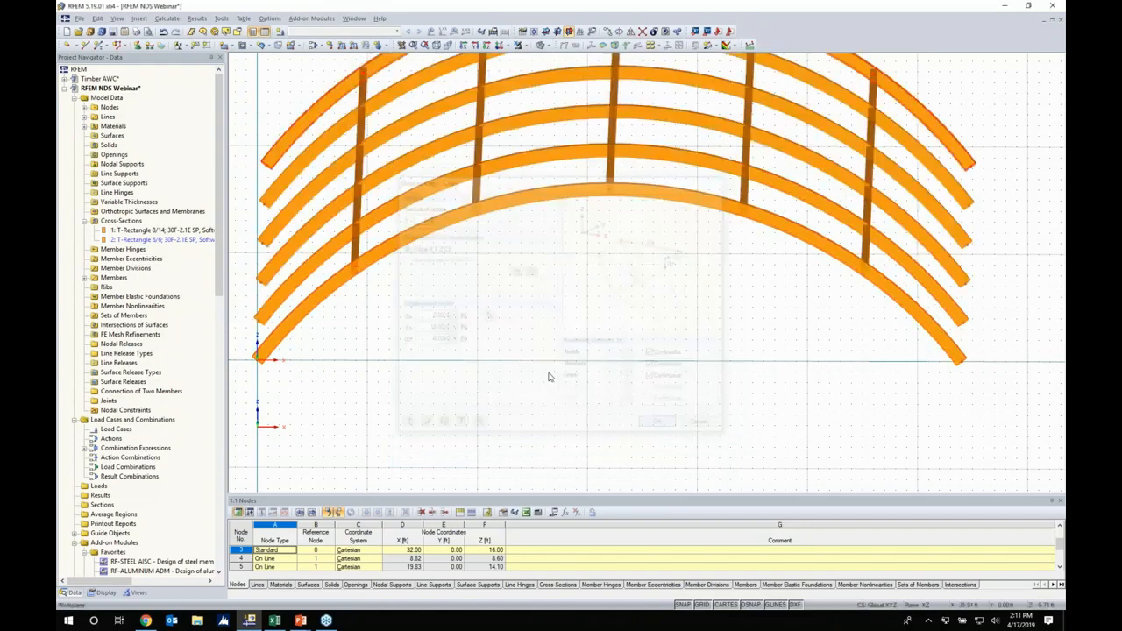
Step: Select all purlins between the arches in every bay and change their cross-section to T-Rectangle 6/6
{"action": "middle_click_drag", "start_coordinate": [453, 336], "coordinate": [841, 340]}
{"action": "left_click_drag", "start_coordinate": [375, 292], "coordinate": [348, 140]}
{"action": "left_click_drag", "start_coordinate": [504, 293], "coordinate": [465, 130]}
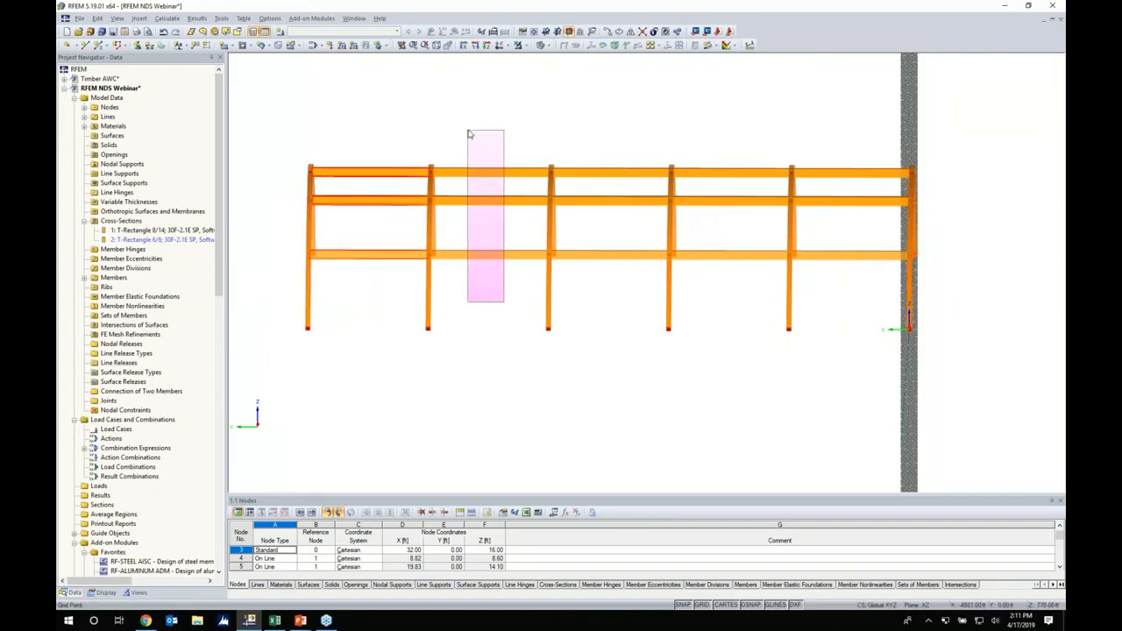
{"action": "left_click_drag", "start_coordinate": [630, 292], "coordinate": [589, 135]}
{"action": "left_click_drag", "start_coordinate": [752, 293], "coordinate": [704, 129]}
{"action": "left_click_drag", "start_coordinate": [849, 291], "coordinate": [839, 215]}
{"action": "middle_click_drag", "start_coordinate": [839, 216], "coordinate": [641, 358], "text": "ctrl"}
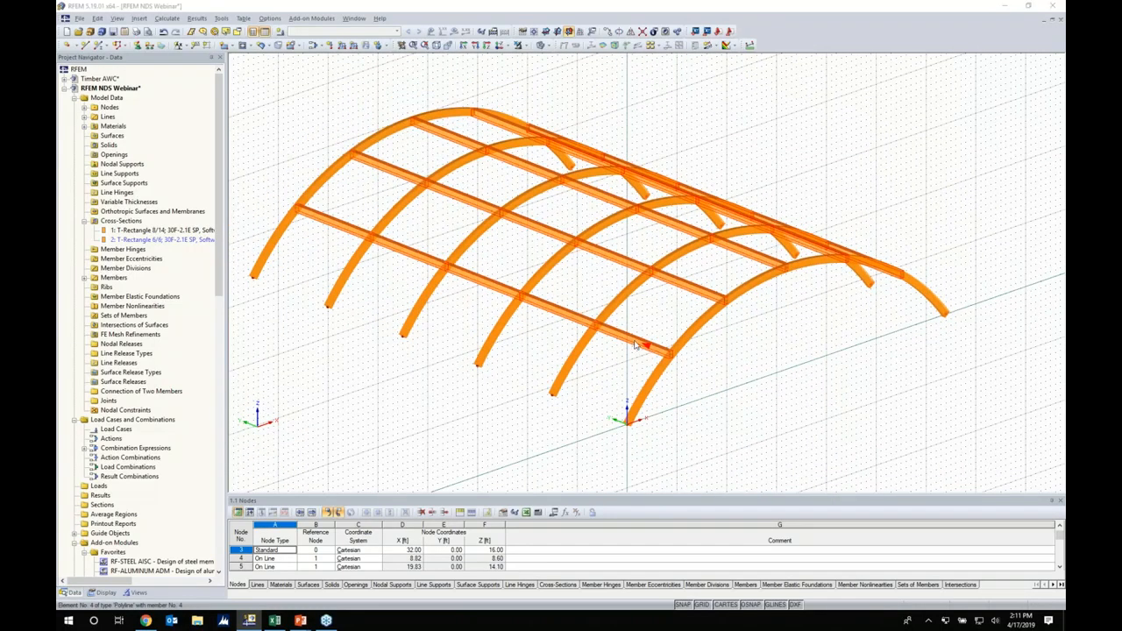
{"action": "left_click_drag", "start_coordinate": [611, 174], "coordinate": [711, 148]}
{"action": "left_click", "coordinate": [702, 330]}
{"action": "left_click", "coordinate": [702, 330]}
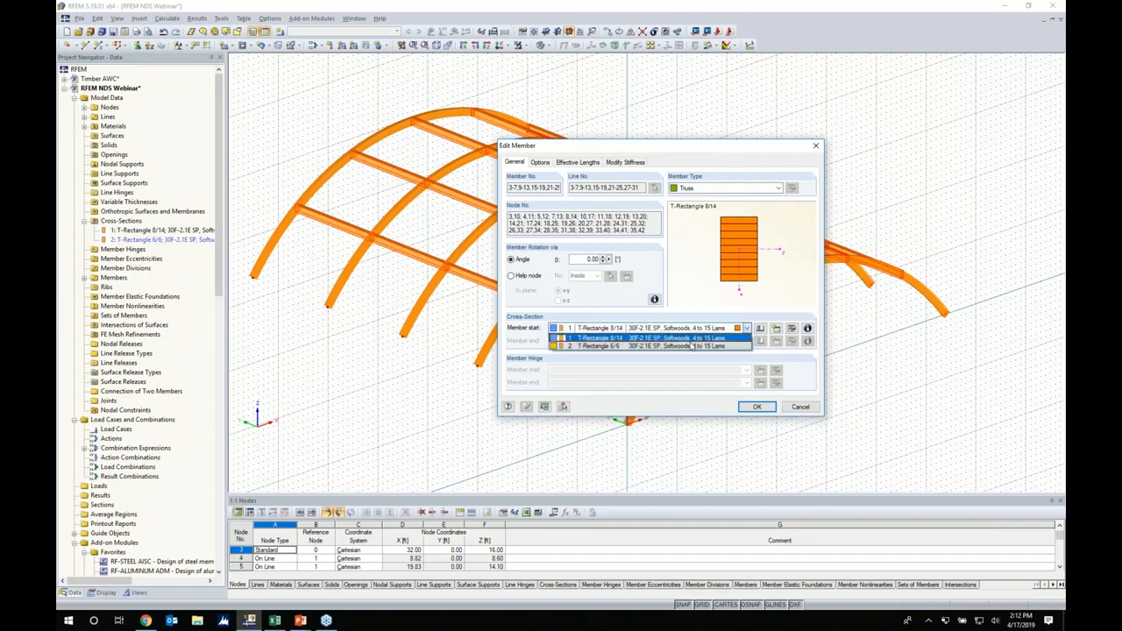
{"action": "left_click", "coordinate": [692, 350]}
{"action": "key", "text": "Return"}
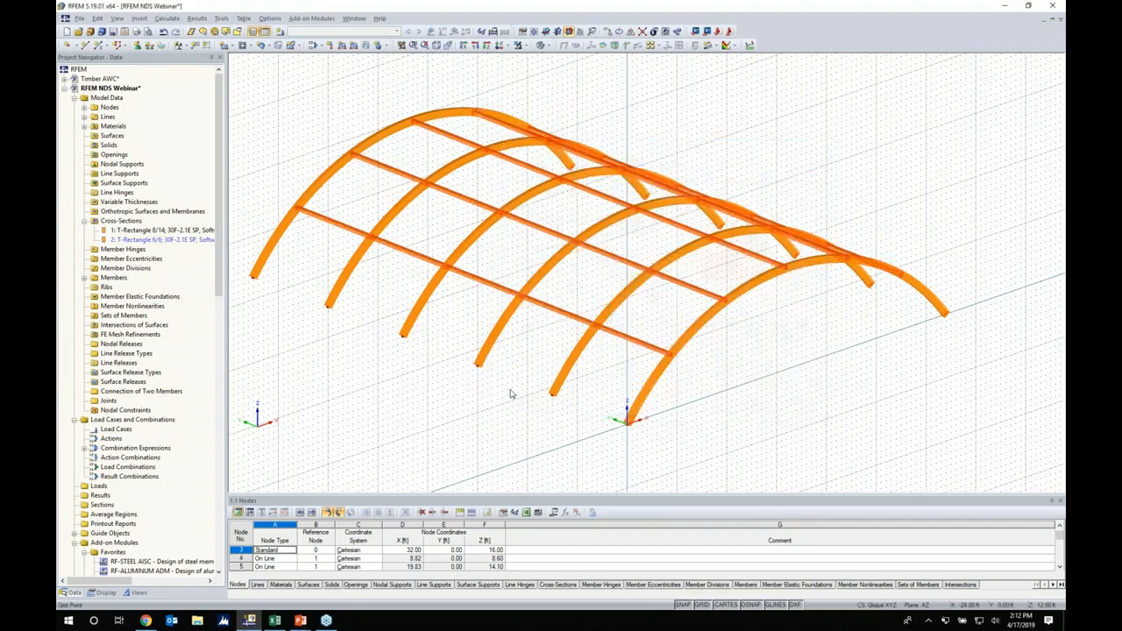
Step: Hide the work plane grid and examine how the purlins meet the arches from several angles
{"action": "middle_click_drag", "start_coordinate": [689, 386], "coordinate": [656, 453], "text": "ctrl"}
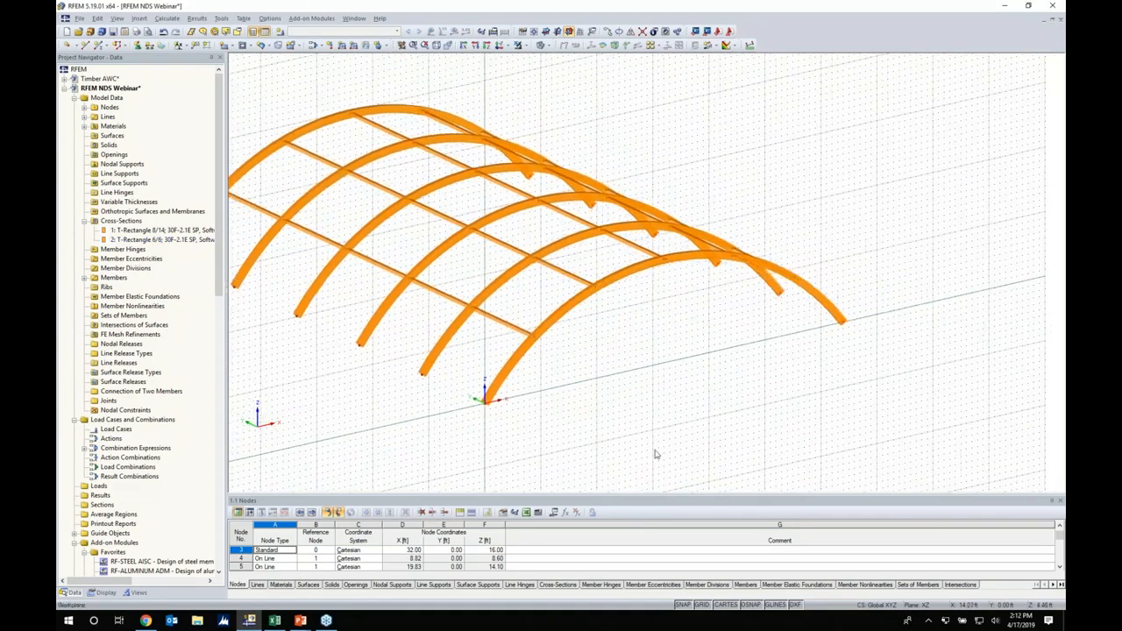
{"action": "left_click", "coordinate": [701, 605]}
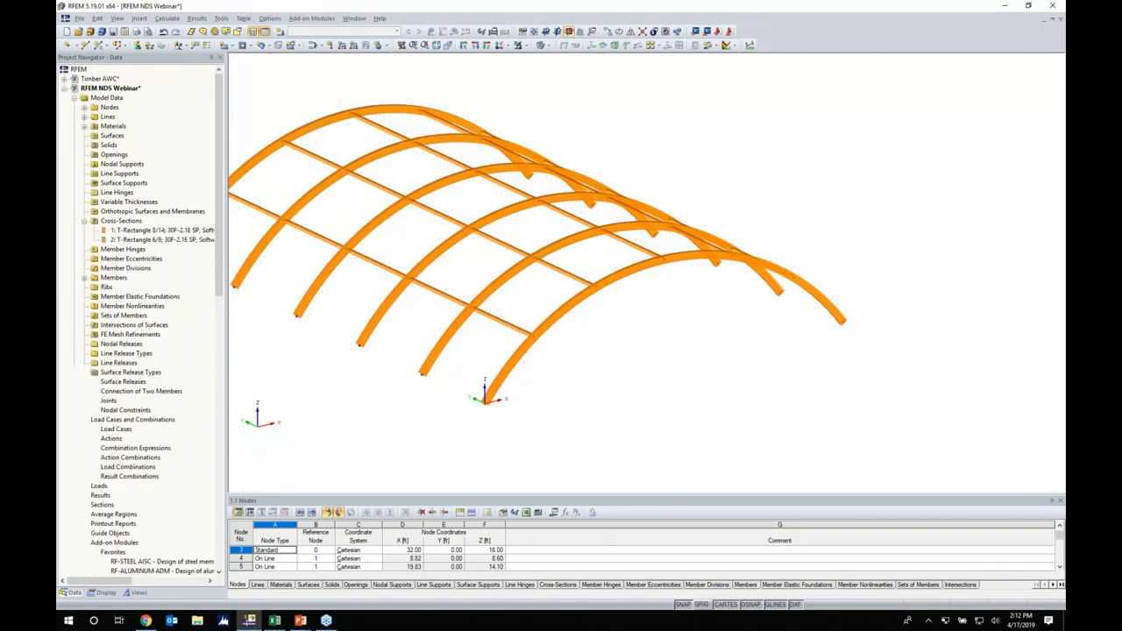
{"action": "middle_click_drag", "start_coordinate": [684, 398], "coordinate": [581, 364], "text": "ctrl"}
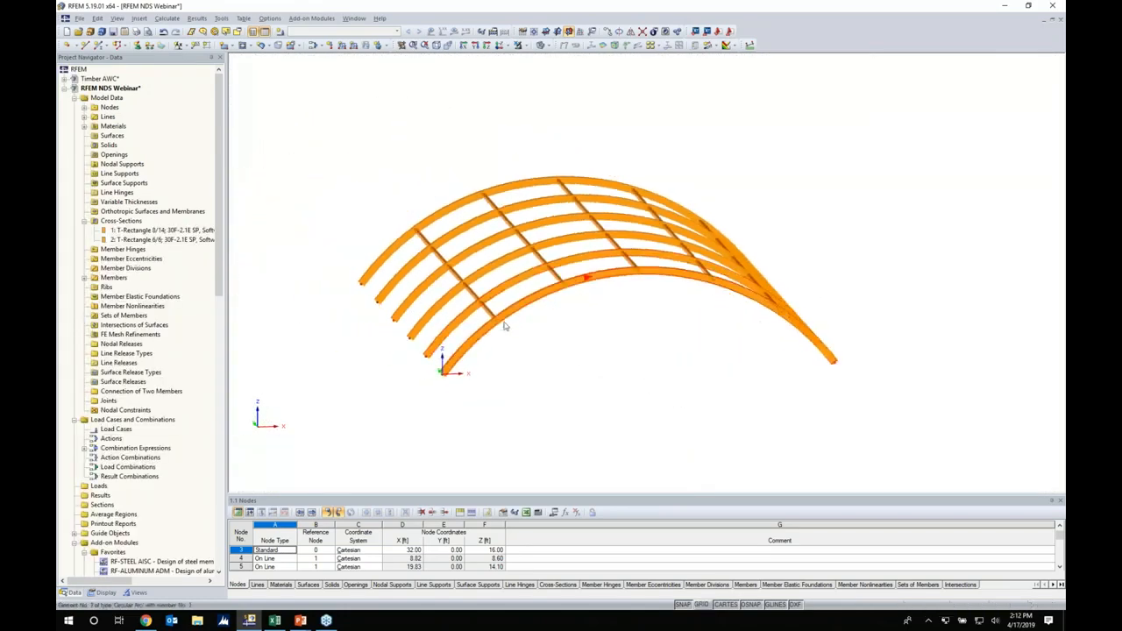
{"action": "scroll", "coordinate": [505, 325], "scroll_direction": "up", "scroll_amount": 5}
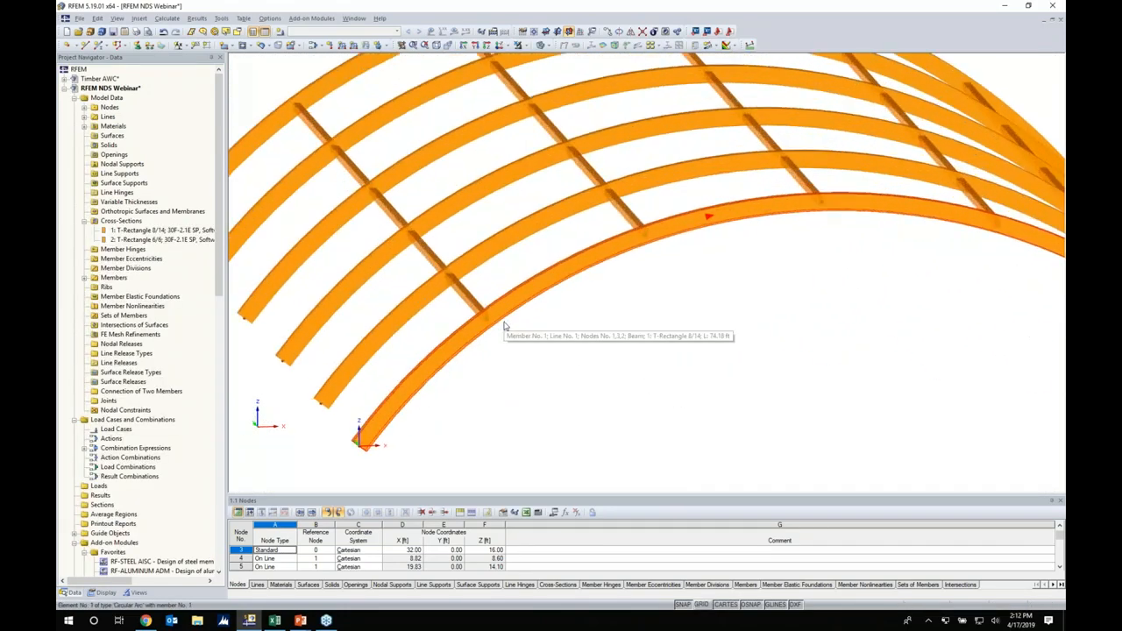
{"action": "middle_click_drag", "start_coordinate": [509, 341], "coordinate": [453, 313], "text": "ctrl"}
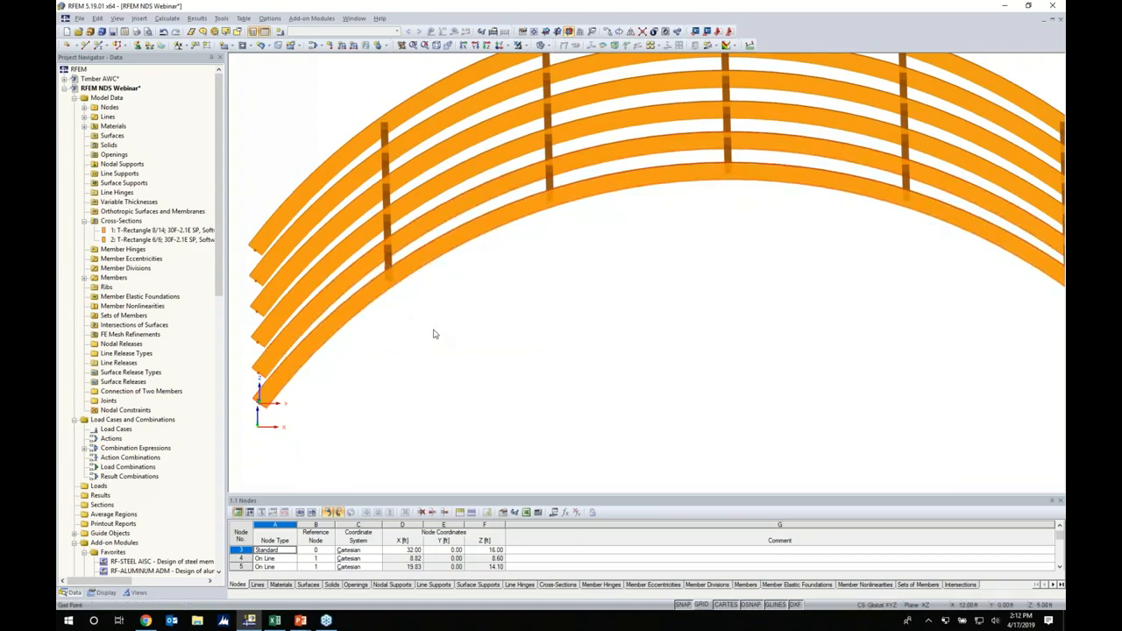
{"action": "middle_click_drag", "start_coordinate": [476, 330], "coordinate": [528, 325], "text": "ctrl"}
{"action": "scroll", "coordinate": [571, 342], "scroll_direction": "down", "scroll_amount": 1}
{"action": "scroll", "coordinate": [569, 340], "scroll_direction": "down", "scroll_amount": 1}
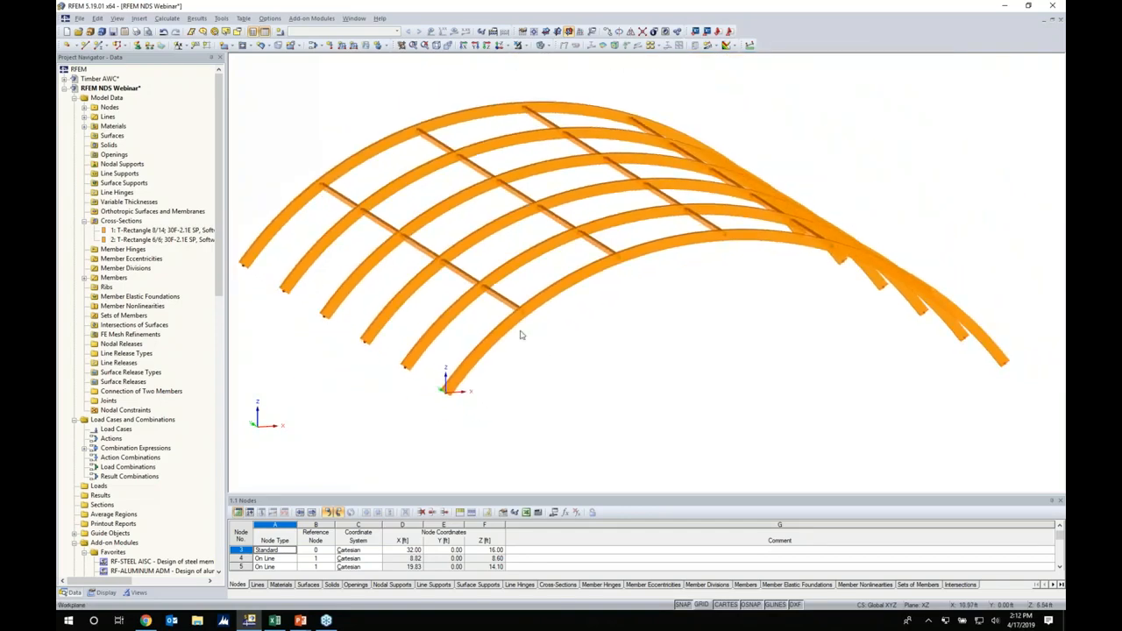
Step: Isolate the T-Rectangle 6/6 purlins using the generated visibilities for members by cross-section
{"action": "left_click", "coordinate": [136, 593]}
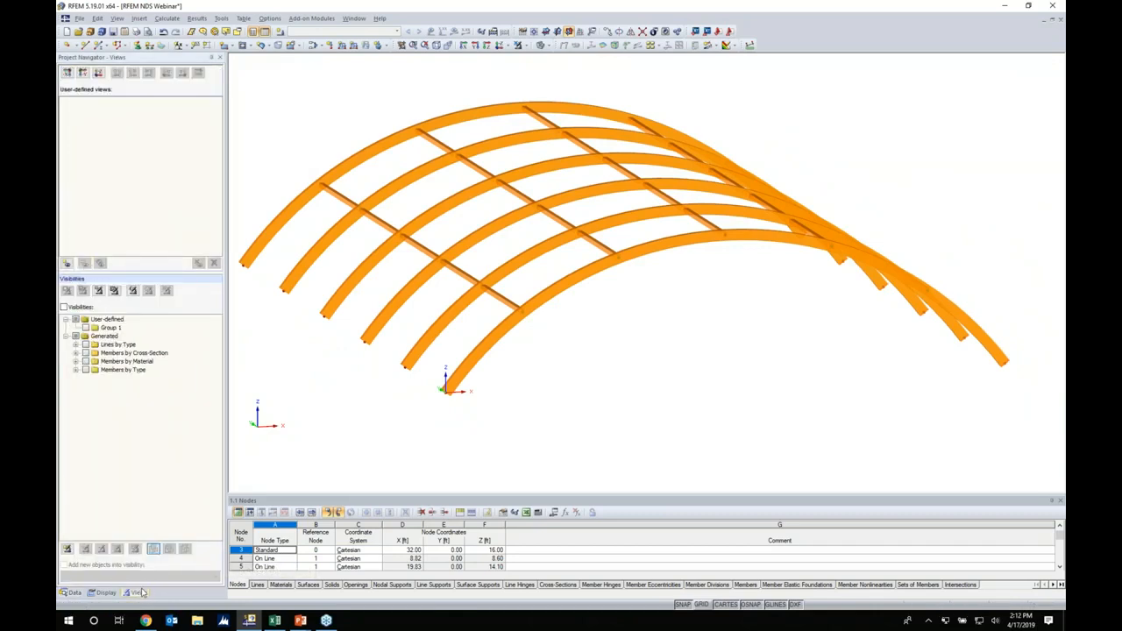
{"action": "left_click", "coordinate": [75, 354]}
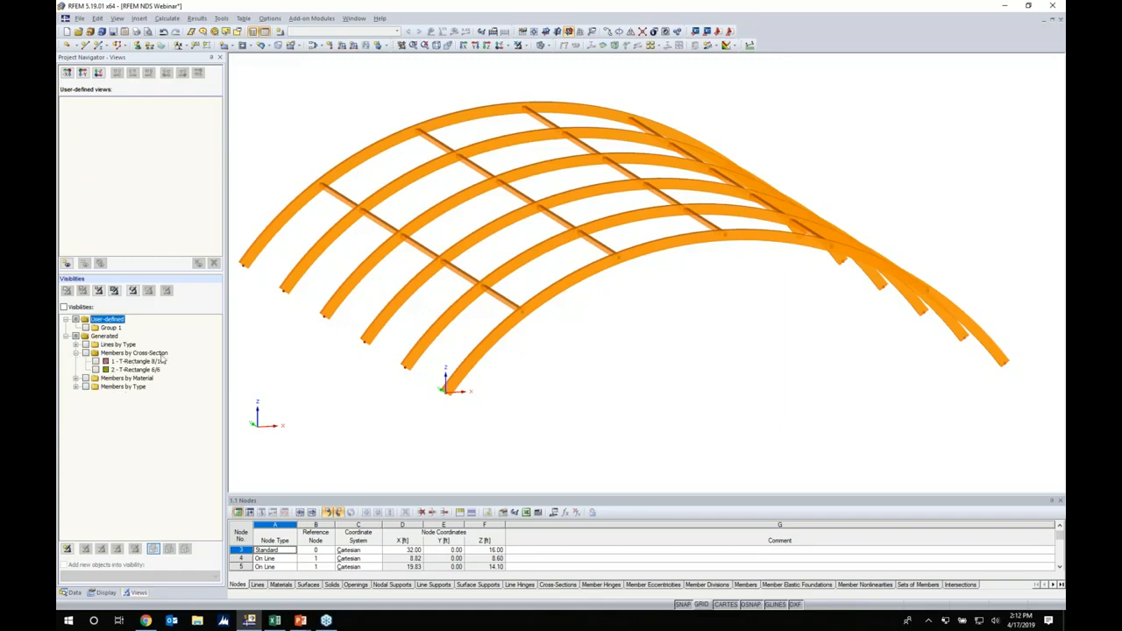
{"action": "left_click", "coordinate": [96, 370]}
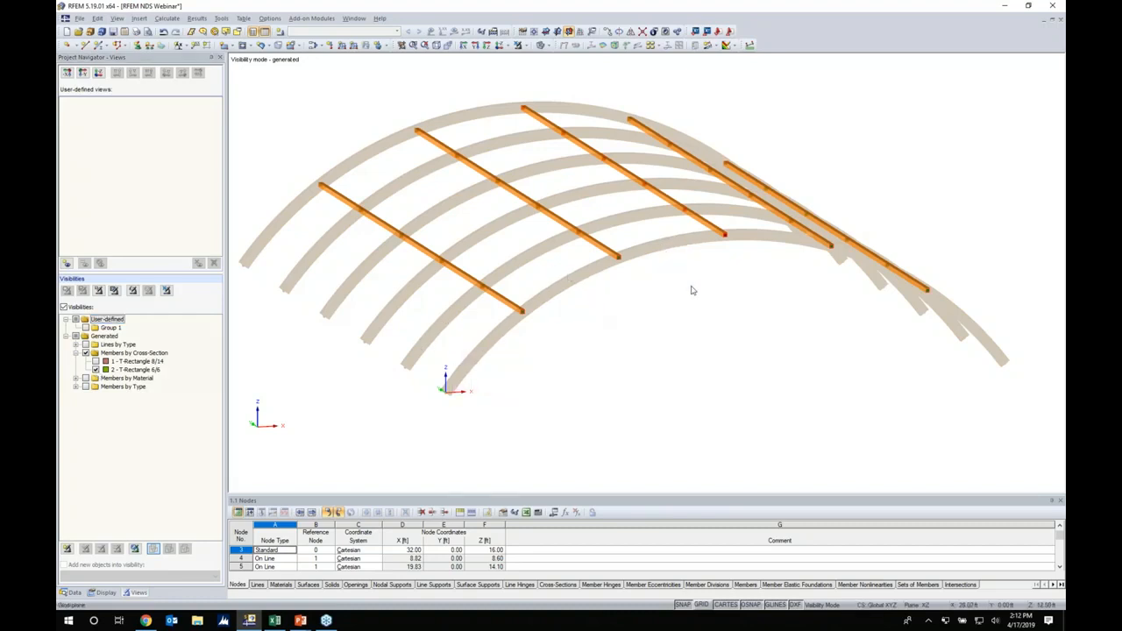
Step: Display the work plane grid and set its origin at the purlin node on the front arch's crown
{"action": "middle_click_drag", "start_coordinate": [943, 395], "coordinate": [772, 353], "text": "ctrl"}
{"action": "left_click", "coordinate": [701, 605]}
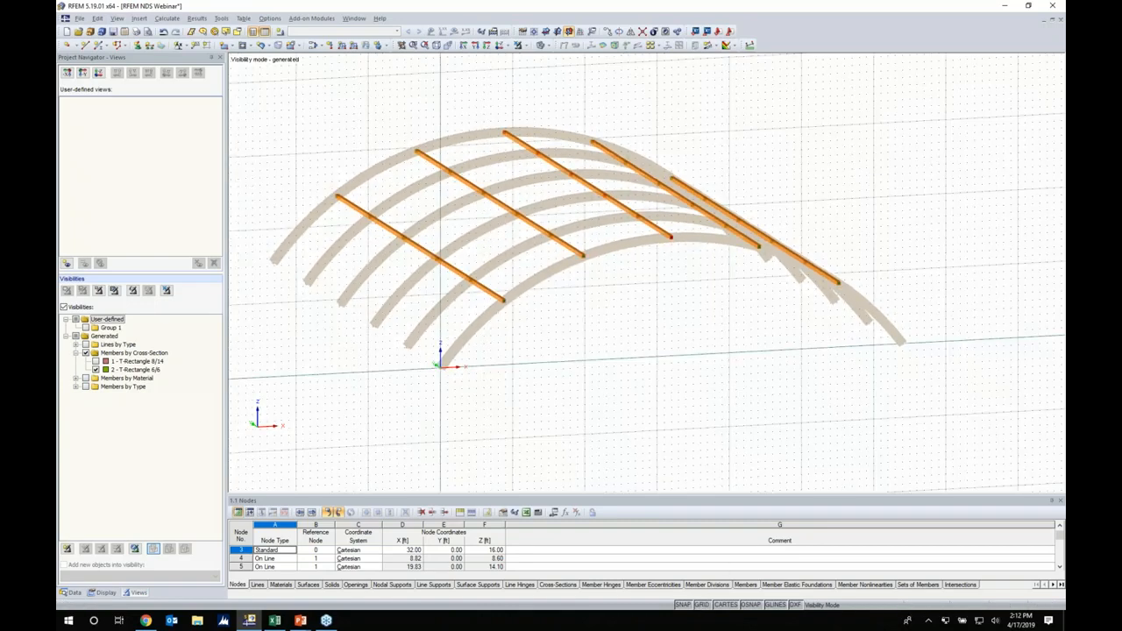
{"action": "left_click", "coordinate": [534, 31]}
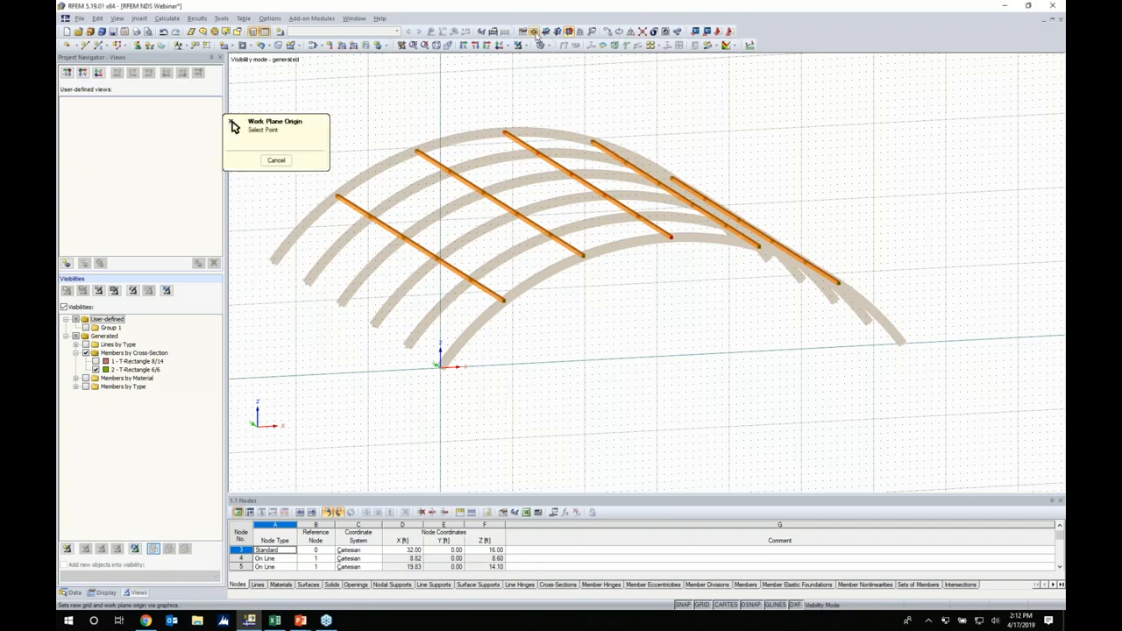
{"action": "left_click", "coordinate": [671, 240]}
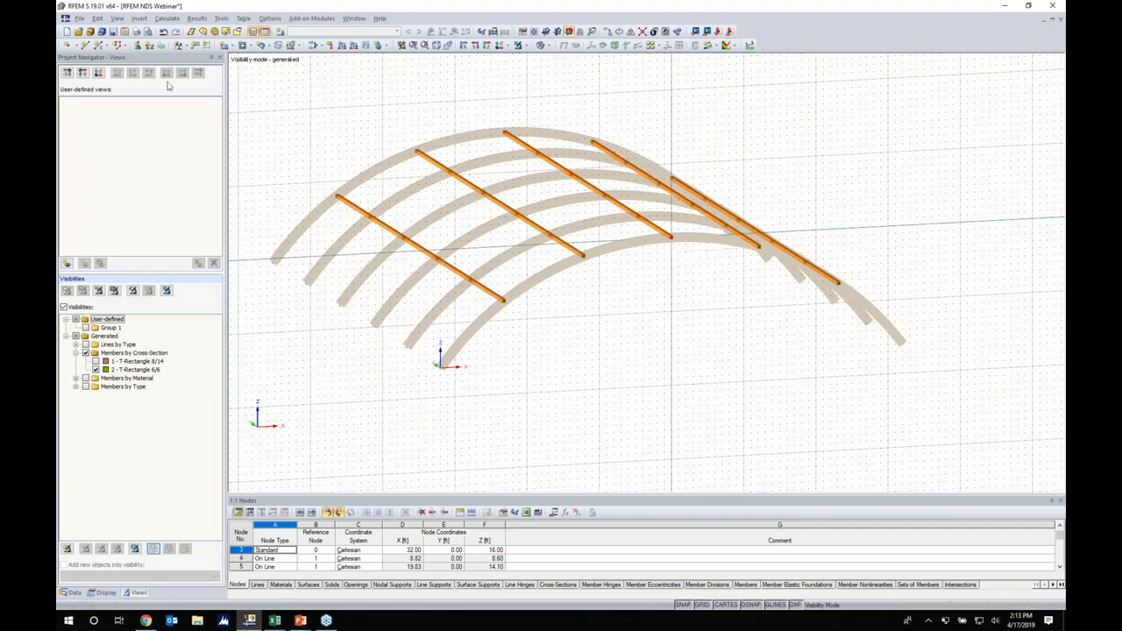
Step: Place one standard node on the grid directly below the front arch's crown, well beneath the arch base
{"action": "left_click", "coordinate": [67, 46]}
{"action": "middle_click_drag", "start_coordinate": [660, 374], "coordinate": [594, 255]}
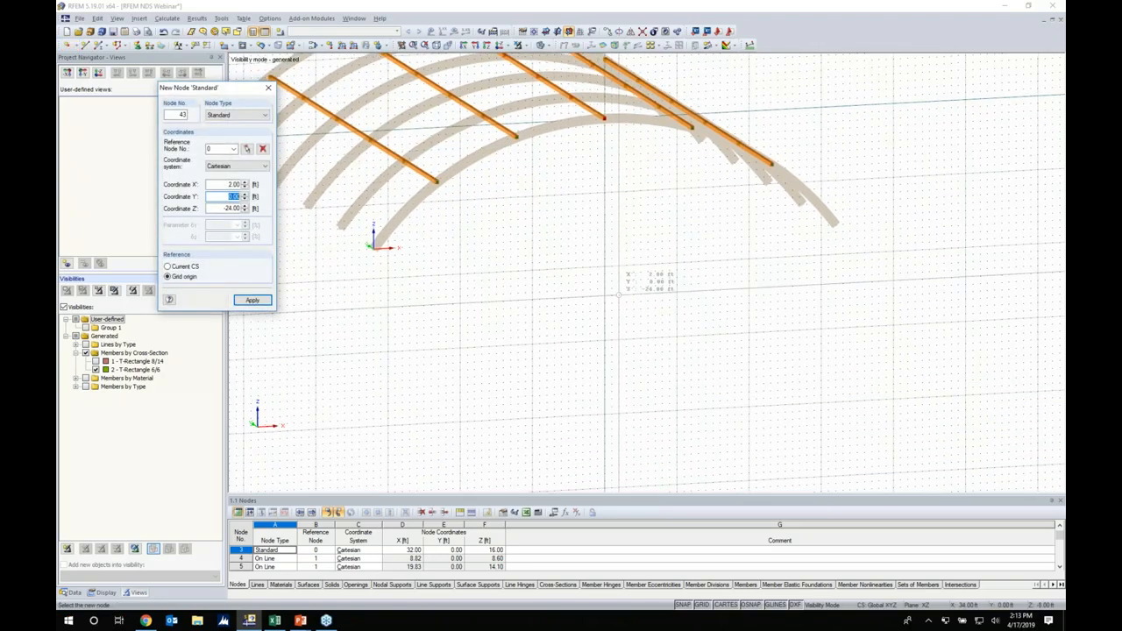
{"action": "left_click", "coordinate": [604, 414]}
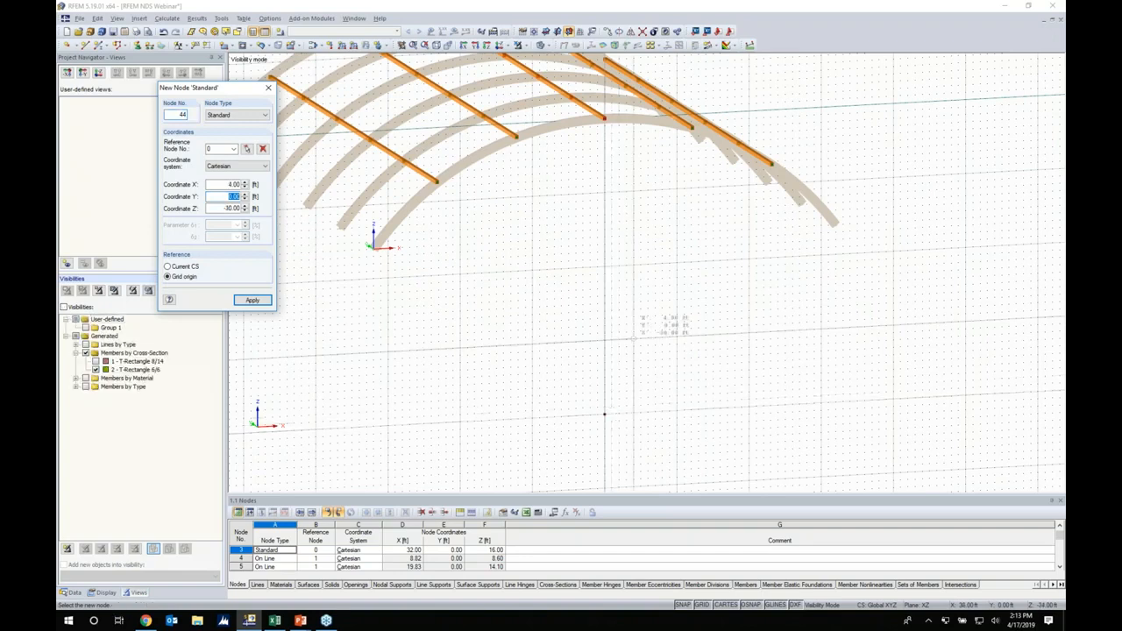
{"action": "key", "text": "Escape"}
{"action": "scroll", "coordinate": [583, 411], "scroll_direction": "down", "scroll_amount": 3}
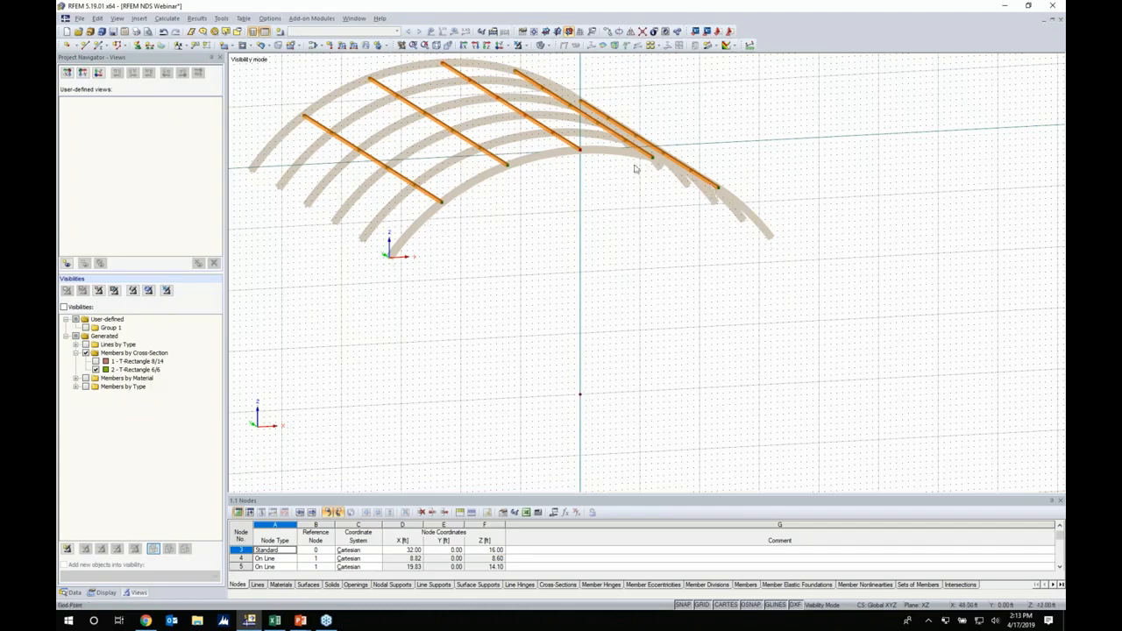
Step: Select all purlins and define their member rotation via the help node below the crown, in plane x-z
{"action": "middle_click_drag", "start_coordinate": [459, 268], "coordinate": [480, 322]}
{"action": "left_click_drag", "start_coordinate": [773, 326], "coordinate": [295, 77]}
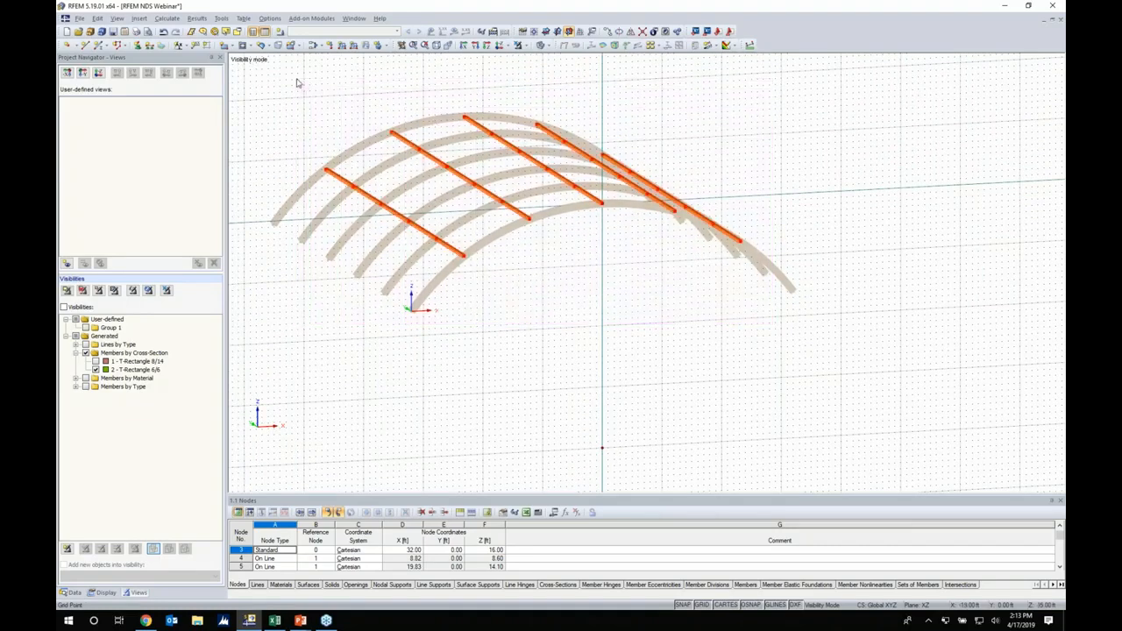
{"action": "double_click", "coordinate": [411, 147]}
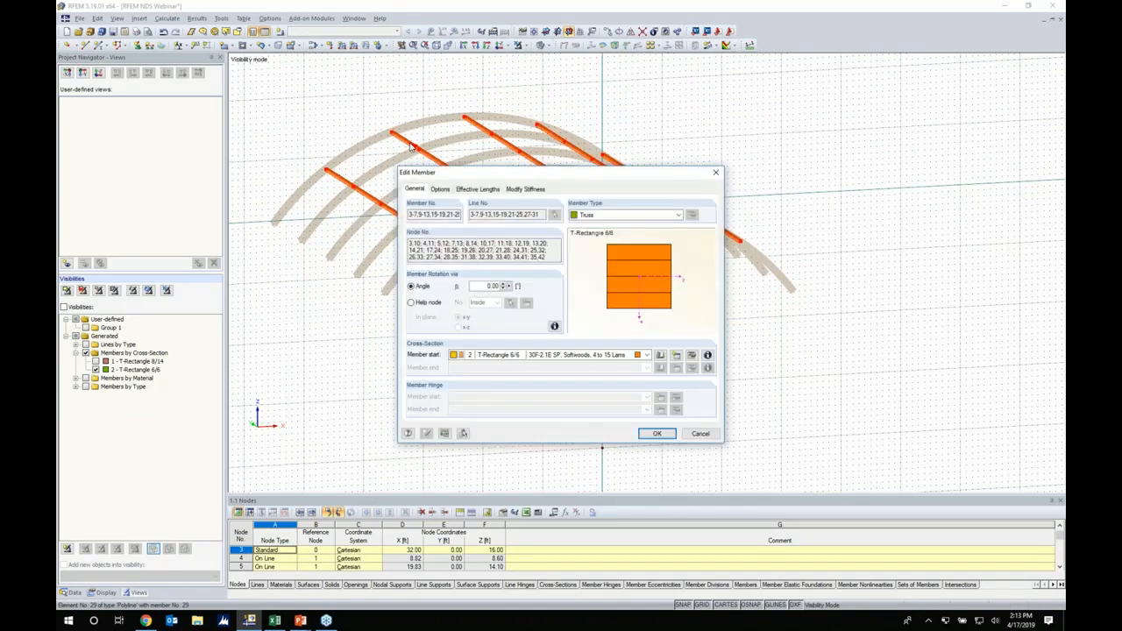
{"action": "left_click", "coordinate": [411, 303]}
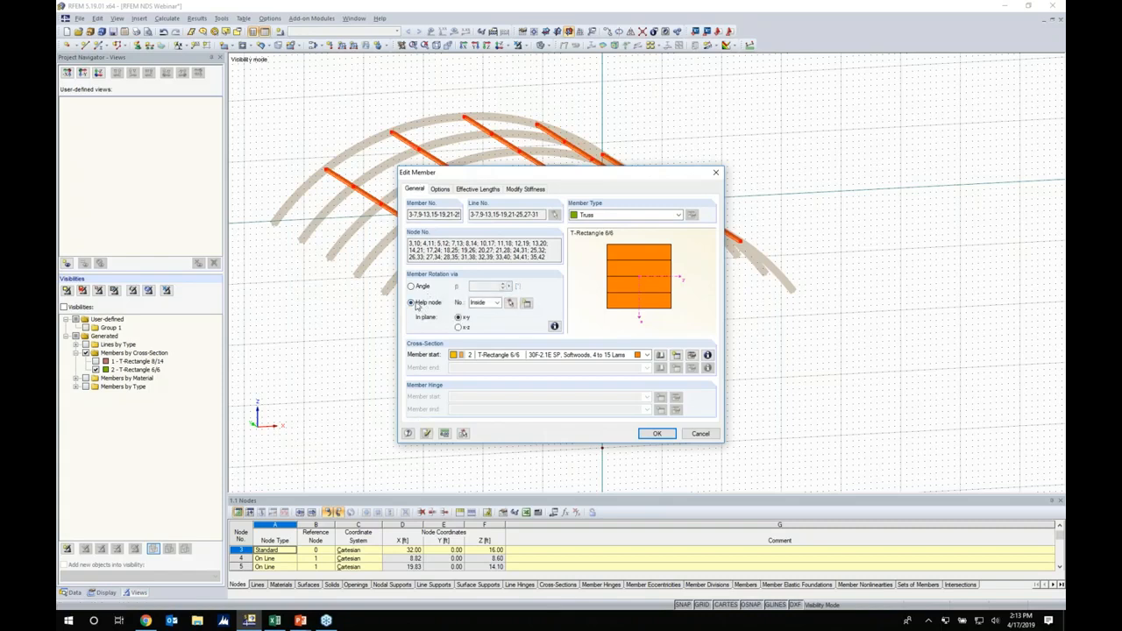
{"action": "left_click", "coordinate": [510, 302]}
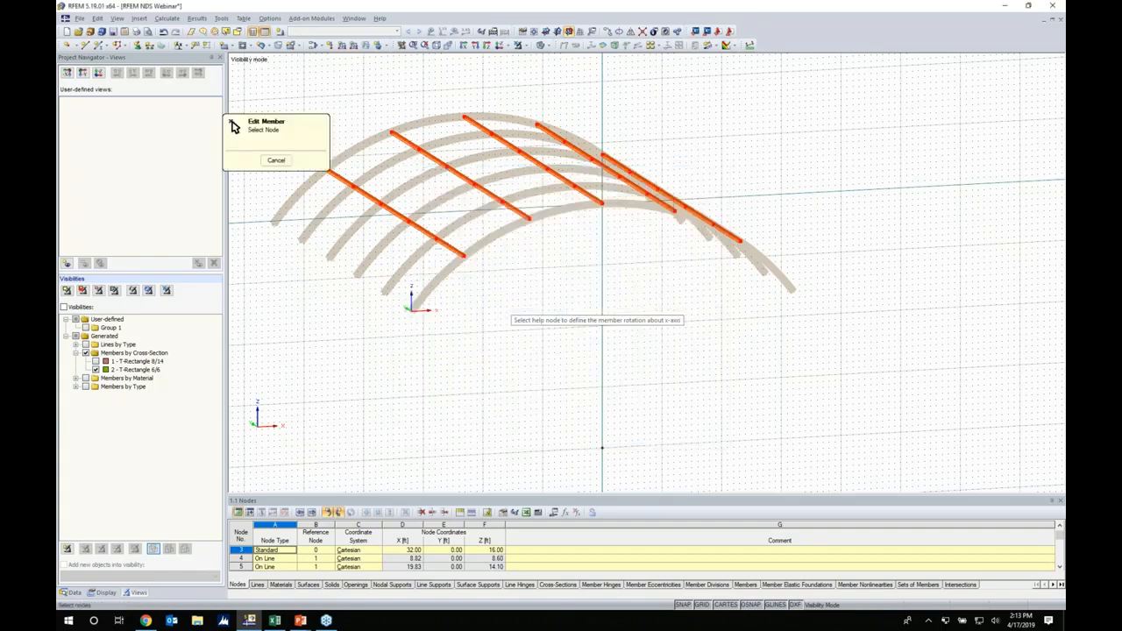
{"action": "left_click", "coordinate": [602, 447]}
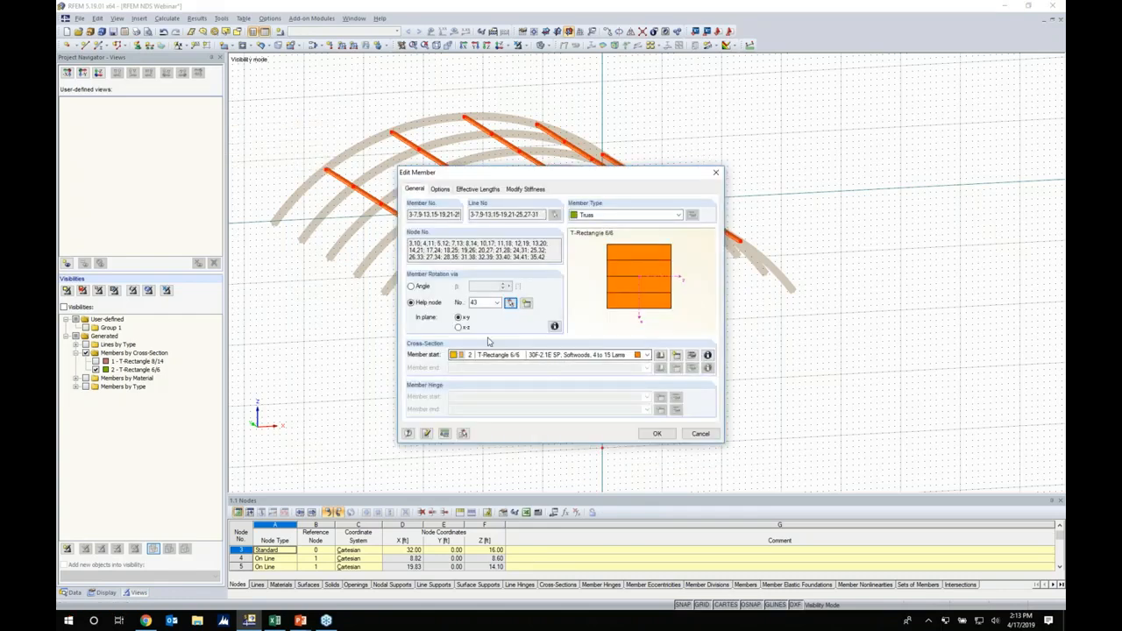
{"action": "left_click", "coordinate": [458, 327]}
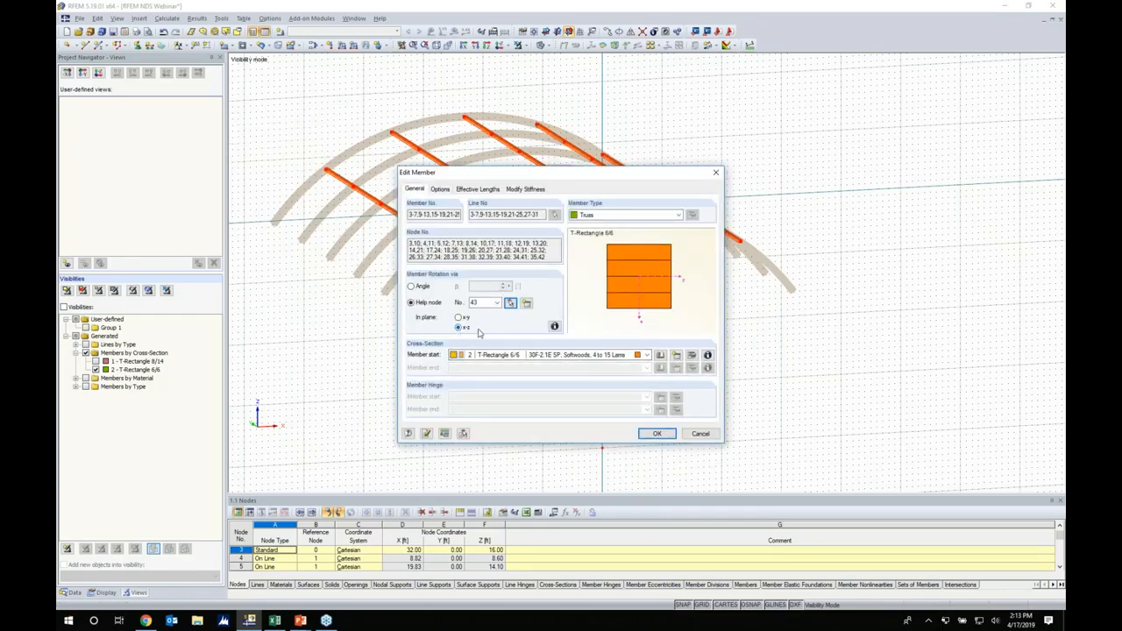
{"action": "left_click", "coordinate": [653, 433]}
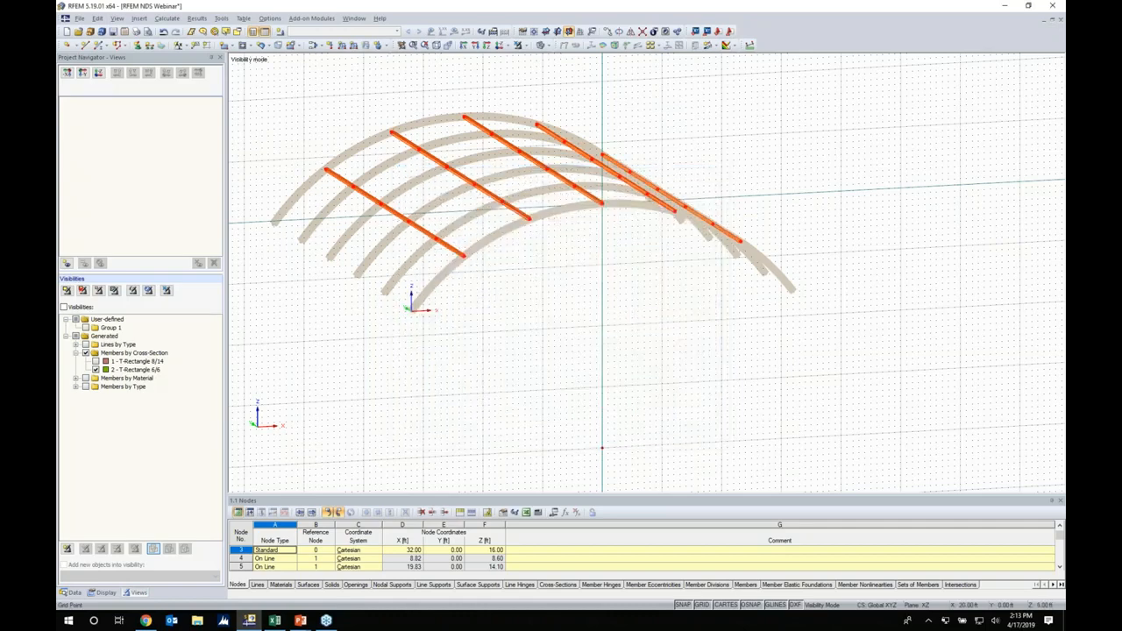
Step: Examine how the rotated purlins align with the arch curvature, up close and across the whole structure
{"action": "middle_click_drag", "start_coordinate": [467, 257], "coordinate": [499, 267], "text": "ctrl"}
{"action": "scroll", "coordinate": [439, 249], "scroll_direction": "up", "scroll_amount": 3}
{"action": "scroll", "coordinate": [438, 254], "scroll_direction": "up", "scroll_amount": 5}
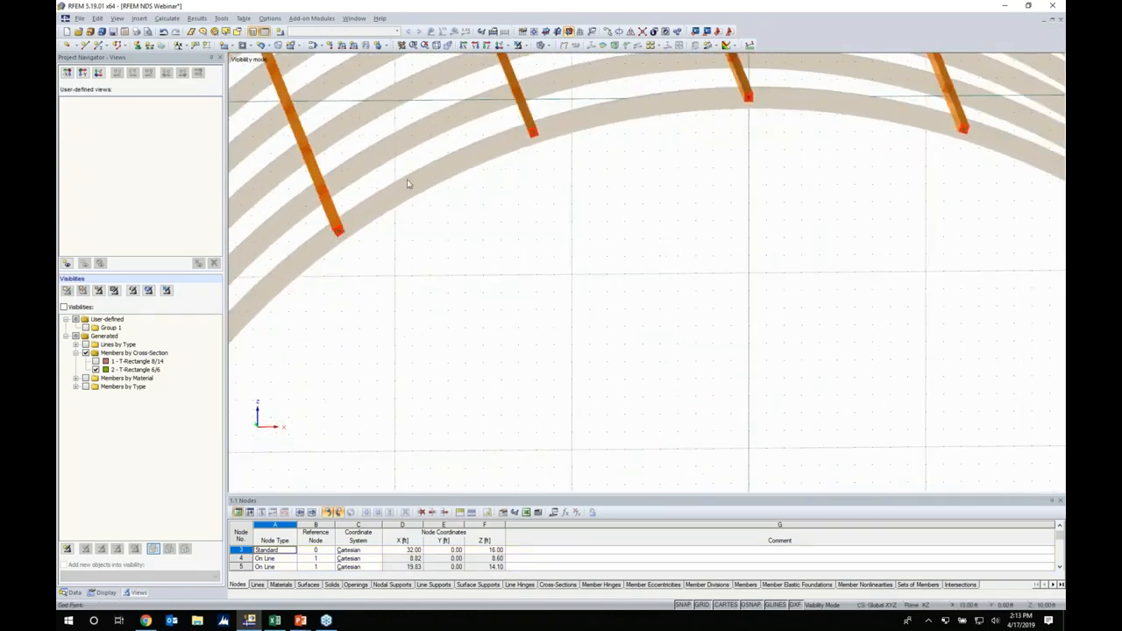
{"action": "middle_click_drag", "start_coordinate": [566, 155], "coordinate": [598, 238]}
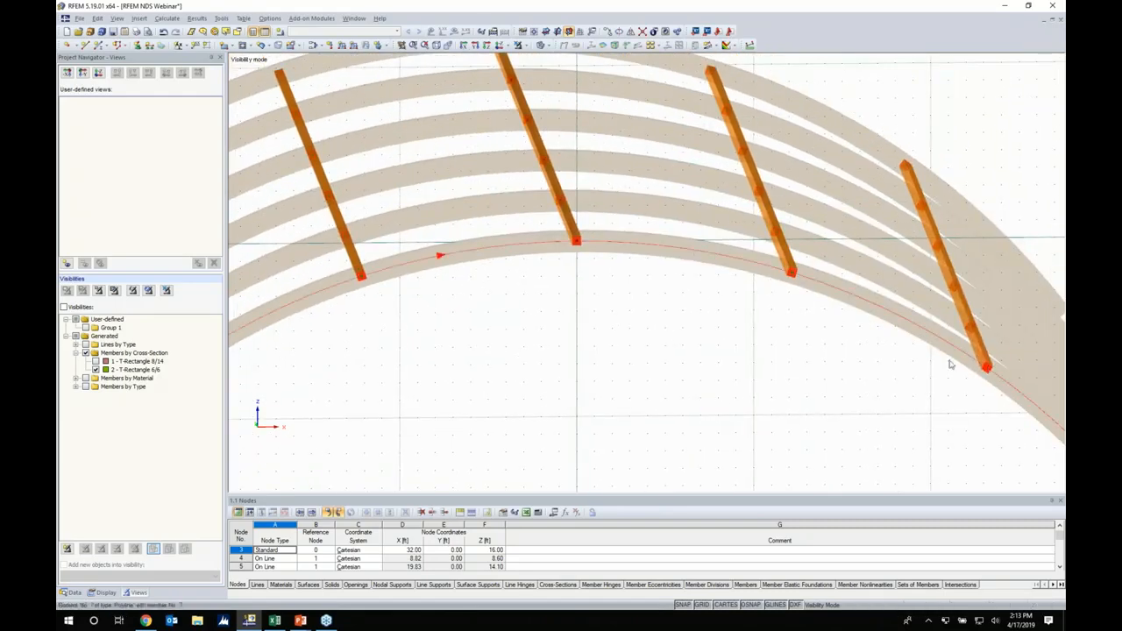
{"action": "scroll", "coordinate": [891, 349], "scroll_direction": "down", "scroll_amount": 6}
{"action": "middle_click_drag", "start_coordinate": [768, 341], "coordinate": [746, 351]}
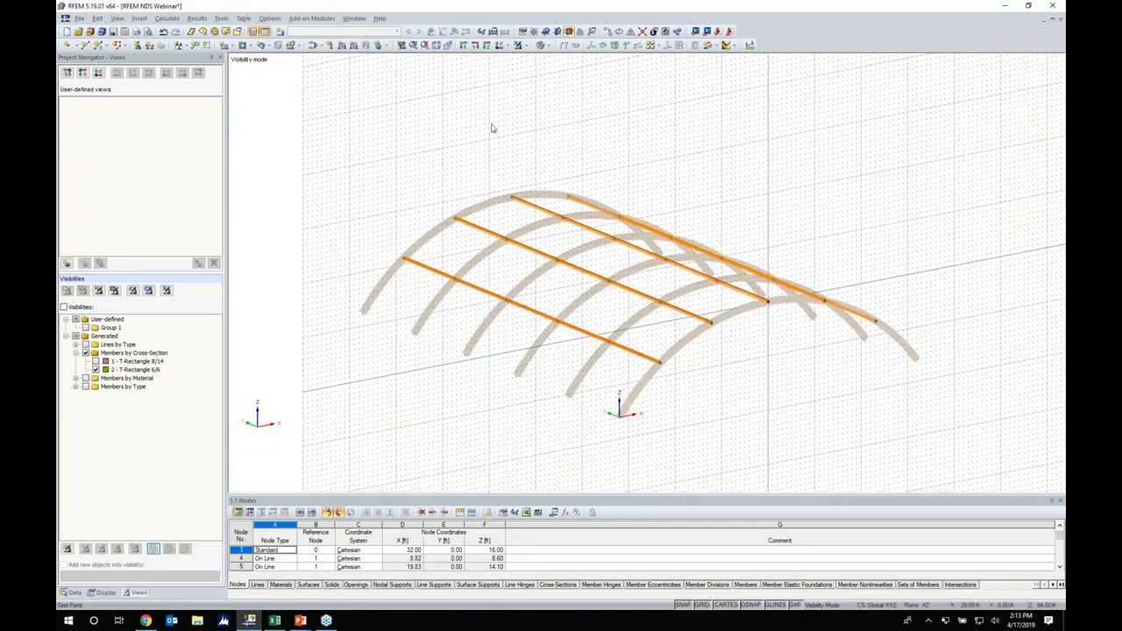
Step: Restore the visibility of all arches and purlins and hide the work plane grid
{"action": "left_click", "coordinate": [500, 46]}
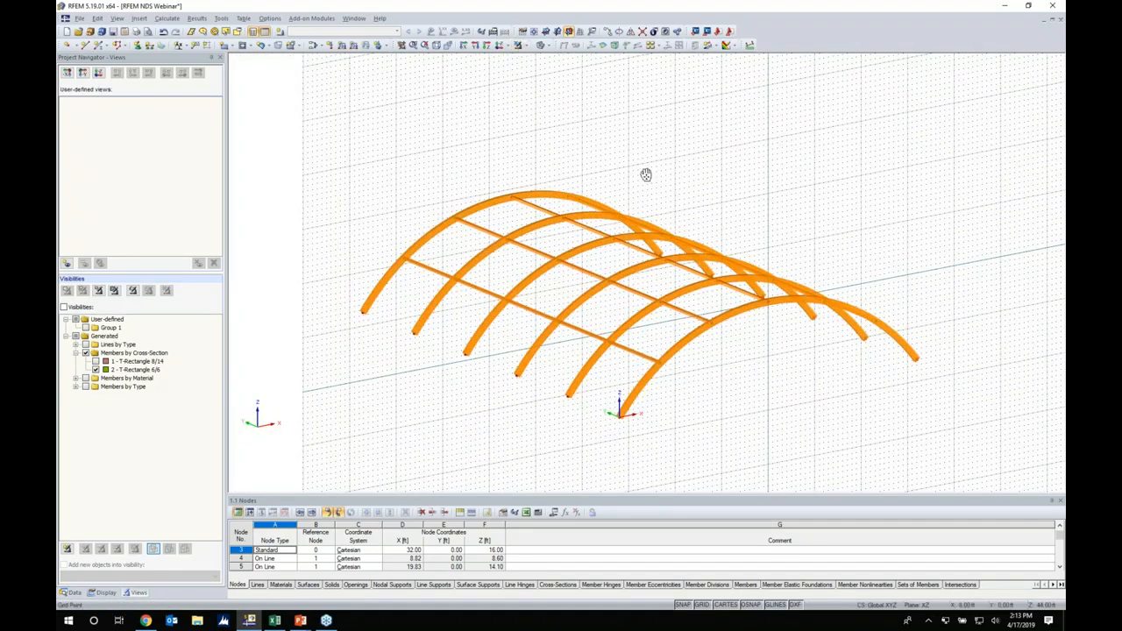
{"action": "middle_click_drag", "start_coordinate": [647, 175], "coordinate": [617, 167], "text": "ctrl"}
{"action": "scroll", "coordinate": [611, 167], "scroll_direction": "up", "scroll_amount": 1}
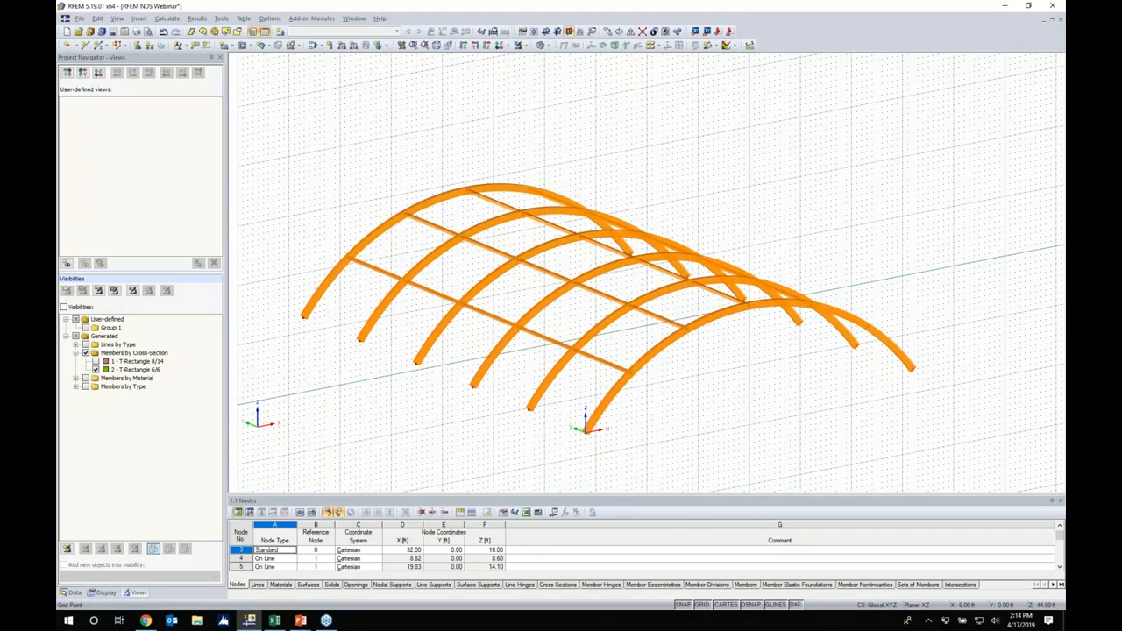
{"action": "left_click", "coordinate": [701, 605]}
Step: Start a new member of type Tension and define a 0.625 in round bar cross-section in Steel A36
{"action": "left_click", "coordinate": [97, 46]}
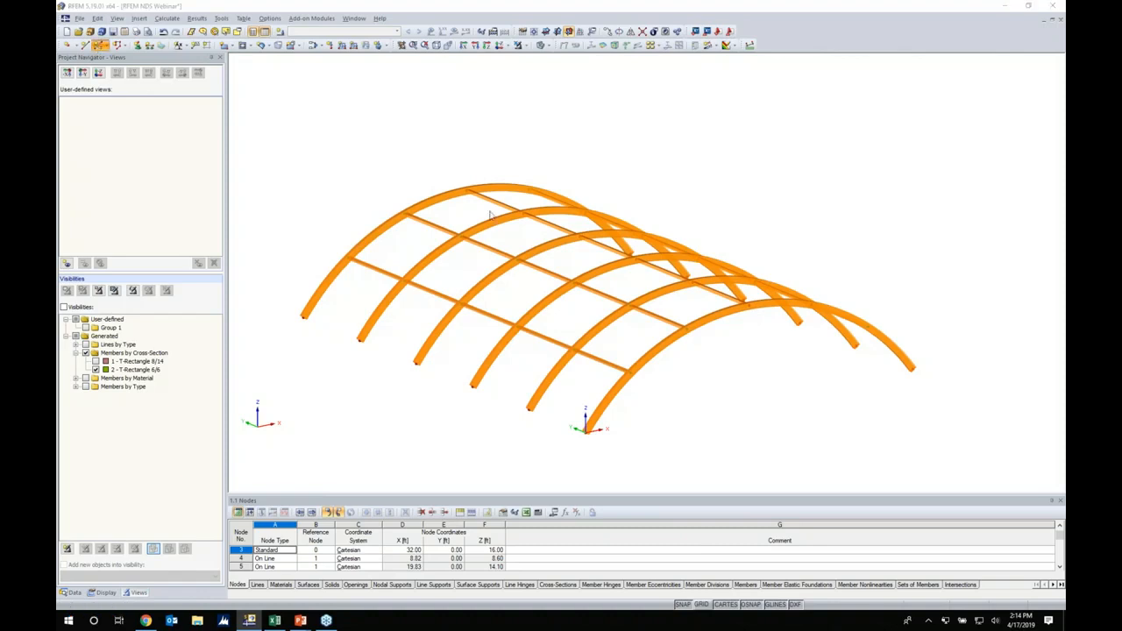
{"action": "left_click", "coordinate": [635, 216]}
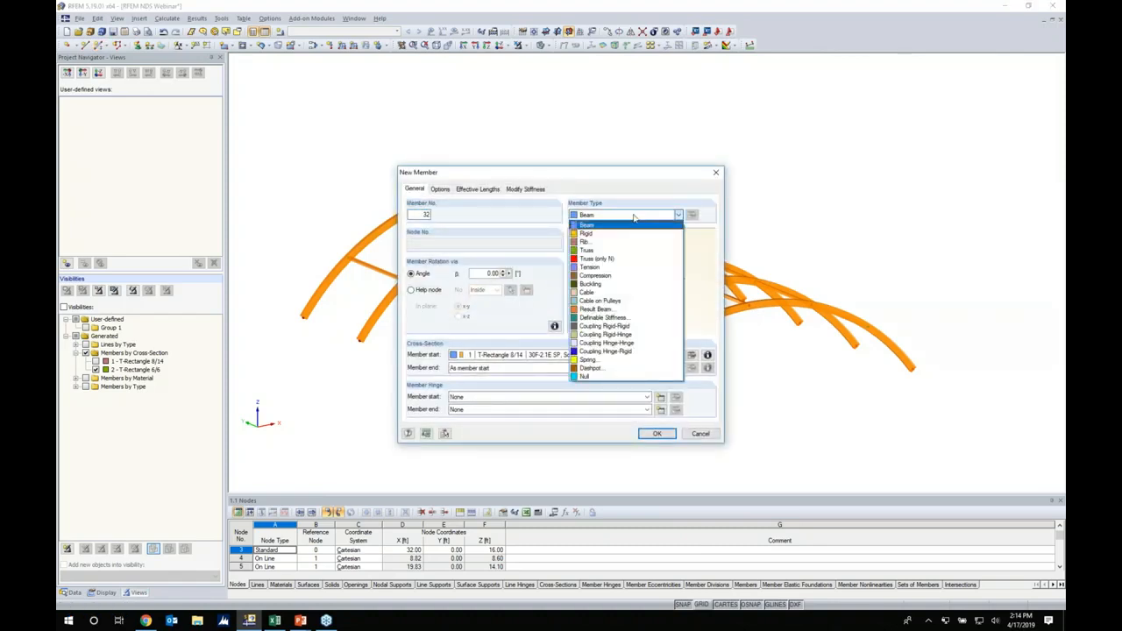
{"action": "left_click", "coordinate": [598, 267]}
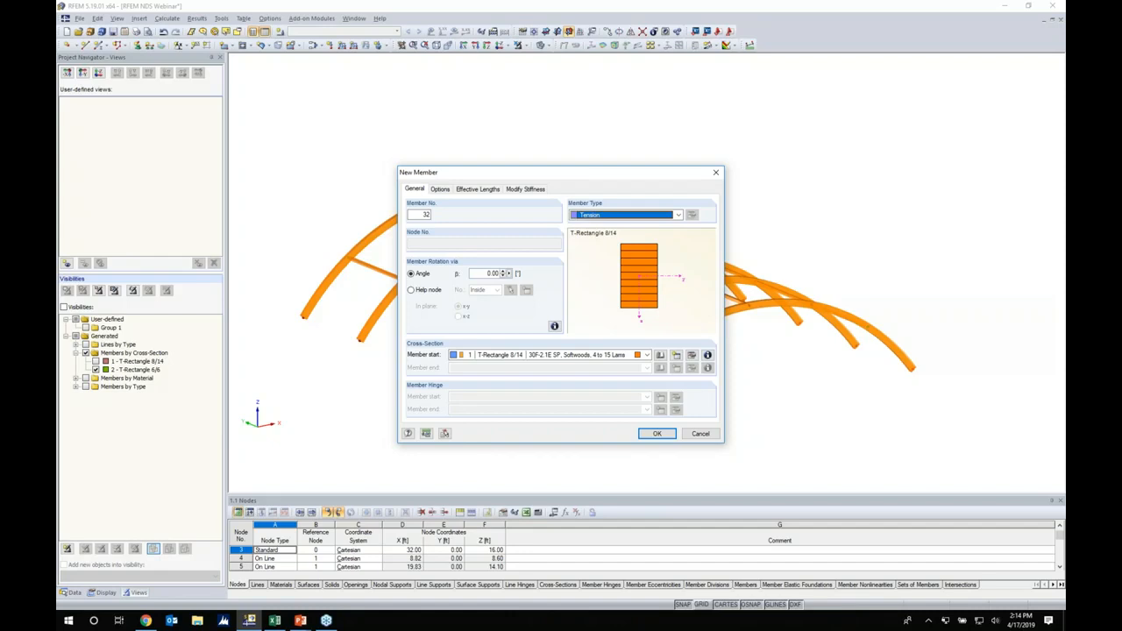
{"action": "left_click", "coordinate": [659, 355]}
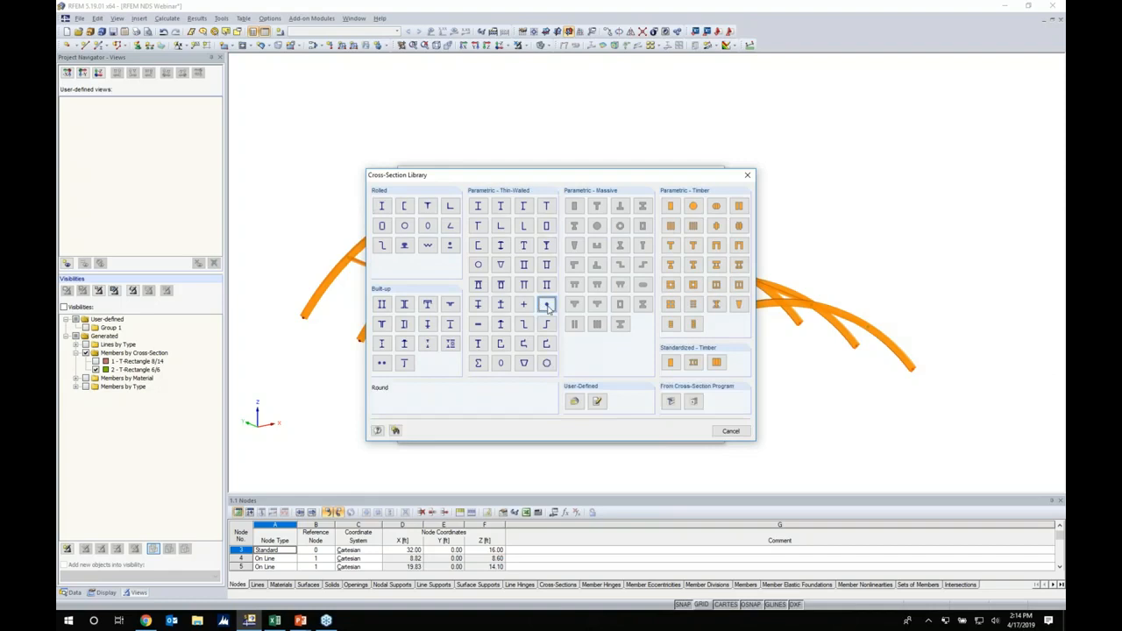
{"action": "key", "text": "Escape"}
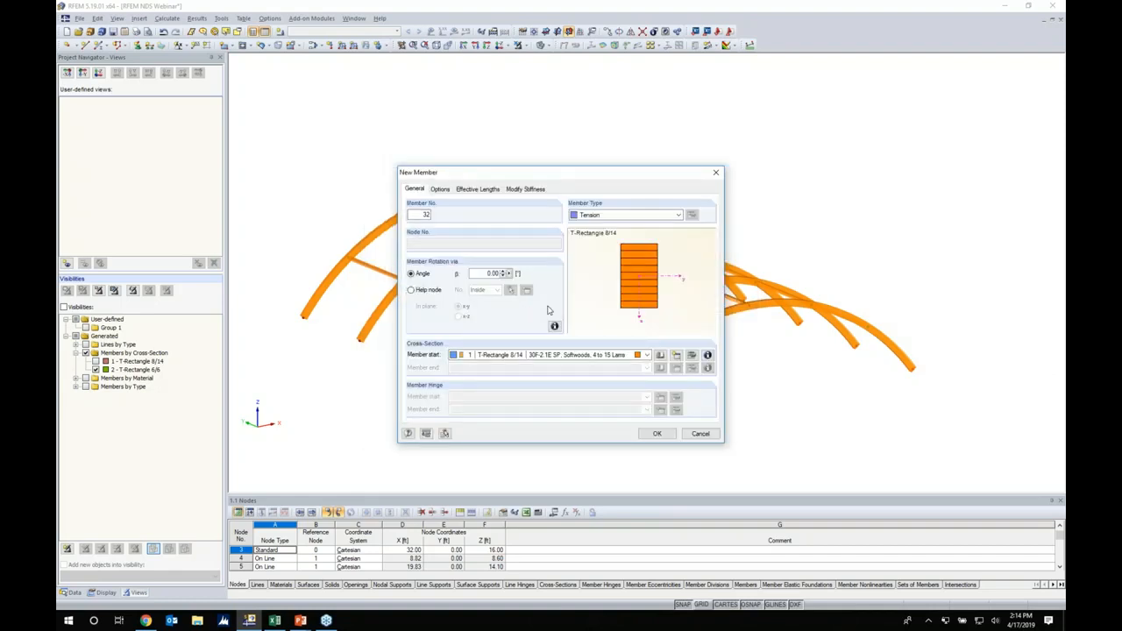
{"action": "type", "text": "0.625"}
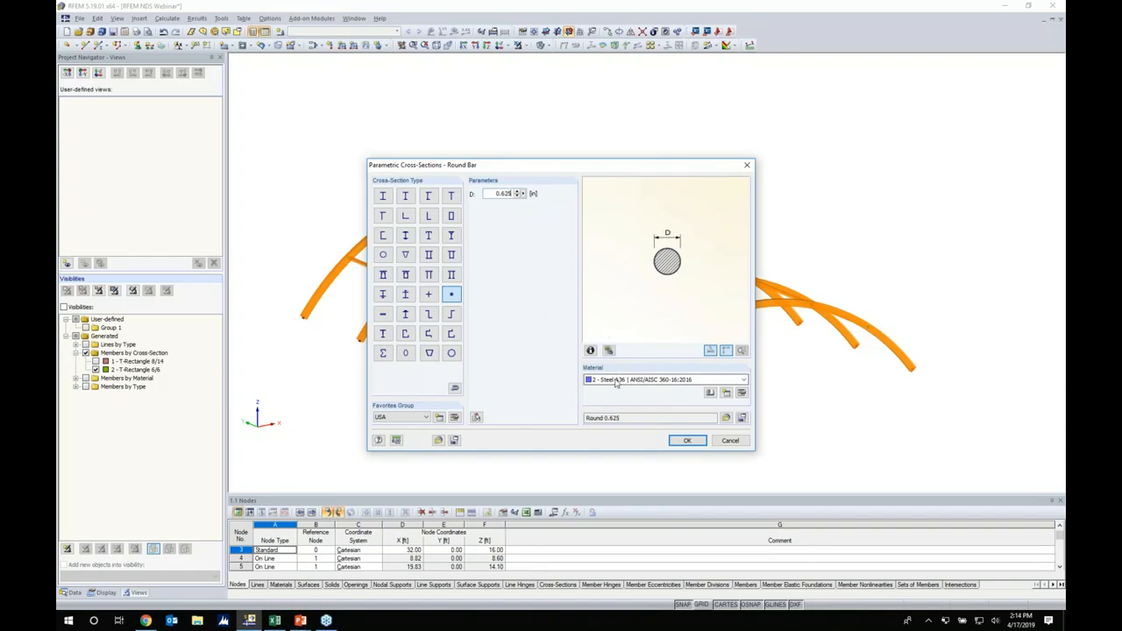
{"action": "left_click", "coordinate": [617, 382]}
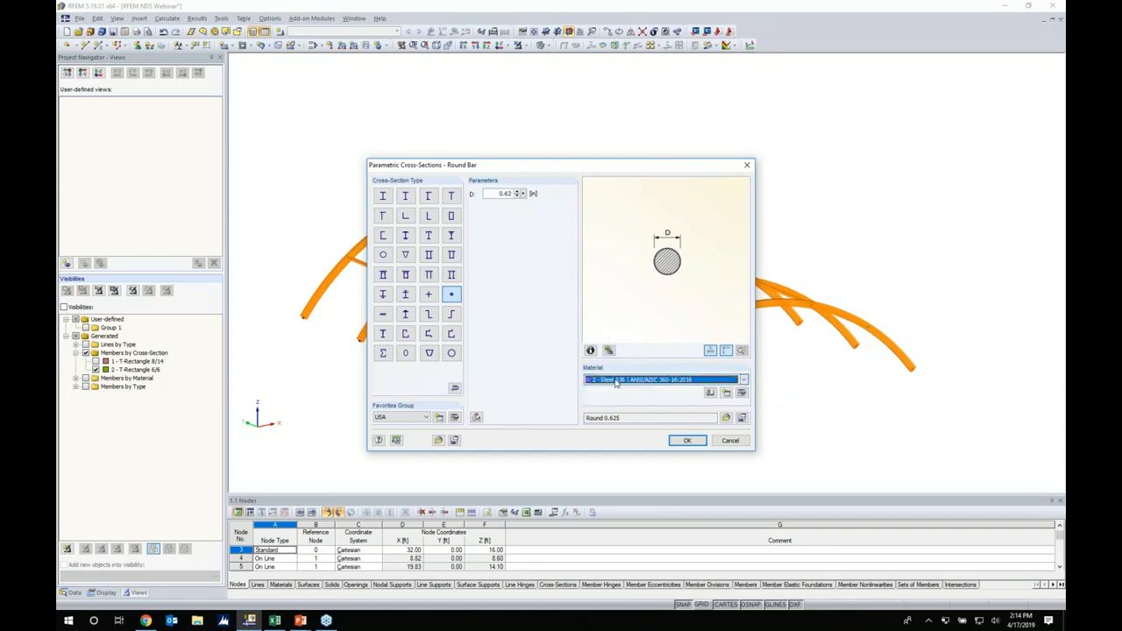
{"action": "left_click", "coordinate": [711, 394]}
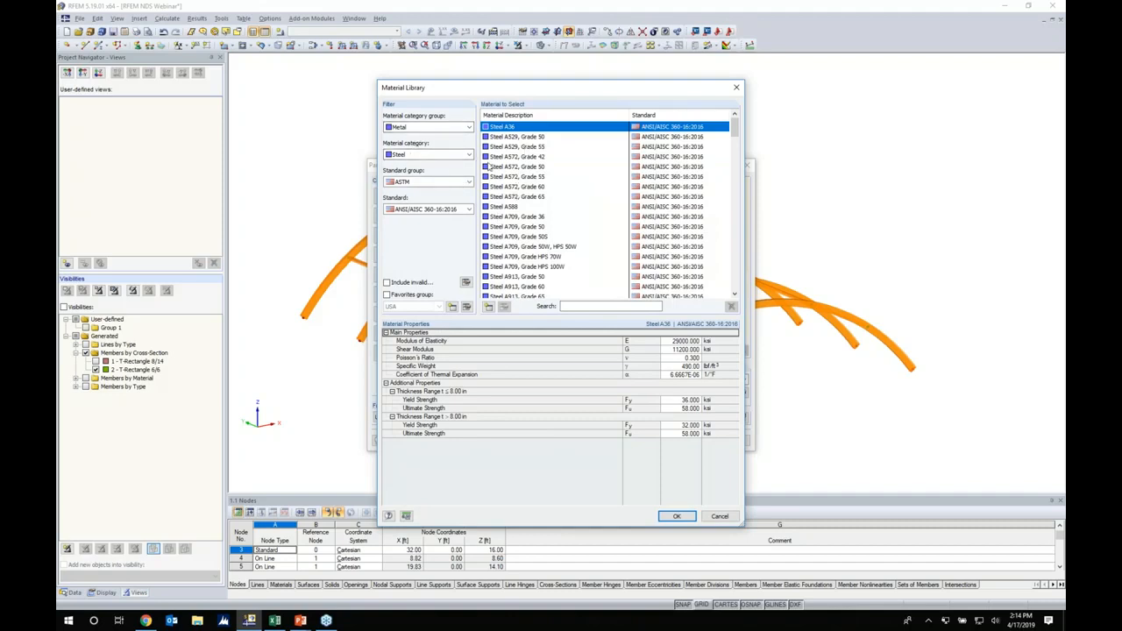
{"action": "left_click", "coordinate": [434, 156]}
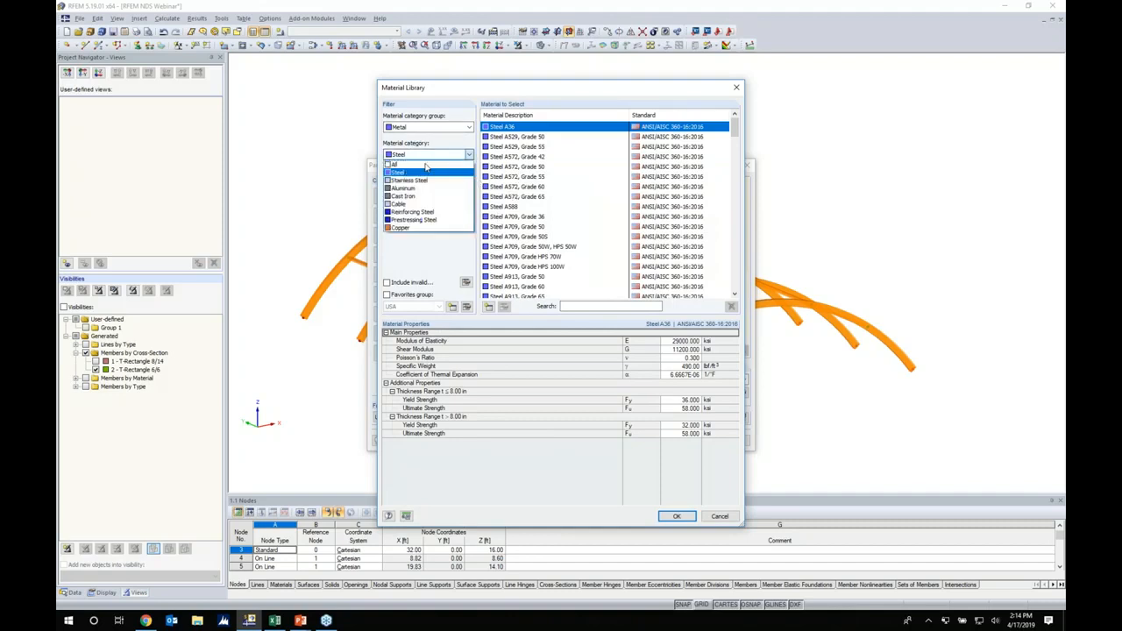
{"action": "left_click", "coordinate": [409, 207]}
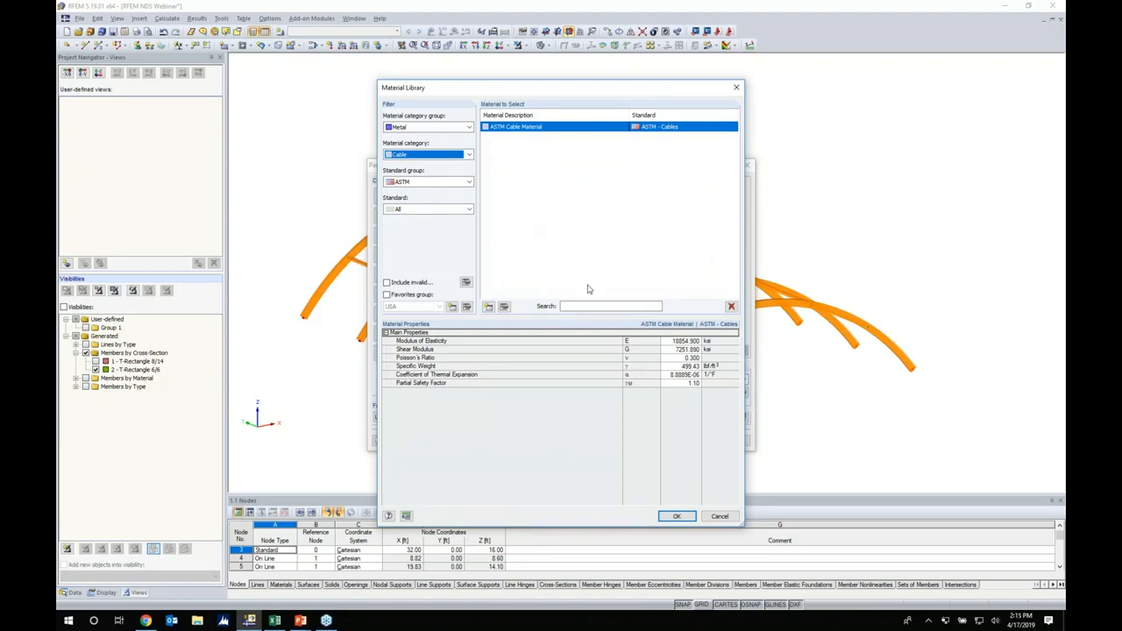
{"action": "left_click", "coordinate": [719, 516]}
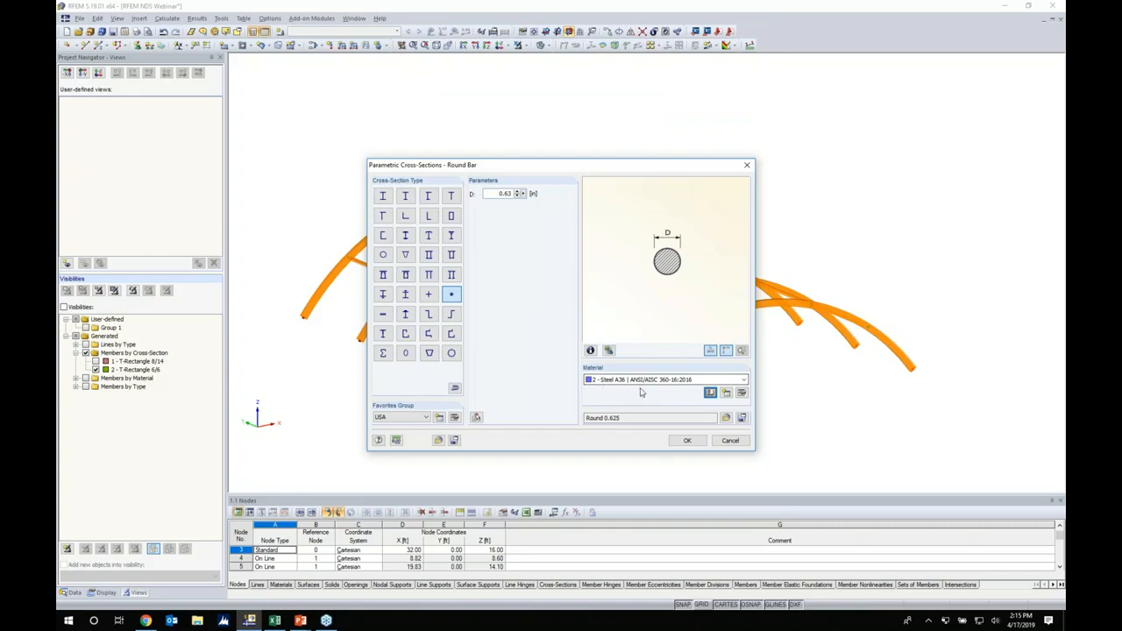
Step: Accept the round bar section and tension member settings, and switch the model display to wireframe
{"action": "left_click", "coordinate": [688, 440]}
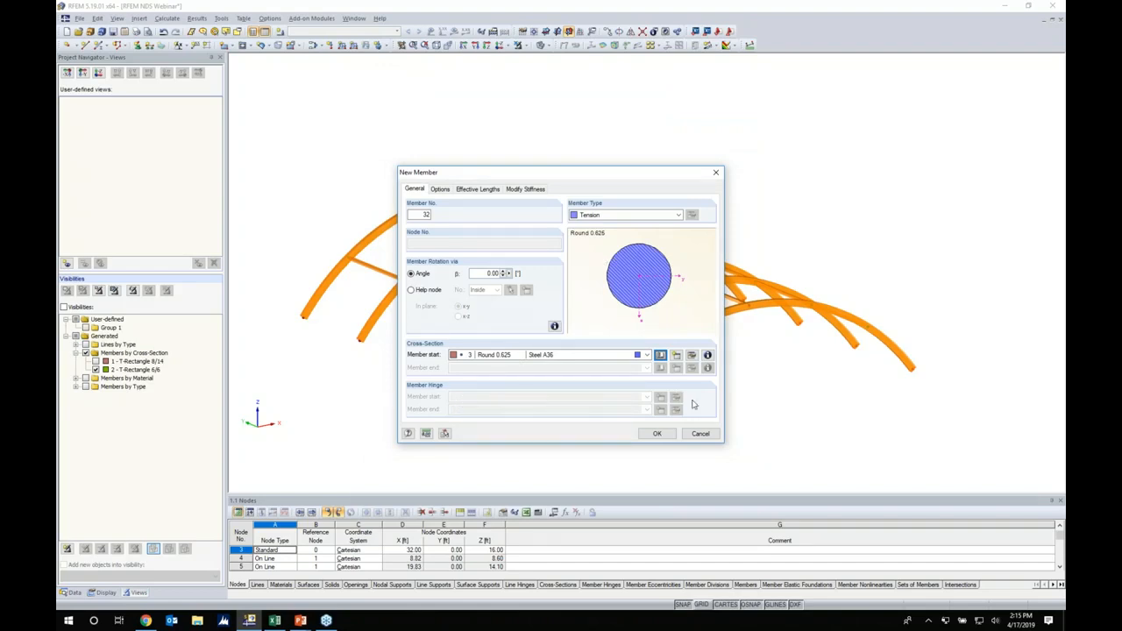
{"action": "left_click", "coordinate": [656, 435]}
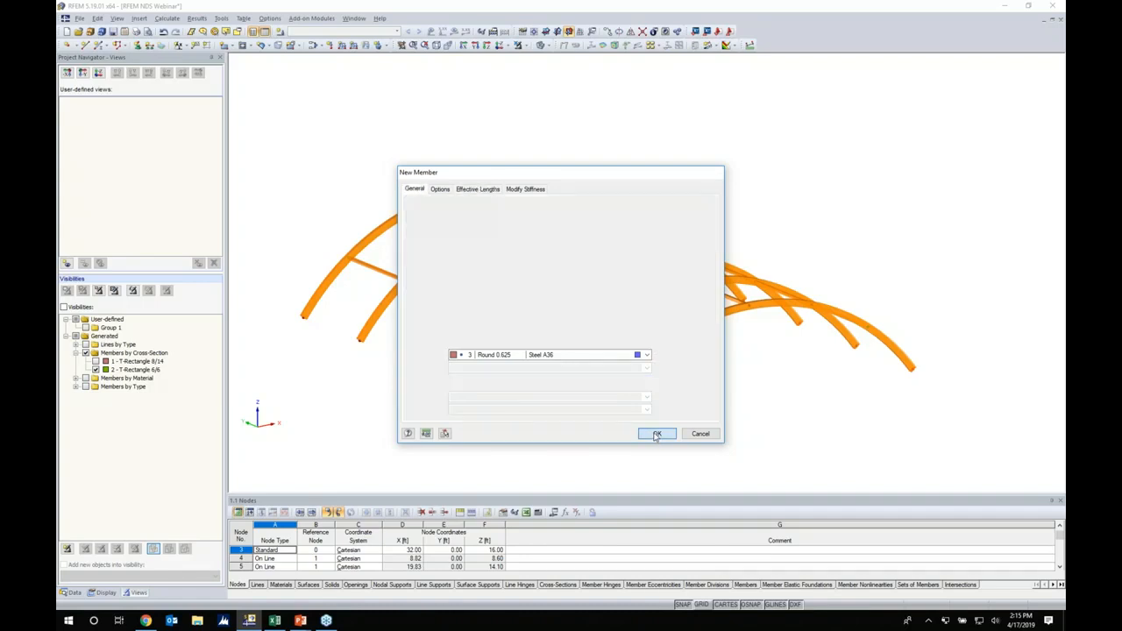
{"action": "left_click", "coordinate": [549, 46]}
{"action": "left_click", "coordinate": [550, 57]}
Step: Draw two crossing tension rods in the lowest panel between the second and third arches, from each arch base to the first purlin node opposite
{"action": "middle_click_drag", "start_coordinate": [466, 339], "coordinate": [553, 329]}
{"action": "scroll", "coordinate": [504, 309], "scroll_direction": "up", "scroll_amount": 2}
{"action": "scroll", "coordinate": [498, 311], "scroll_direction": "up", "scroll_amount": 2}
{"action": "left_click", "coordinate": [505, 390]}
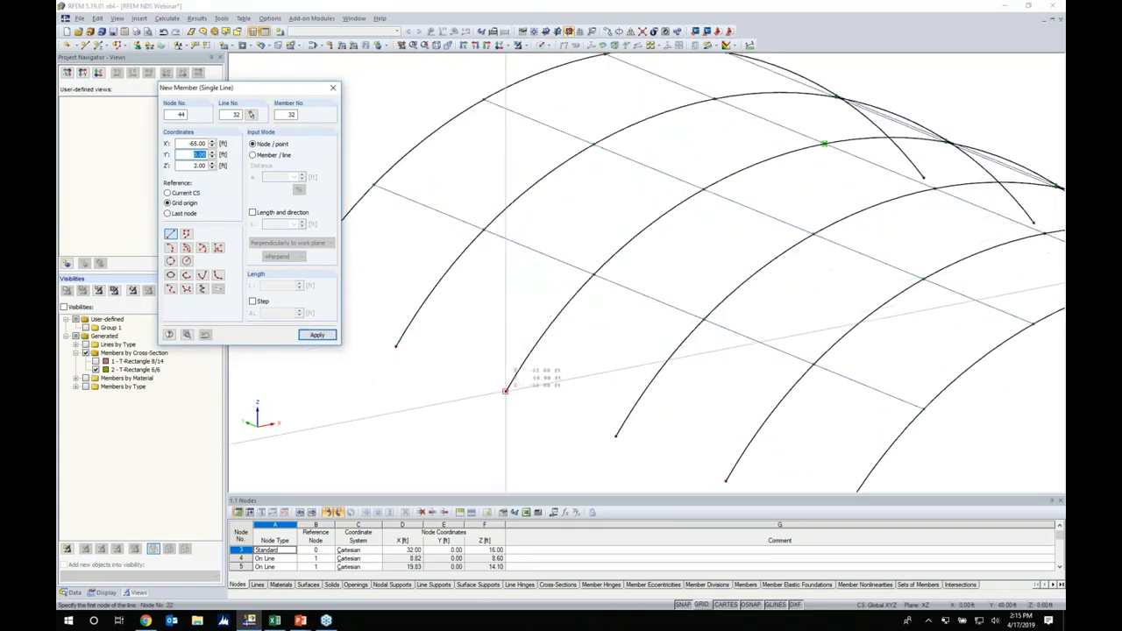
{"action": "left_click", "coordinate": [485, 232]}
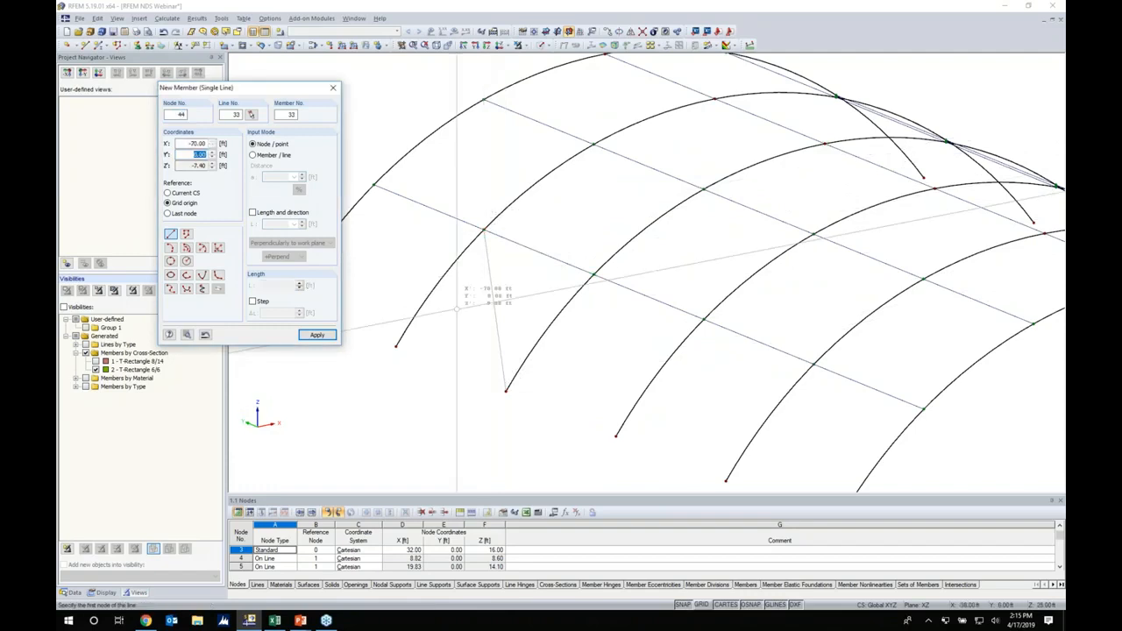
{"action": "left_click", "coordinate": [396, 347]}
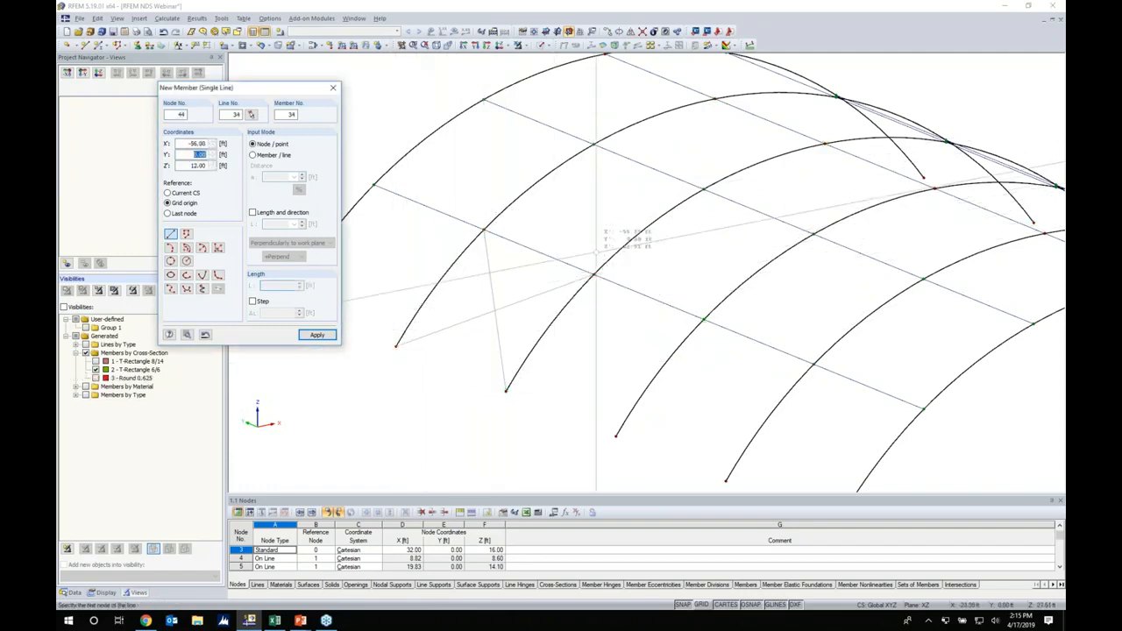
{"action": "left_click", "coordinate": [594, 274]}
Step: Draw crossing tension rods in the next two panels up to the ridge between the same two arches and end member placement
{"action": "left_click", "coordinate": [593, 143]}
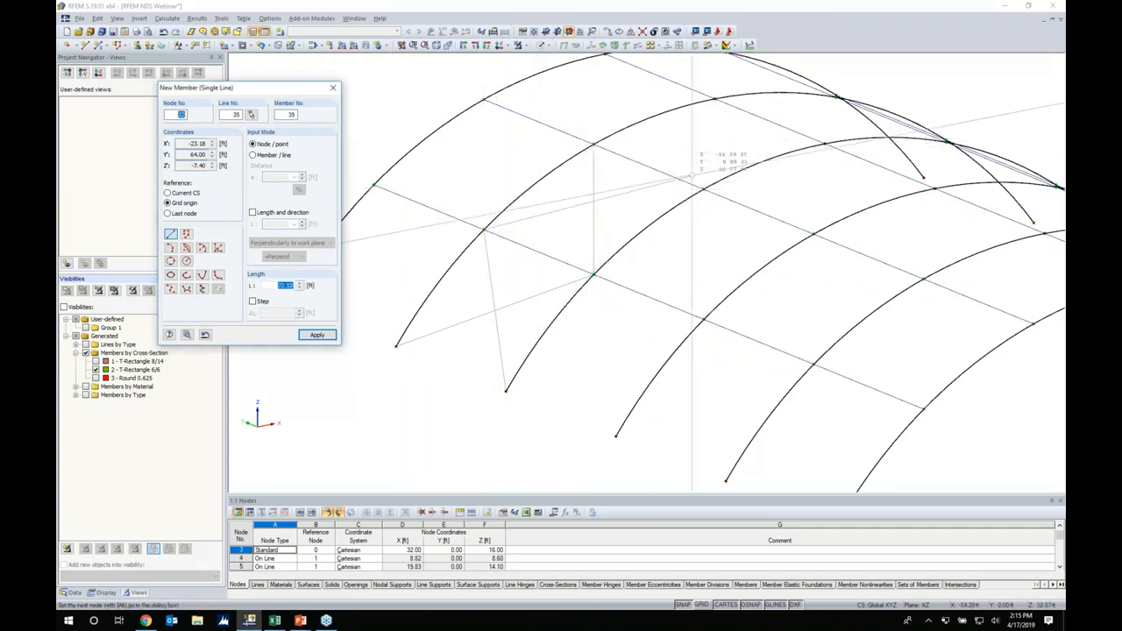
{"action": "left_click", "coordinate": [704, 189]}
{"action": "middle_click_drag", "start_coordinate": [669, 209], "coordinate": [554, 315]}
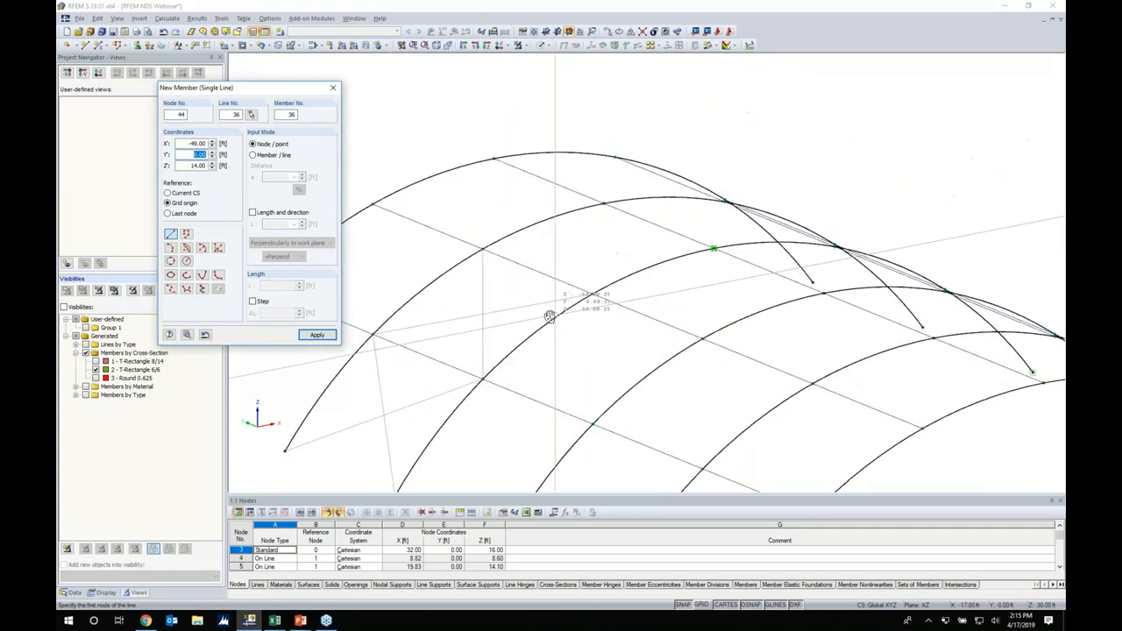
{"action": "left_click", "coordinate": [592, 295]}
{"action": "left_click", "coordinate": [603, 204]}
{"action": "left_click", "coordinate": [484, 250]}
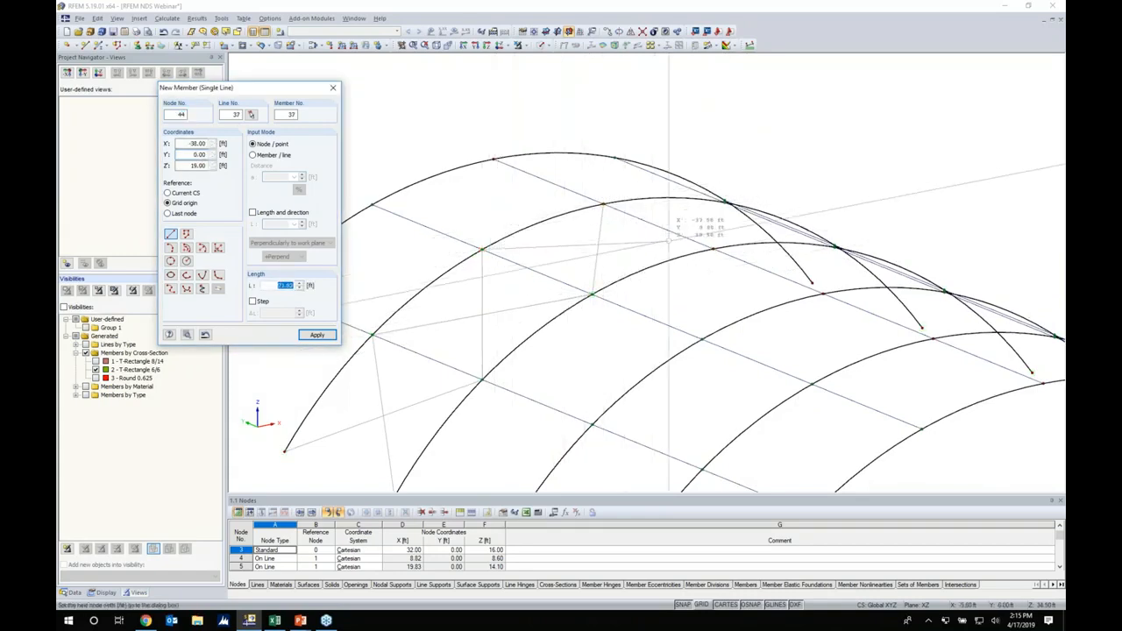
{"action": "left_click", "coordinate": [713, 249]}
{"action": "key", "text": "Escape"}
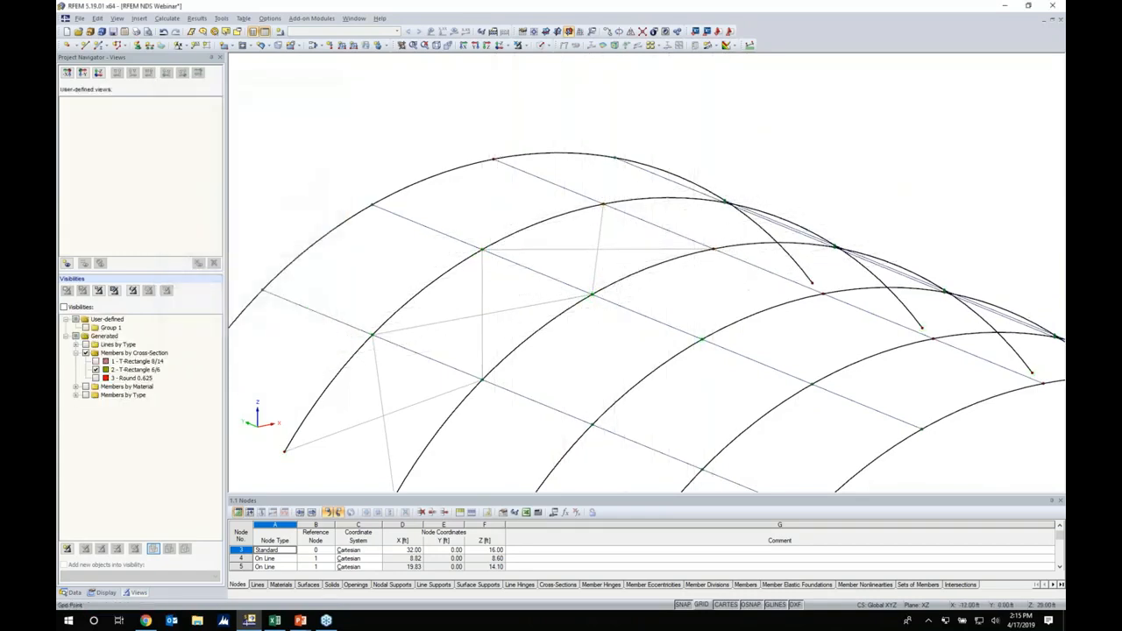
Step: Mirror the six tension rods as a copy about a Y-Z plane through the crown node of the end arch
{"action": "scroll", "coordinate": [598, 341], "scroll_direction": "down", "scroll_amount": 3}
{"action": "middle_click_drag", "start_coordinate": [566, 392], "coordinate": [612, 356], "text": "ctrl"}
{"action": "left_click_drag", "start_coordinate": [566, 427], "coordinate": [530, 371]}
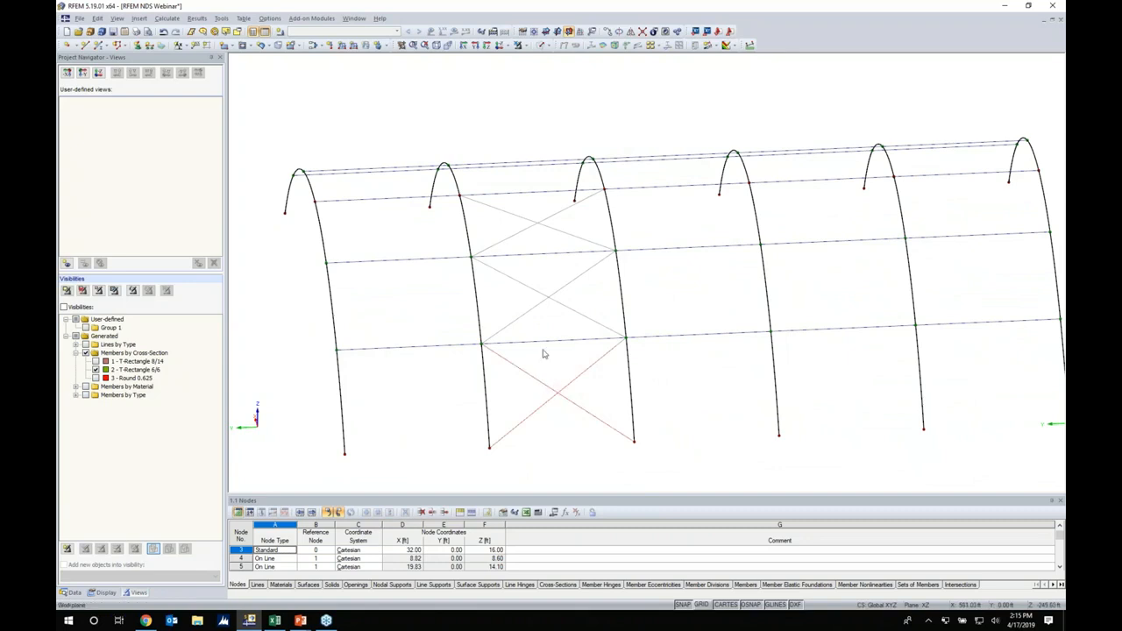
{"action": "left_click_drag", "start_coordinate": [547, 237], "coordinate": [524, 213], "text": "ctrl"}
{"action": "left_click", "coordinate": [630, 32]}
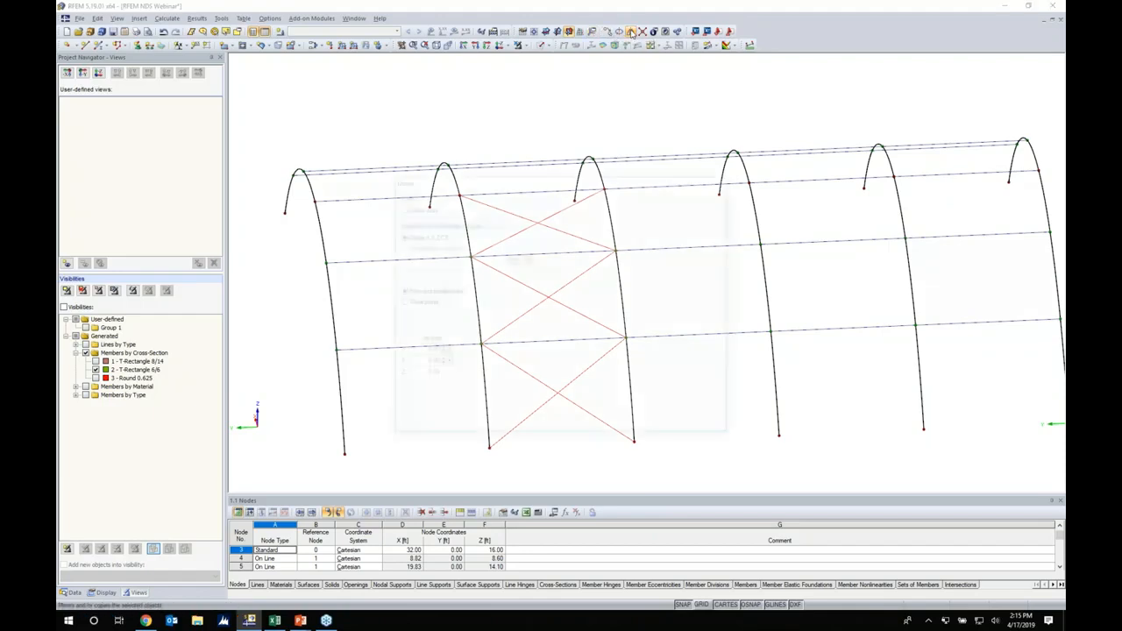
{"action": "left_click", "coordinate": [398, 208]}
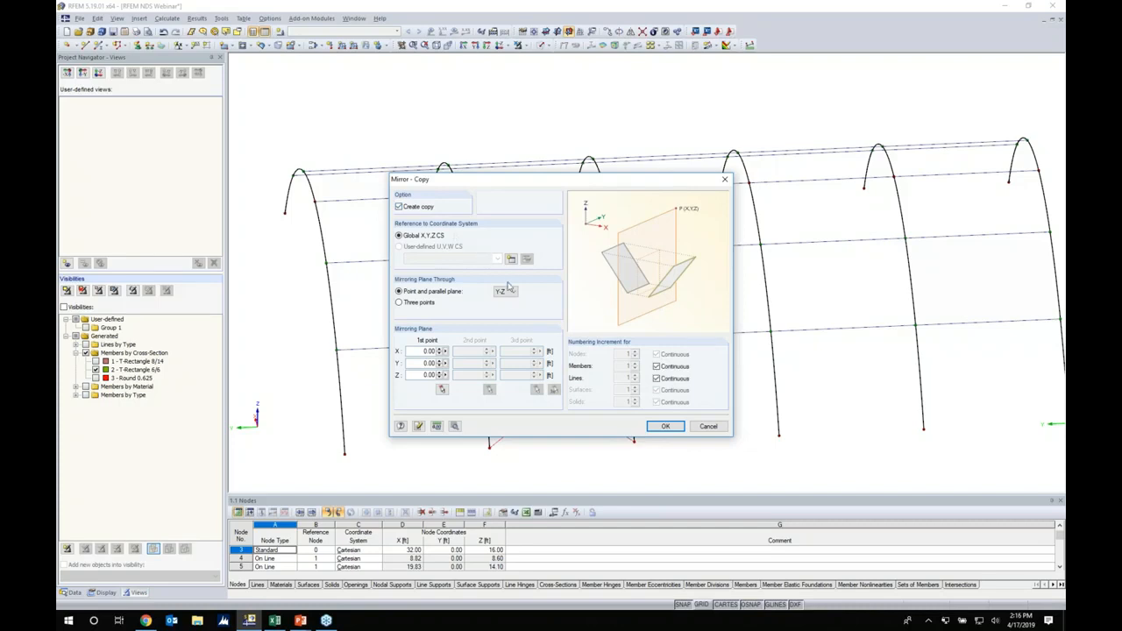
{"action": "left_click", "coordinate": [507, 291]}
{"action": "left_click", "coordinate": [503, 309]}
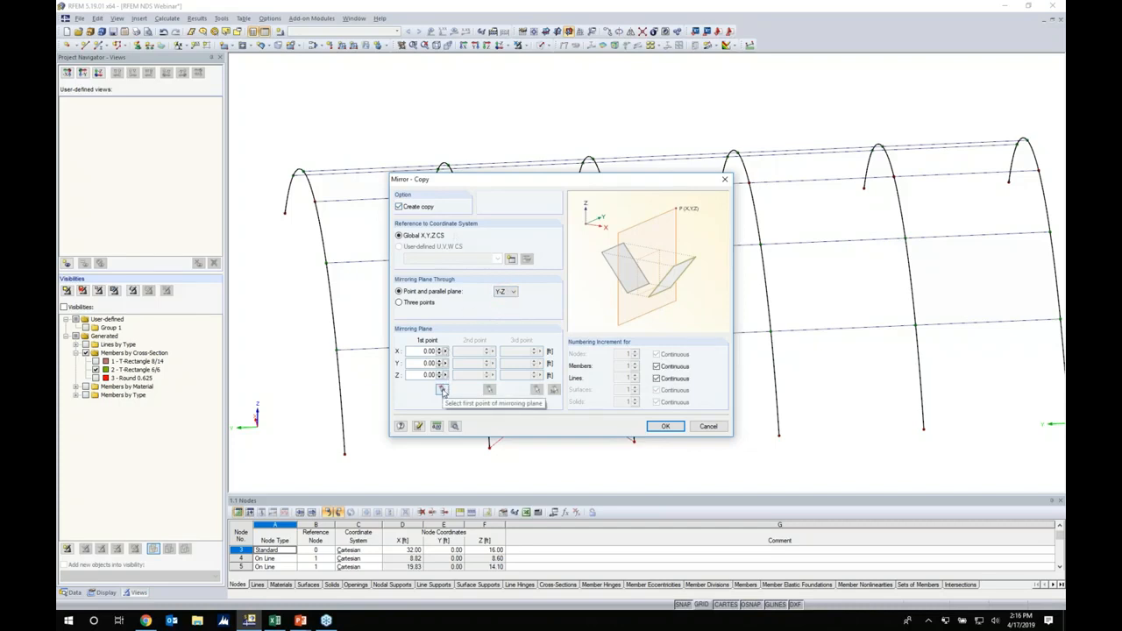
{"action": "left_click", "coordinate": [442, 391]}
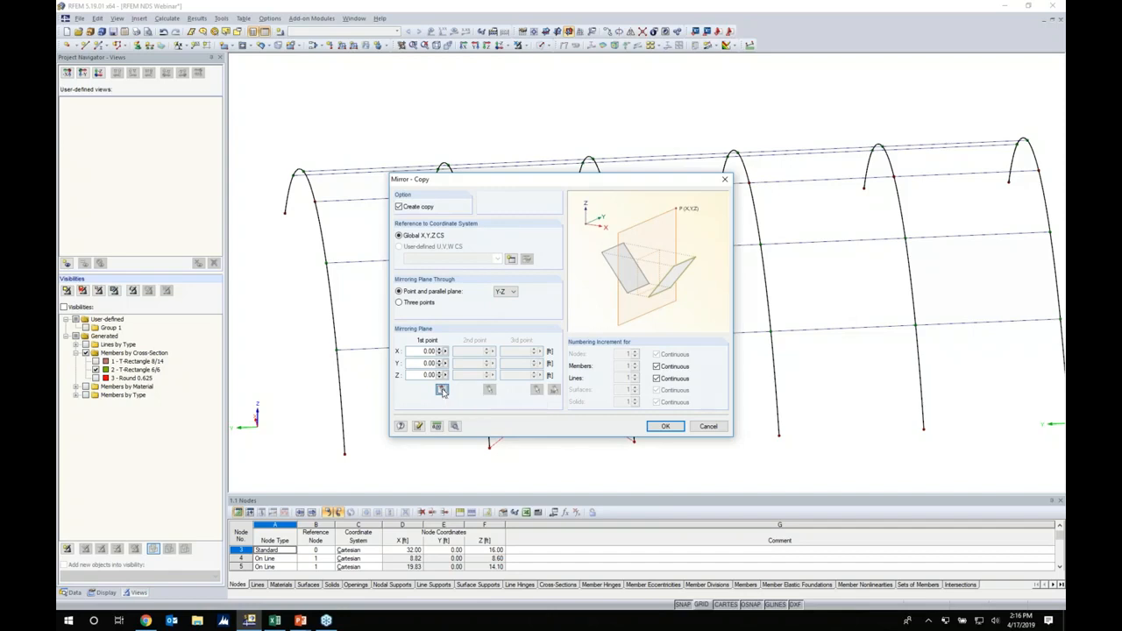
{"action": "left_click", "coordinate": [318, 200]}
{"action": "left_click", "coordinate": [666, 427]}
Step: Switch the model back to solid rendering and show the work plane grid
{"action": "middle_click_drag", "start_coordinate": [857, 216], "coordinate": [402, 218], "text": "ctrl"}
{"action": "middle_click_drag", "start_coordinate": [801, 261], "coordinate": [646, 181], "text": "ctrl"}
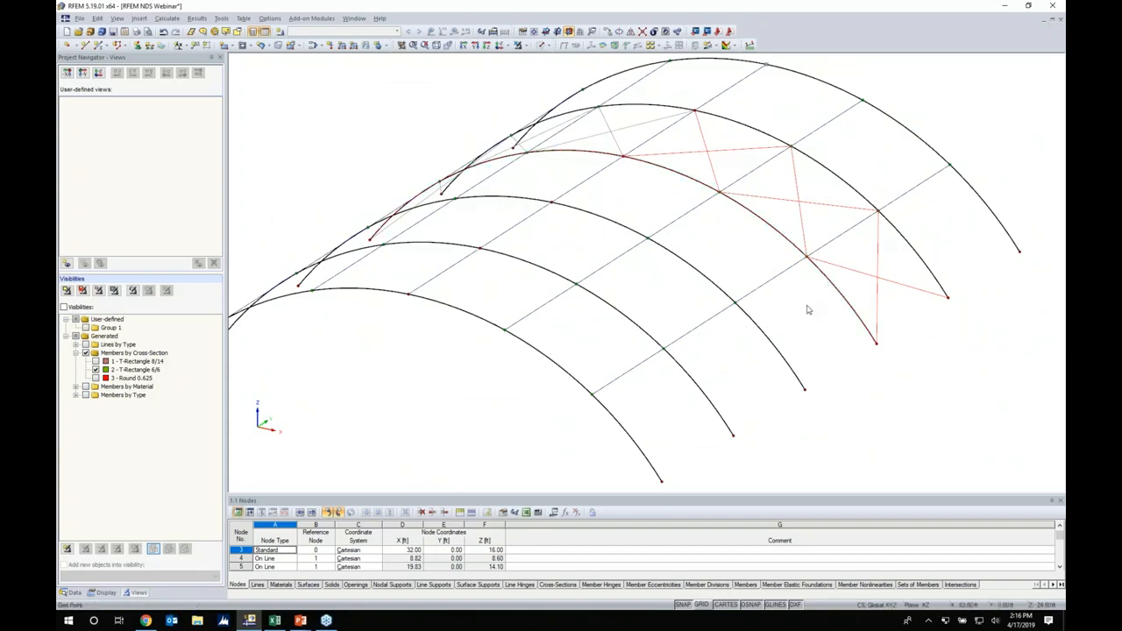
{"action": "middle_click_drag", "start_coordinate": [420, 328], "coordinate": [743, 318], "text": "ctrl"}
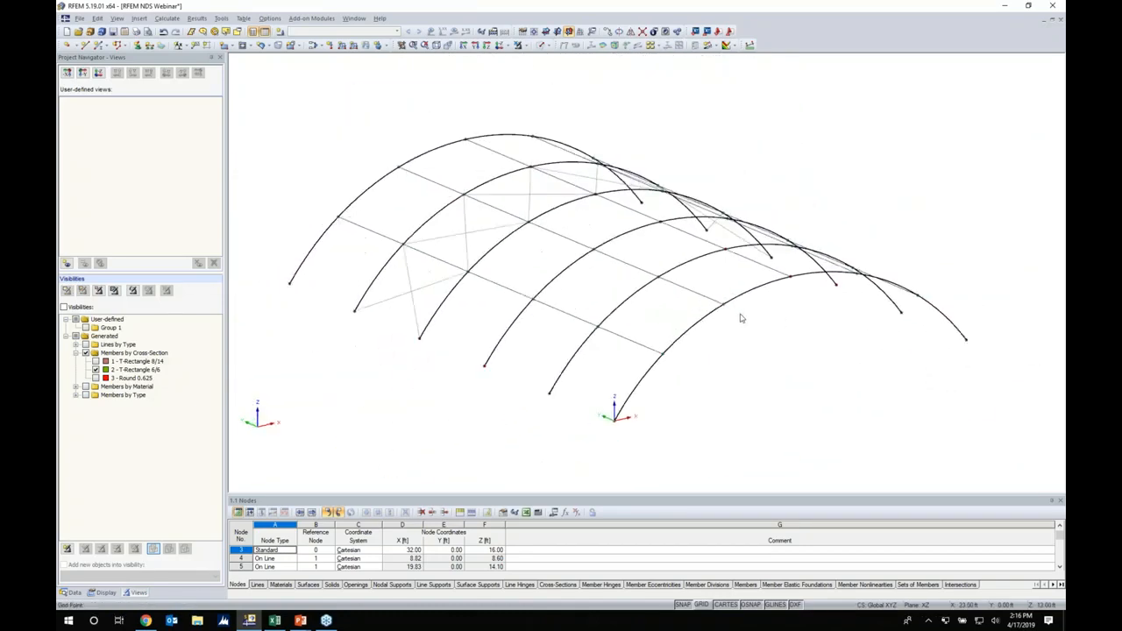
{"action": "left_click", "coordinate": [550, 45]}
{"action": "left_click", "coordinate": [553, 82]}
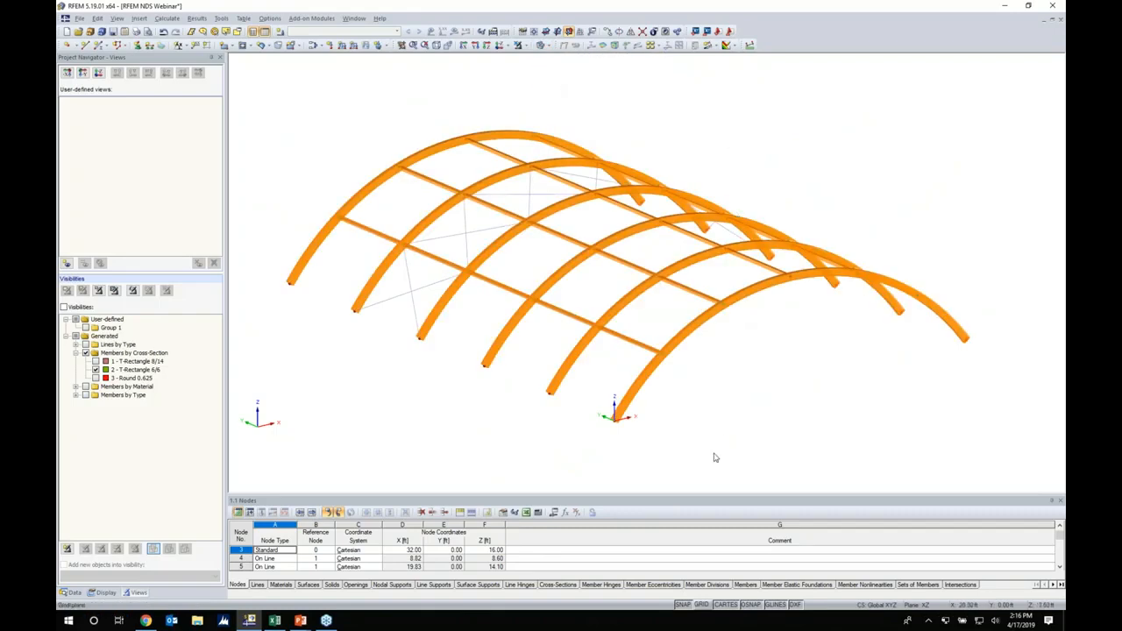
{"action": "left_click", "coordinate": [701, 605]}
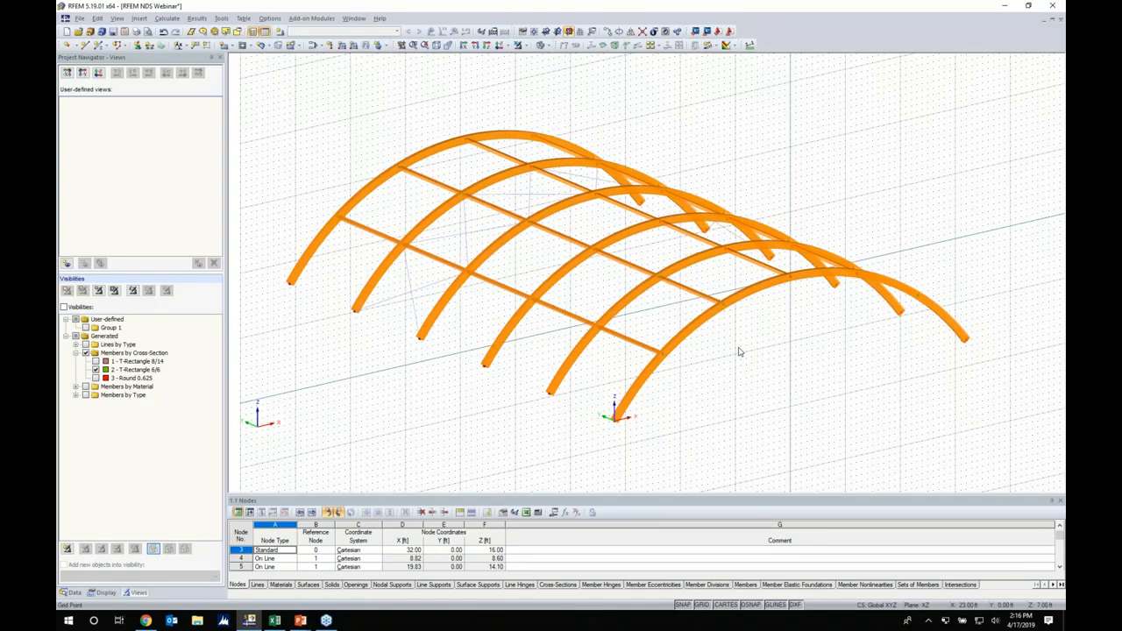
Step: Set the work plane origin at the base node of the front arch
{"action": "left_click", "coordinate": [534, 32]}
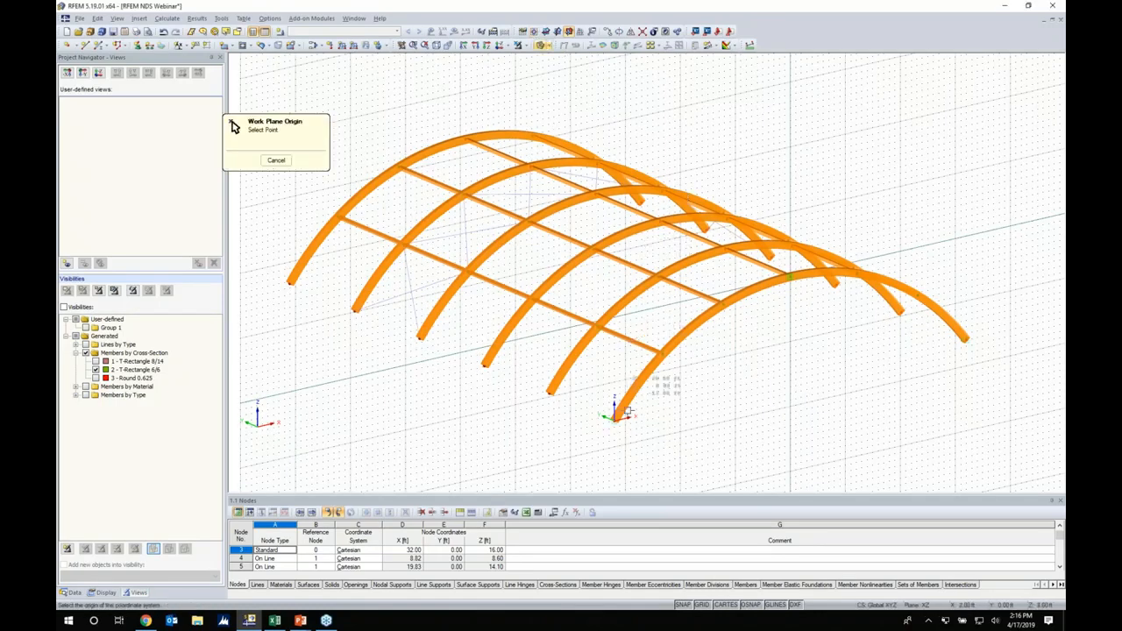
{"action": "left_click", "coordinate": [615, 417]}
{"action": "middle_click_drag", "start_coordinate": [724, 428], "coordinate": [562, 341], "text": "ctrl"}
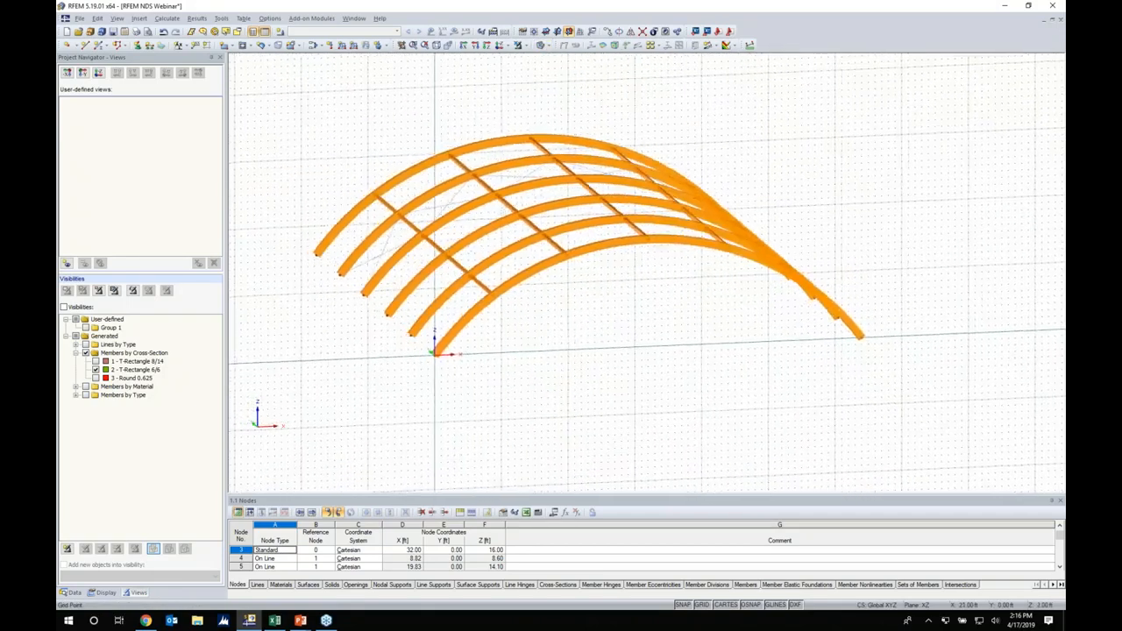
Step: Start a new Beam member with a 5 x 5 in rectangular timber cross-section in 30F-2.1E SP softwood
{"action": "left_click", "coordinate": [98, 46]}
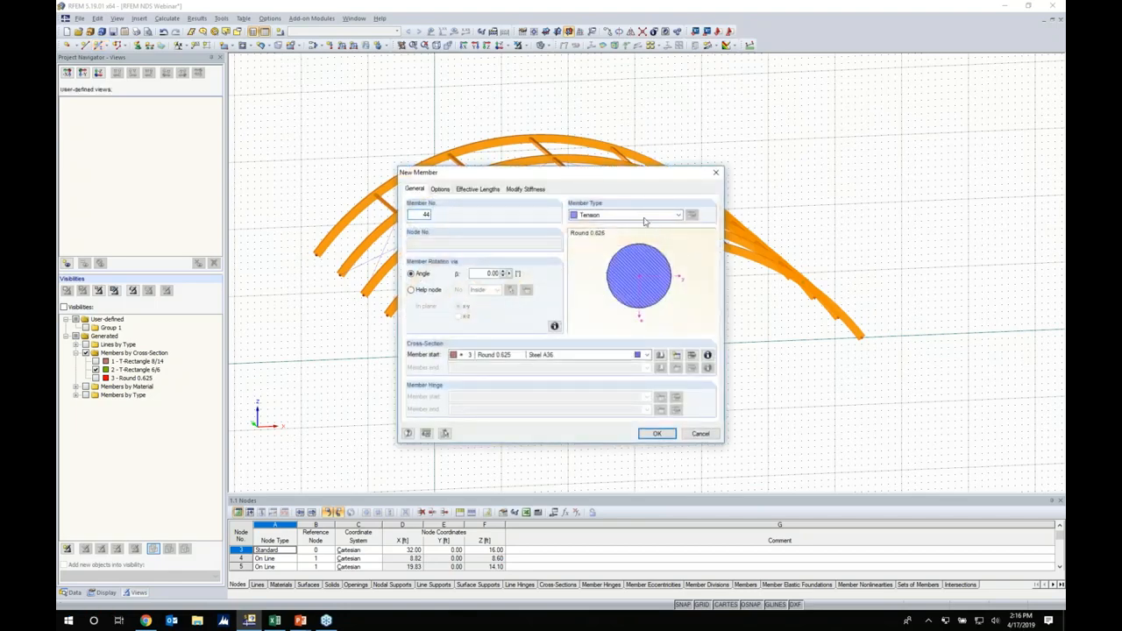
{"action": "left_click", "coordinate": [678, 215]}
{"action": "left_click", "coordinate": [629, 226]}
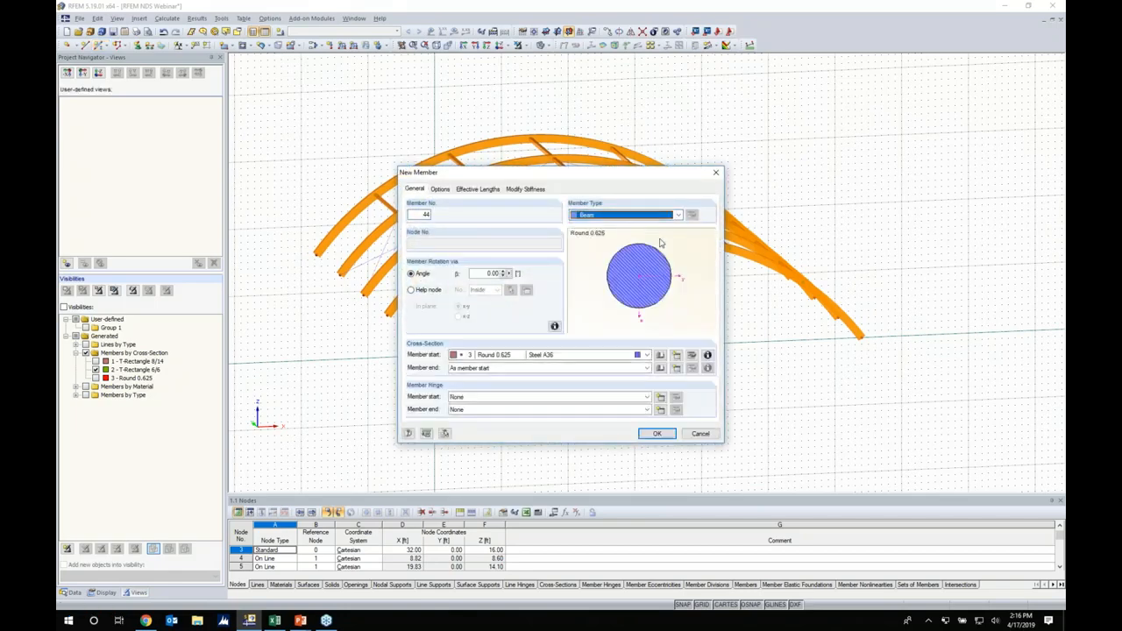
{"action": "left_click", "coordinate": [660, 355]}
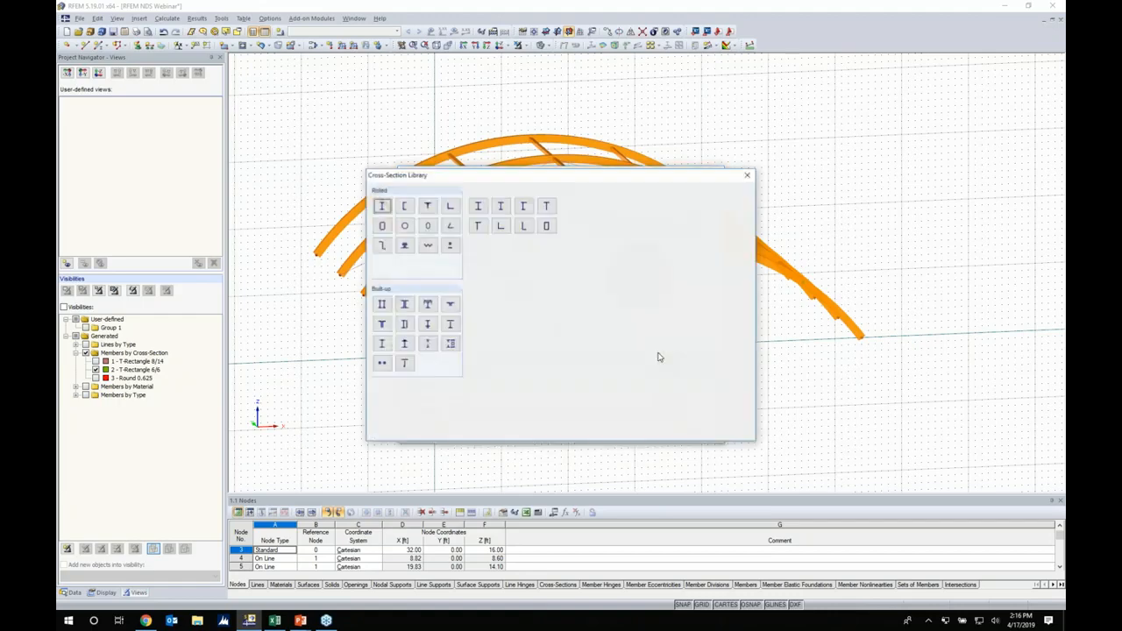
{"action": "key", "text": "Escape"}
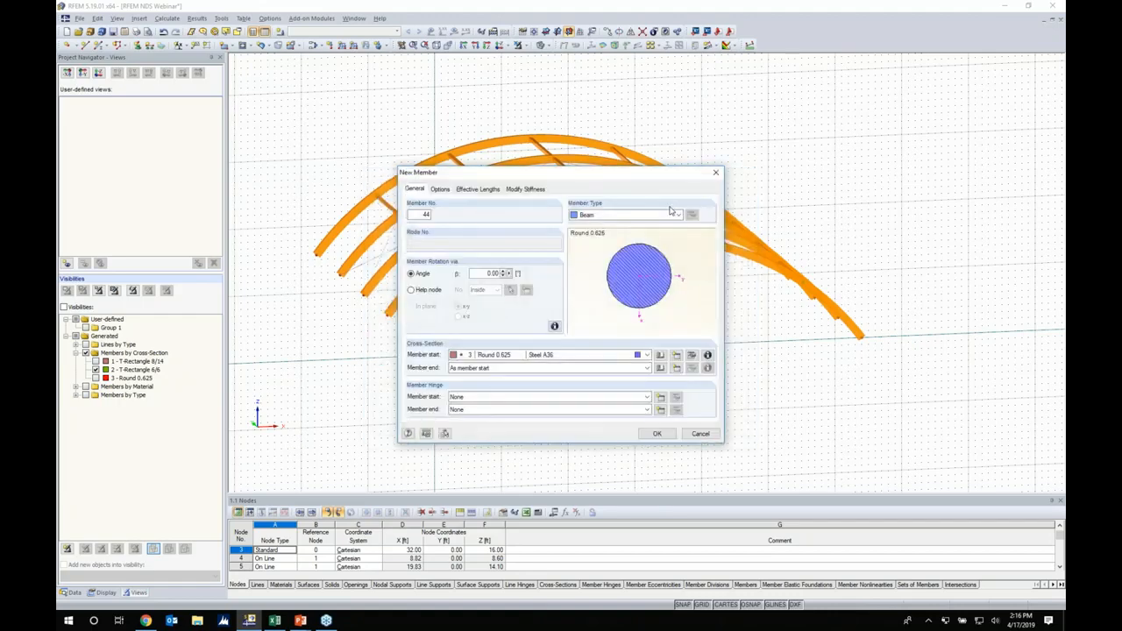
{"action": "type", "text": "5"}
{"action": "key", "text": "Tab"}
{"action": "type", "text": "5"}
{"action": "key", "text": "Tab"}
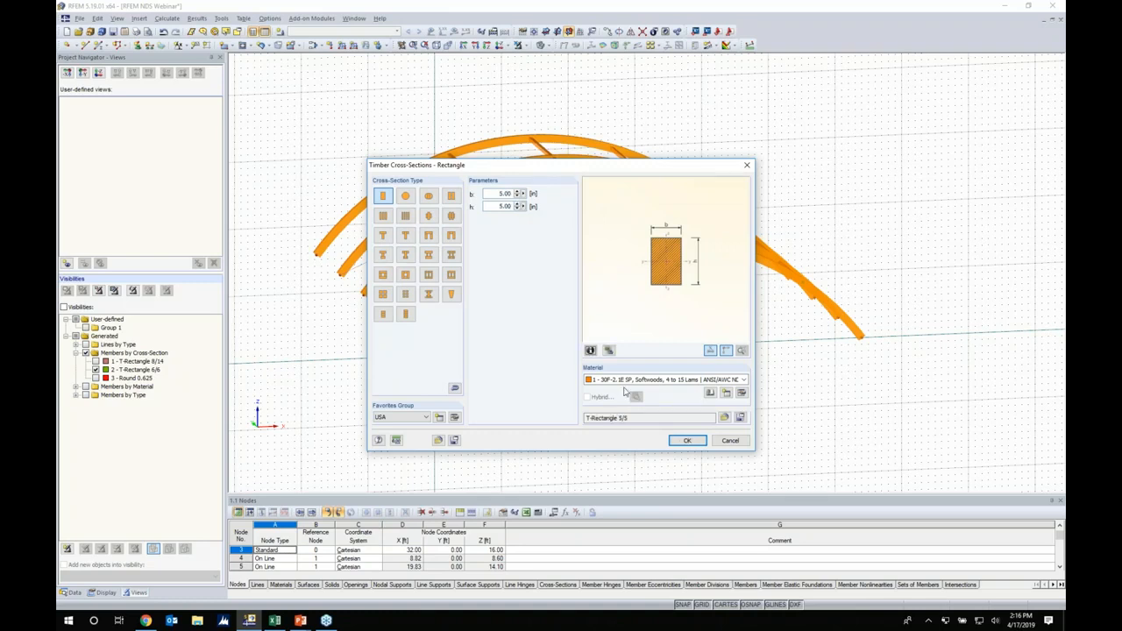
{"action": "left_click", "coordinate": [688, 440]}
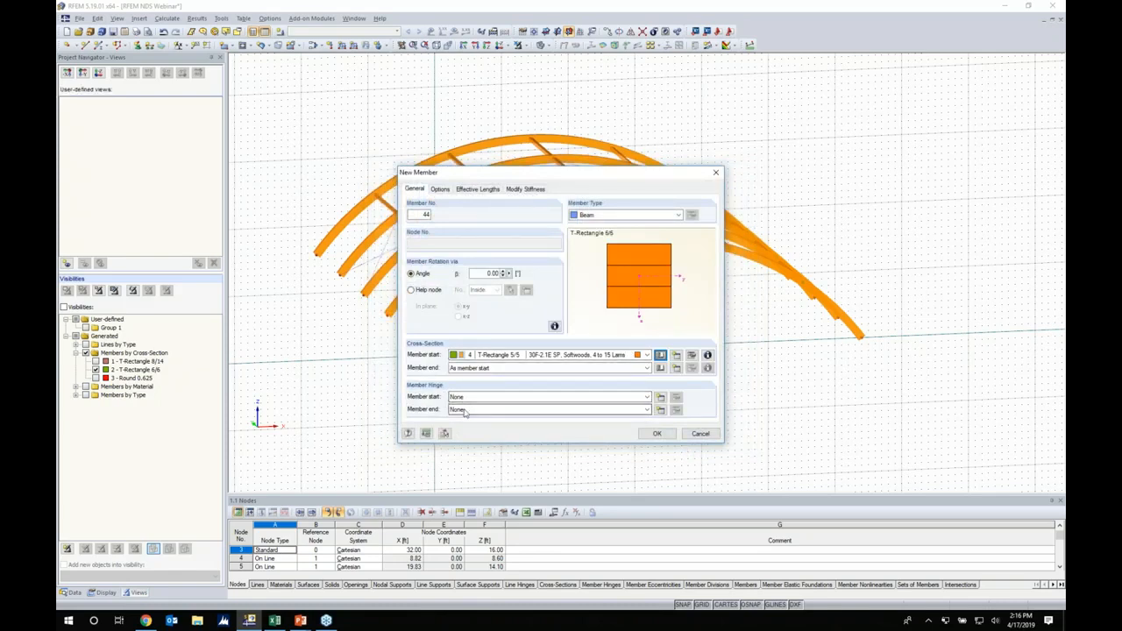
Step: Create a member end hinge in local axes releasing rotations φy and φz without nonlinearity, and accept the beam member settings
{"action": "left_click", "coordinate": [662, 414]}
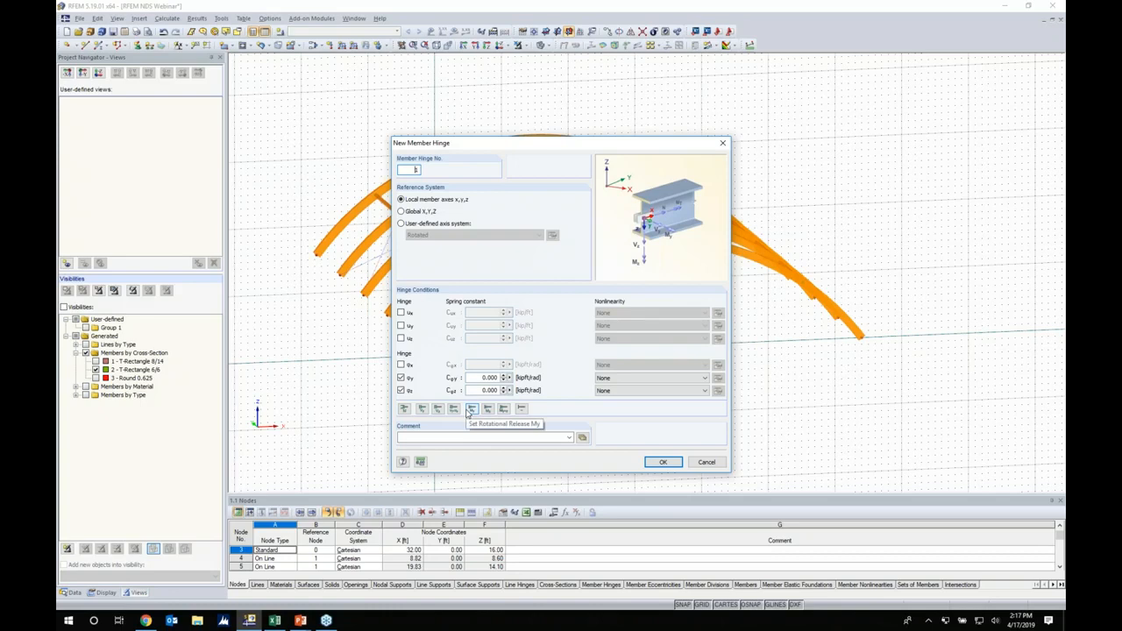
{"action": "left_click", "coordinate": [615, 380]}
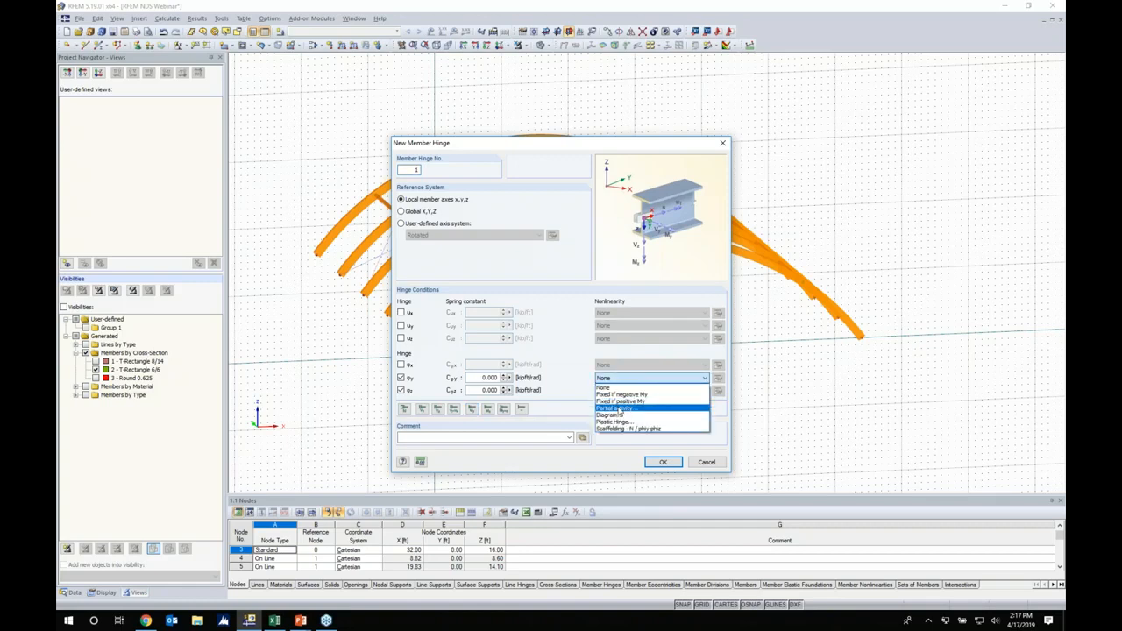
{"action": "left_click", "coordinate": [565, 379]}
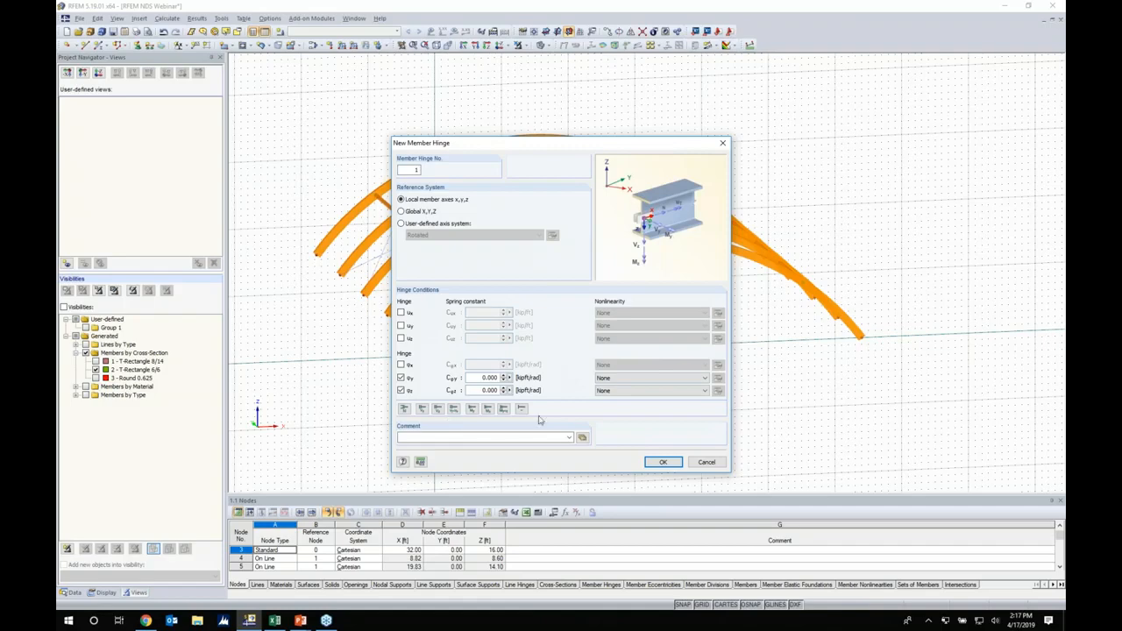
{"action": "left_click", "coordinate": [664, 463]}
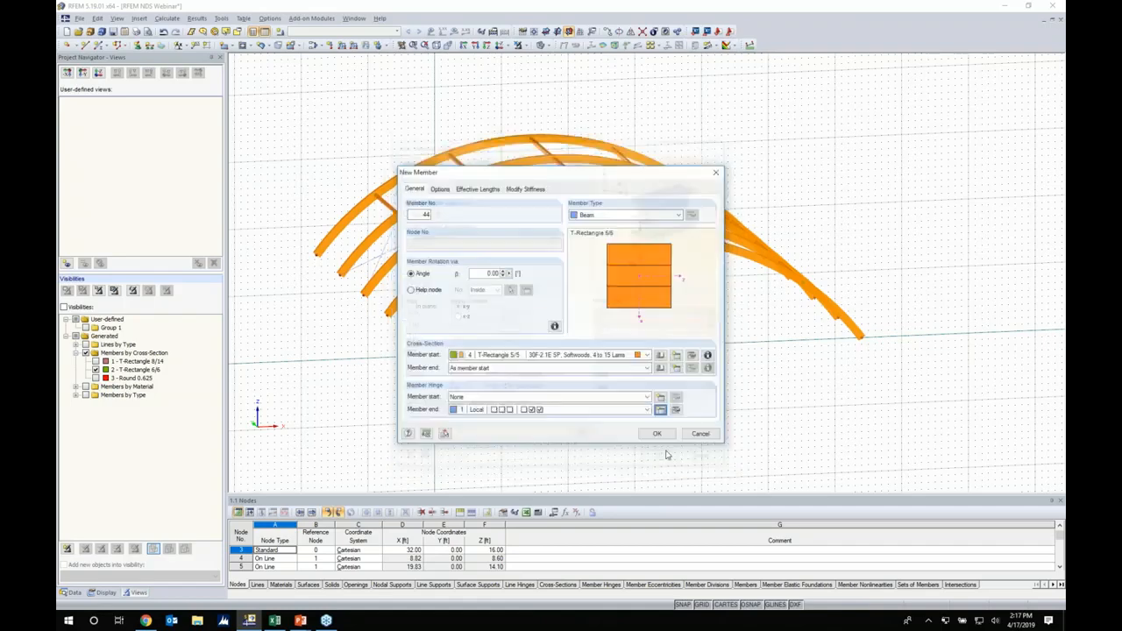
{"action": "left_click", "coordinate": [659, 435]}
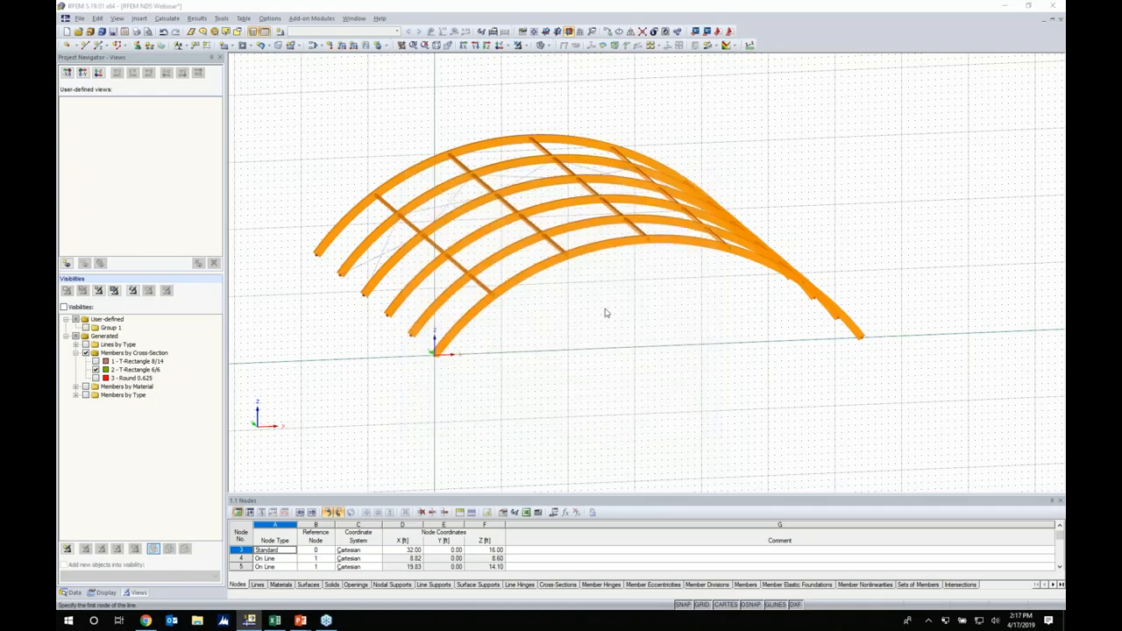
Step: Draw a vertical post in the front arch plane from X 32, Z 0 ft up to the crown node at Z 16 ft
{"action": "middle_click_drag", "start_coordinate": [642, 332], "coordinate": [585, 341]}
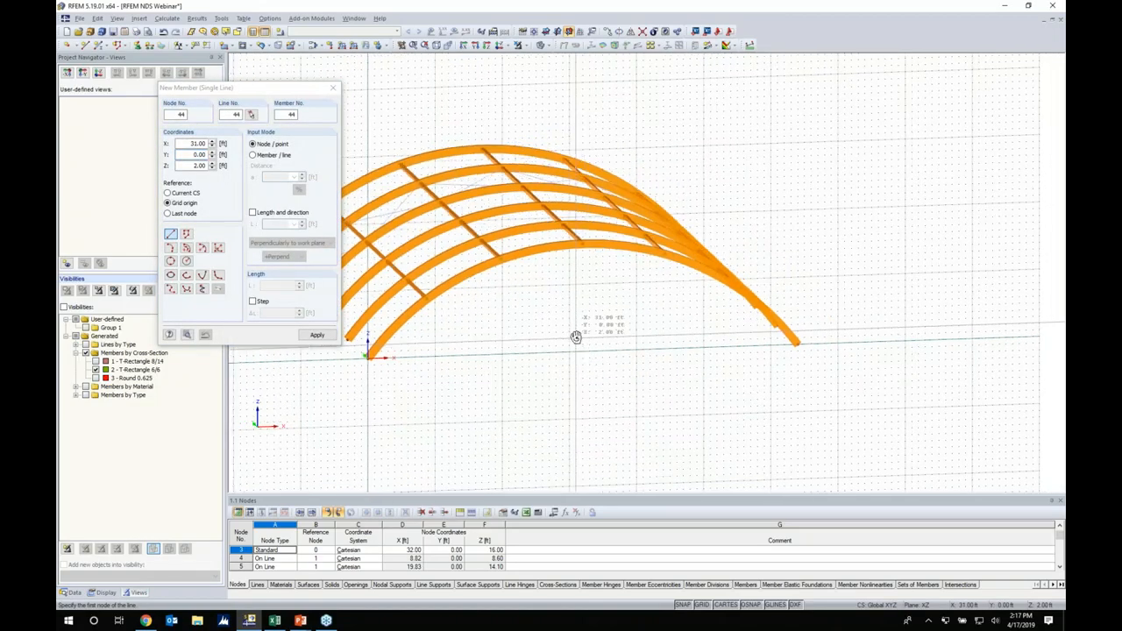
{"action": "scroll", "coordinate": [583, 342], "scroll_direction": "up", "scroll_amount": 2}
{"action": "scroll", "coordinate": [581, 345], "scroll_direction": "up", "scroll_amount": 1}
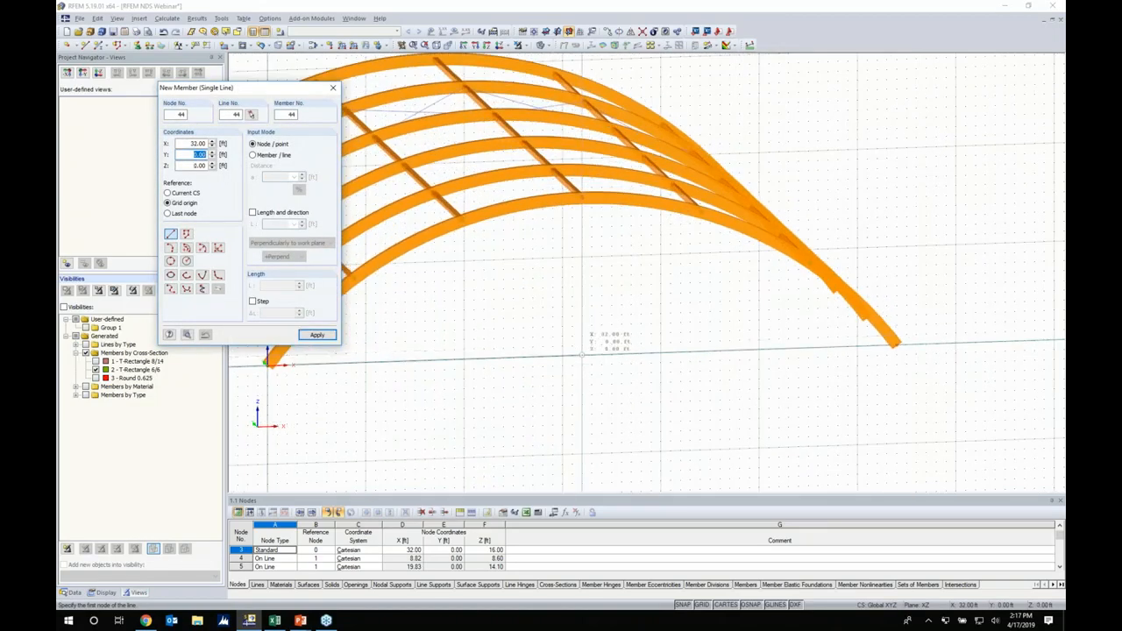
{"action": "left_click", "coordinate": [582, 356]}
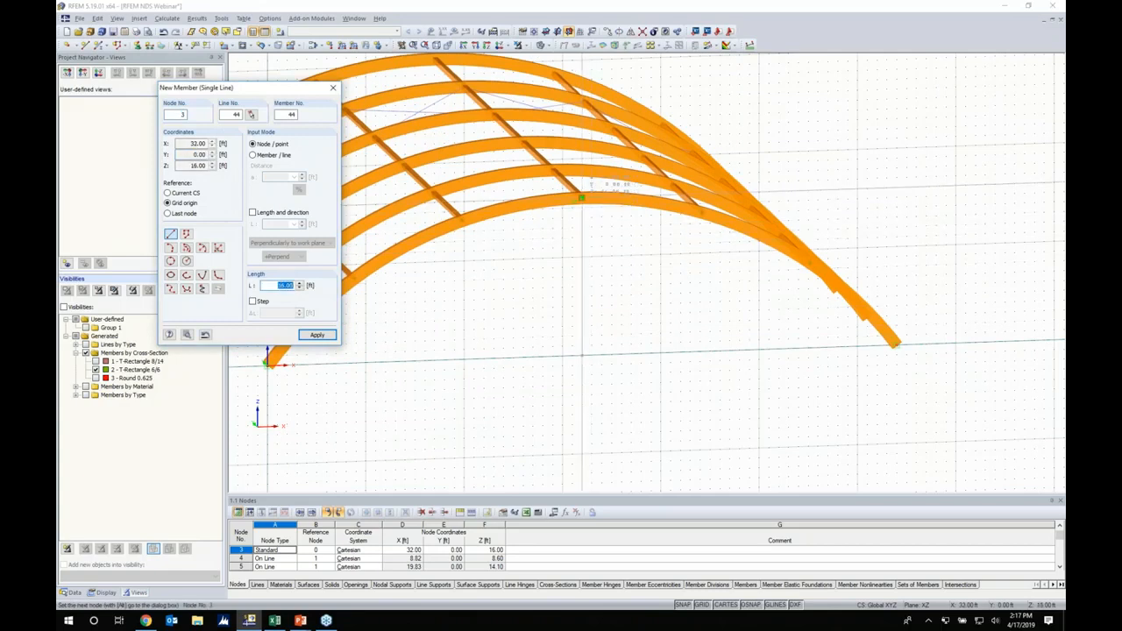
{"action": "left_click", "coordinate": [582, 198]}
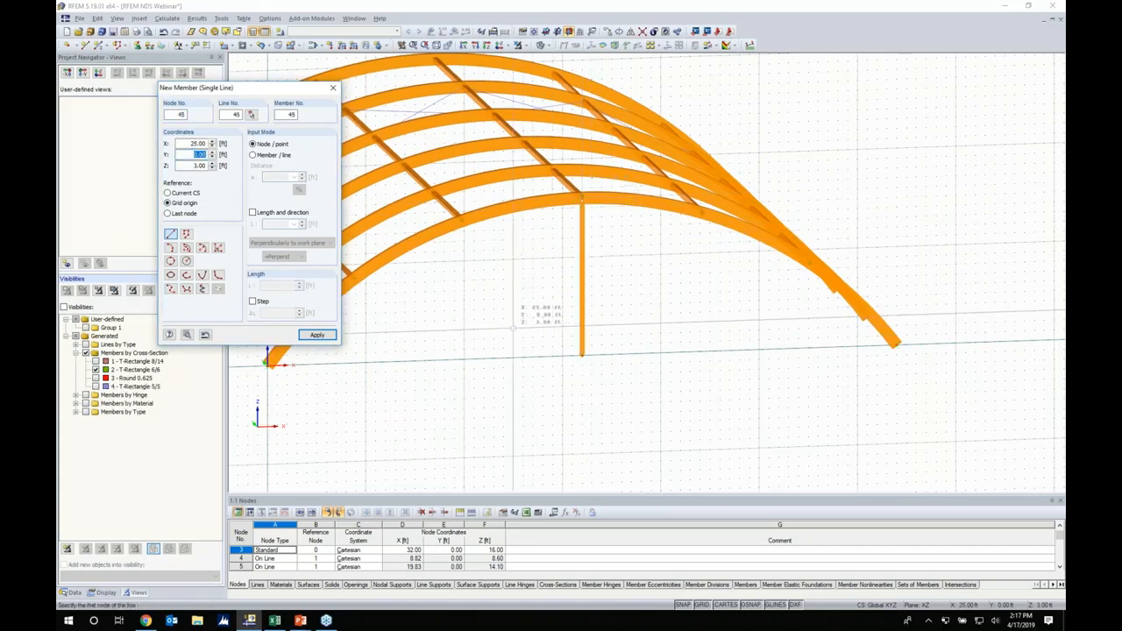
Step: Draw two more vertical end-wall posts in the front arch plane from Z 0 at X 16 and 48 ft, stopping short of the arch
{"action": "middle_click_drag", "start_coordinate": [517, 343], "coordinate": [590, 327]}
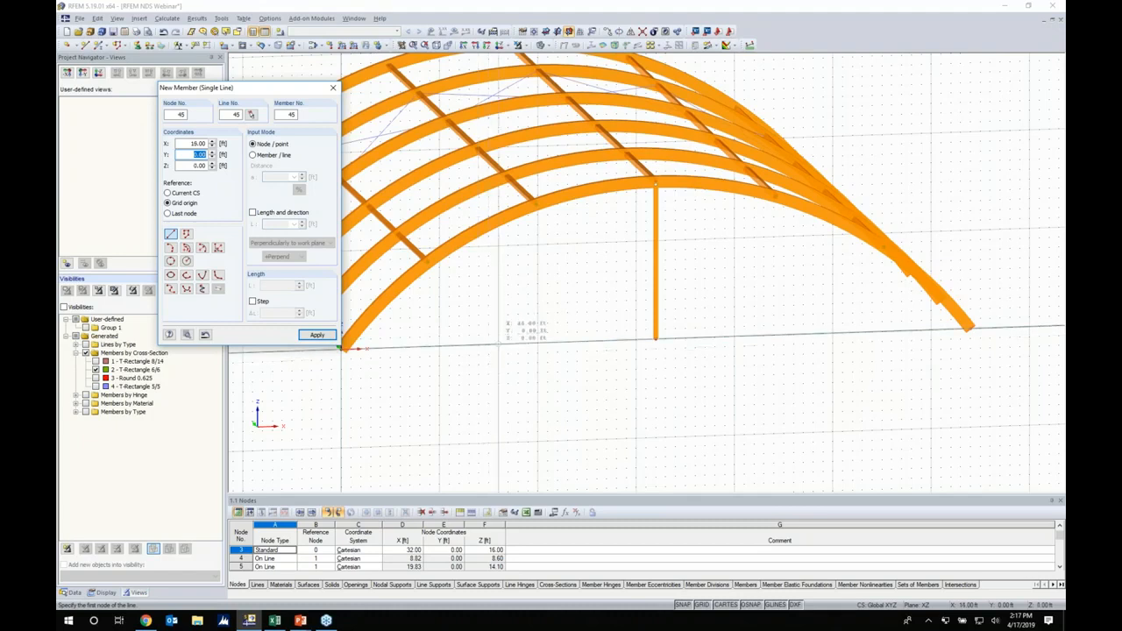
{"action": "left_click", "coordinate": [498, 345]}
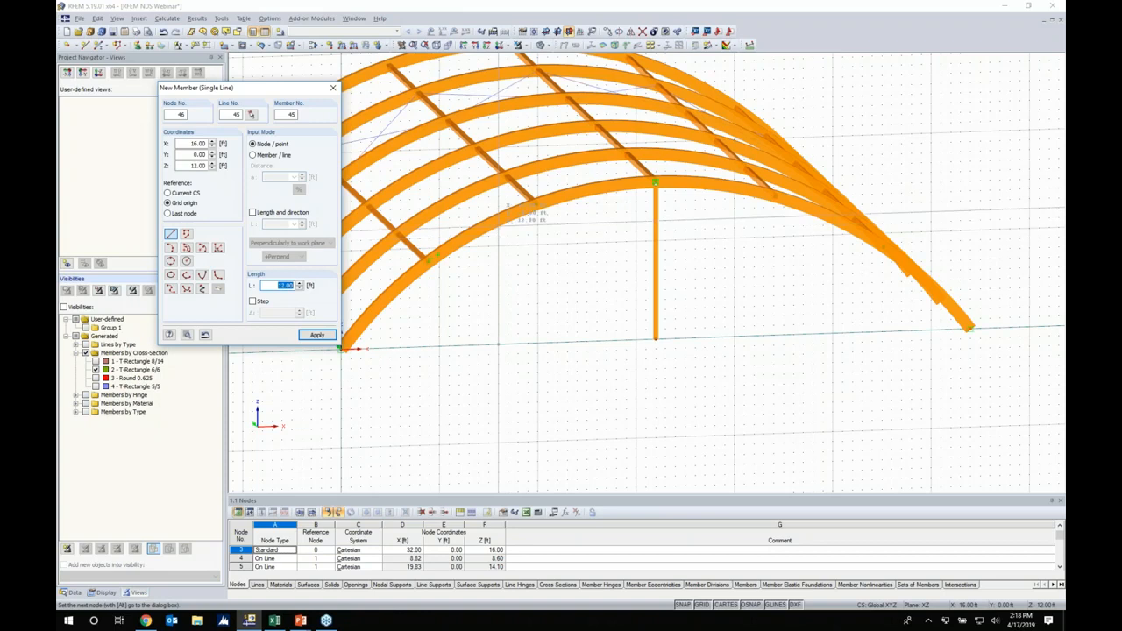
{"action": "left_click", "coordinate": [498, 247]}
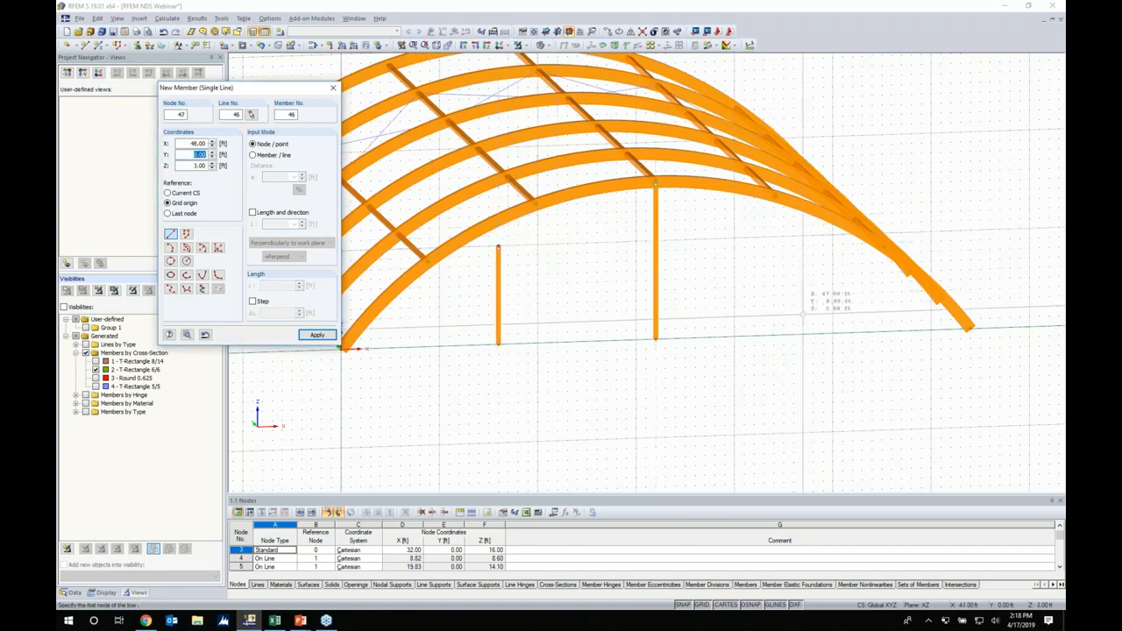
{"action": "left_click", "coordinate": [814, 333]}
{"action": "left_click", "coordinate": [813, 226]}
{"action": "key", "text": "Escape"}
Step: Extend the two outer front posts at member end j to the next member or line, without dividing the target member
{"action": "middle_click_drag", "start_coordinate": [647, 356], "coordinate": [501, 328], "text": "ctrl"}
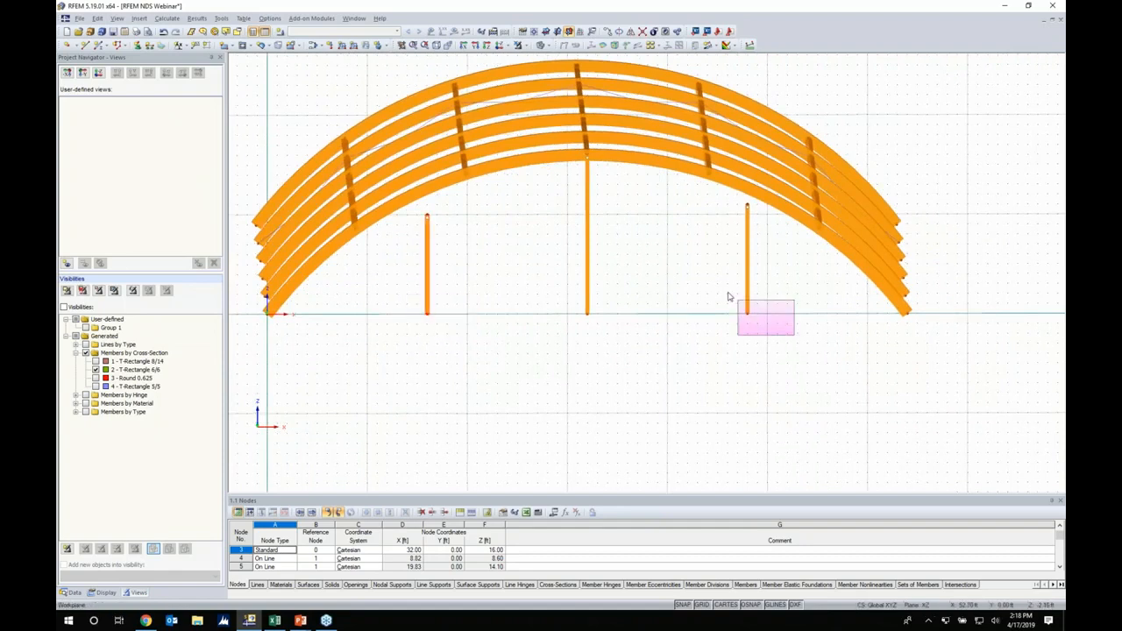
{"action": "double_click", "coordinate": [428, 263]}
{"action": "key", "text": "Escape"}
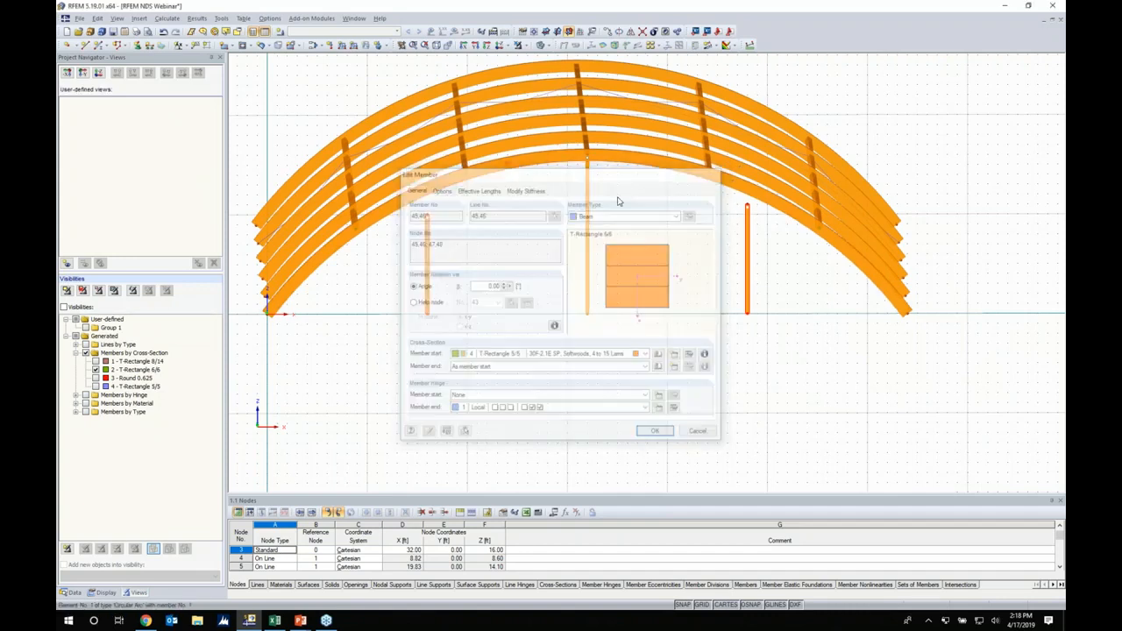
{"action": "right_click", "coordinate": [430, 249]}
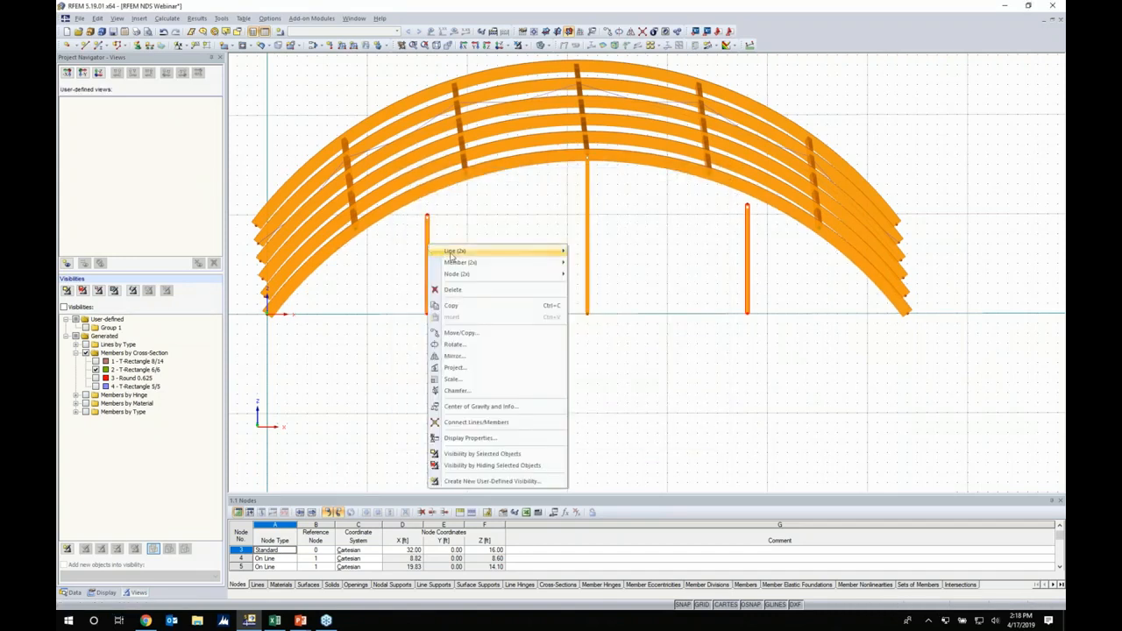
{"action": "mouse_move", "coordinate": [455, 263]}
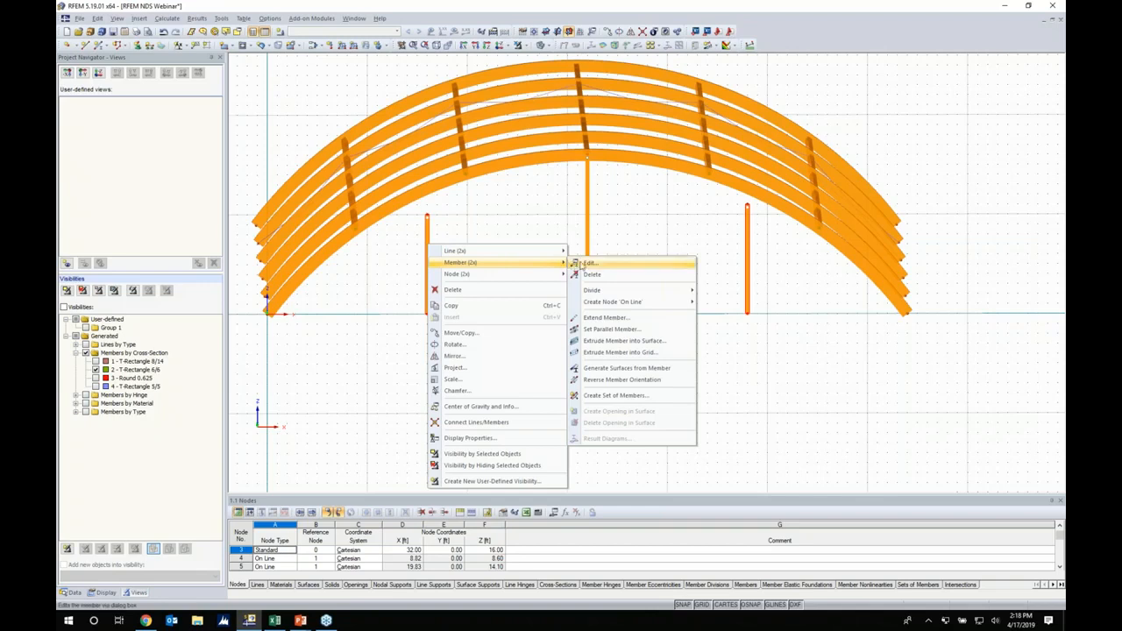
{"action": "left_click", "coordinate": [592, 318]}
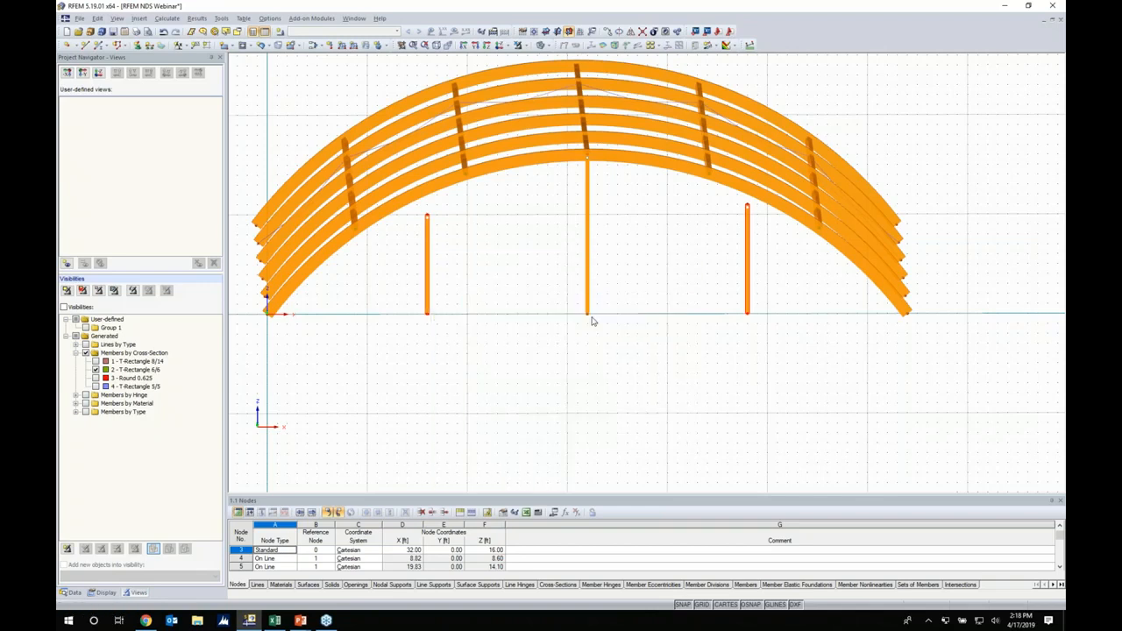
{"action": "left_click_drag", "start_coordinate": [307, 92], "coordinate": [259, 91]}
{"action": "left_click", "coordinate": [119, 142]}
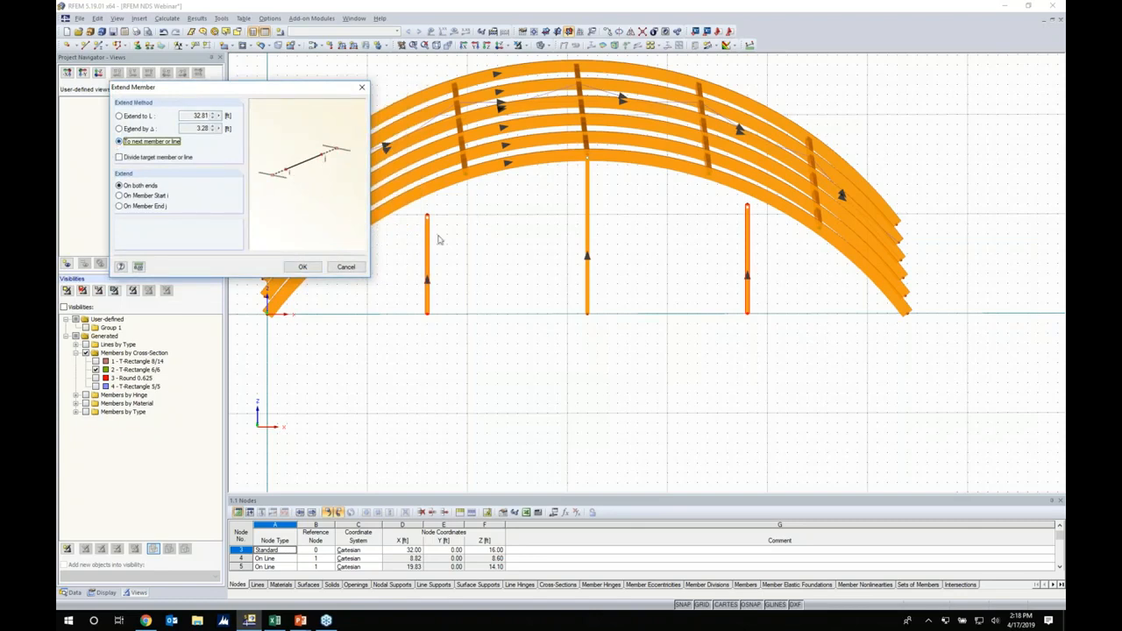
{"action": "left_click", "coordinate": [120, 206]}
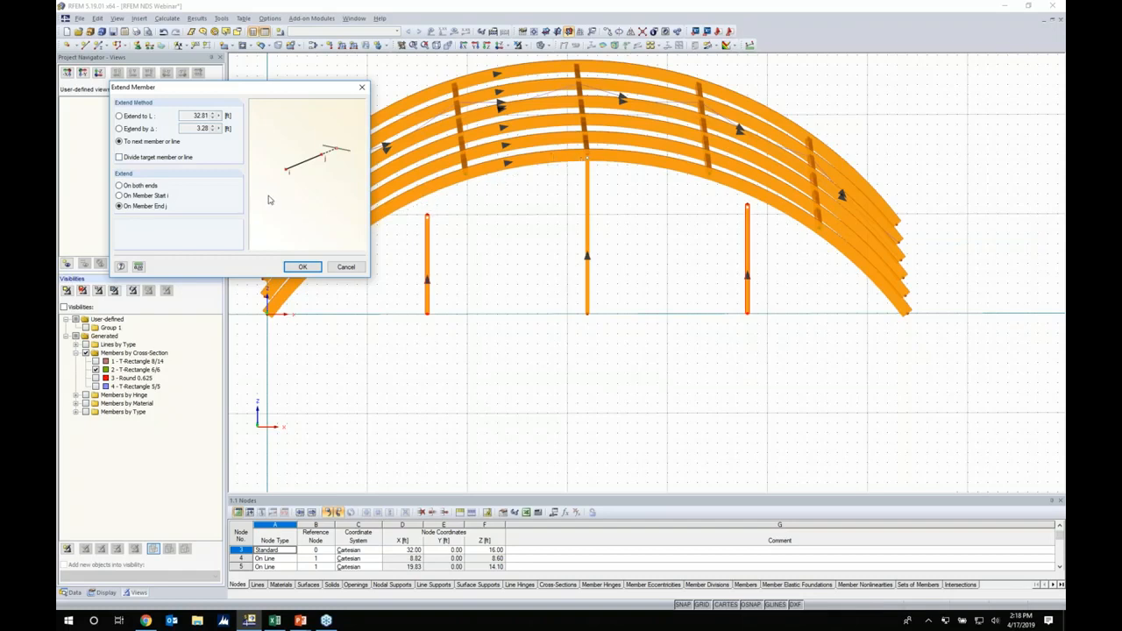
{"action": "left_click", "coordinate": [298, 267]}
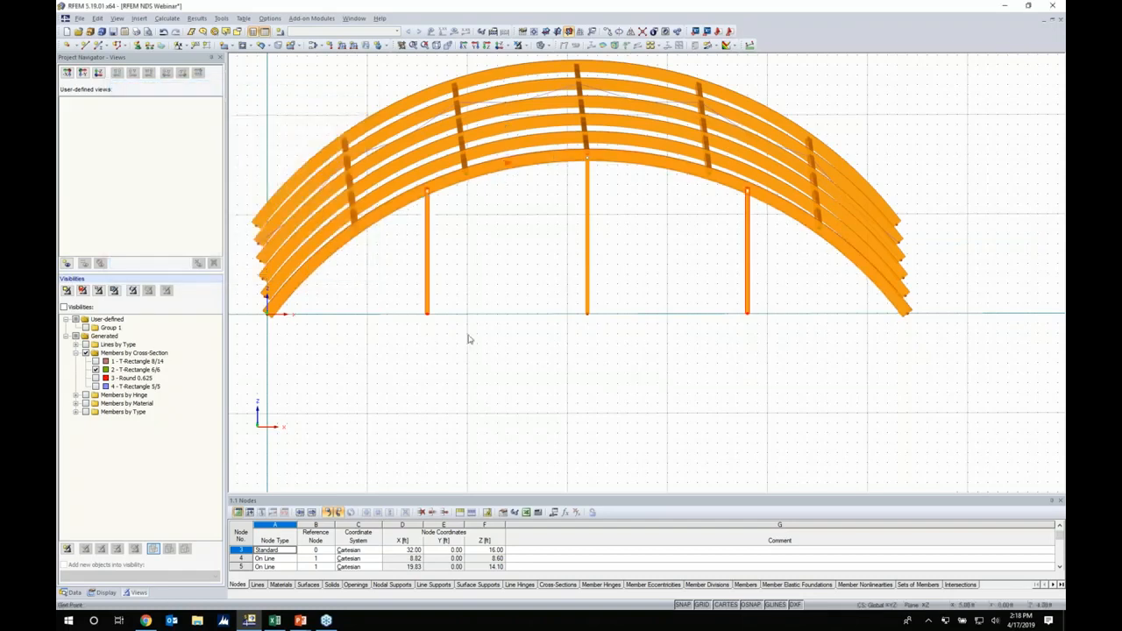
Step: Hide the grid and copy the three front end-wall posts to the rear arch
{"action": "middle_click_drag", "start_coordinate": [502, 354], "coordinate": [618, 371], "text": "ctrl"}
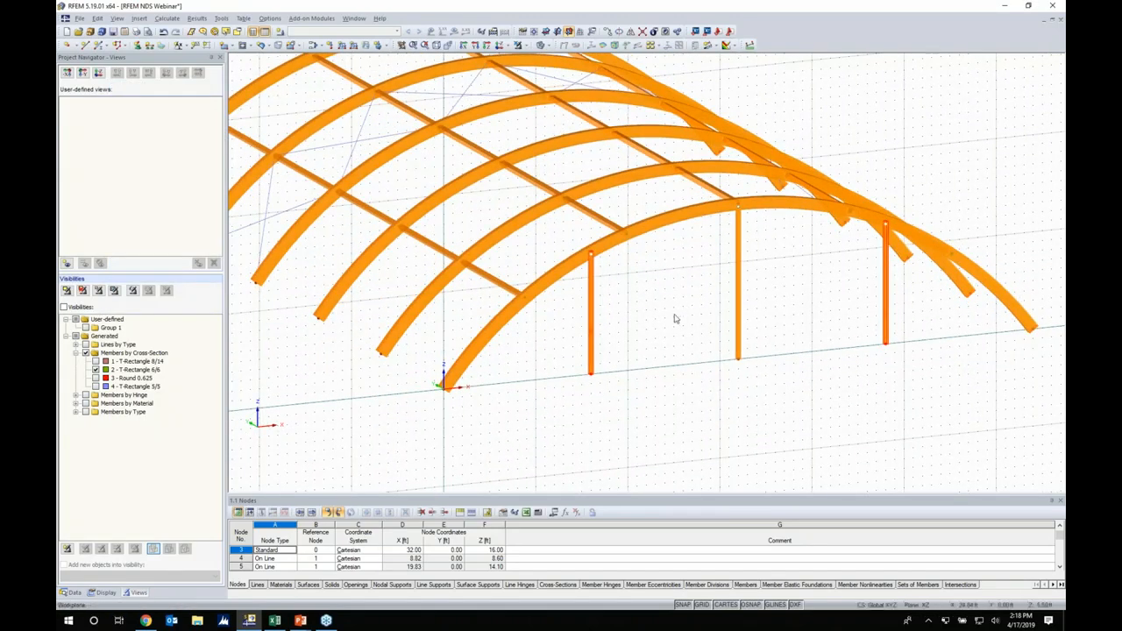
{"action": "scroll", "coordinate": [675, 318], "scroll_direction": "down", "scroll_amount": 3}
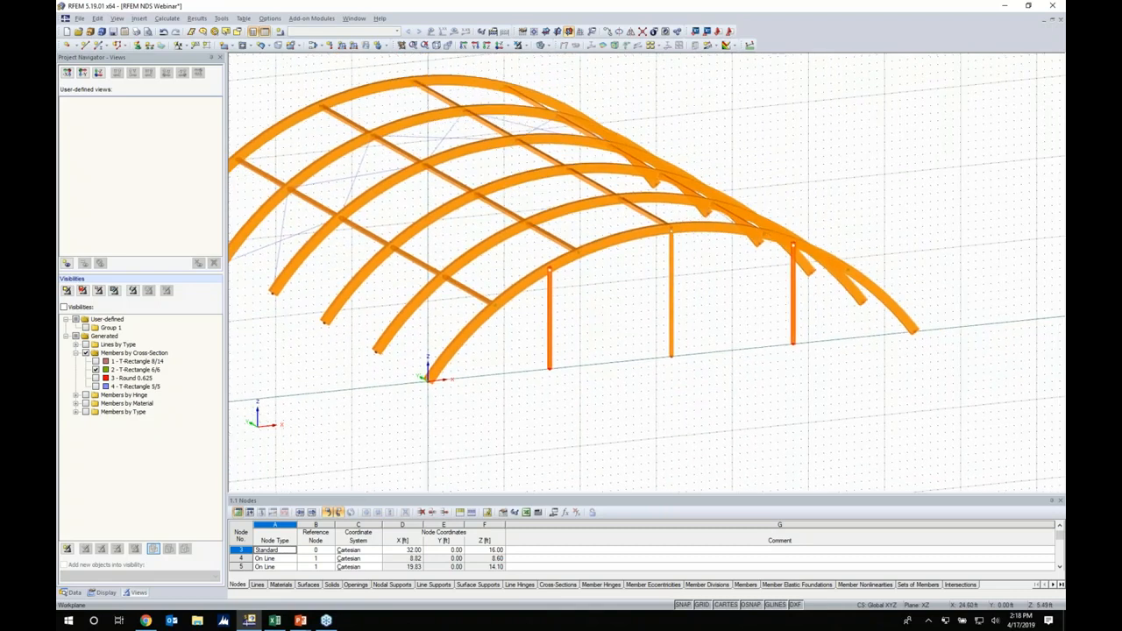
{"action": "left_click", "coordinate": [701, 605]}
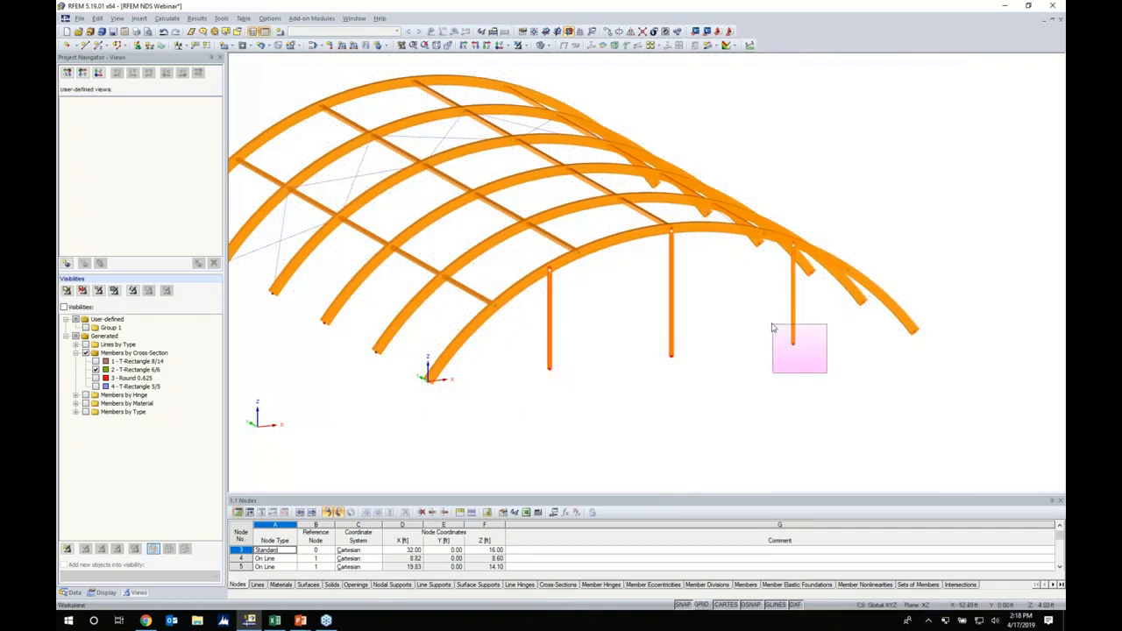
{"action": "middle_click_drag", "start_coordinate": [610, 367], "coordinate": [730, 421], "text": "ctrl"}
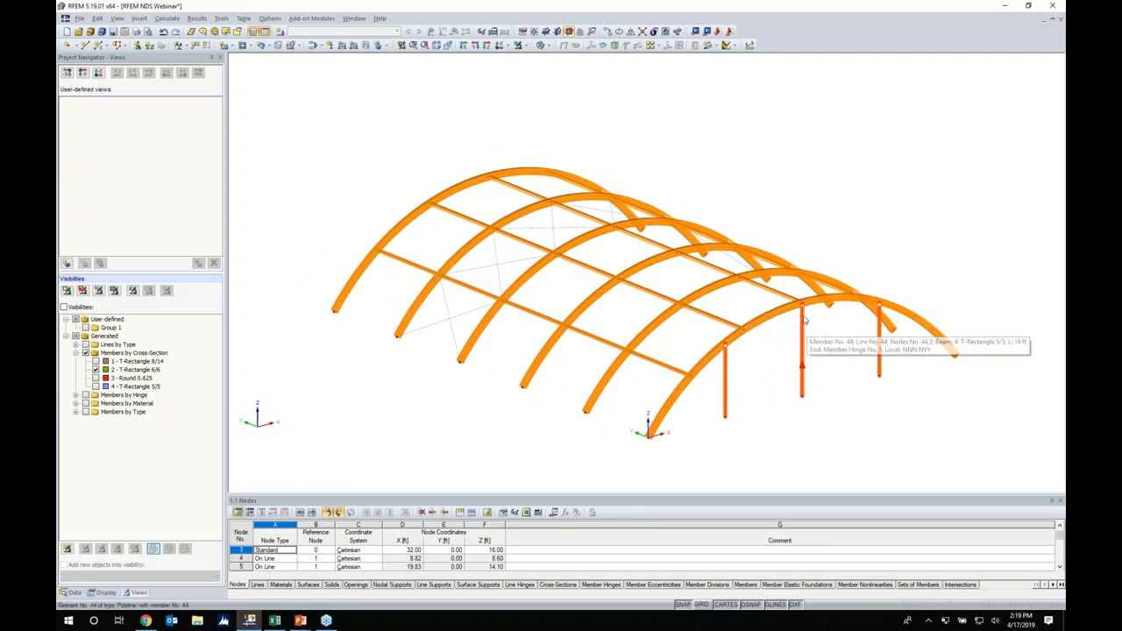
{"action": "left_click", "coordinate": [489, 181]}
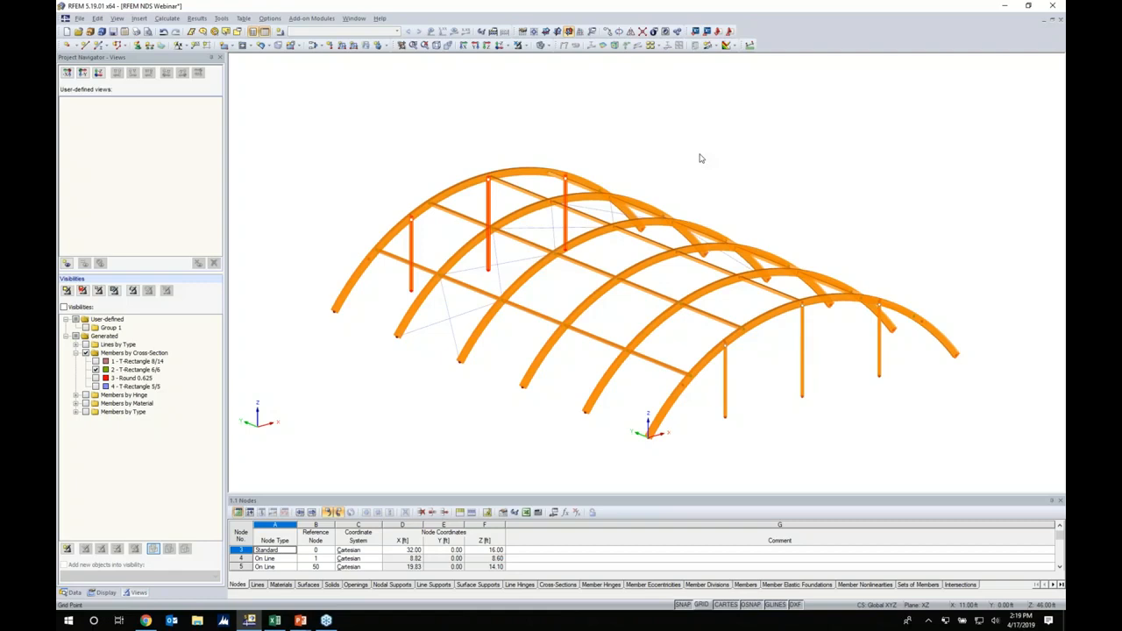
Step: Connect the intersecting lines and members on both sides of the cross-braced bay, leaving the crossing rods inside it unconnected
{"action": "middle_click_drag", "start_coordinate": [598, 337], "coordinate": [540, 282], "text": "ctrl"}
{"action": "middle_click_drag", "start_coordinate": [534, 345], "coordinate": [598, 358], "text": "ctrl"}
{"action": "middle_click_drag", "start_coordinate": [769, 375], "coordinate": [728, 369], "text": "ctrl"}
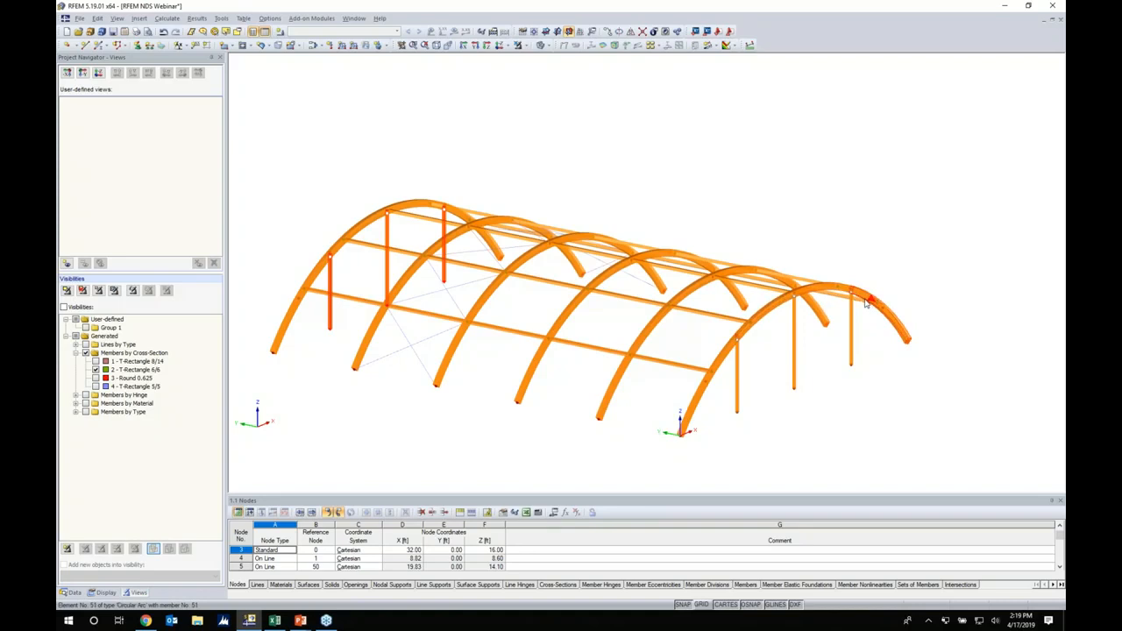
{"action": "middle_click_drag", "start_coordinate": [695, 295], "coordinate": [709, 325], "text": "ctrl"}
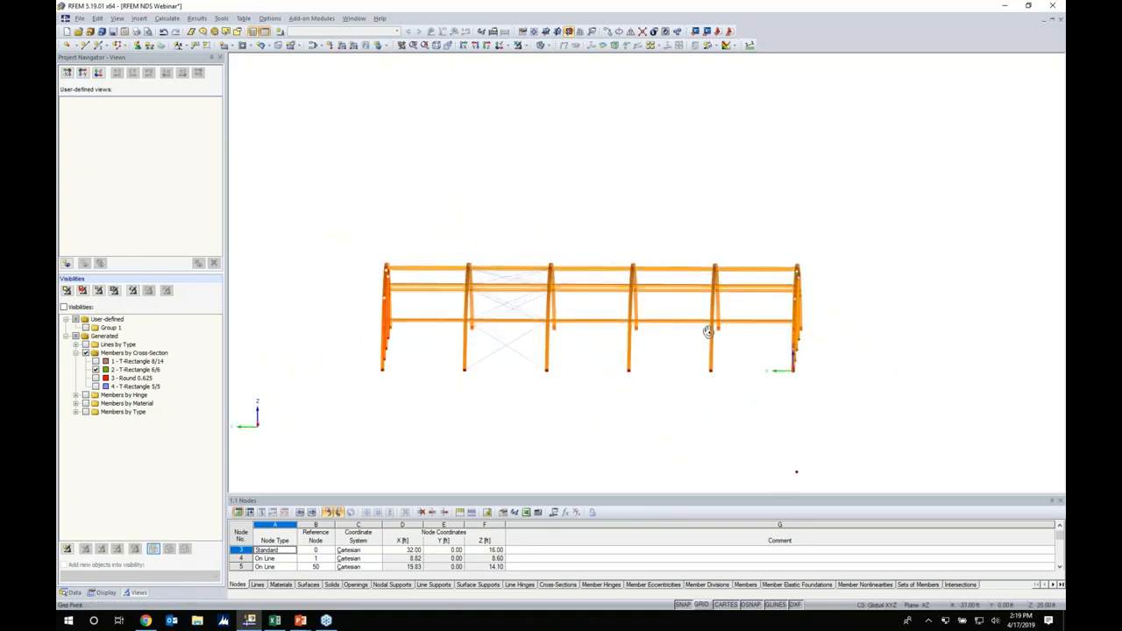
{"action": "left_click", "coordinate": [643, 32]}
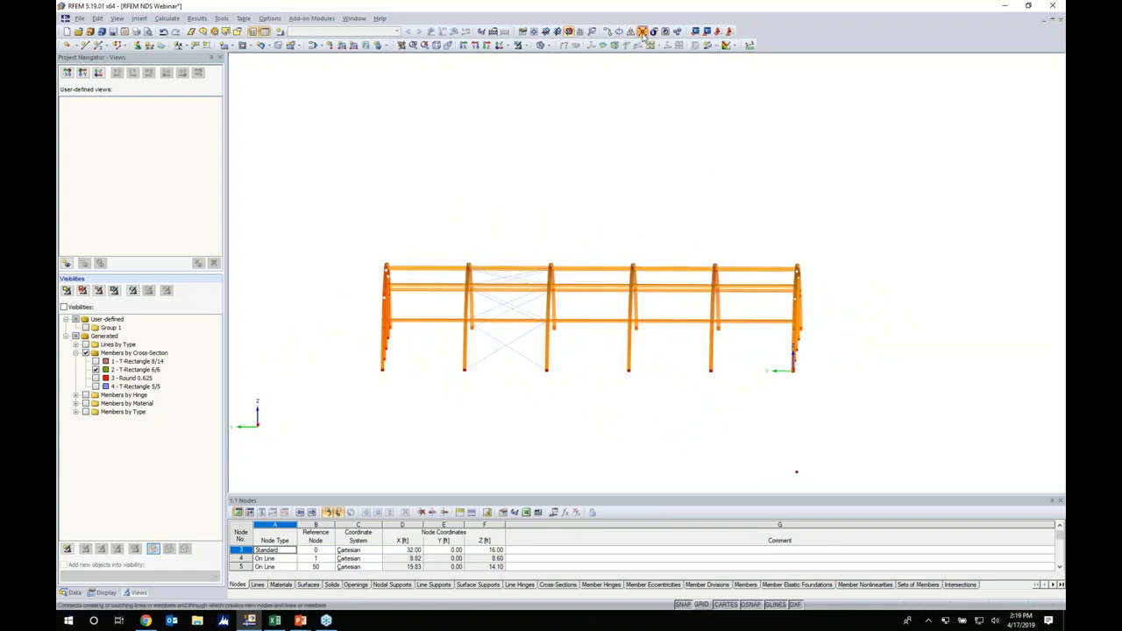
{"action": "middle_click_drag", "start_coordinate": [708, 392], "coordinate": [711, 376], "text": "ctrl"}
{"action": "left_click_drag", "start_coordinate": [836, 384], "coordinate": [537, 209]}
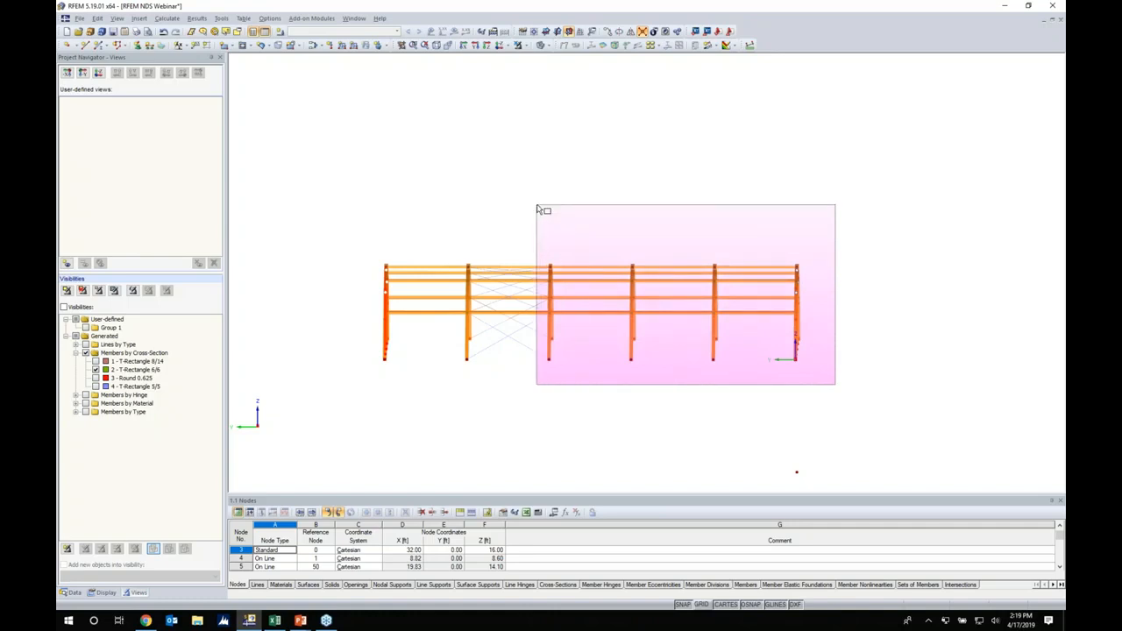
{"action": "left_click_drag", "start_coordinate": [537, 208], "coordinate": [537, 208]}
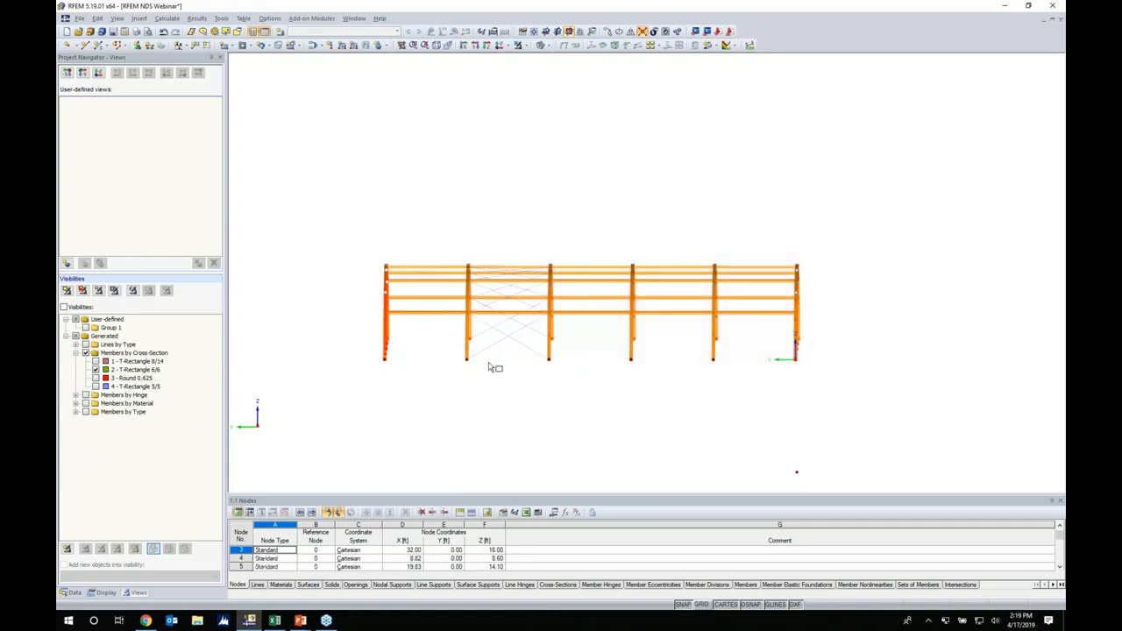
{"action": "left_click_drag", "start_coordinate": [488, 383], "coordinate": [333, 214]}
{"action": "key", "text": "Escape"}
{"action": "left_click", "coordinate": [643, 31]}
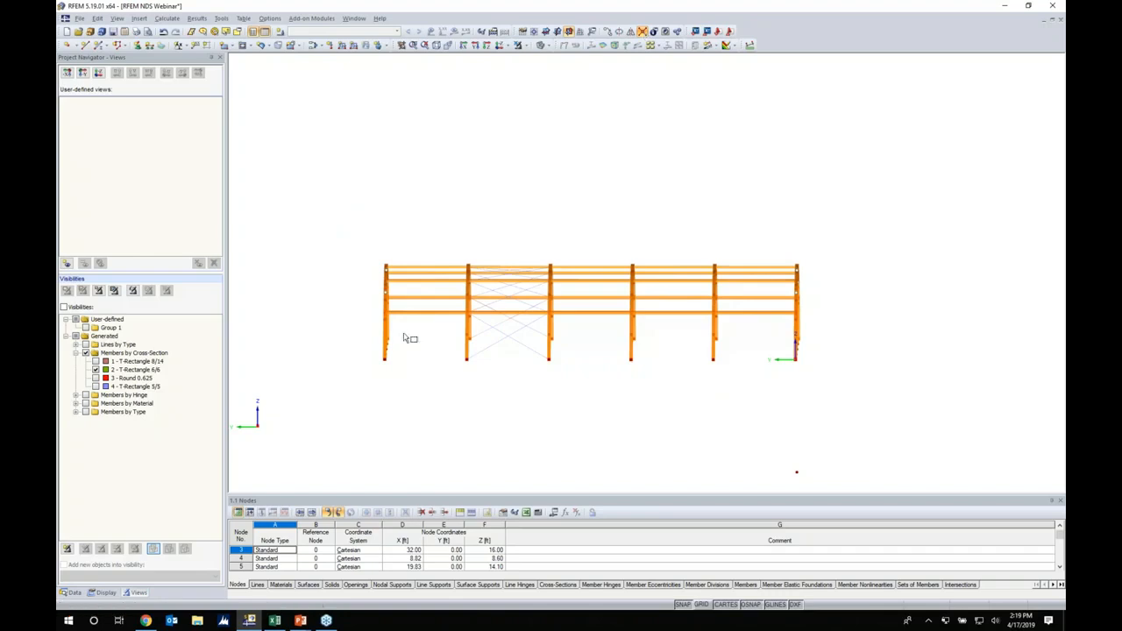
{"action": "left_click_drag", "start_coordinate": [490, 402], "coordinate": [336, 213]}
Step: Isolate the arch members by activating the visibility of the T-Rectangle 8/14 cross-section
{"action": "middle_click_drag", "start_coordinate": [815, 240], "coordinate": [766, 286], "text": "ctrl"}
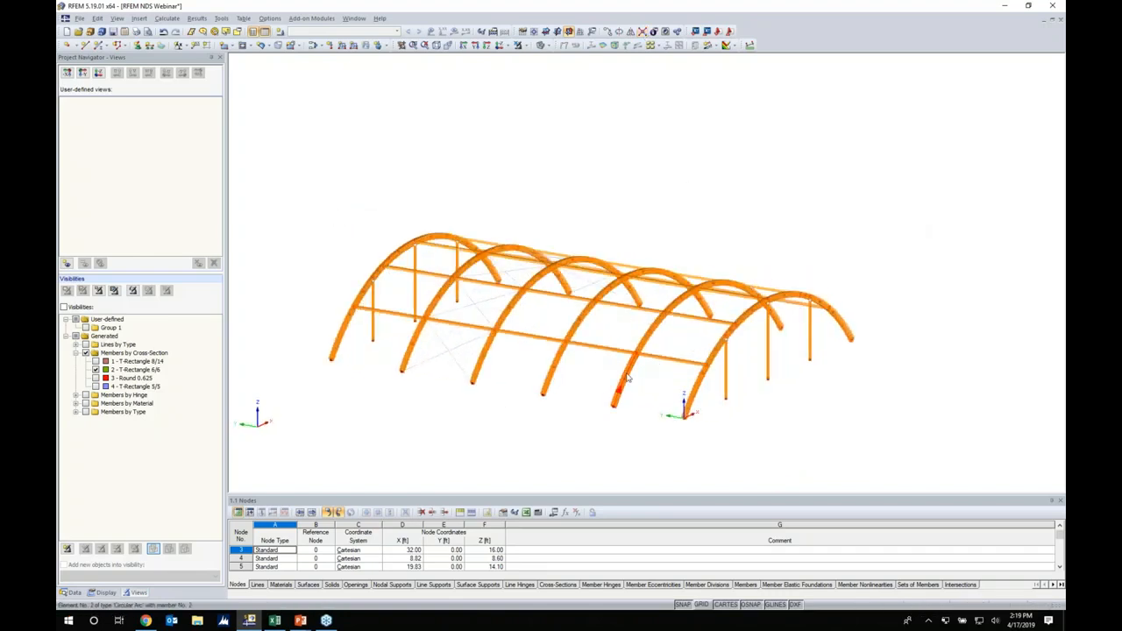
{"action": "scroll", "coordinate": [645, 350], "scroll_direction": "up", "scroll_amount": 3}
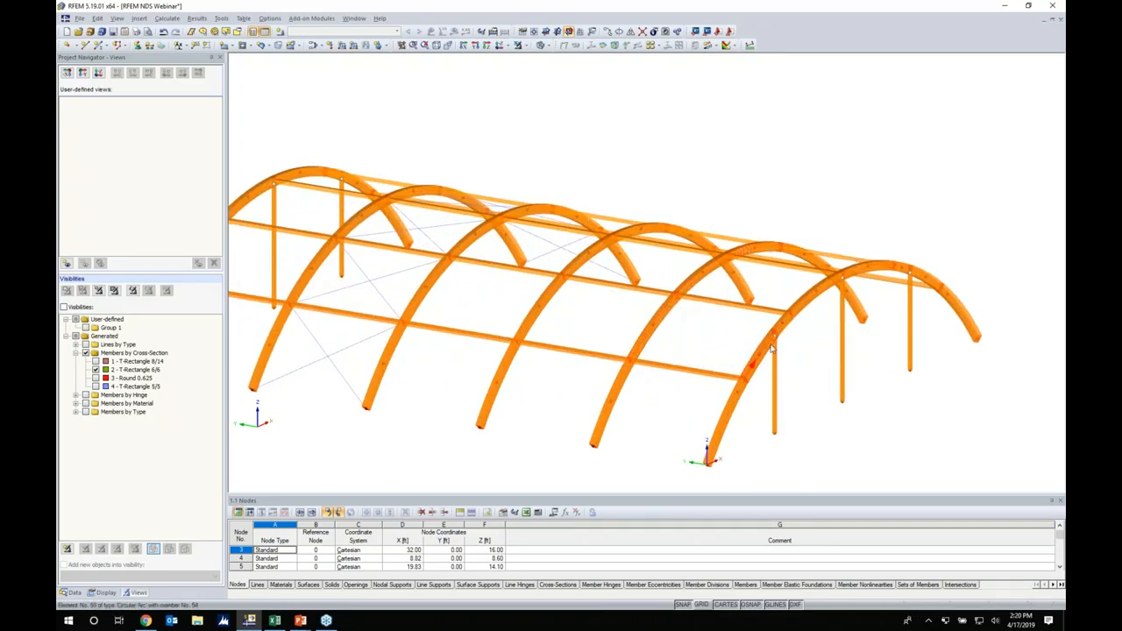
{"action": "middle_click_drag", "start_coordinate": [636, 392], "coordinate": [667, 366]}
{"action": "scroll", "coordinate": [701, 368], "scroll_direction": "down", "scroll_amount": 2}
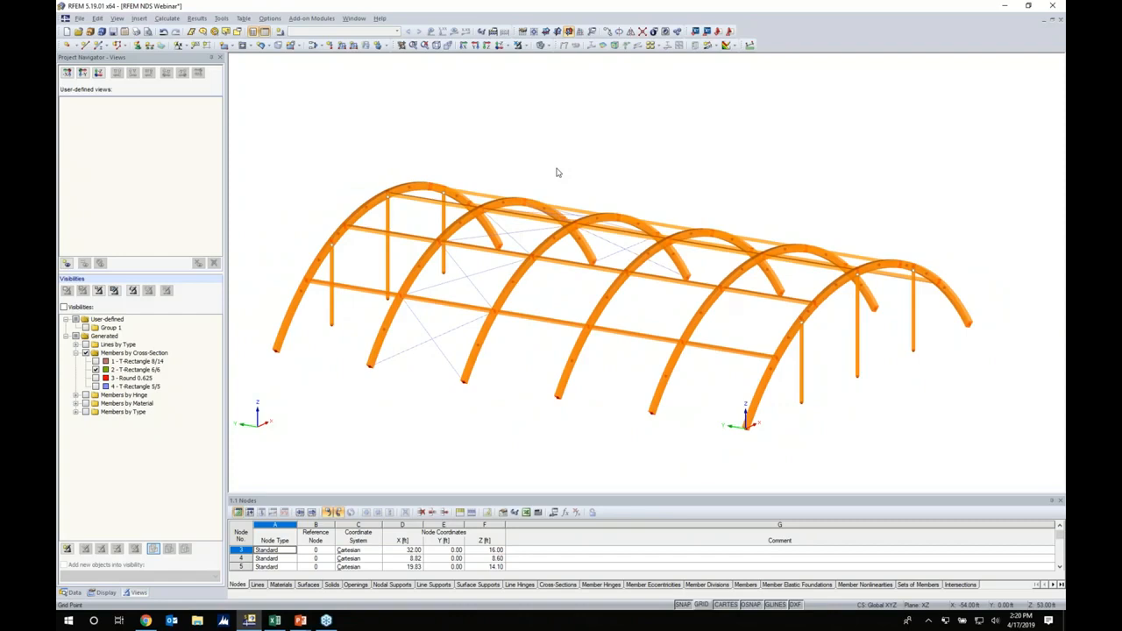
{"action": "left_click", "coordinate": [95, 361]}
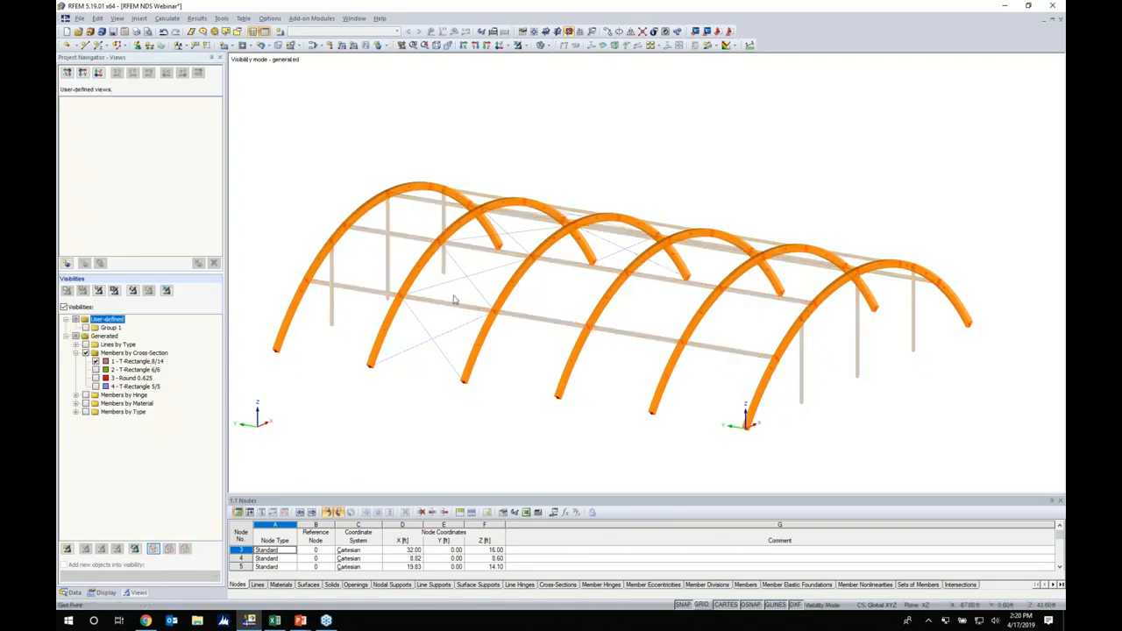
{"action": "scroll", "coordinate": [454, 292], "scroll_direction": "down", "scroll_amount": 1}
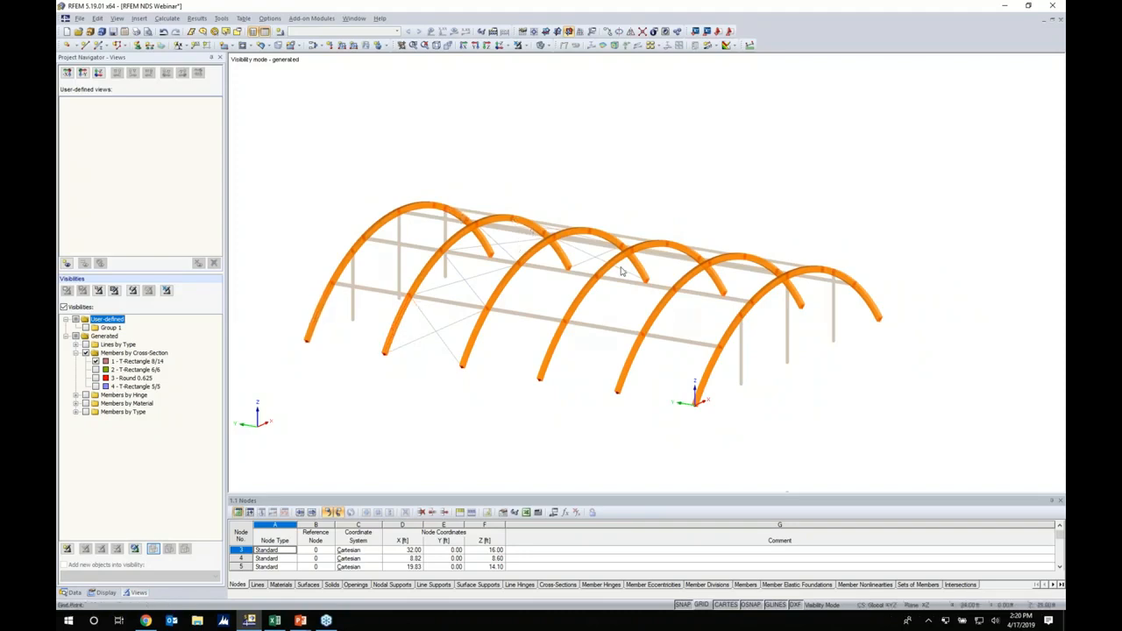
Step: Create continuous sets of members from all segments of the six arches, accepting the detected sets
{"action": "left_click_drag", "start_coordinate": [965, 421], "coordinate": [285, 101]}
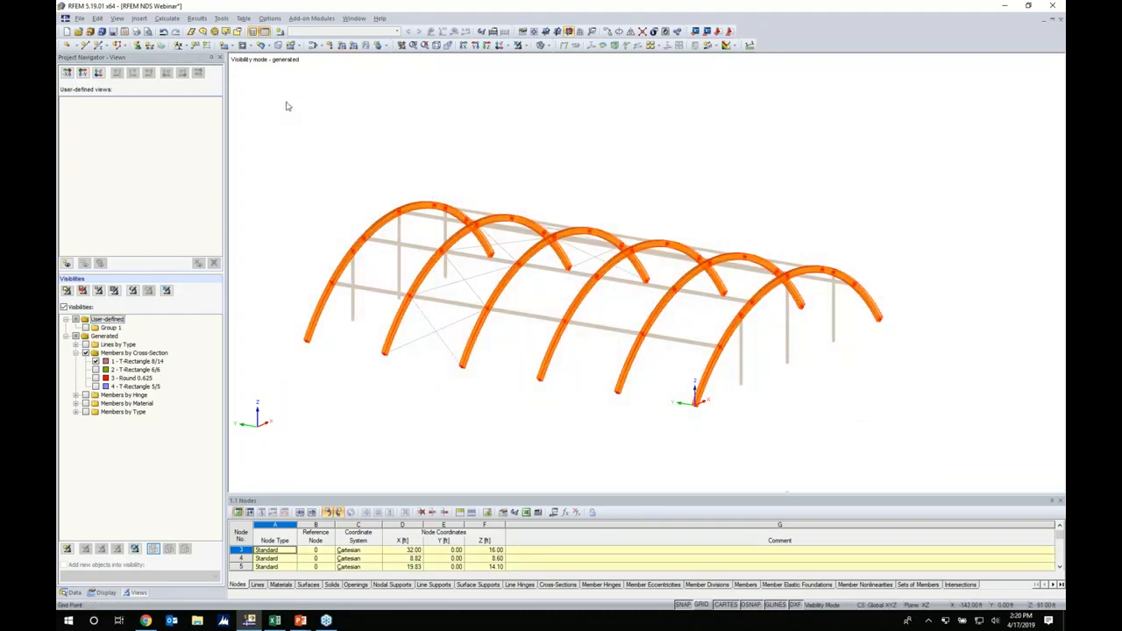
{"action": "right_click", "coordinate": [412, 205]}
{"action": "mouse_move", "coordinate": [432, 214]}
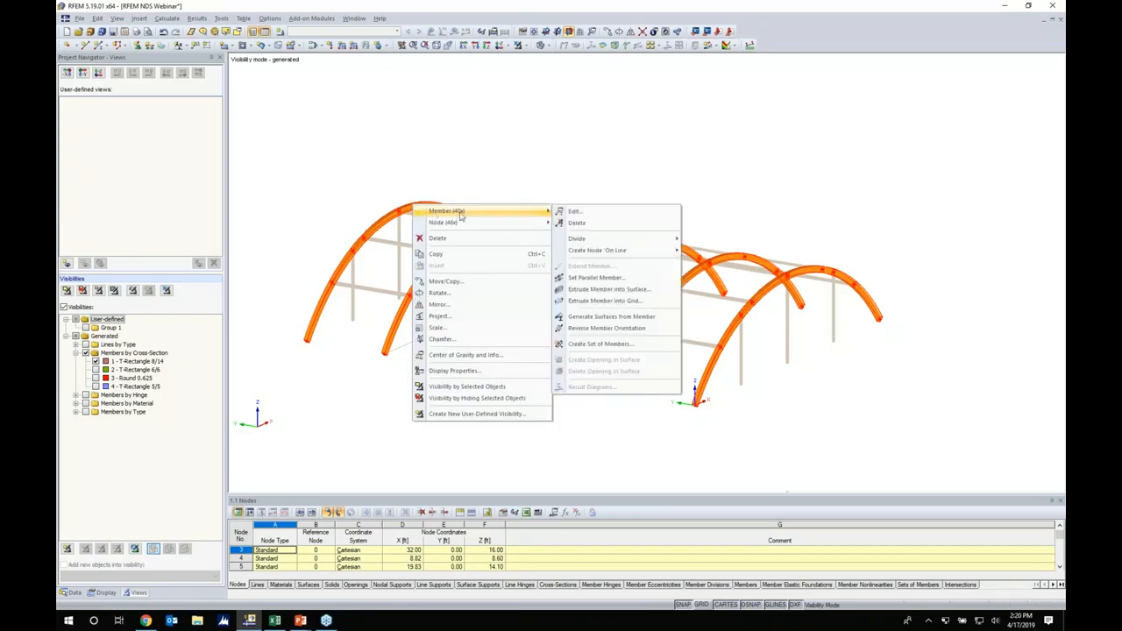
{"action": "left_click", "coordinate": [593, 345]}
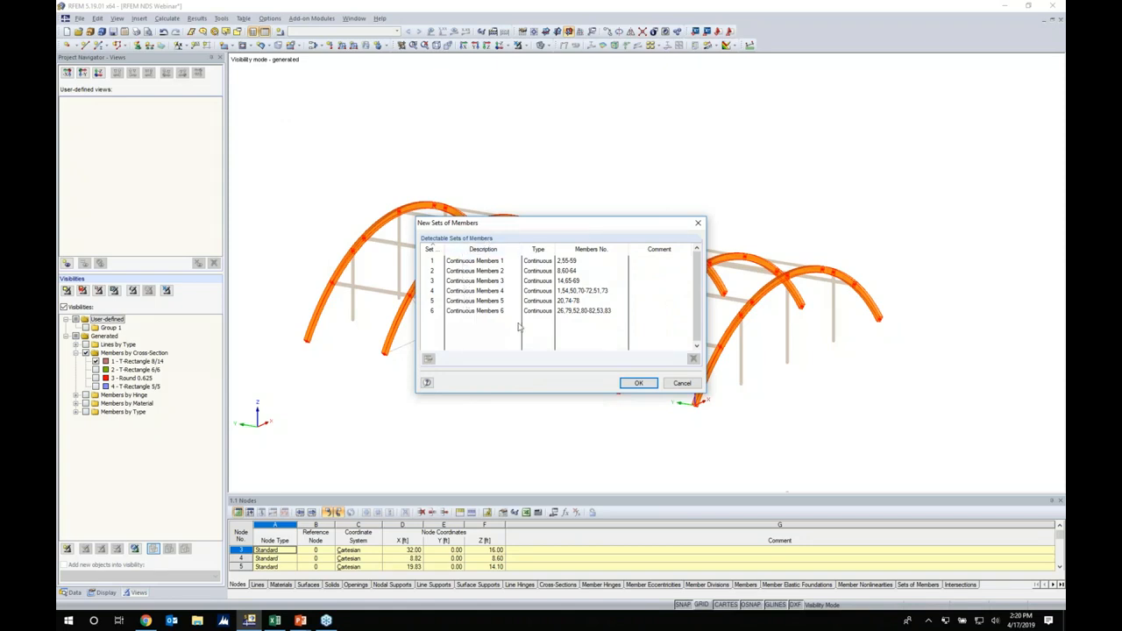
{"action": "left_click", "coordinate": [638, 383]}
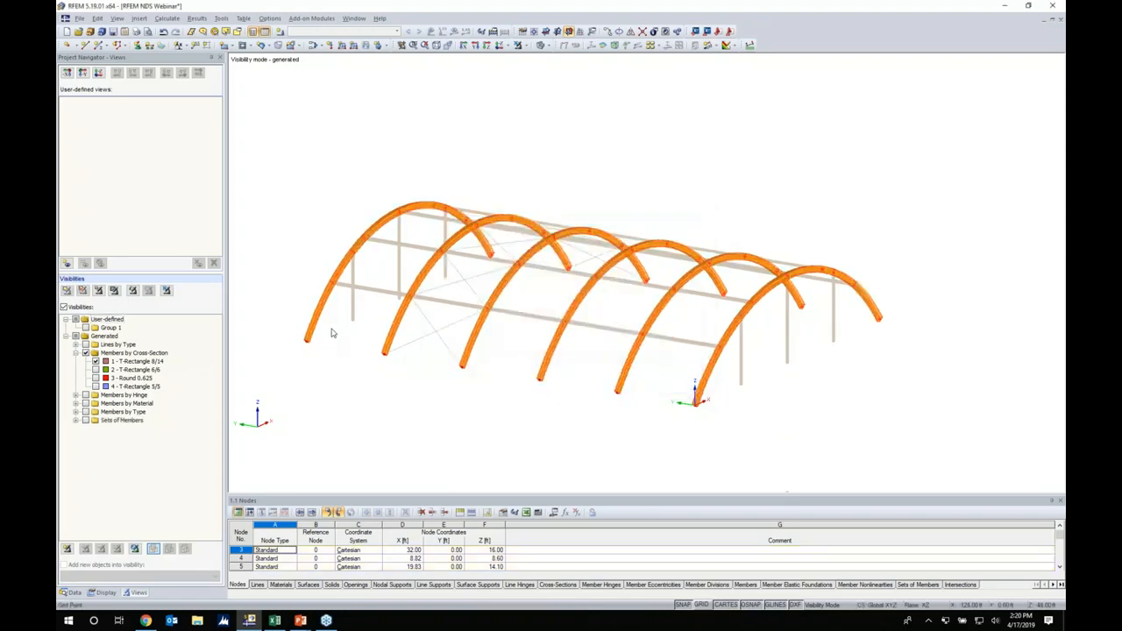
{"action": "scroll", "coordinate": [331, 333], "scroll_direction": "up", "scroll_amount": 10}
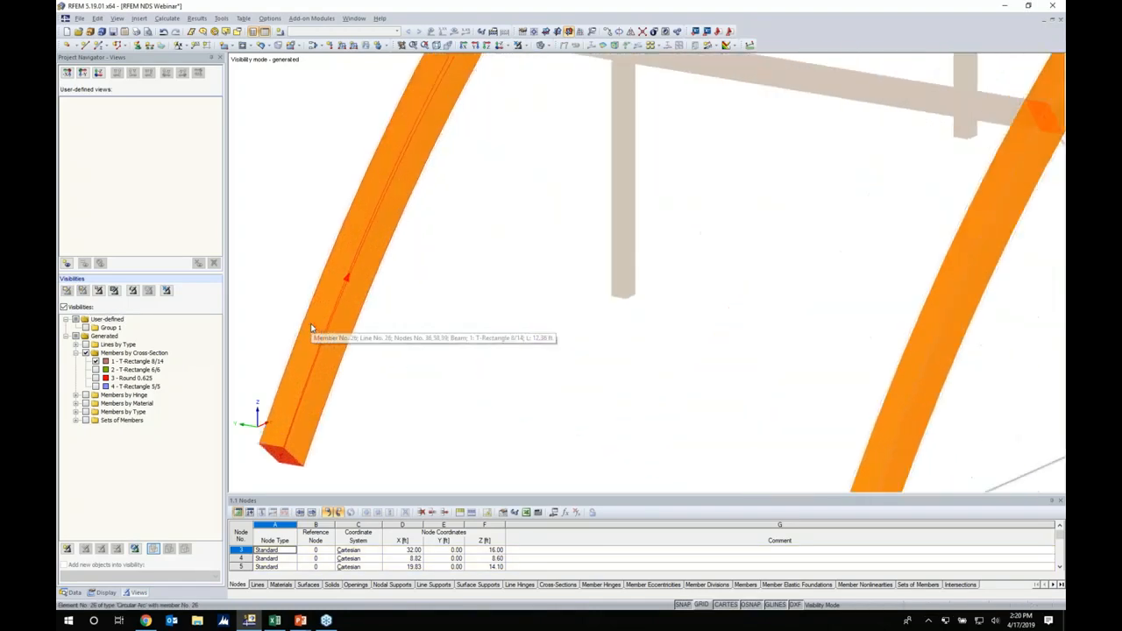
{"action": "scroll", "coordinate": [311, 328], "scroll_direction": "up", "scroll_amount": 2}
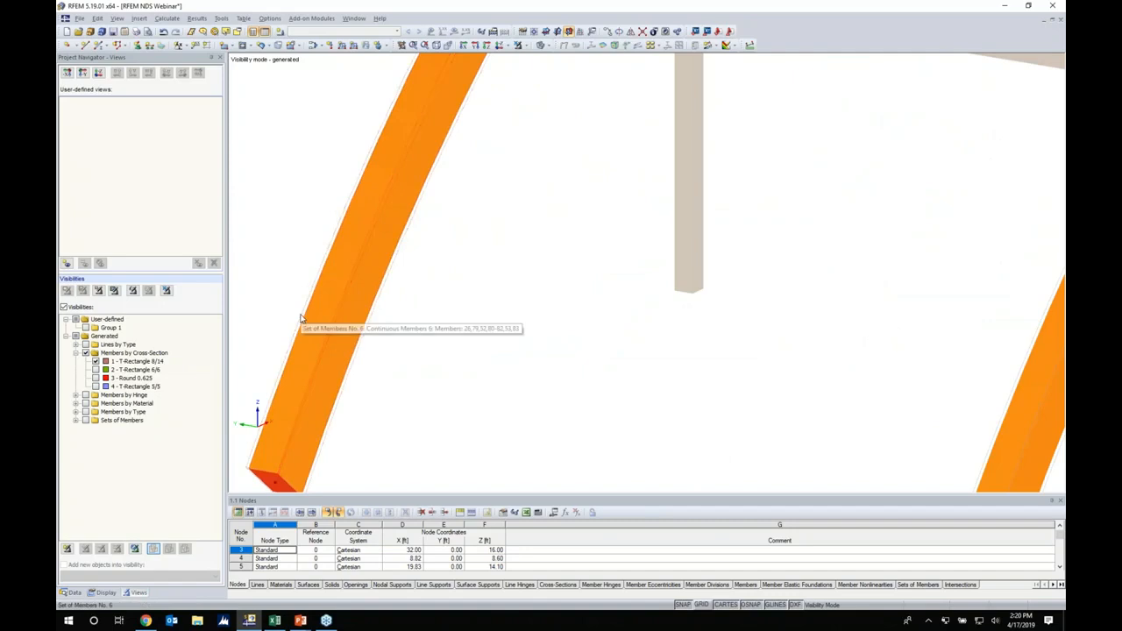
{"action": "scroll", "coordinate": [301, 318], "scroll_direction": "down", "scroll_amount": 12}
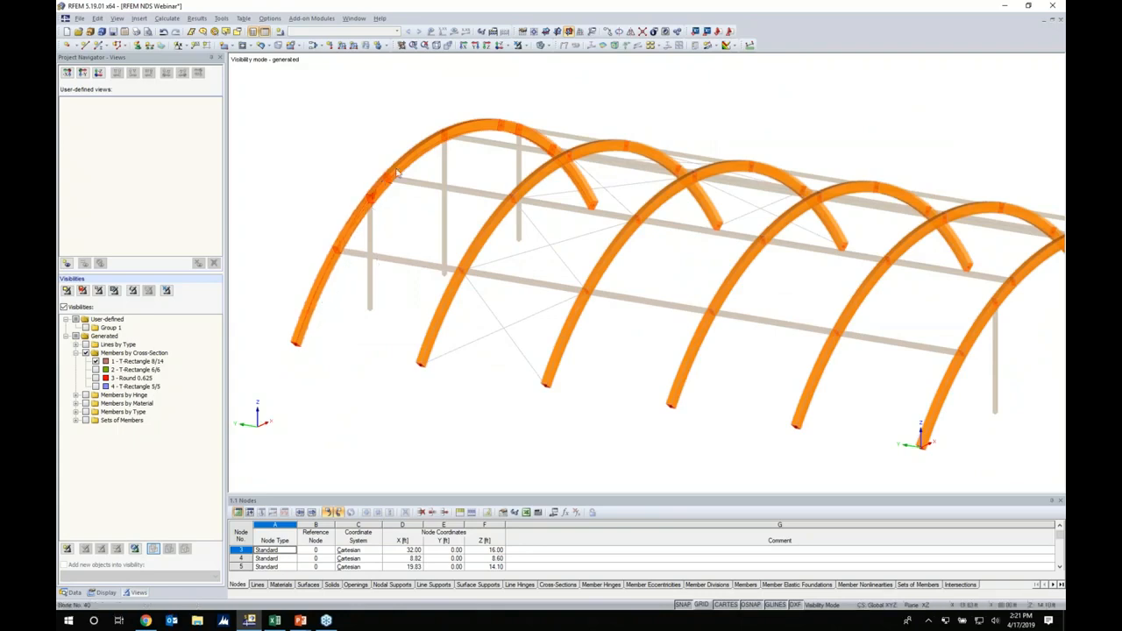
{"action": "scroll", "coordinate": [438, 213], "scroll_direction": "down", "scroll_amount": 3}
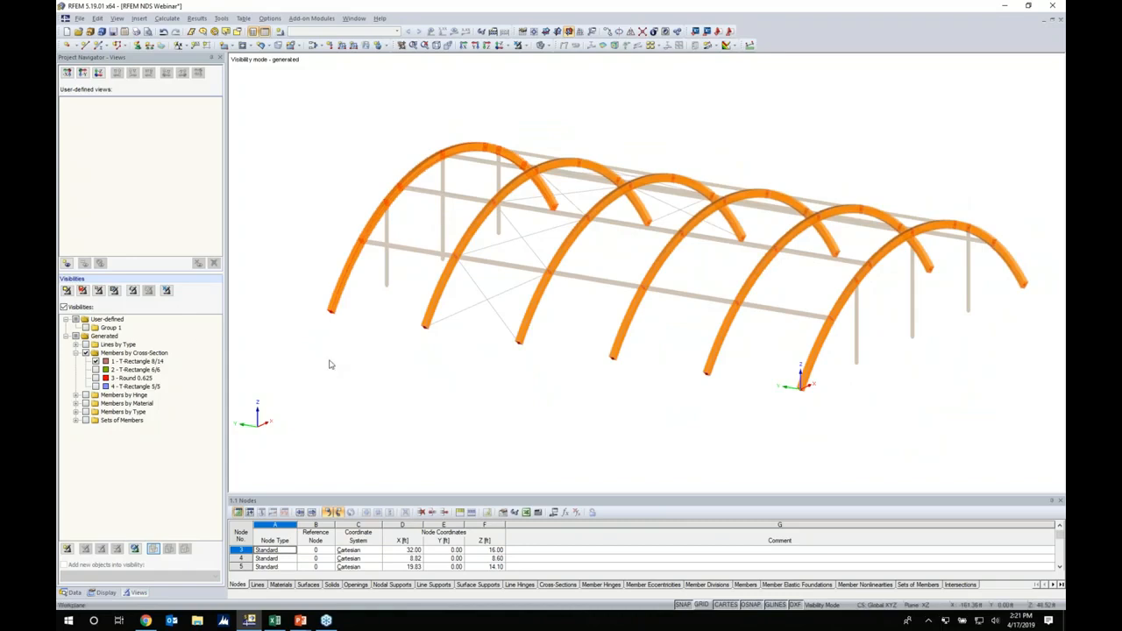
Step: Show the whole structure again in a side view and start a new nodal support
{"action": "left_click", "coordinate": [527, 44]}
{"action": "middle_click_drag", "start_coordinate": [496, 376], "coordinate": [636, 300], "text": "ctrl"}
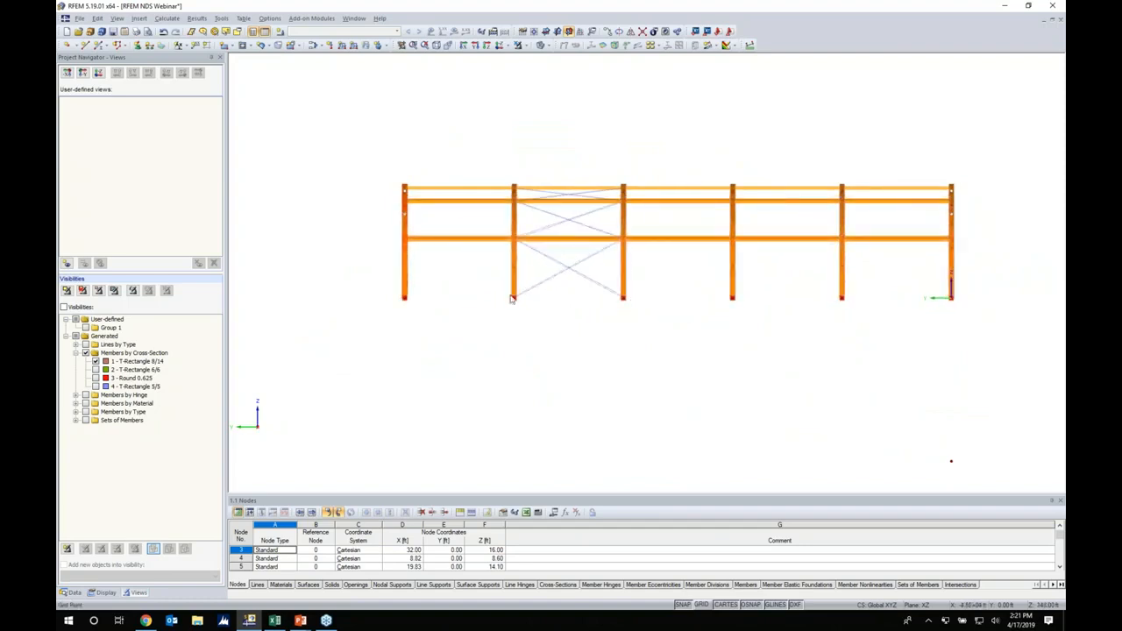
{"action": "left_click", "coordinate": [137, 45]}
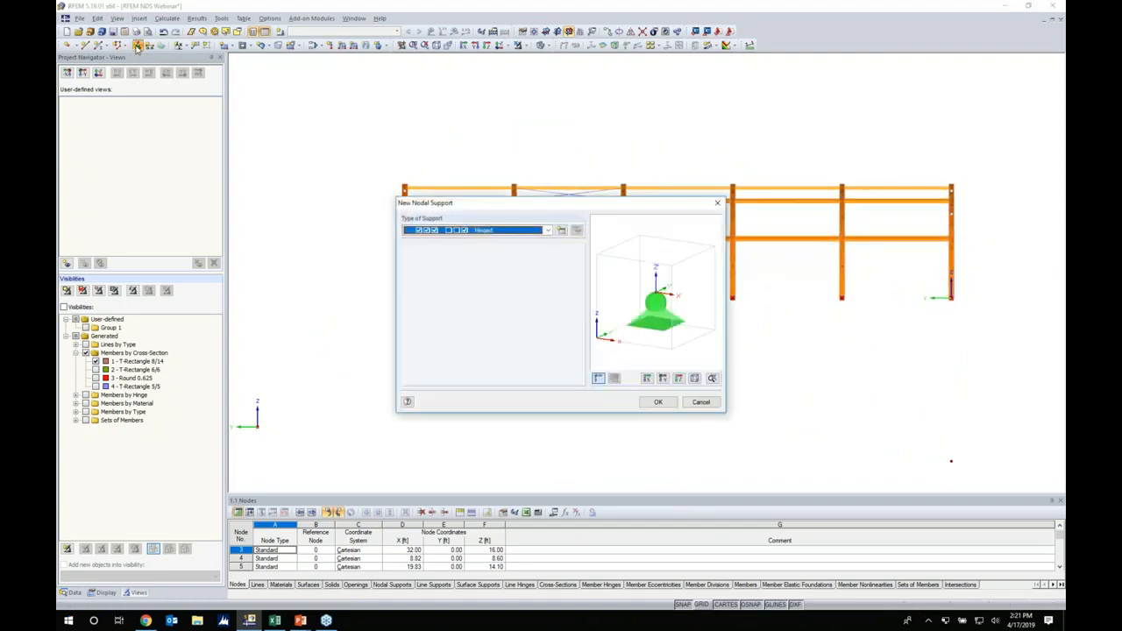
{"action": "left_click", "coordinate": [546, 231]}
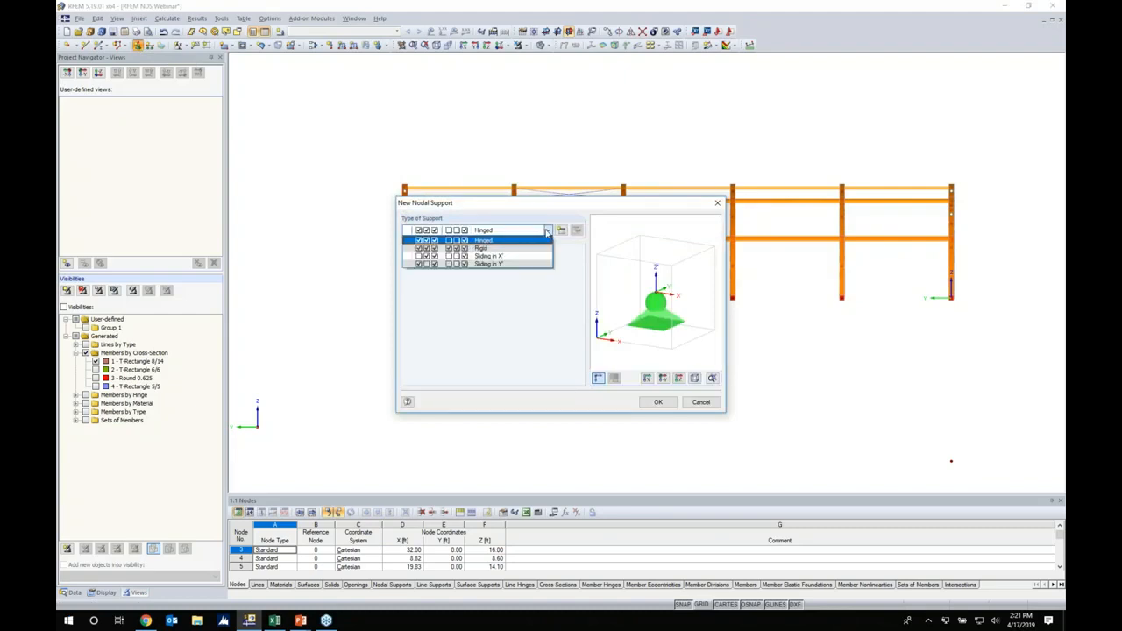
{"action": "left_click", "coordinate": [562, 231]}
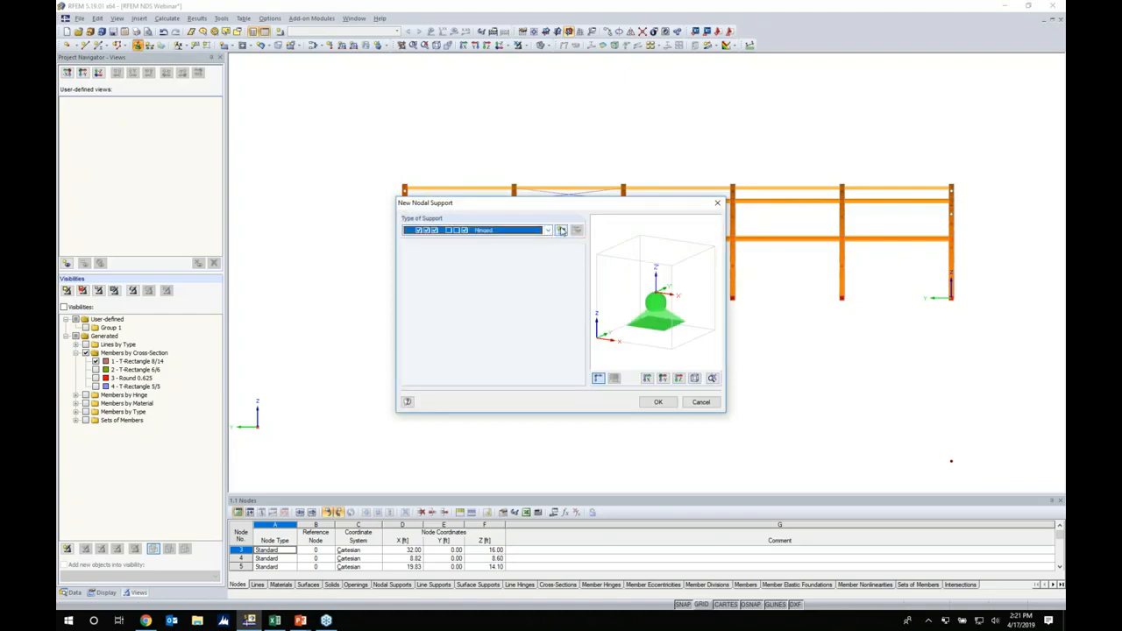
{"action": "left_click", "coordinate": [561, 230]}
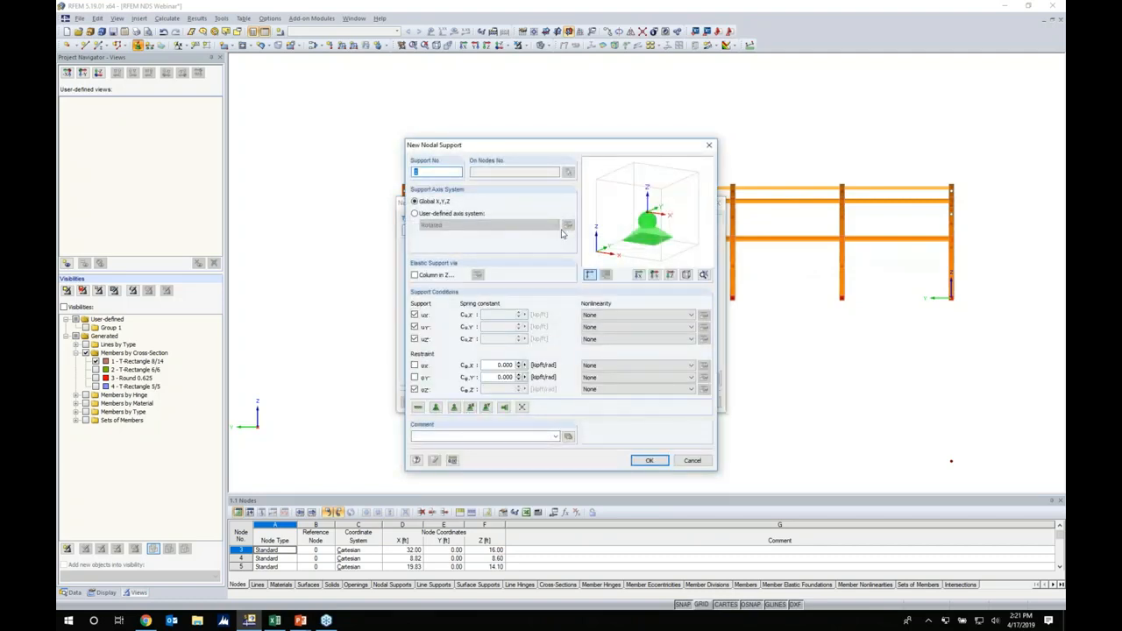
{"action": "left_click", "coordinate": [597, 339]}
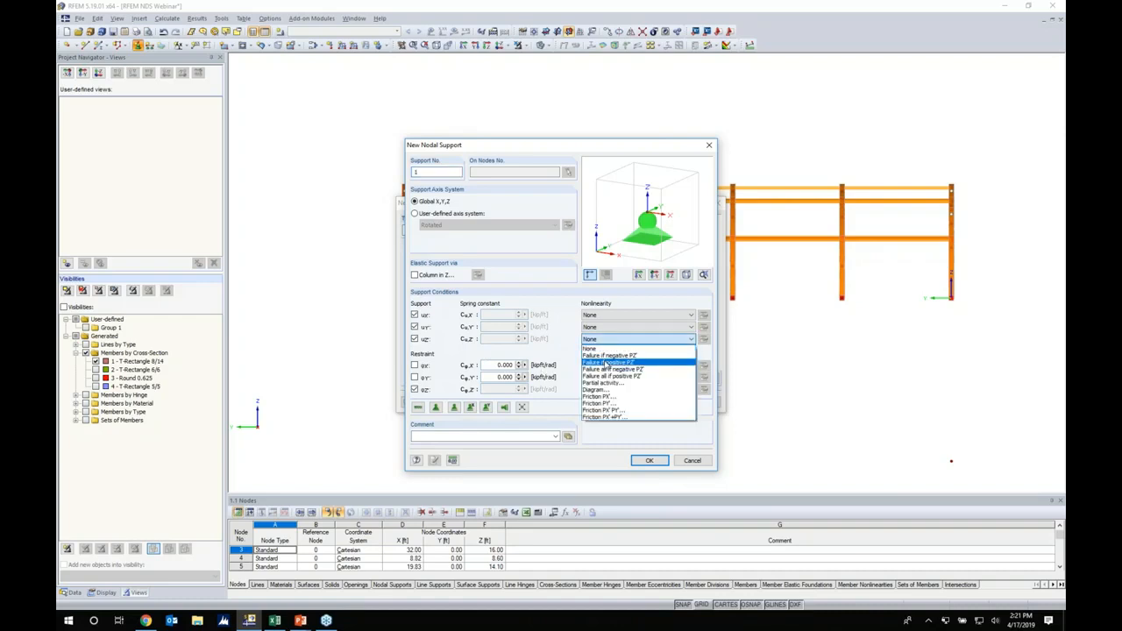
{"action": "left_click", "coordinate": [561, 372]}
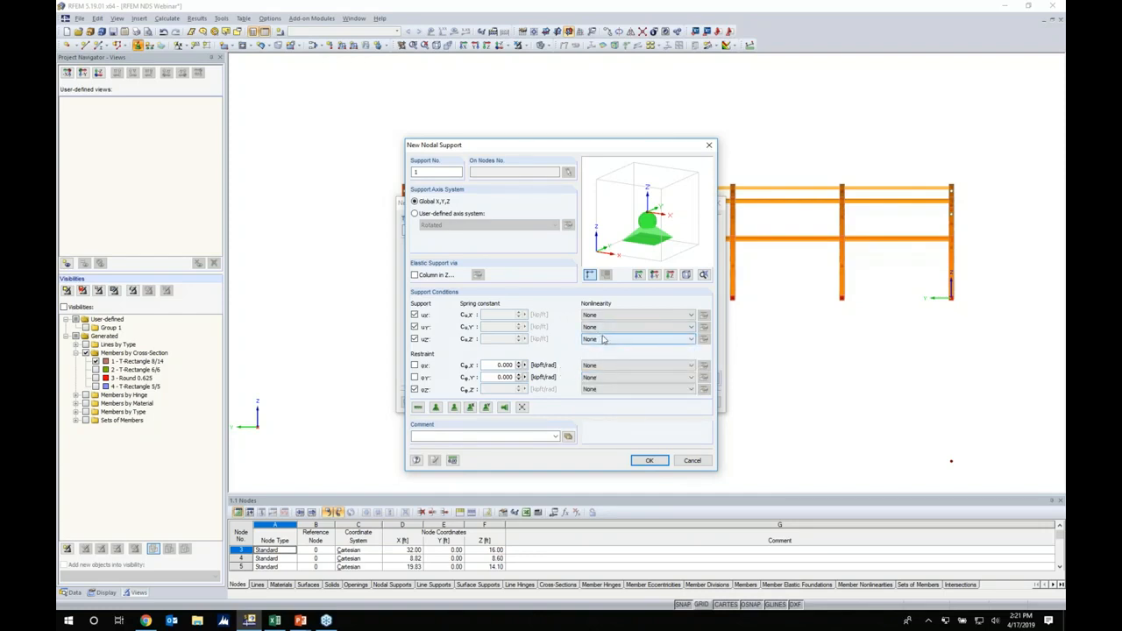
{"action": "left_click", "coordinate": [693, 460]}
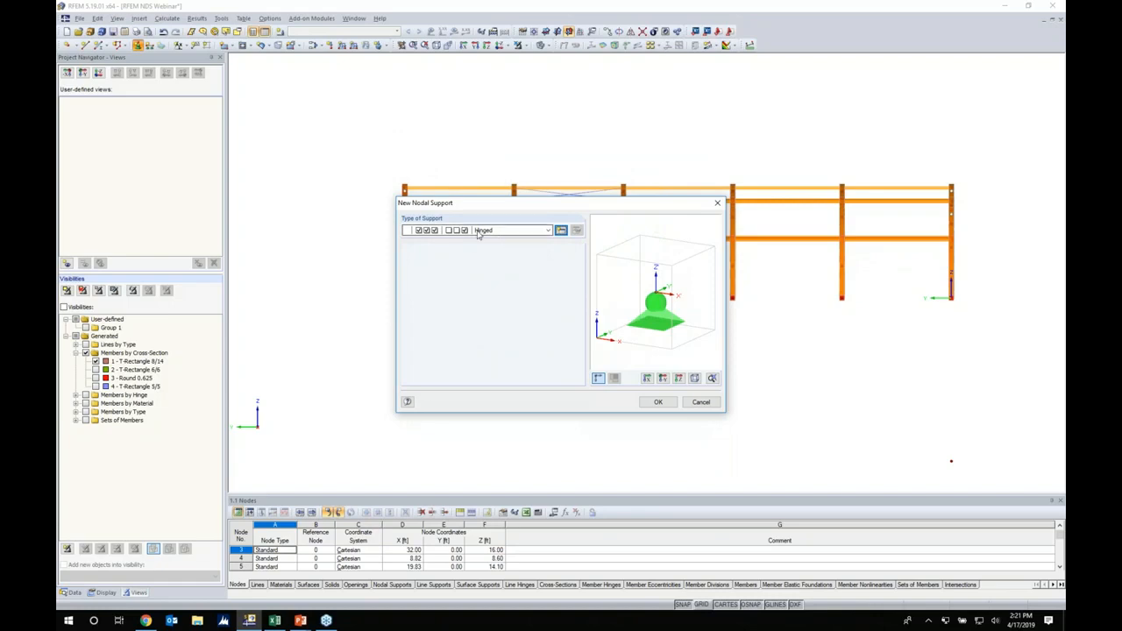
Step: Assign Hinged nodal supports to all base nodes of the six arches and the end-wall posts
{"action": "left_click", "coordinate": [660, 403]}
{"action": "scroll", "coordinate": [509, 320], "scroll_direction": "down", "scroll_amount": 1}
{"action": "mouse_move", "coordinate": [508, 318]}
{"action": "middle_mouse_down", "text": "ctrl"}
{"action": "mouse_move", "coordinate": [518, 301]}
{"action": "mouse_move", "coordinate": [507, 317]}
{"action": "middle_mouse_up", "text": "ctrl"}
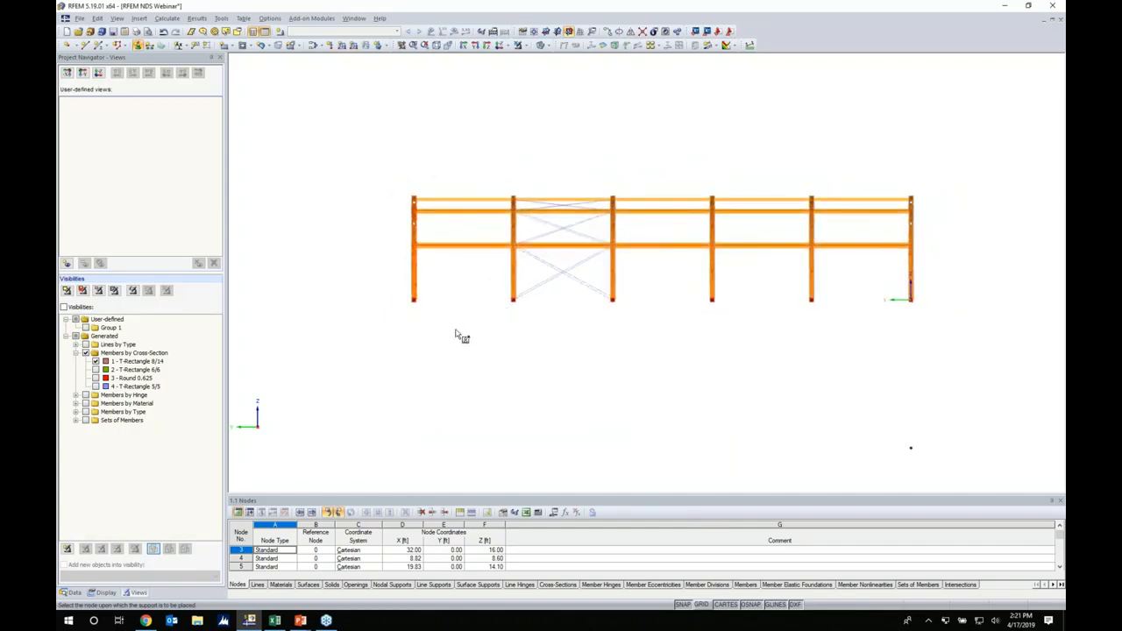
{"action": "left_click_drag", "start_coordinate": [372, 289], "coordinate": [962, 351]}
{"action": "middle_click_drag", "start_coordinate": [962, 351], "coordinate": [710, 415], "text": "ctrl"}
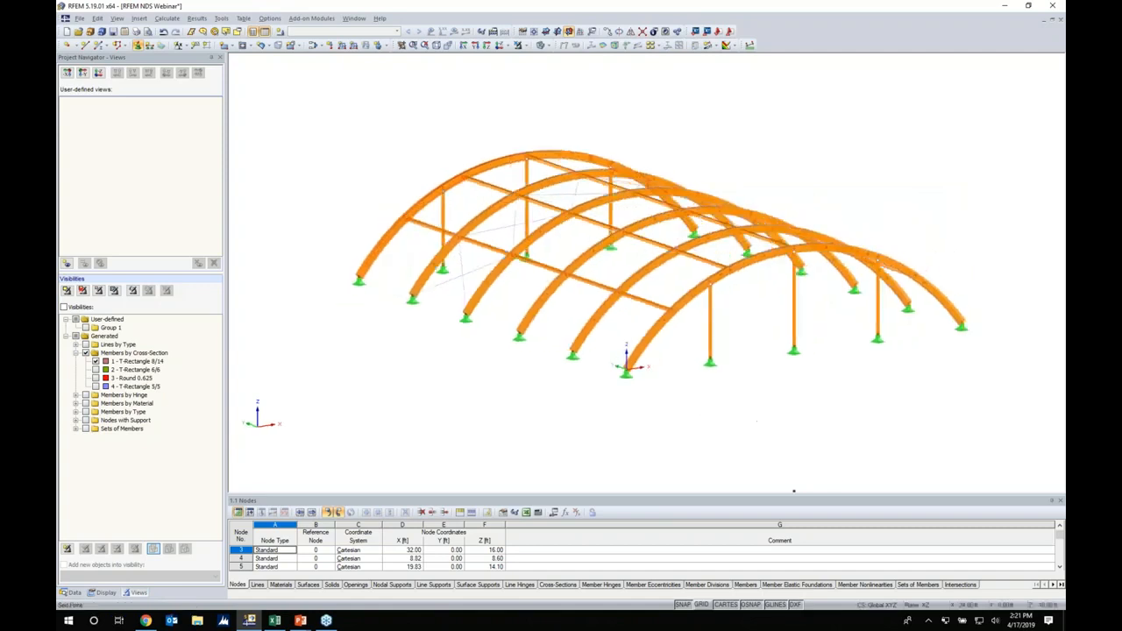
{"action": "scroll", "coordinate": [711, 378], "scroll_direction": "up", "scroll_amount": 3}
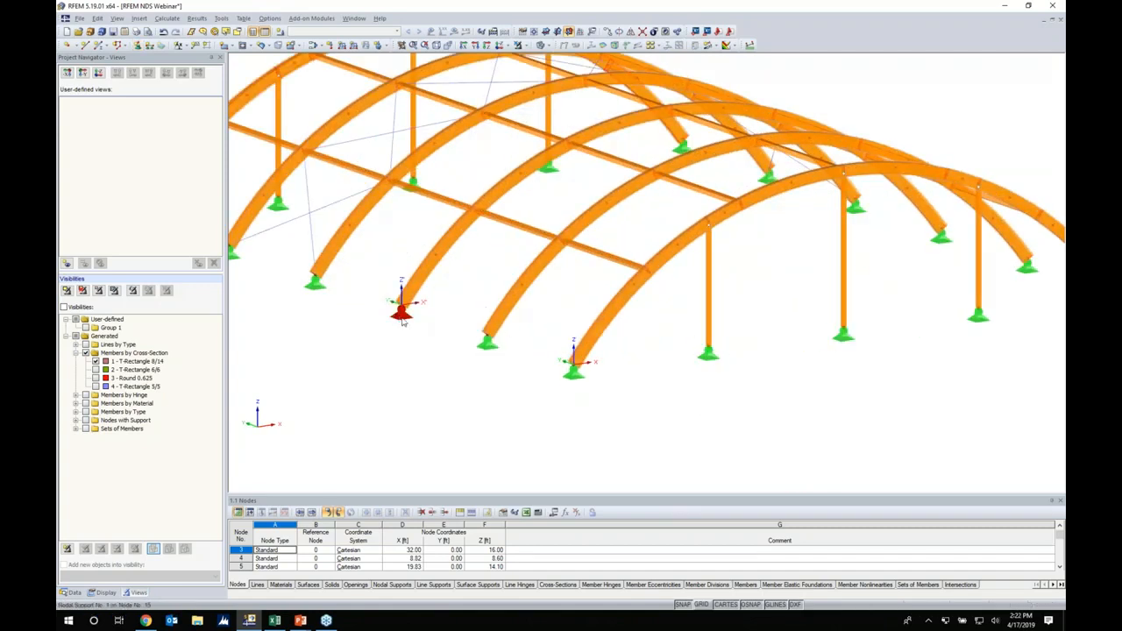
{"action": "scroll", "coordinate": [426, 346], "scroll_direction": "down", "scroll_amount": 5}
{"action": "middle_click_drag", "start_coordinate": [441, 371], "coordinate": [556, 373]}
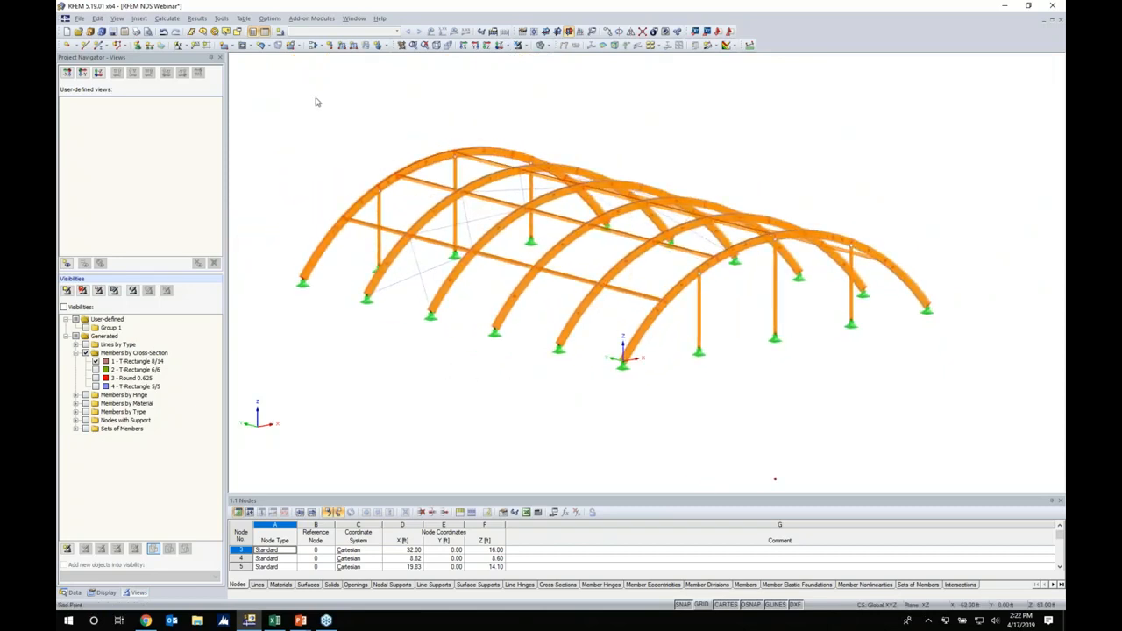
Step: Open the load case definitions and describe LC1 as Dead, with the Dead action category
{"action": "left_click", "coordinate": [281, 32]}
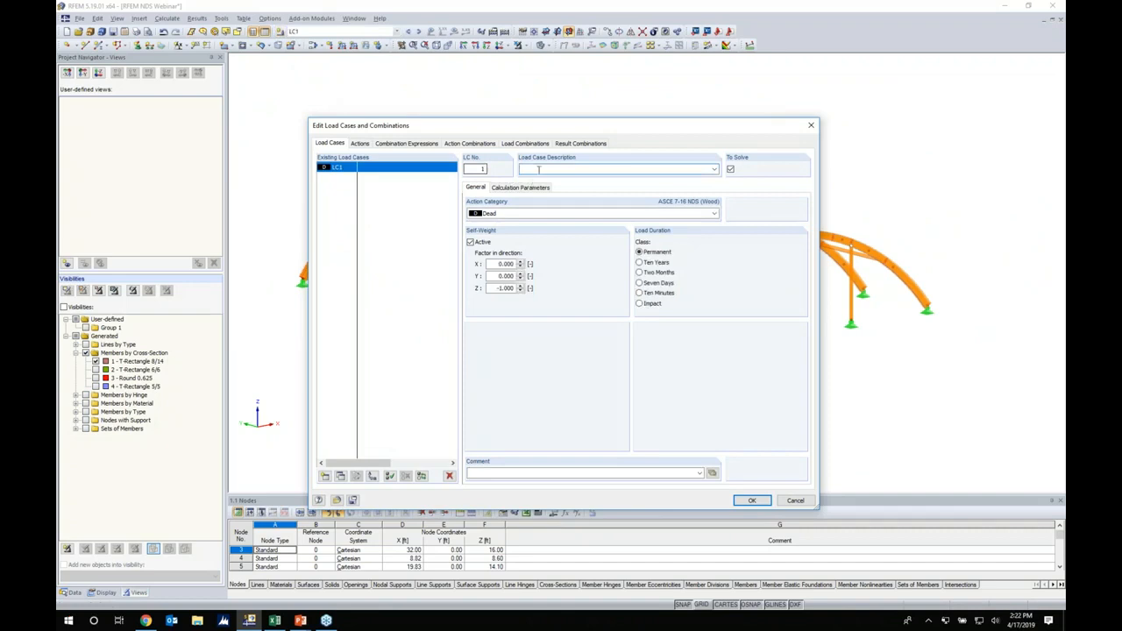
{"action": "type", "text": "Dead"}
{"action": "left_click", "coordinate": [505, 214]}
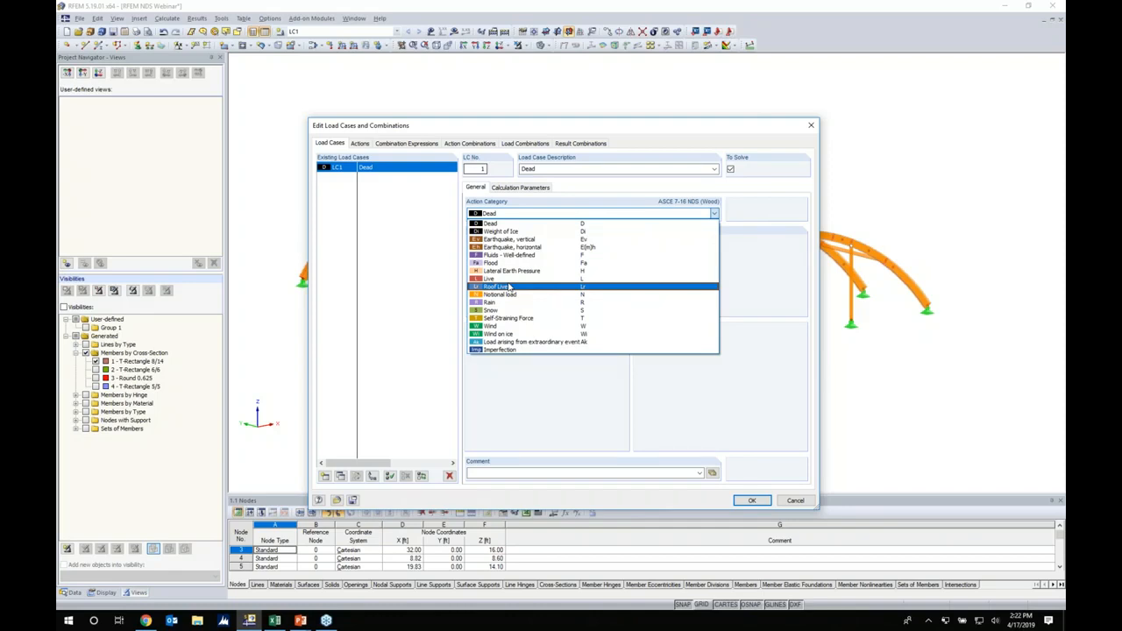
{"action": "left_click", "coordinate": [511, 224]}
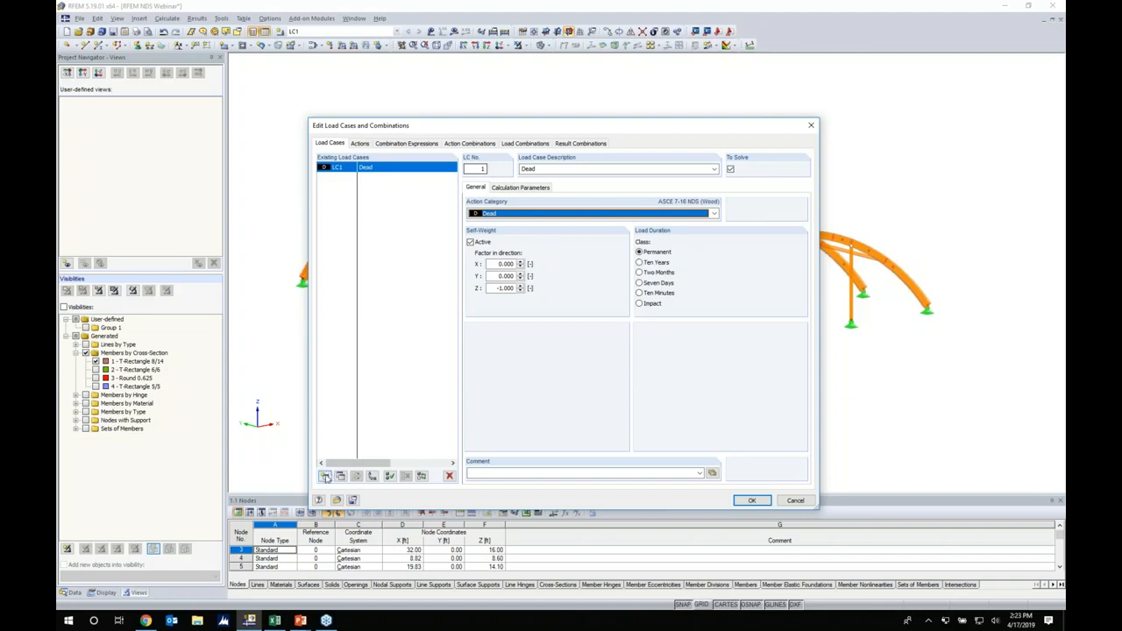
Step: Add load case LC2 described as Snow (Balanced), with the Snow action category
{"action": "left_click", "coordinate": [325, 477]}
{"action": "type", "text": "Snow"}
{"action": "type", "text": " (Bla"}
{"action": "type", "text": "alanced"}
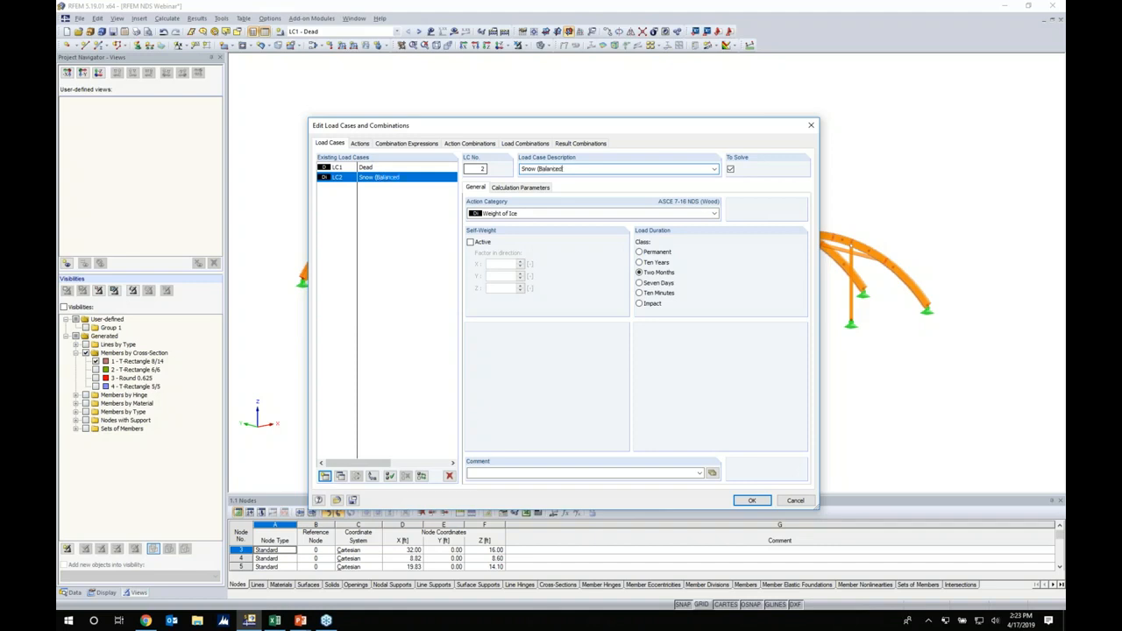
{"action": "left_click", "coordinate": [526, 213]}
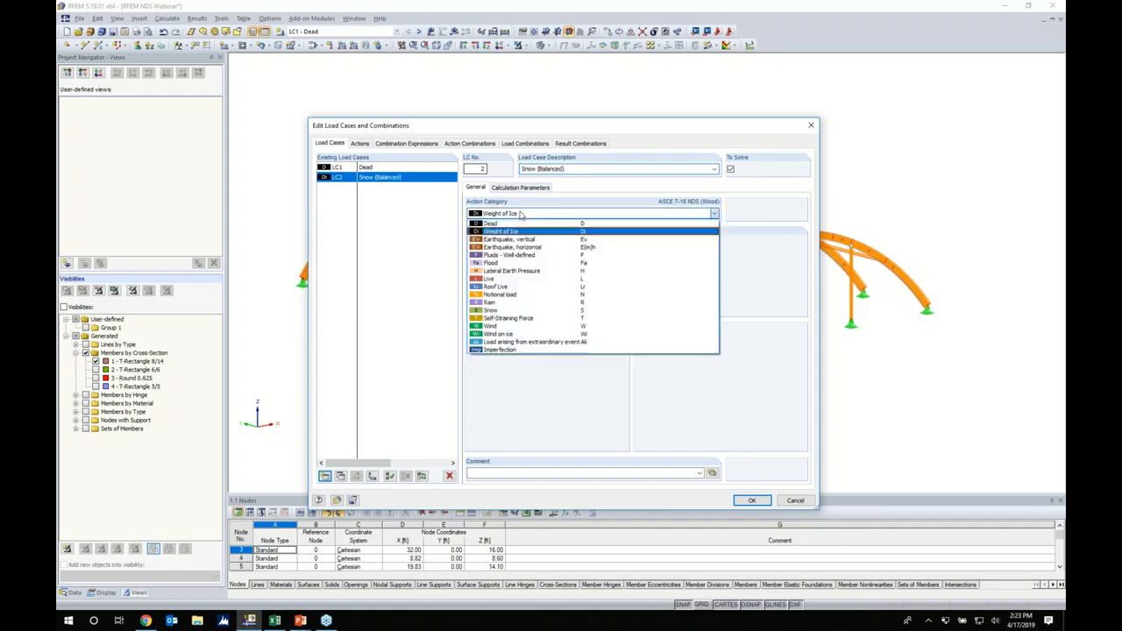
{"action": "left_click", "coordinate": [497, 310]}
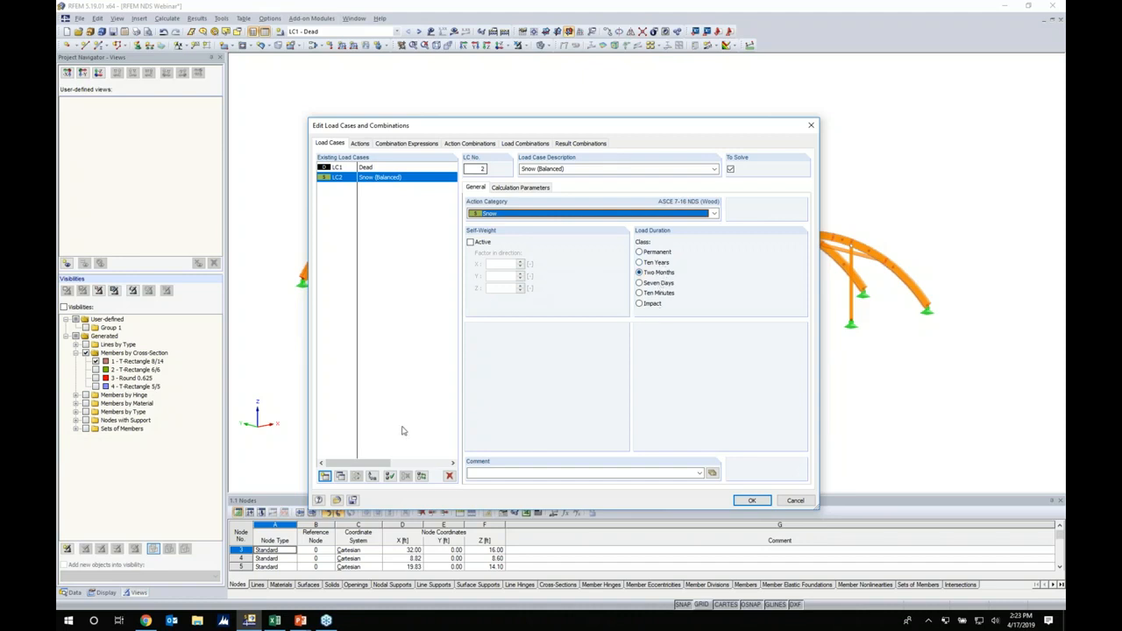
Step: Copy the balanced snow load case and describe the copy as Snow (Unbalanced)
{"action": "left_click", "coordinate": [341, 477]}
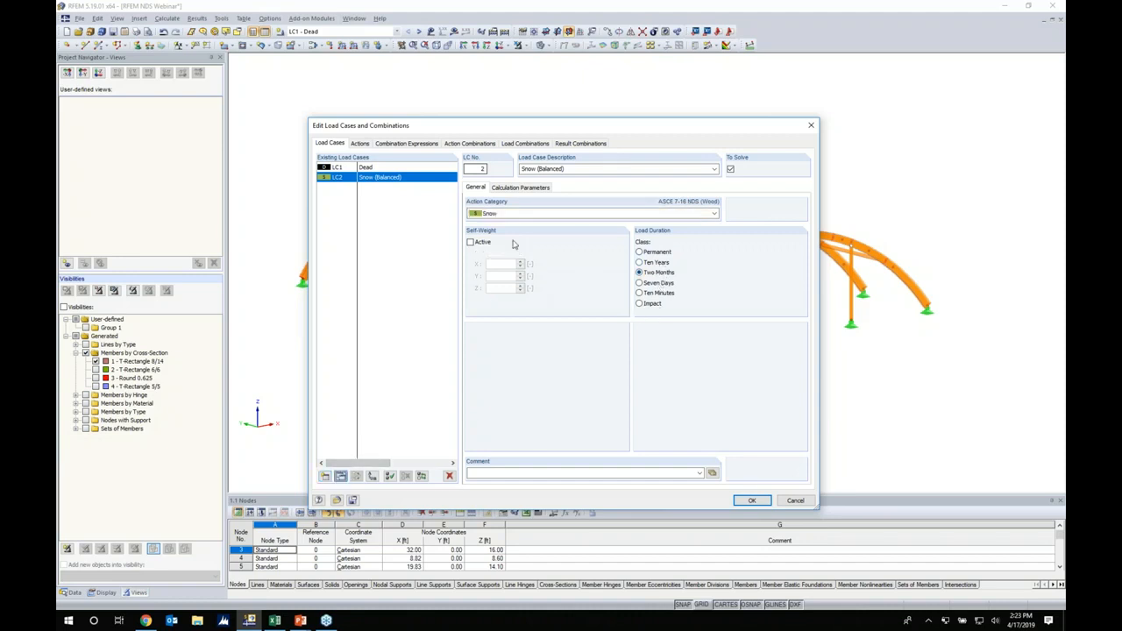
{"action": "double_click", "coordinate": [540, 168]}
{"action": "type", "text": "Unbalanced"}
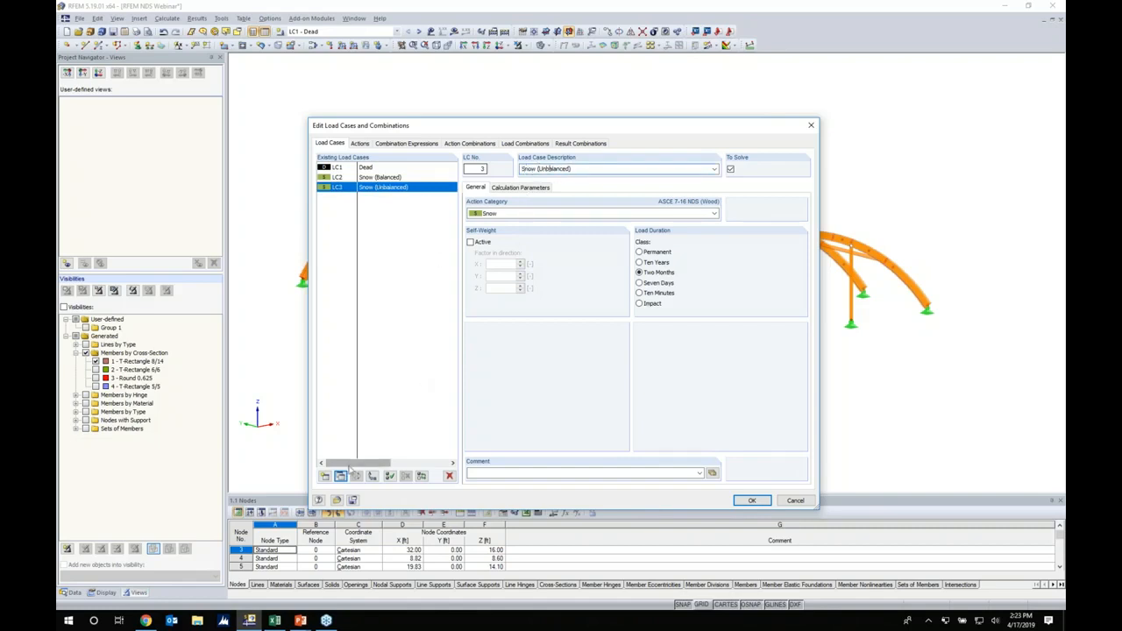
Step: Add load case LC4 described as Wind, with the Wind action category
{"action": "left_click", "coordinate": [324, 476]}
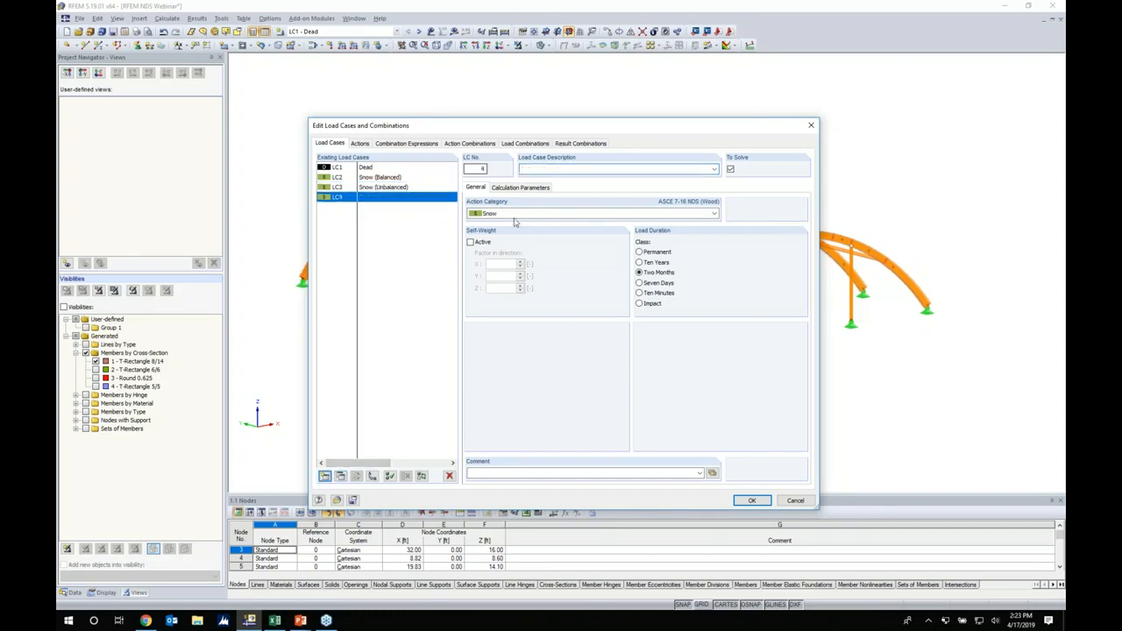
{"action": "type", "text": "Wind"}
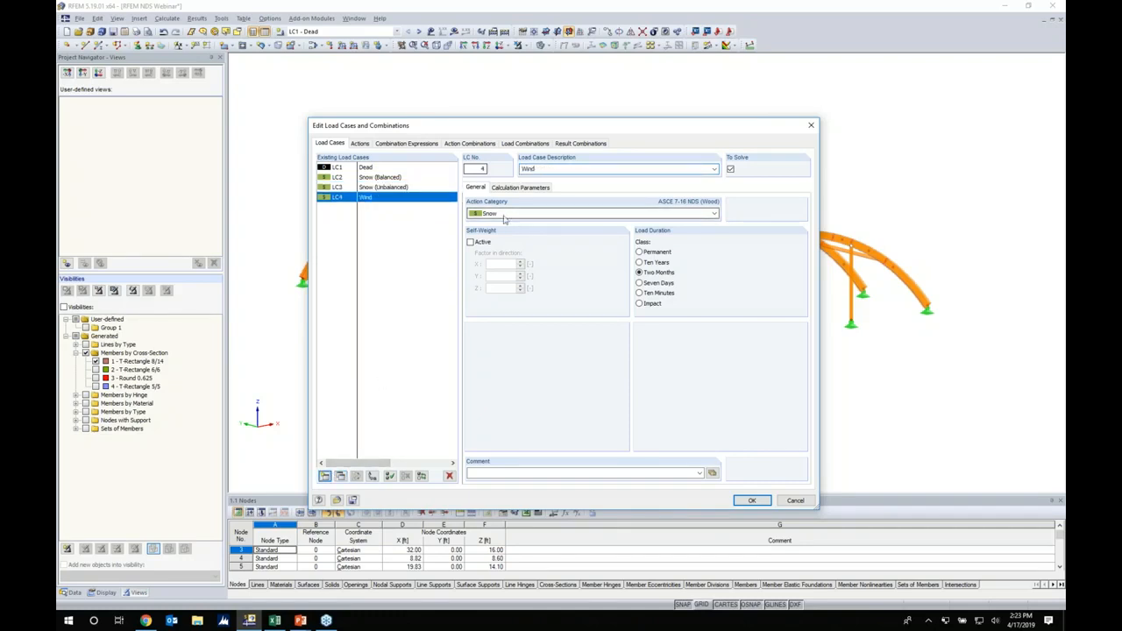
{"action": "left_click", "coordinate": [504, 215]}
{"action": "left_click", "coordinate": [489, 330]}
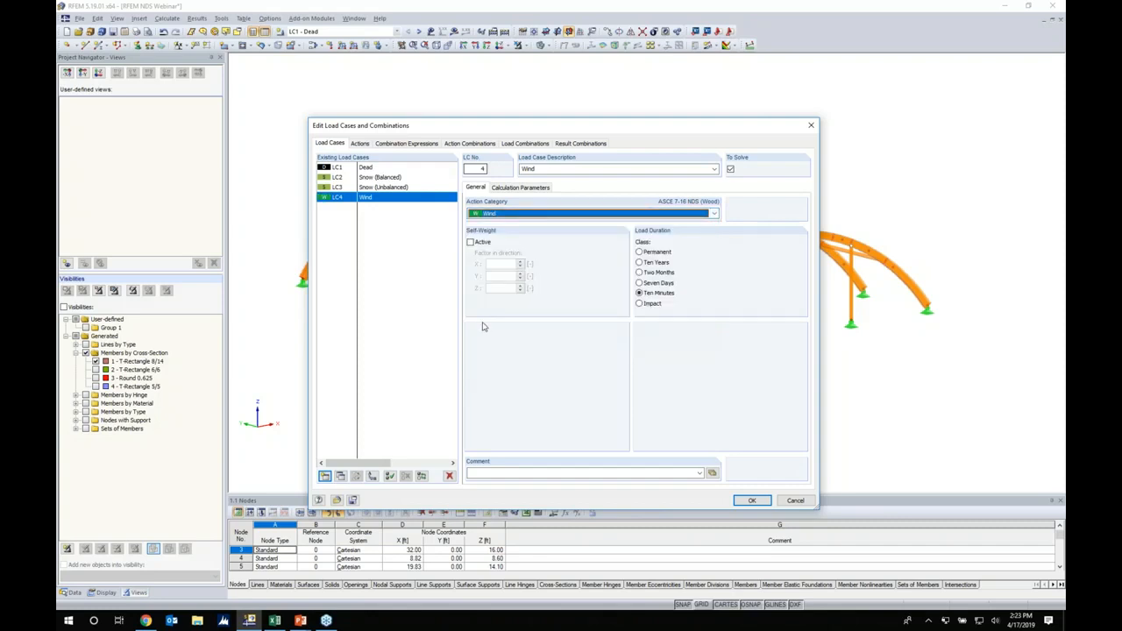
Step: Review how the load cases act within the snow and wind actions, and check the LRFD and ASD combination expressions
{"action": "left_click", "coordinate": [361, 143]}
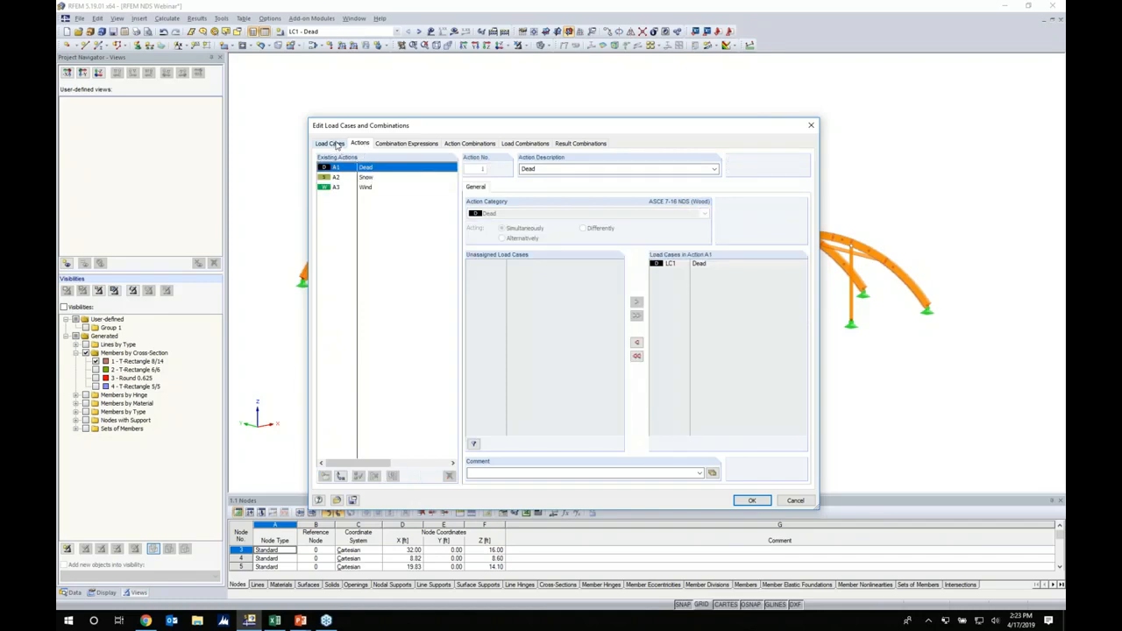
{"action": "left_click", "coordinate": [366, 178]}
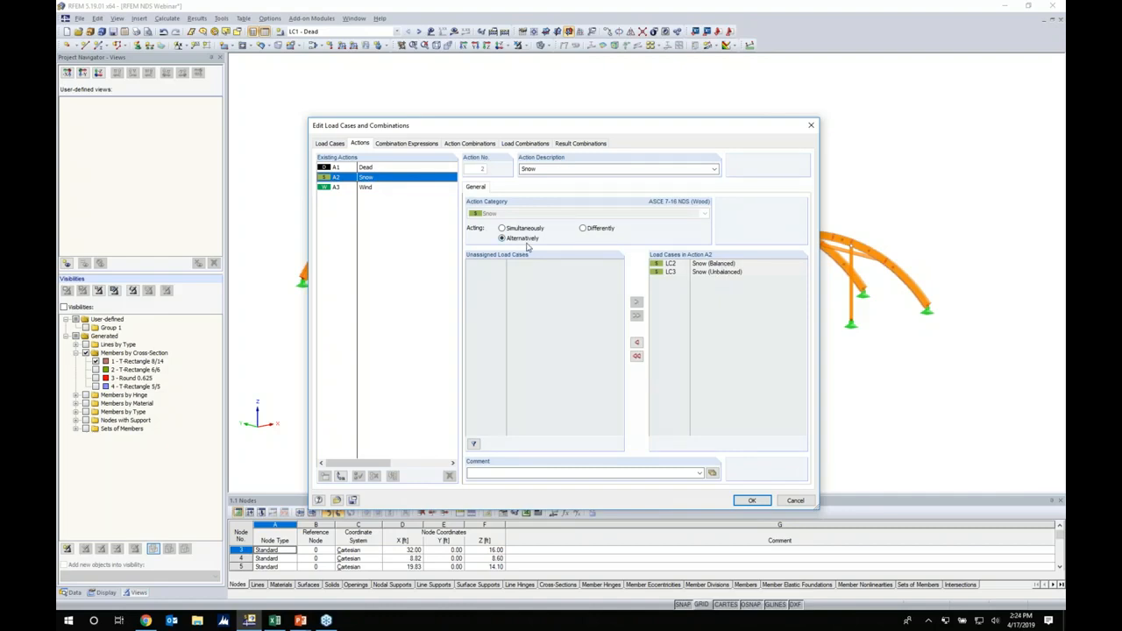
{"action": "left_click", "coordinate": [372, 190]}
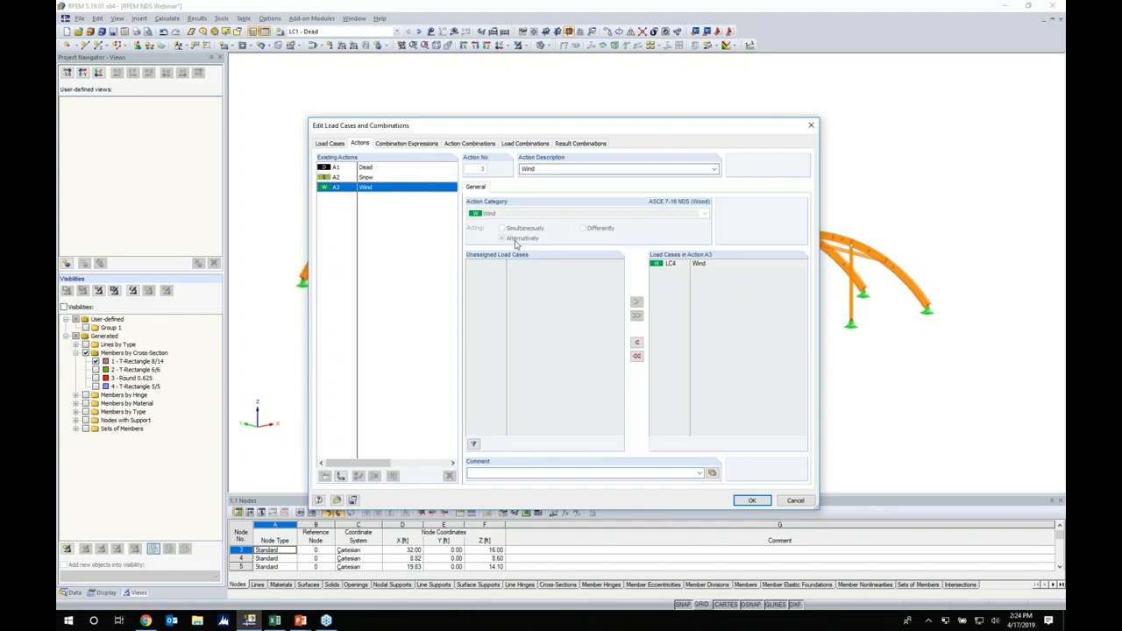
{"action": "left_click", "coordinate": [420, 144]}
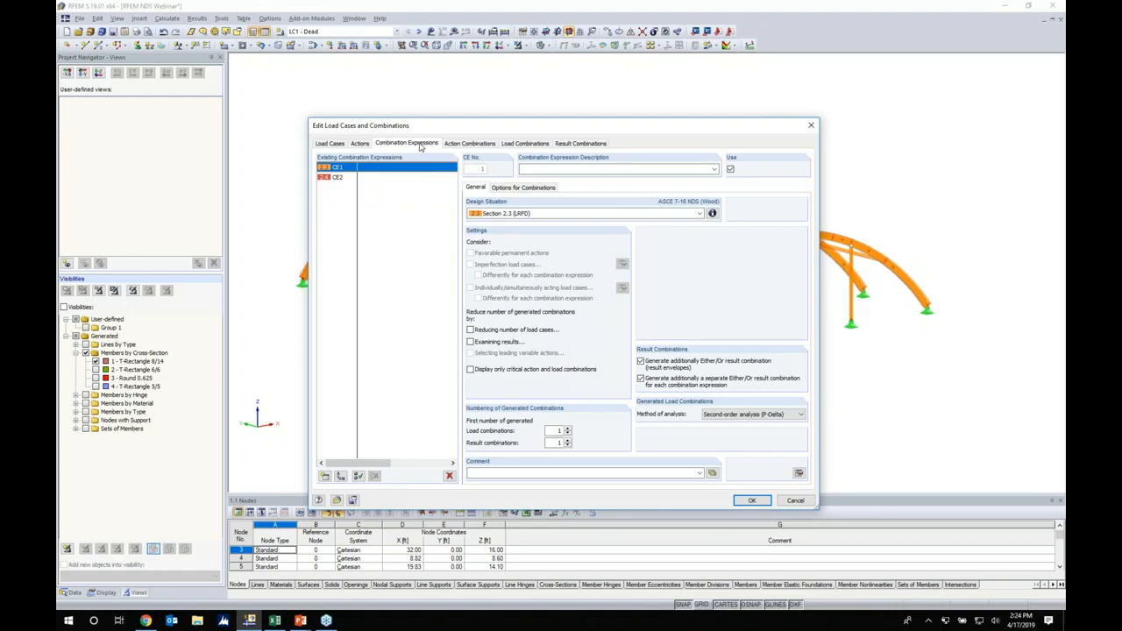
{"action": "left_click", "coordinate": [342, 178]}
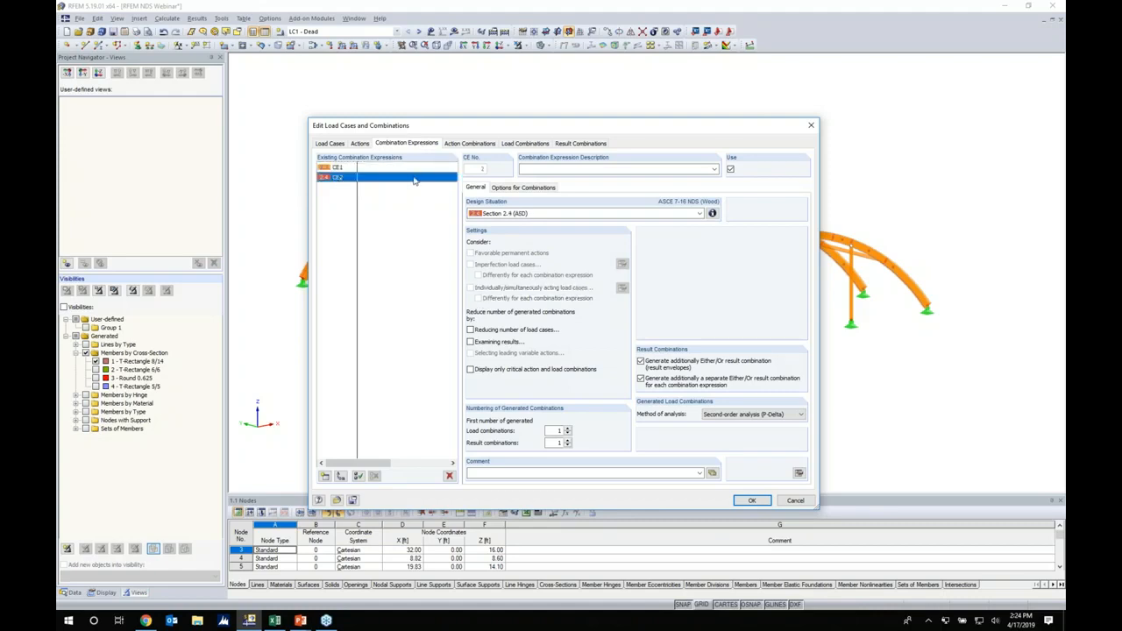
Step: Generate the load and result combinations for LRFD and ASD, check them, and accept the load case definitions
{"action": "left_click", "coordinate": [525, 143]}
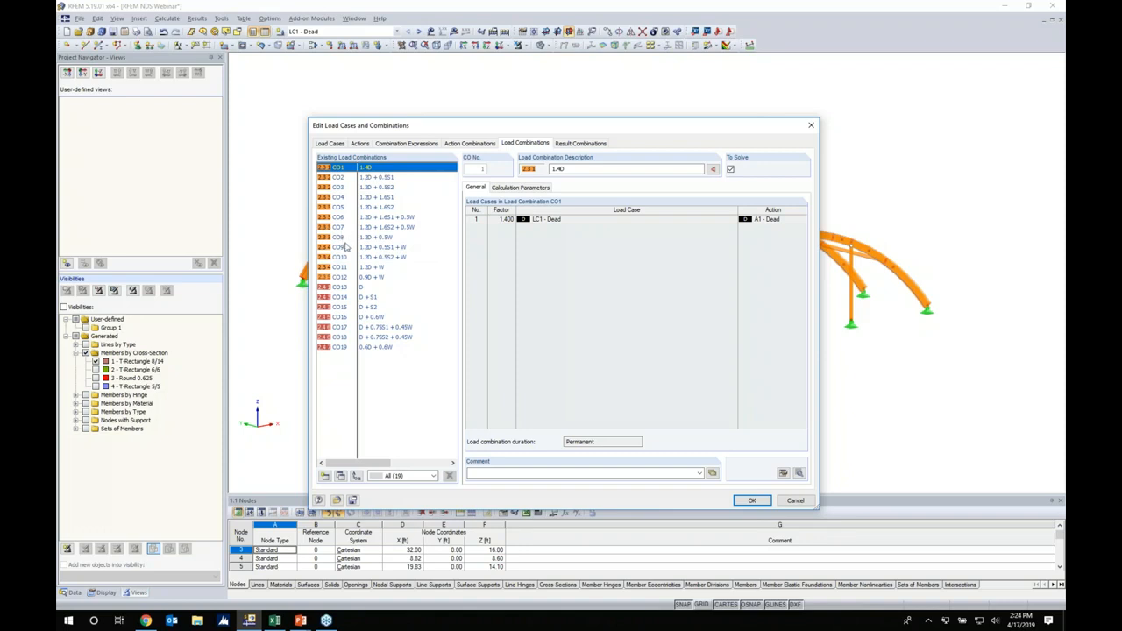
{"action": "left_click", "coordinate": [363, 288]}
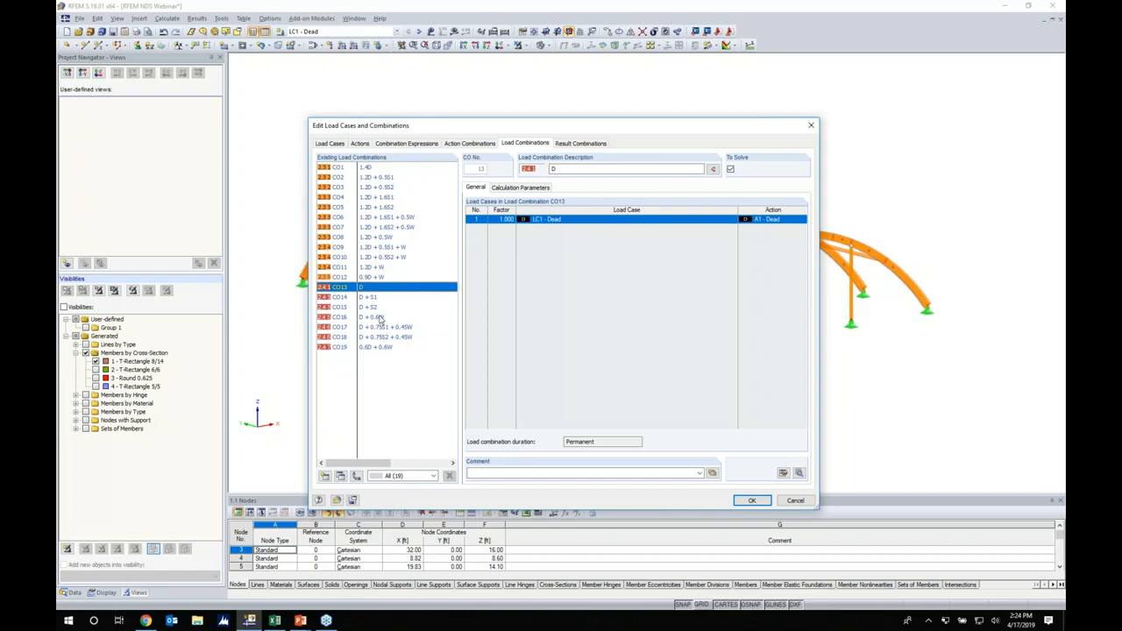
{"action": "left_click", "coordinate": [569, 144]}
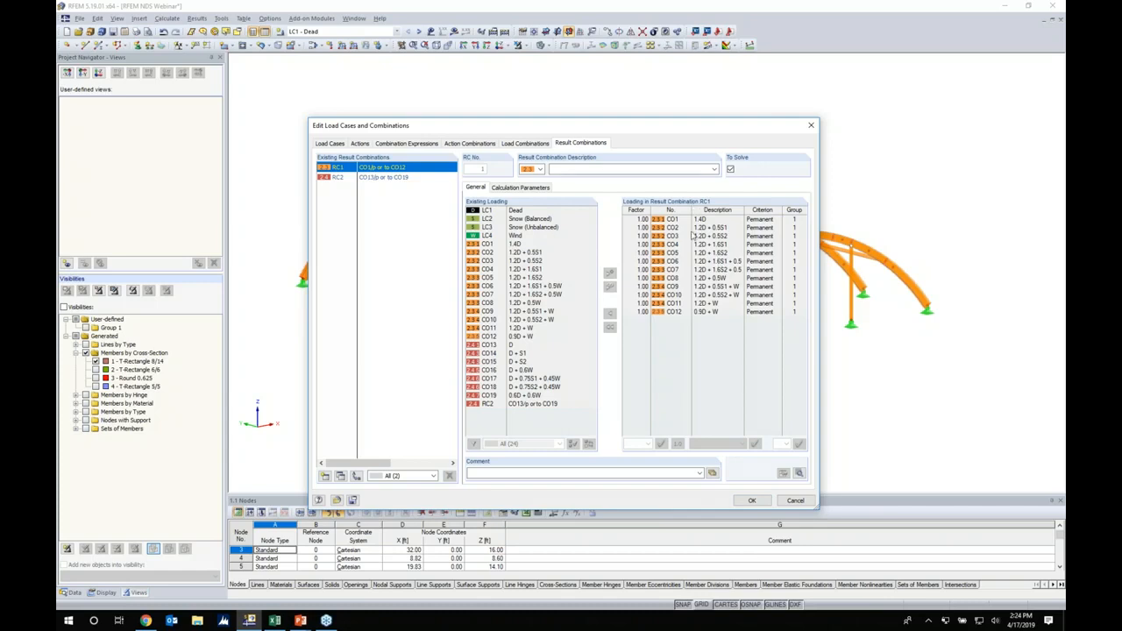
{"action": "left_click", "coordinate": [395, 177]}
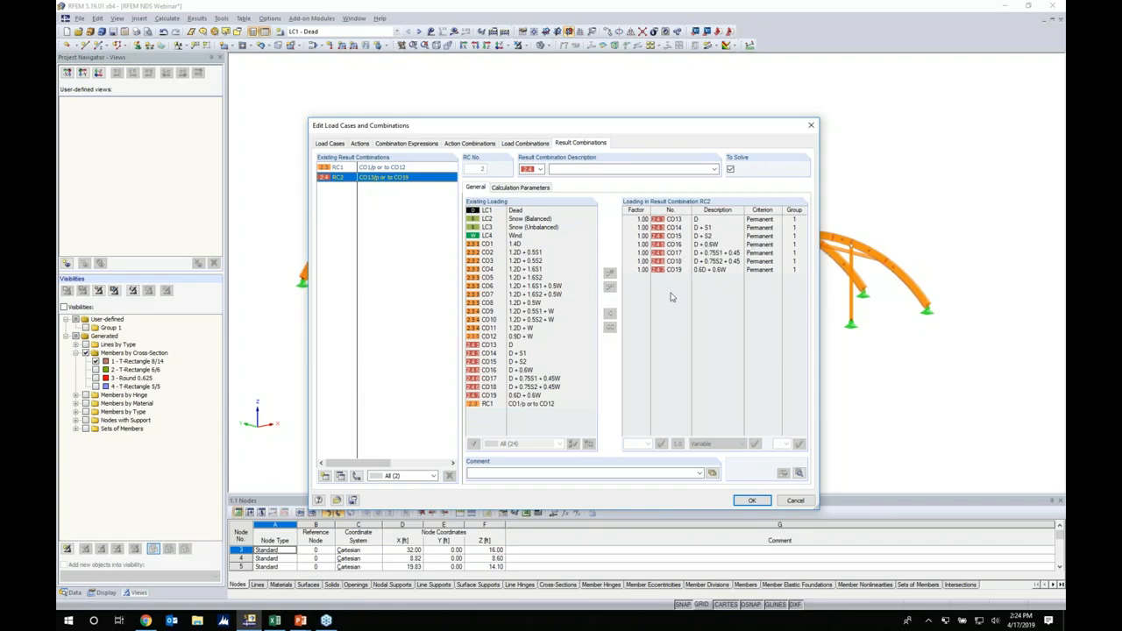
{"action": "left_click", "coordinate": [751, 500]}
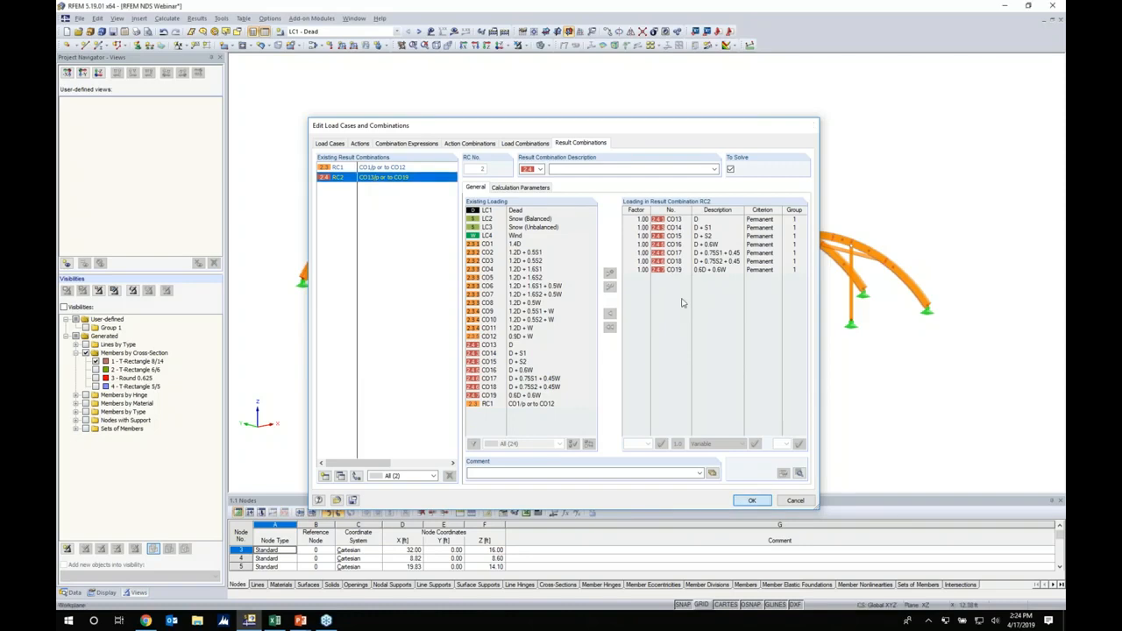
Step: Set LC1 - Dead as the current load case
{"action": "left_click", "coordinate": [397, 31]}
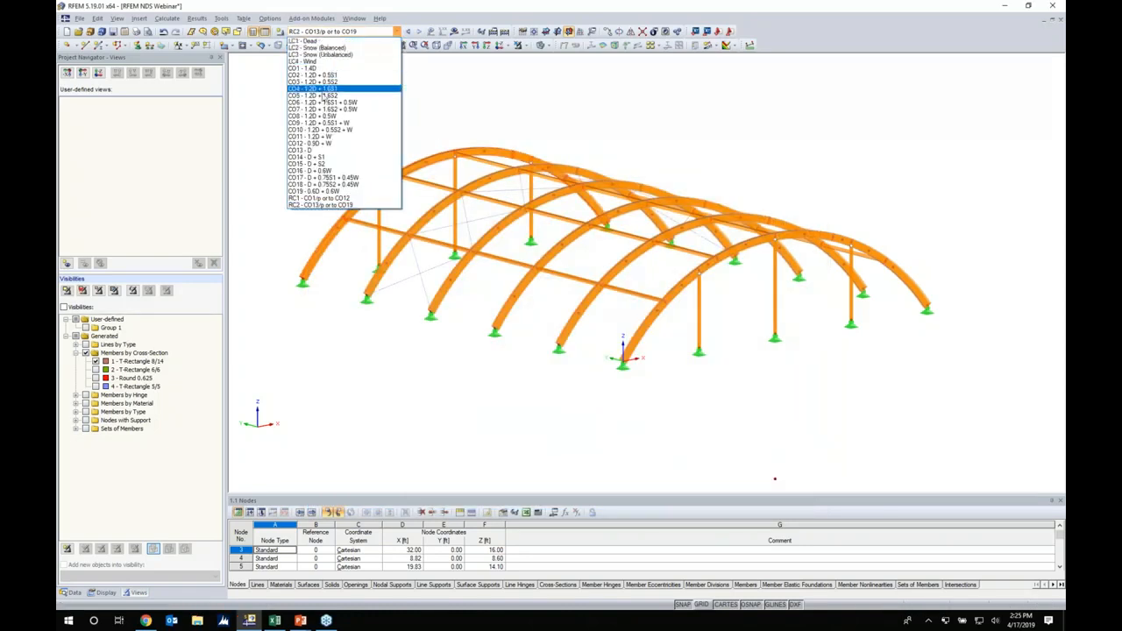
{"action": "left_click", "coordinate": [306, 42]}
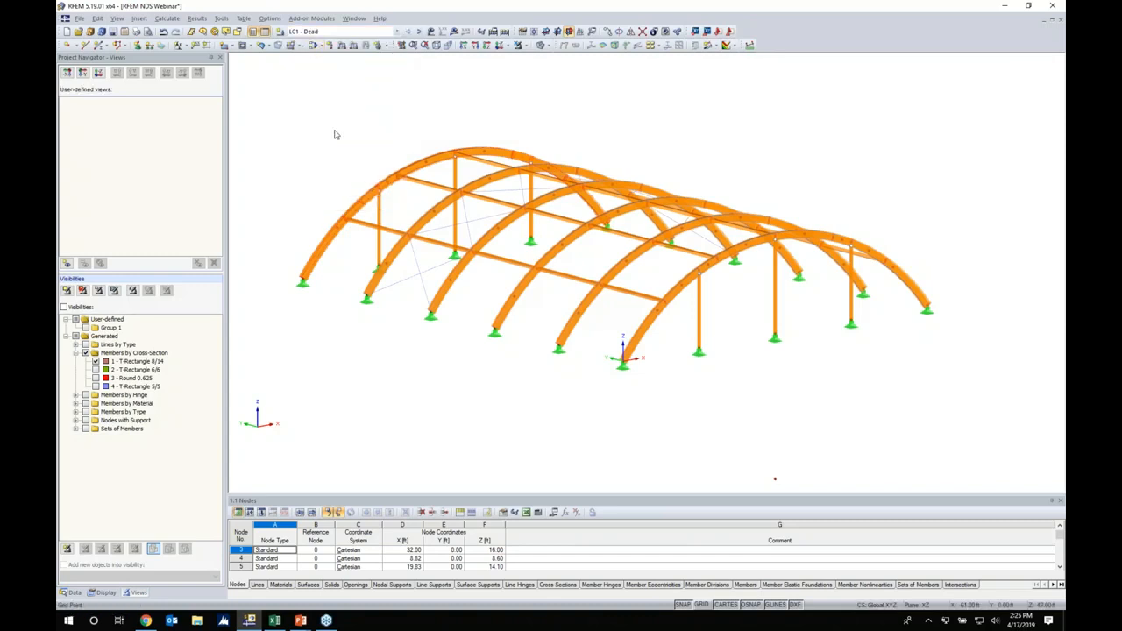
Step: Apply a 0.6 kip initial prestress member load in LC1 to the diagonal bracing rods of the braced bay, selected together
{"action": "middle_click_drag", "start_coordinate": [320, 162], "coordinate": [550, 142]}
{"action": "scroll", "coordinate": [528, 251], "scroll_direction": "up", "scroll_amount": 4}
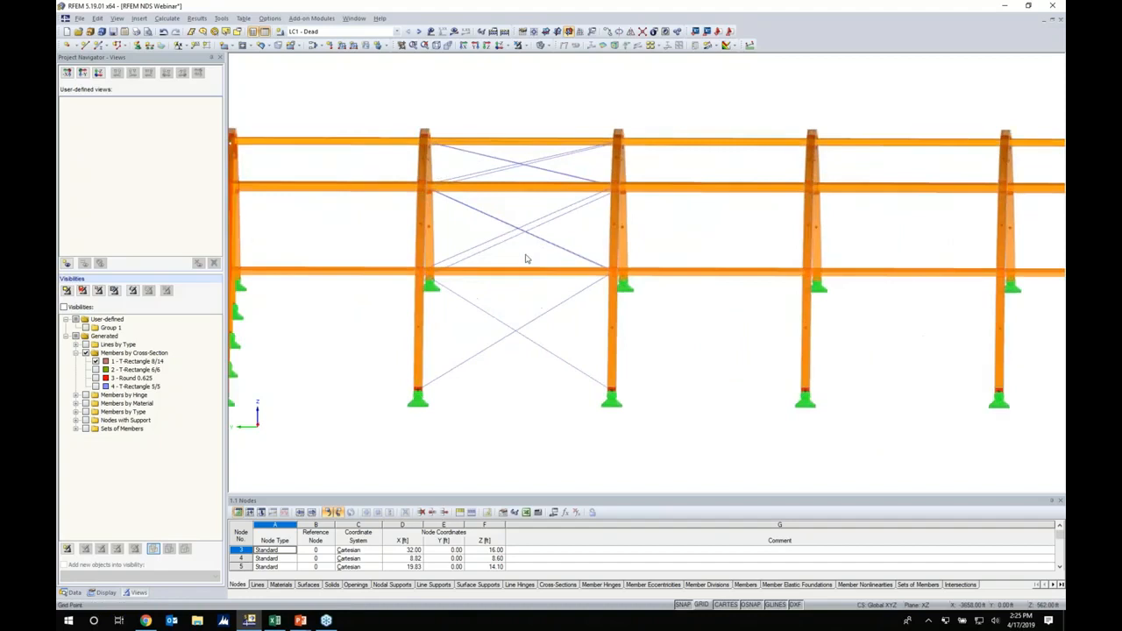
{"action": "left_click_drag", "start_coordinate": [530, 377], "coordinate": [497, 310]}
{"action": "left_click_drag", "start_coordinate": [531, 250], "coordinate": [499, 150]}
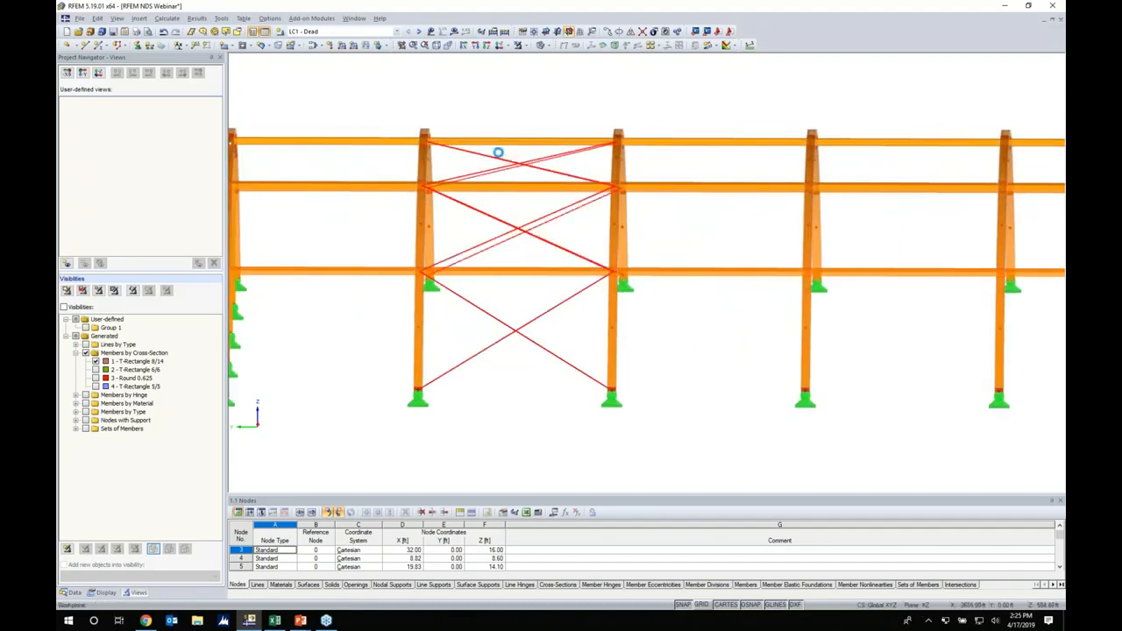
{"action": "middle_click_drag", "start_coordinate": [730, 340], "coordinate": [582, 375], "text": "ctrl"}
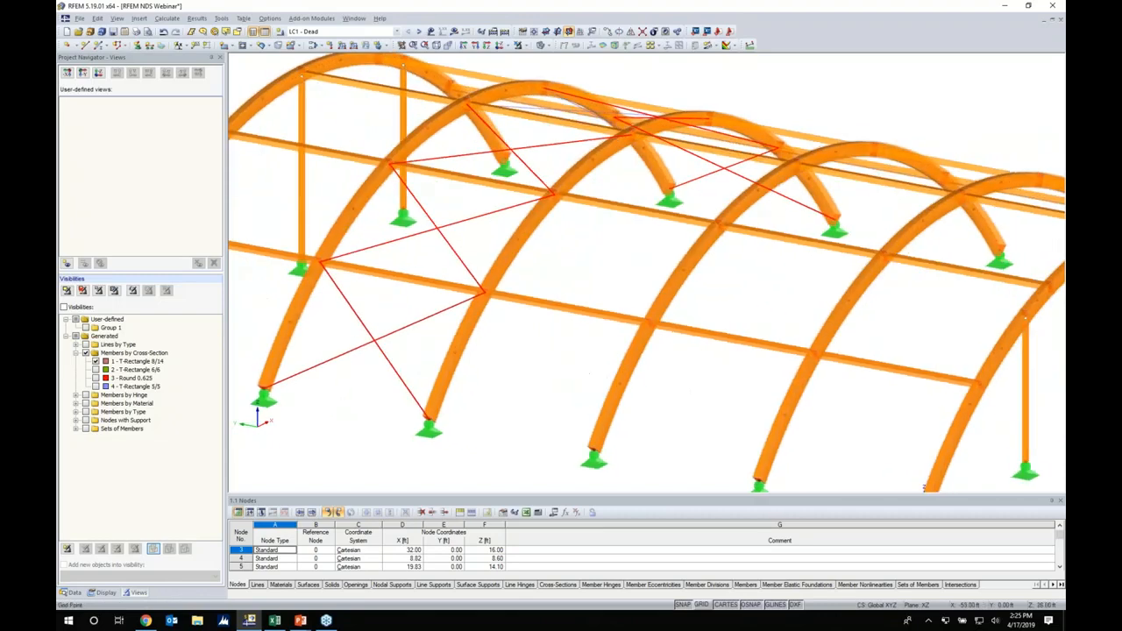
{"action": "scroll", "coordinate": [581, 372], "scroll_direction": "down", "scroll_amount": 1}
{"action": "scroll", "coordinate": [599, 351], "scroll_direction": "down", "scroll_amount": 4}
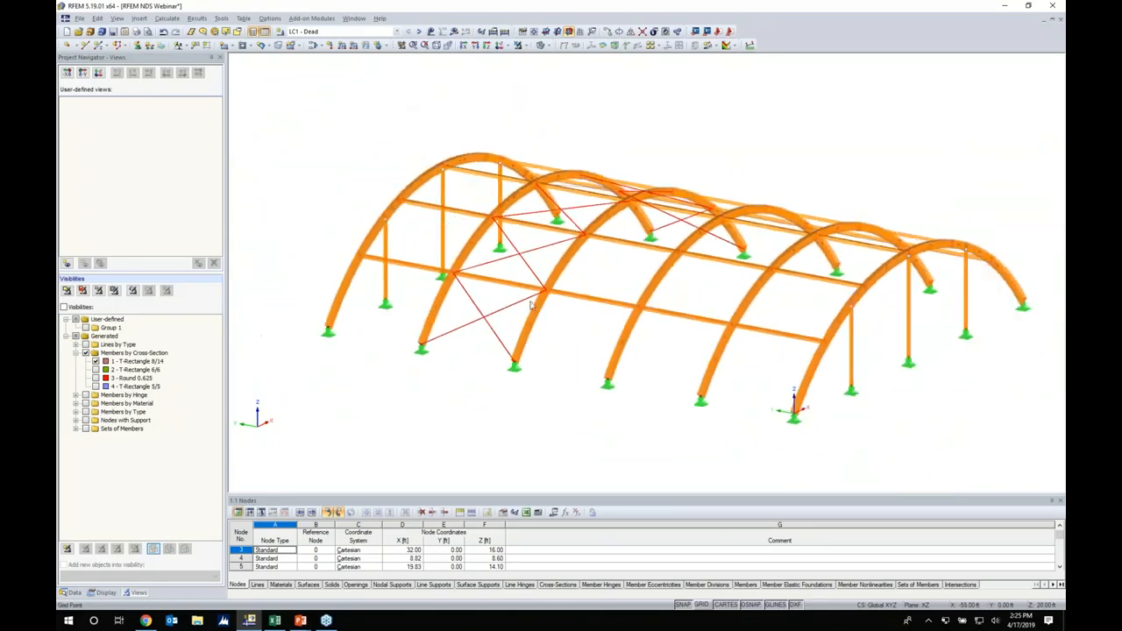
{"action": "left_click", "coordinate": [342, 45]}
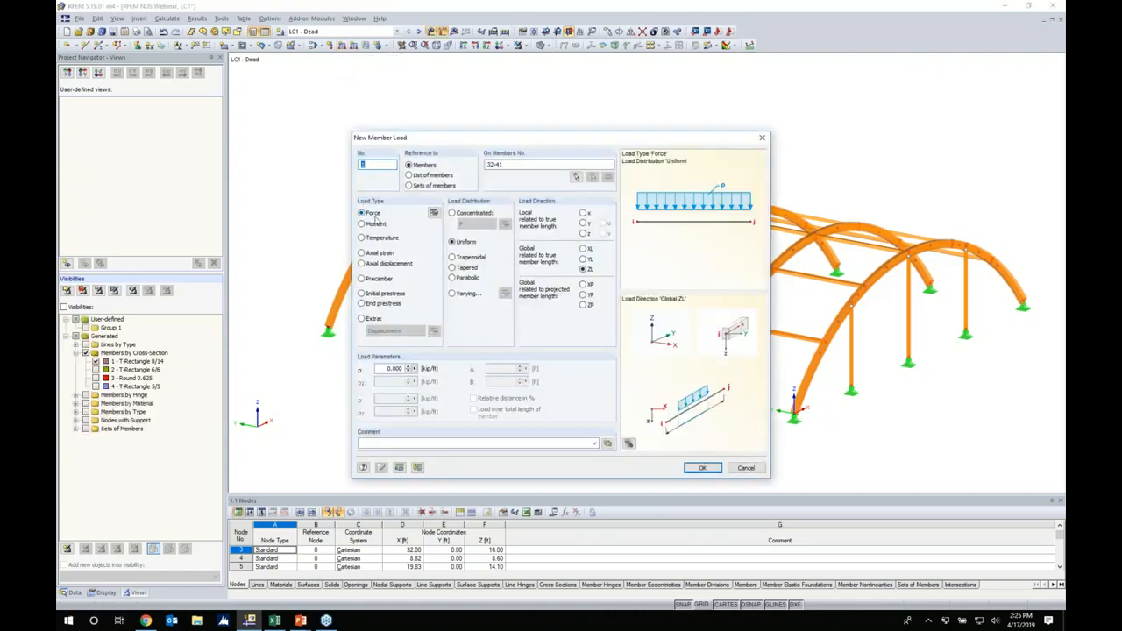
{"action": "left_click", "coordinate": [363, 293]}
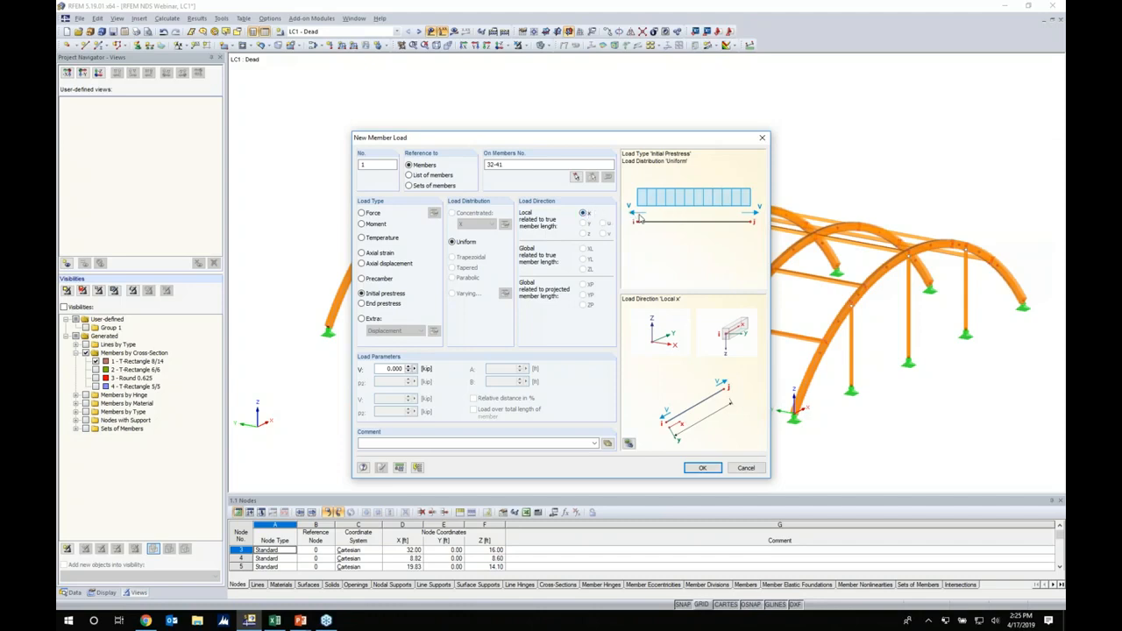
{"action": "left_click_drag", "start_coordinate": [469, 369], "coordinate": [470, 369]}
{"action": "type", "text": "0"}
{"action": "left_click", "coordinate": [702, 467]}
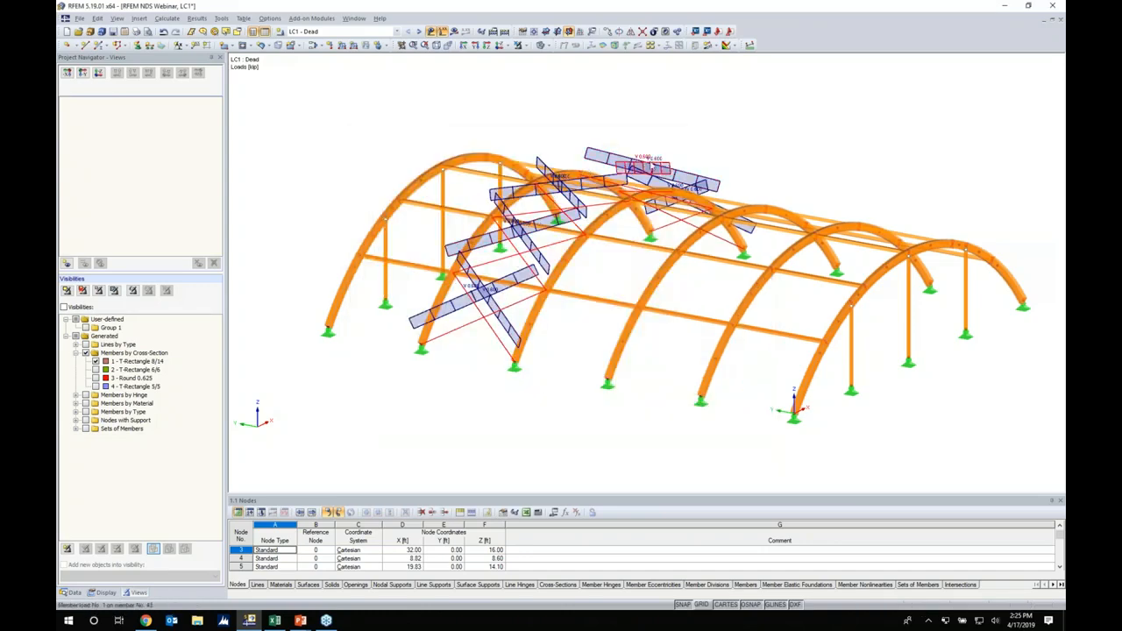
Step: Apply the same 0.6 kip initial prestress to the two remaining crossed bracing rods near the crown, members 42 and 43
{"action": "middle_click_drag", "start_coordinate": [809, 132], "coordinate": [628, 180], "text": "ctrl"}
{"action": "scroll", "coordinate": [713, 173], "scroll_direction": "up", "scroll_amount": 2}
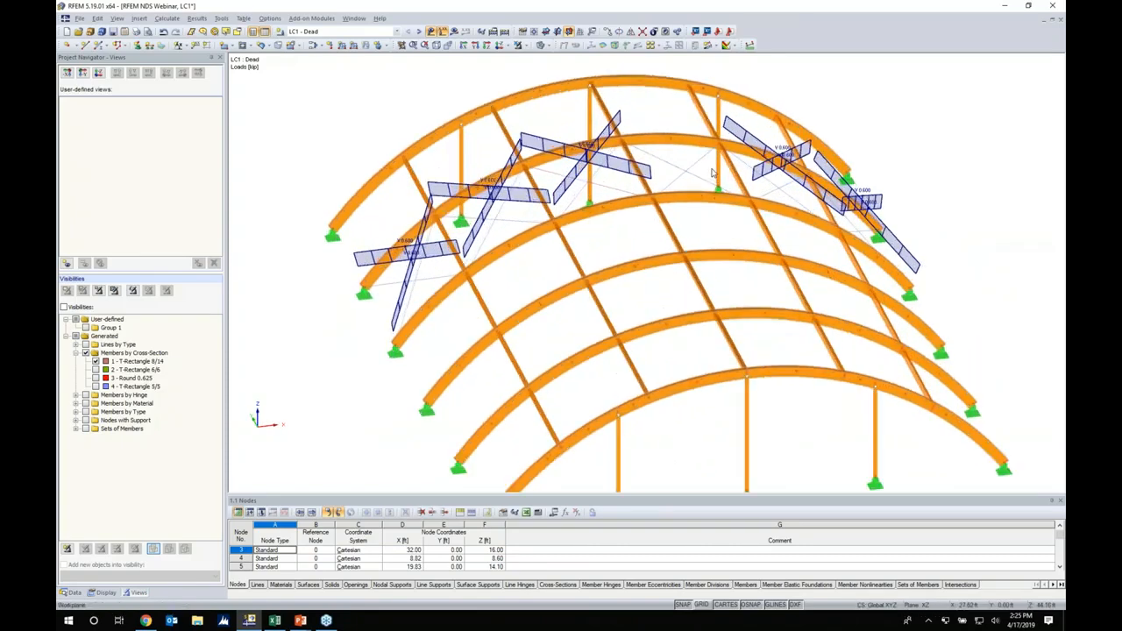
{"action": "scroll", "coordinate": [712, 173], "scroll_direction": "up", "scroll_amount": 2}
{"action": "scroll", "coordinate": [697, 188], "scroll_direction": "up", "scroll_amount": 3}
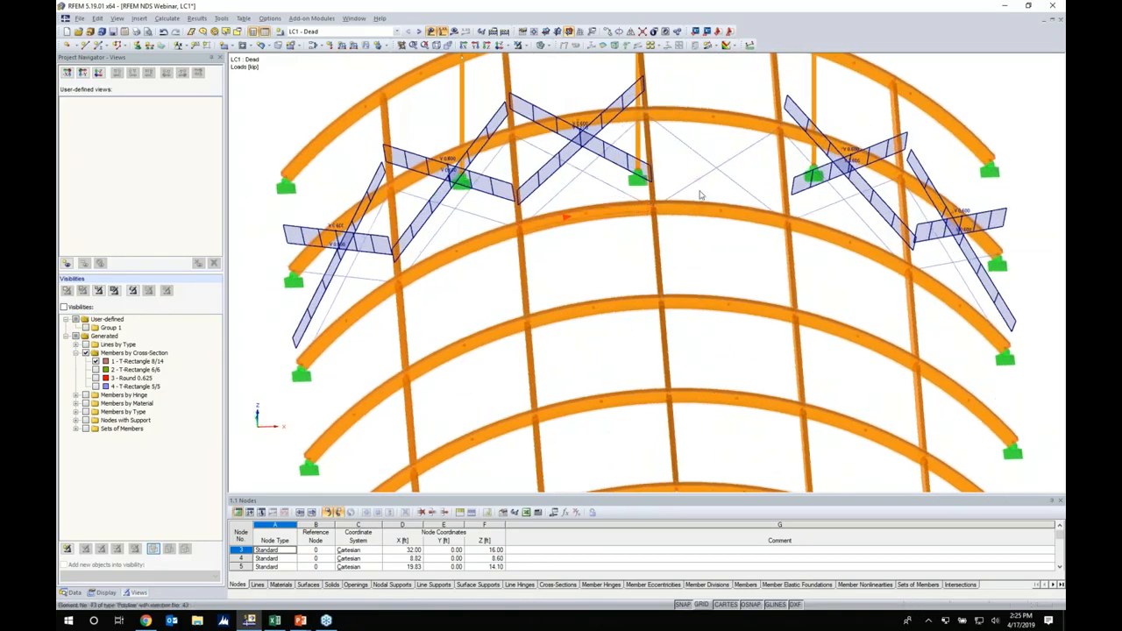
{"action": "left_click", "coordinate": [712, 166]}
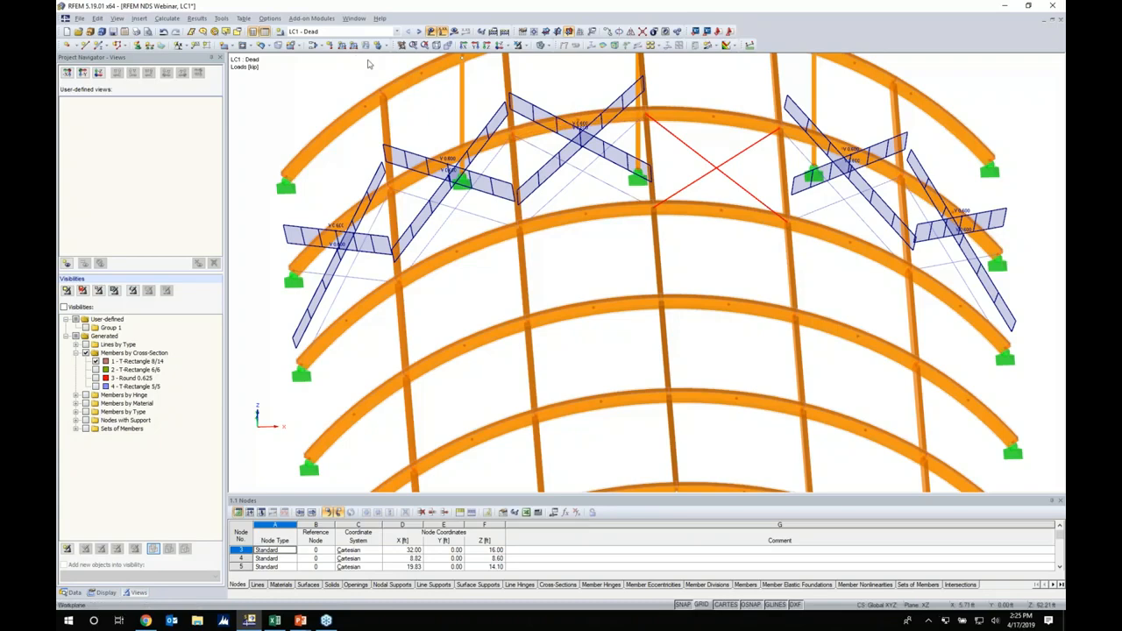
{"action": "left_click", "coordinate": [342, 45]}
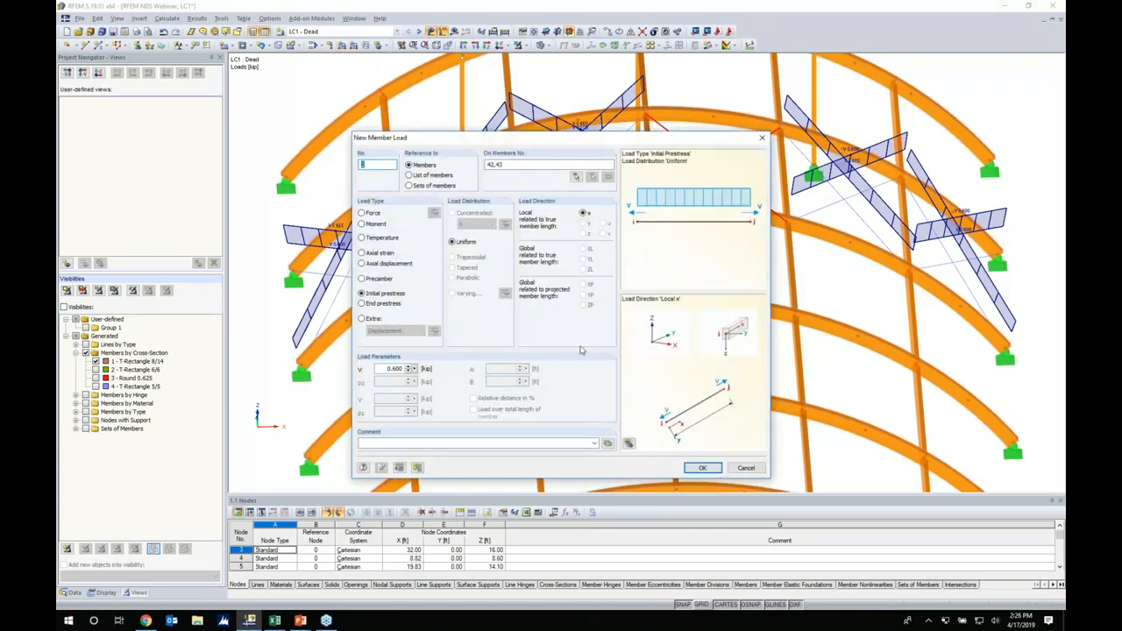
{"action": "left_click", "coordinate": [710, 467]}
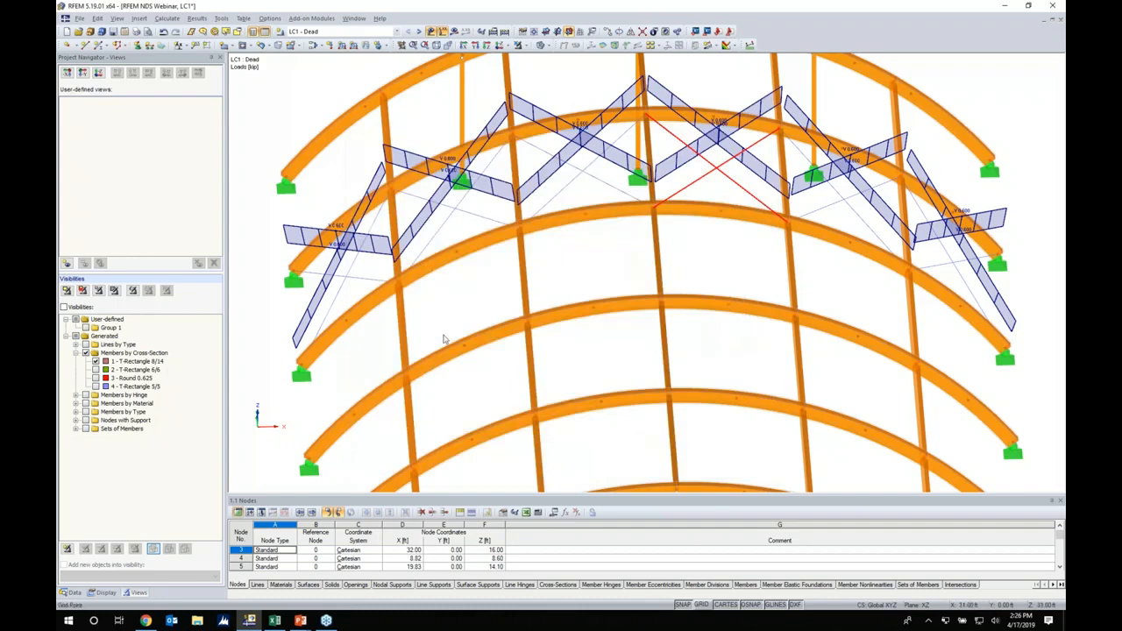
Step: Activate the generated visibility so that only the T-Rectangle 8/14 arch members are active
{"action": "middle_click_drag", "start_coordinate": [450, 366], "coordinate": [635, 282], "text": "ctrl"}
{"action": "middle_click_drag", "start_coordinate": [458, 393], "coordinate": [537, 360]}
{"action": "scroll", "coordinate": [537, 359], "scroll_direction": "down", "scroll_amount": 2}
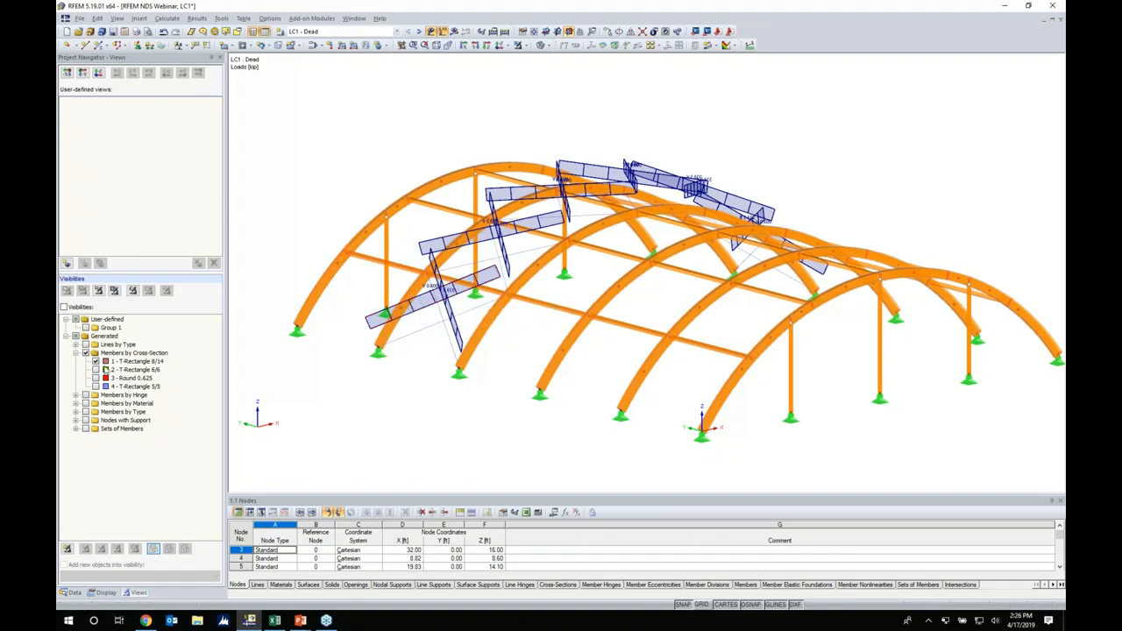
{"action": "left_click", "coordinate": [107, 319]}
{"action": "left_click", "coordinate": [97, 361]}
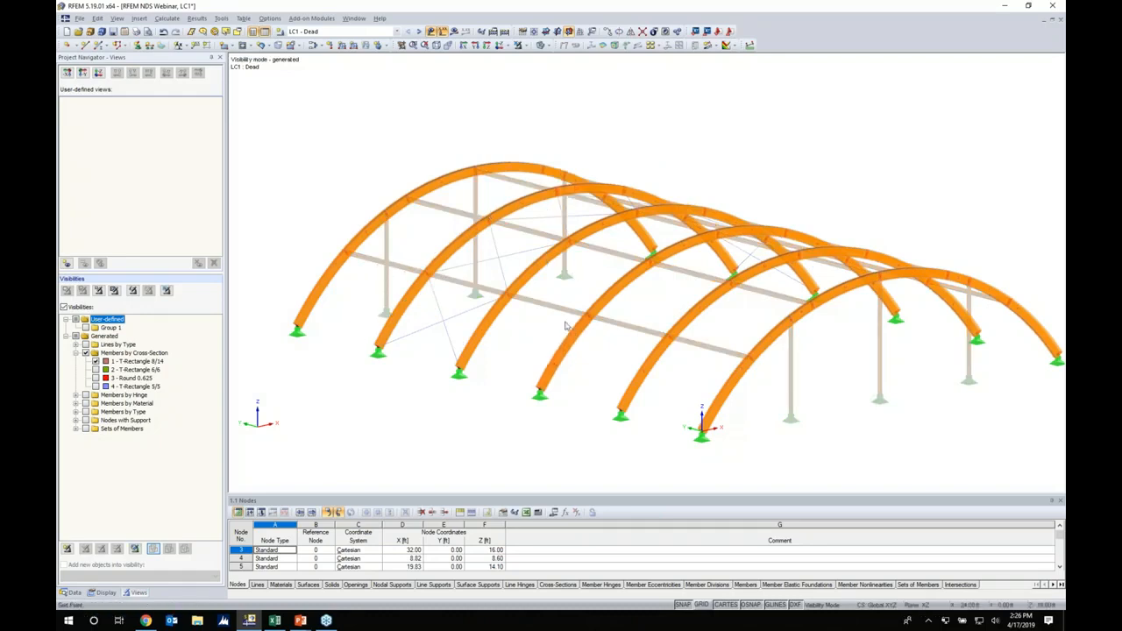
{"action": "scroll", "coordinate": [533, 323], "scroll_direction": "down", "scroll_amount": 1}
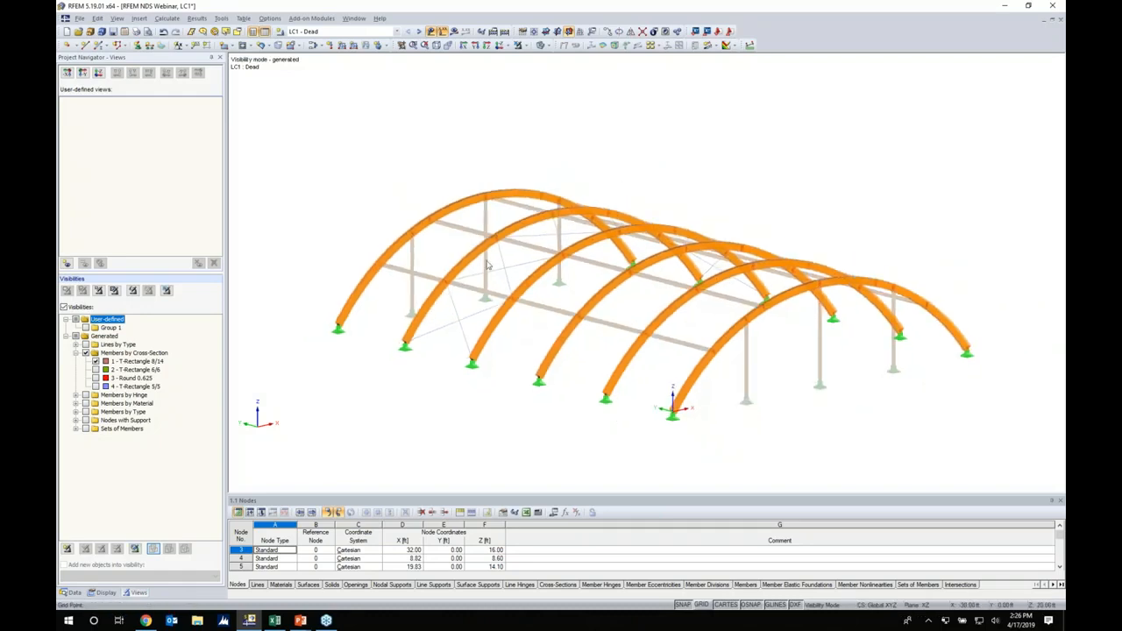
Step: Apply a uniform force of -0.1 kip/ft in global ZL direction to the member sets of the four interior arches in LC1
{"action": "left_click", "coordinate": [343, 46]}
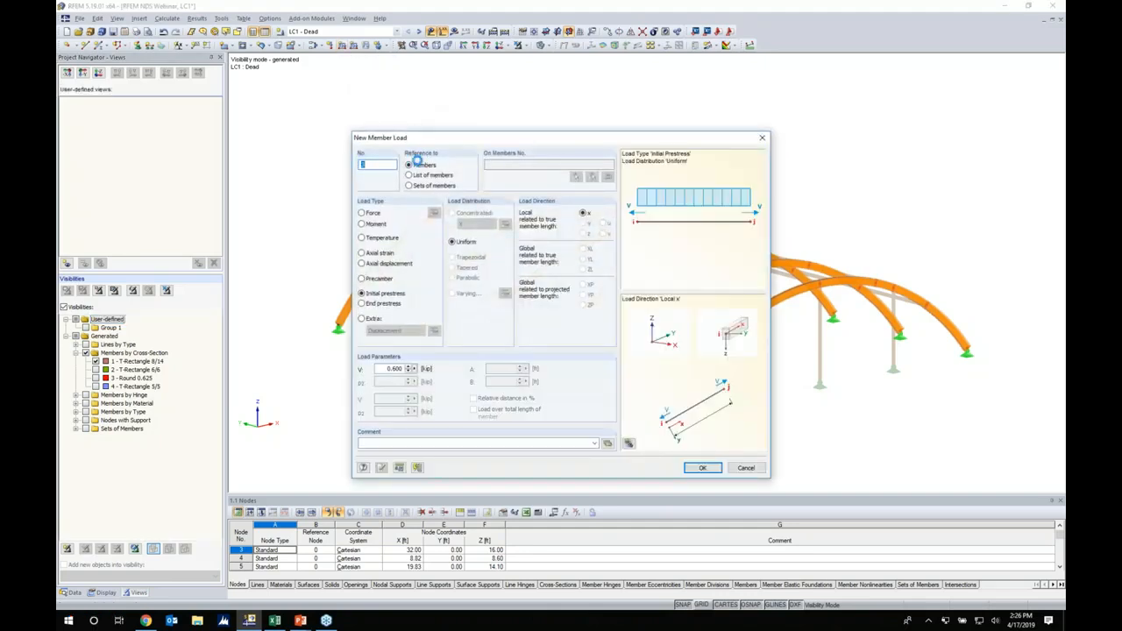
{"action": "left_click", "coordinate": [408, 186]}
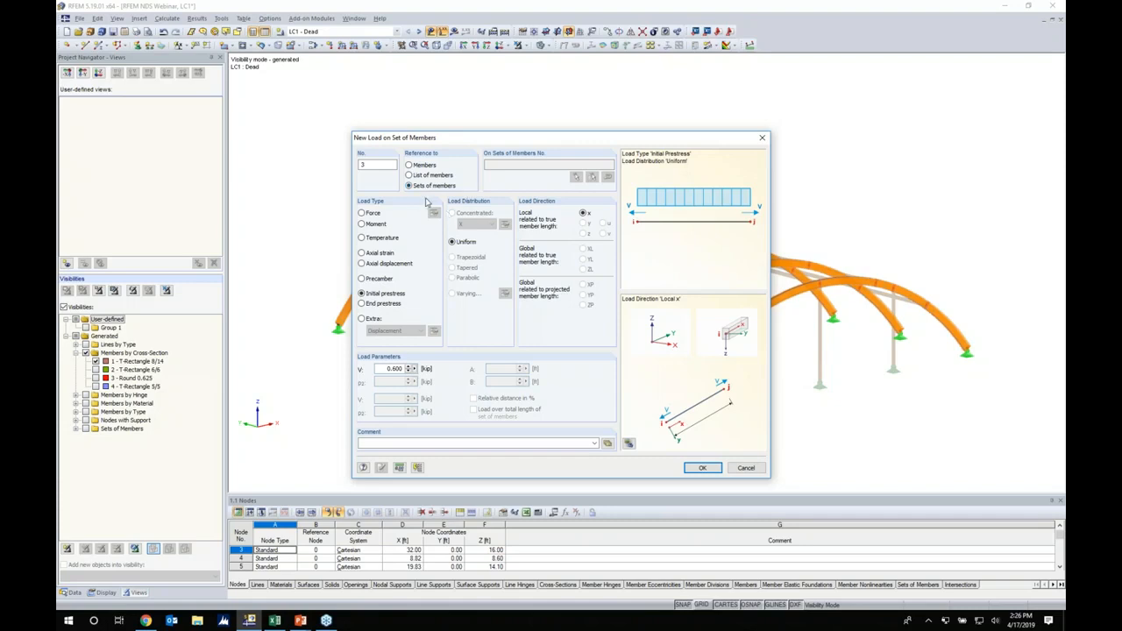
{"action": "left_click", "coordinate": [362, 214]}
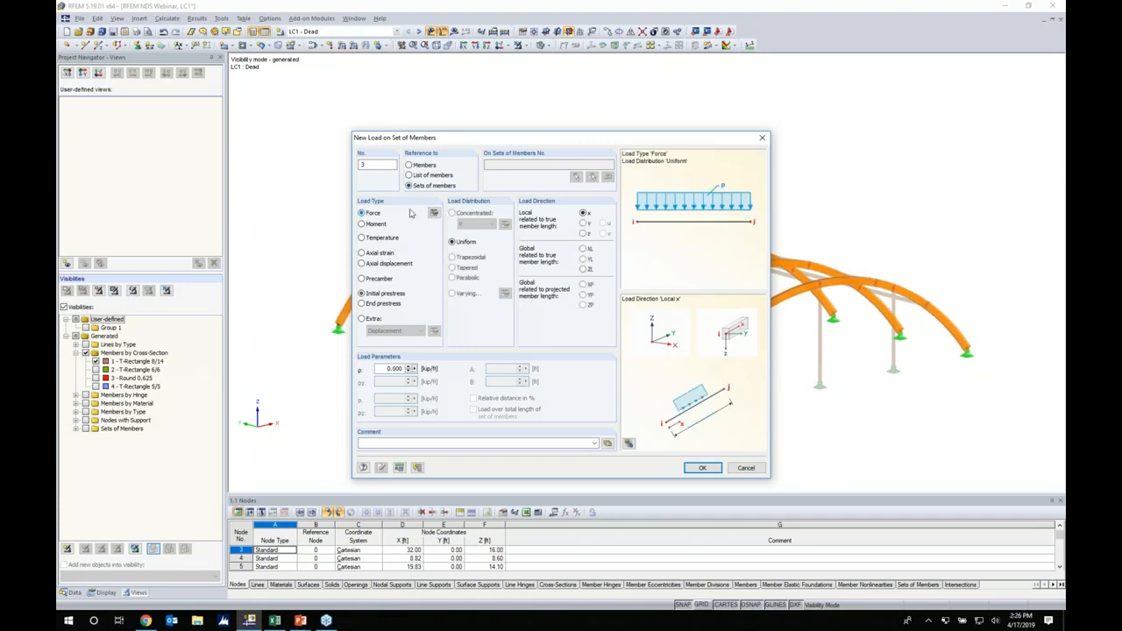
{"action": "left_click", "coordinate": [584, 269]}
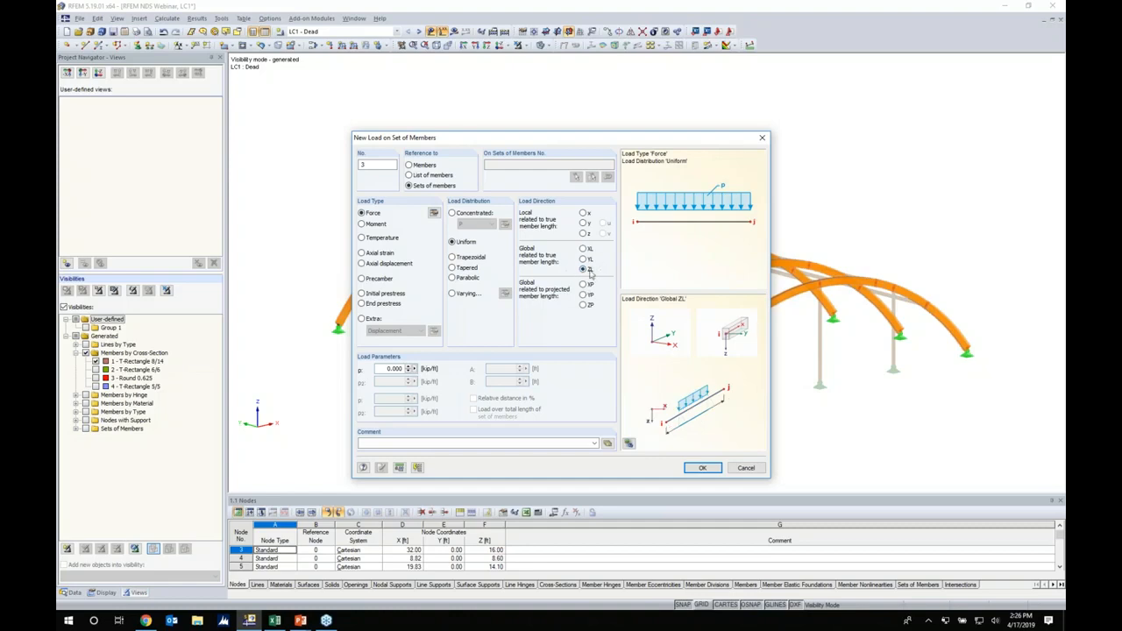
{"action": "double_click", "coordinate": [380, 369]}
{"action": "type", "text": "-0.1"}
{"action": "left_click", "coordinate": [703, 469]}
{"action": "middle_click_drag", "start_coordinate": [557, 413], "coordinate": [803, 394], "text": "ctrl"}
{"action": "left_click_drag", "start_coordinate": [839, 406], "coordinate": [476, 157]}
{"action": "middle_click_drag", "start_coordinate": [718, 160], "coordinate": [556, 153], "text": "ctrl"}
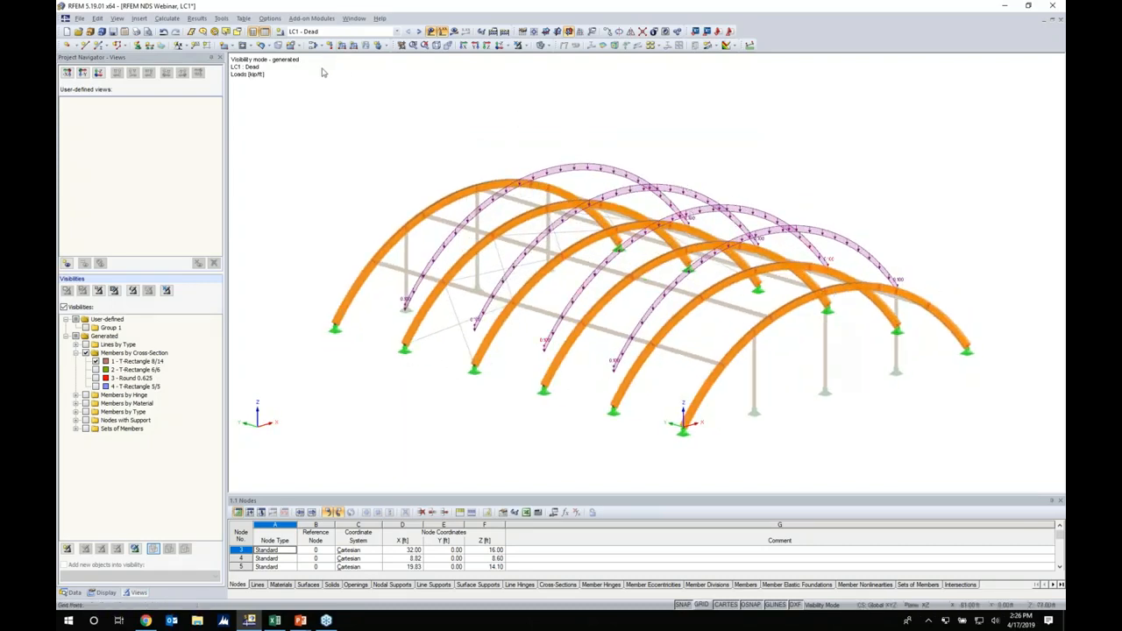
Step: Apply a uniform -0.05 kip/ft global ZL load to the two end arch sets and make LC2 - Snow (Balanced) current
{"action": "left_click", "coordinate": [343, 44]}
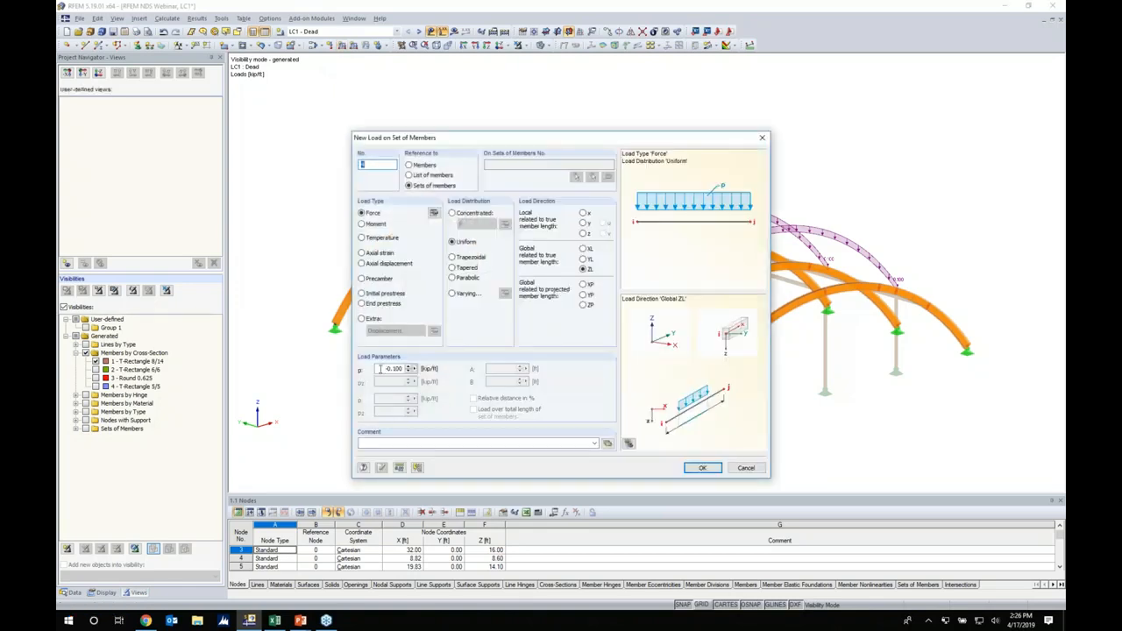
{"action": "type", "text": "-0.0"}
{"action": "key", "text": "Return"}
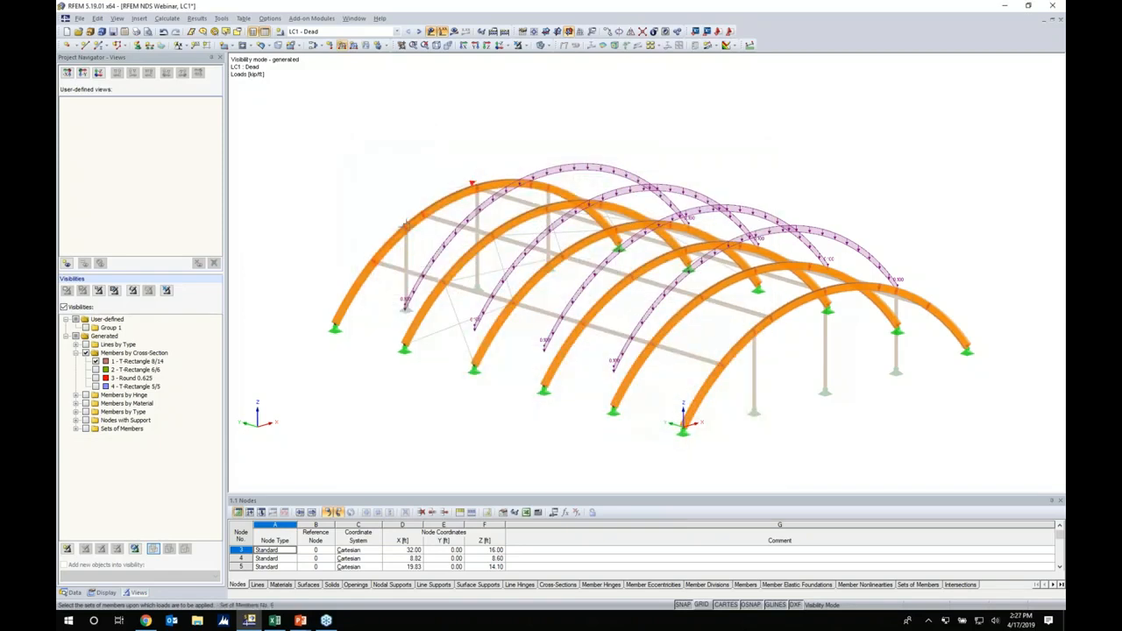
{"action": "left_click", "coordinate": [405, 226]}
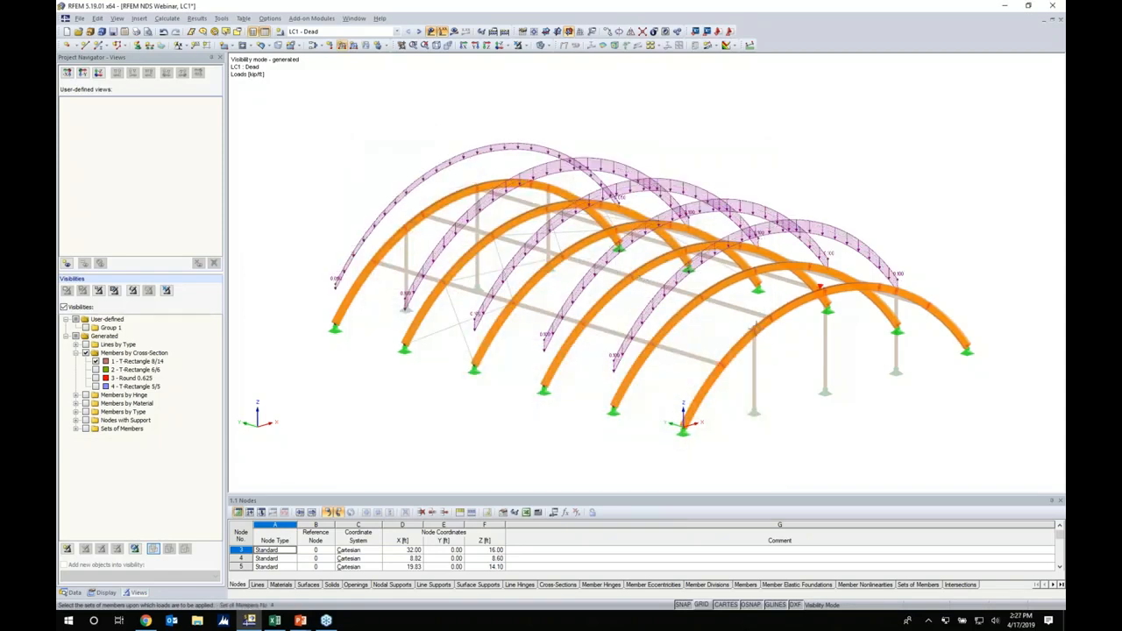
{"action": "left_click", "coordinate": [795, 315]}
{"action": "key", "text": "Escape"}
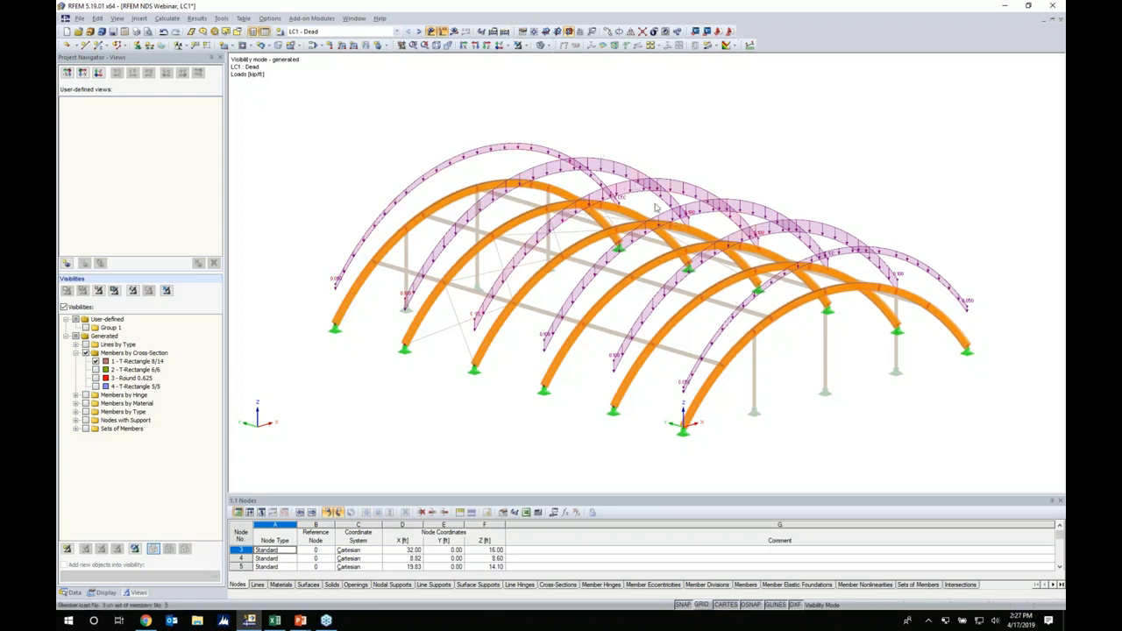
{"action": "left_click", "coordinate": [418, 31]}
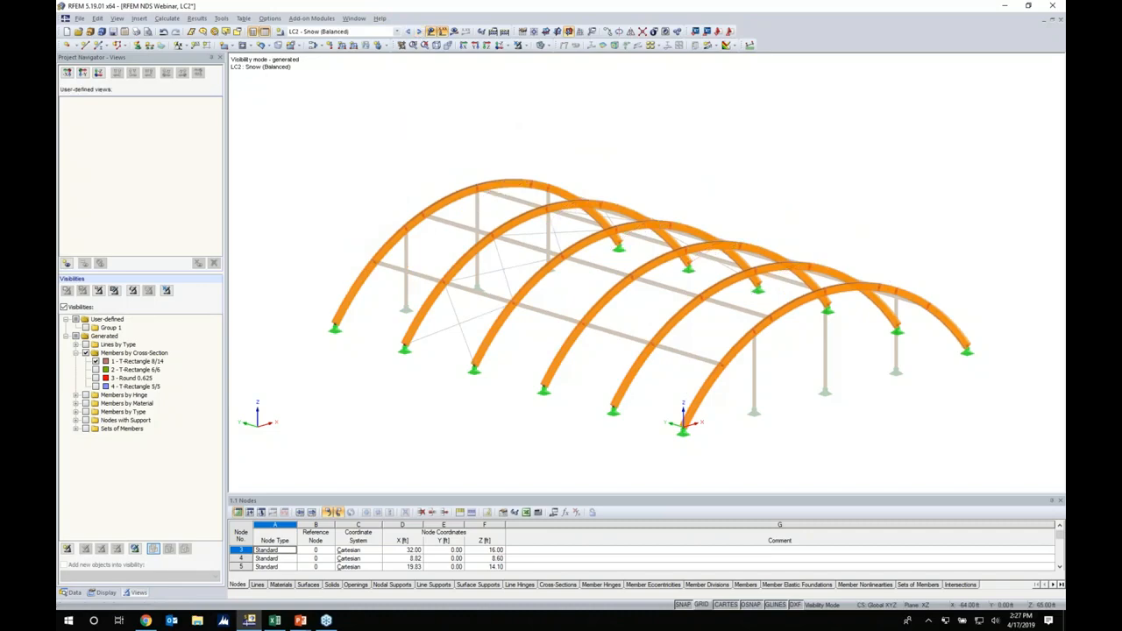
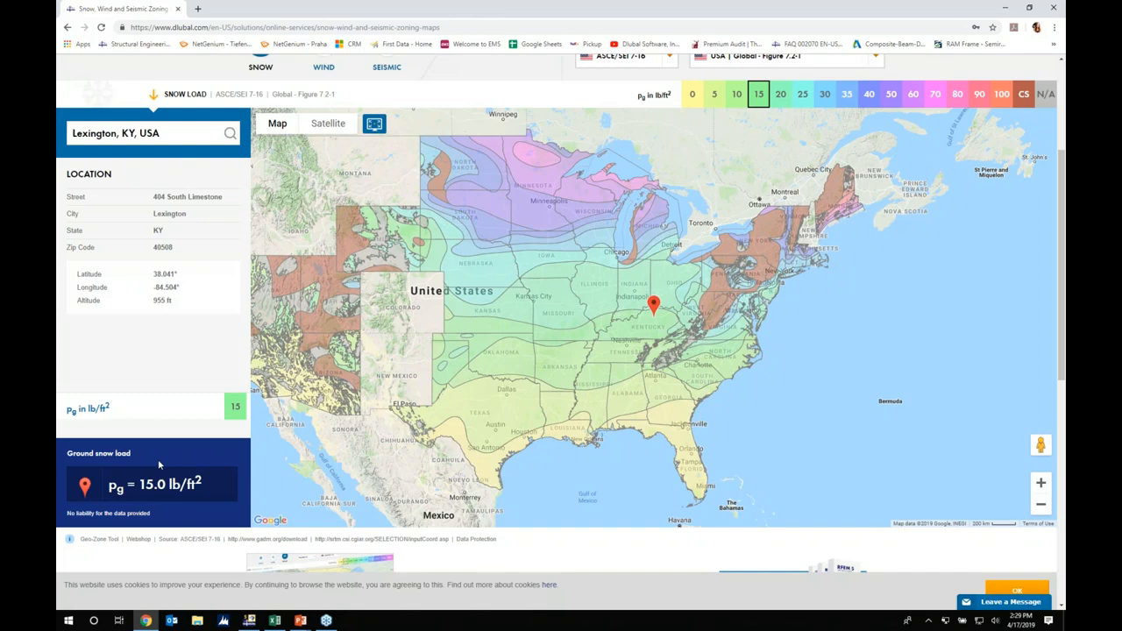
Step: Switch to the Snow Loads.xlsx workbook in Excel, examine the snow calculation and the Balanced (16') sheet, and return to RFEM
{"action": "key", "text": "super+Tab"}
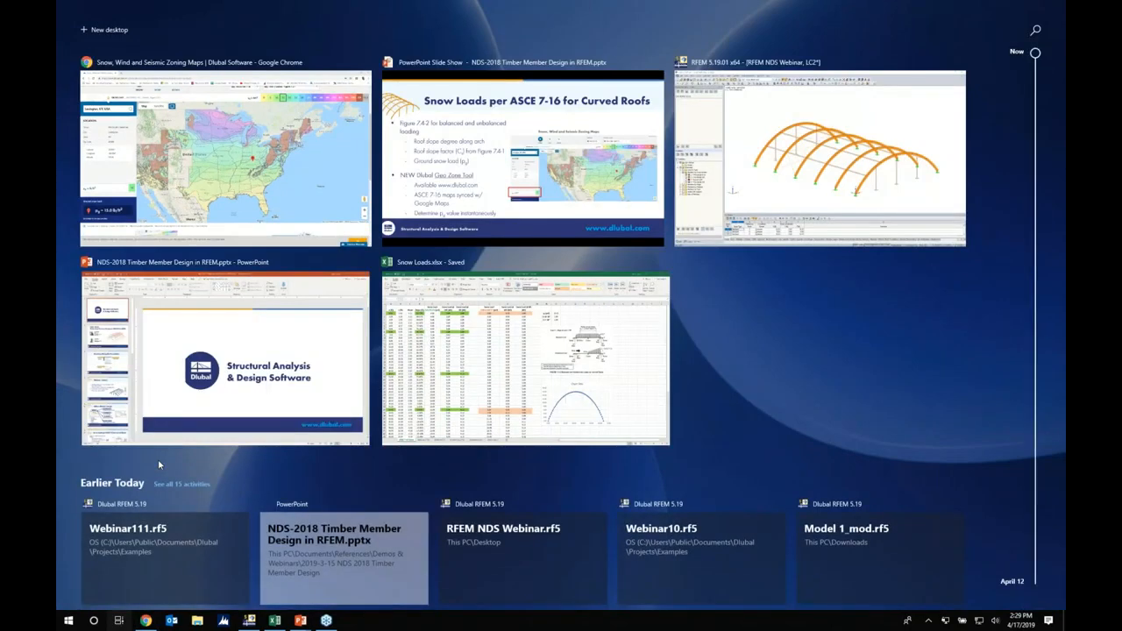
{"action": "left_click", "coordinate": [526, 359]}
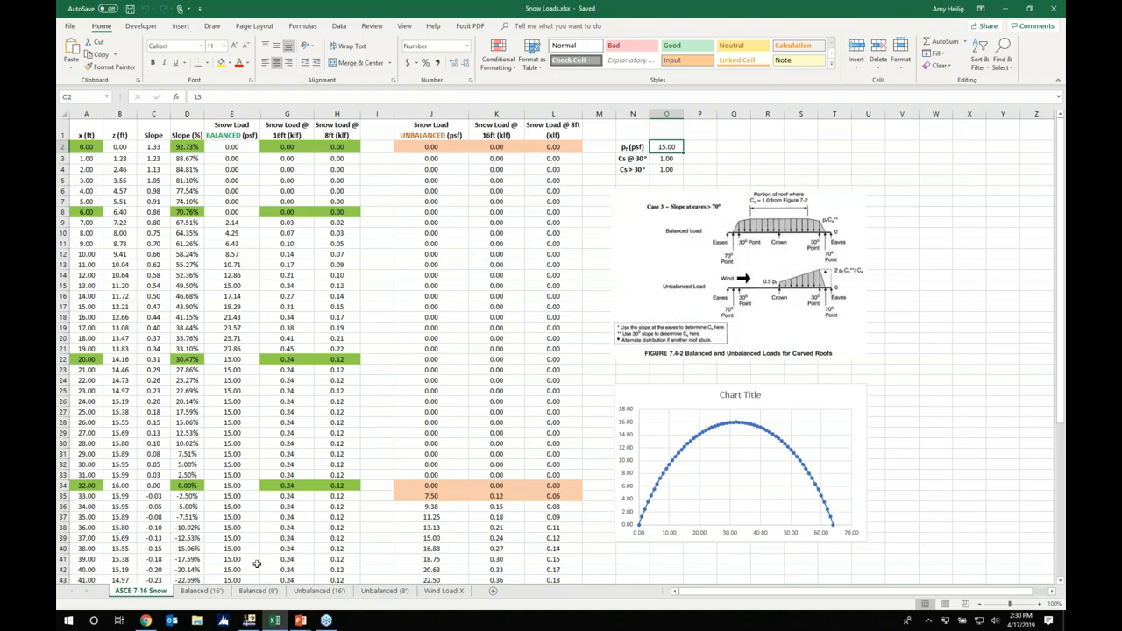
{"action": "left_click", "coordinate": [201, 591]}
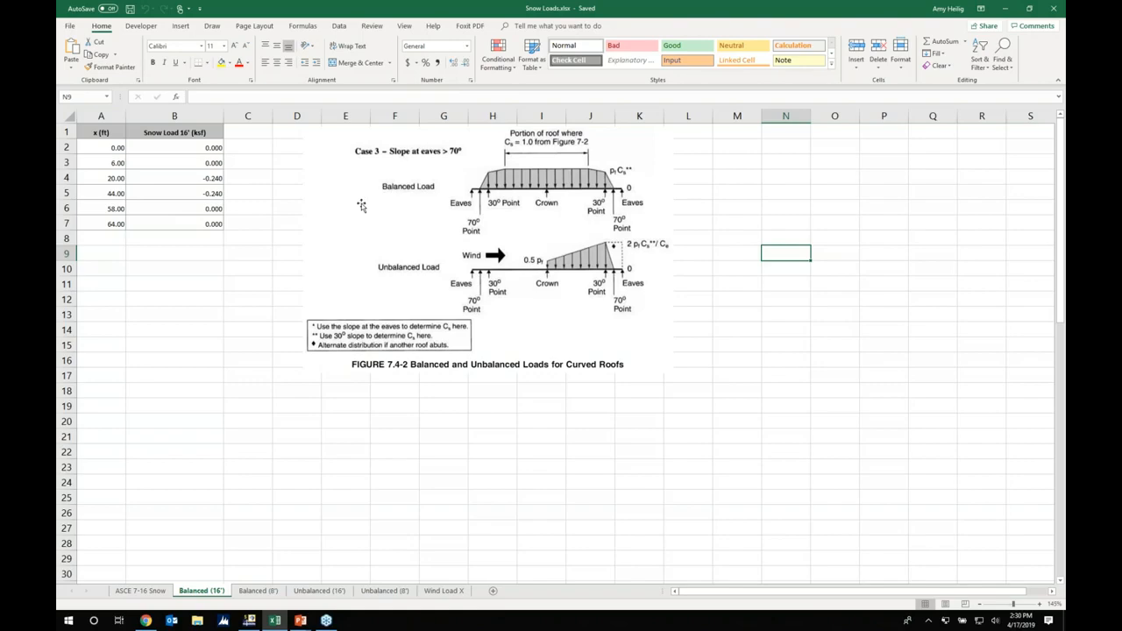
{"action": "key", "text": "super+Tab"}
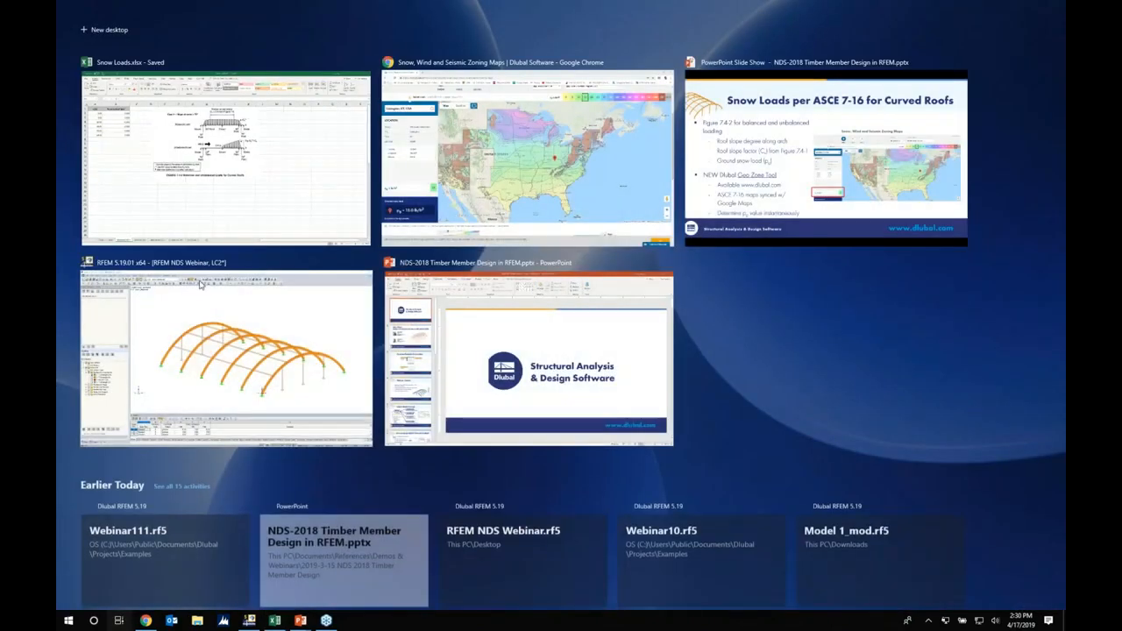
{"action": "left_click", "coordinate": [200, 284]}
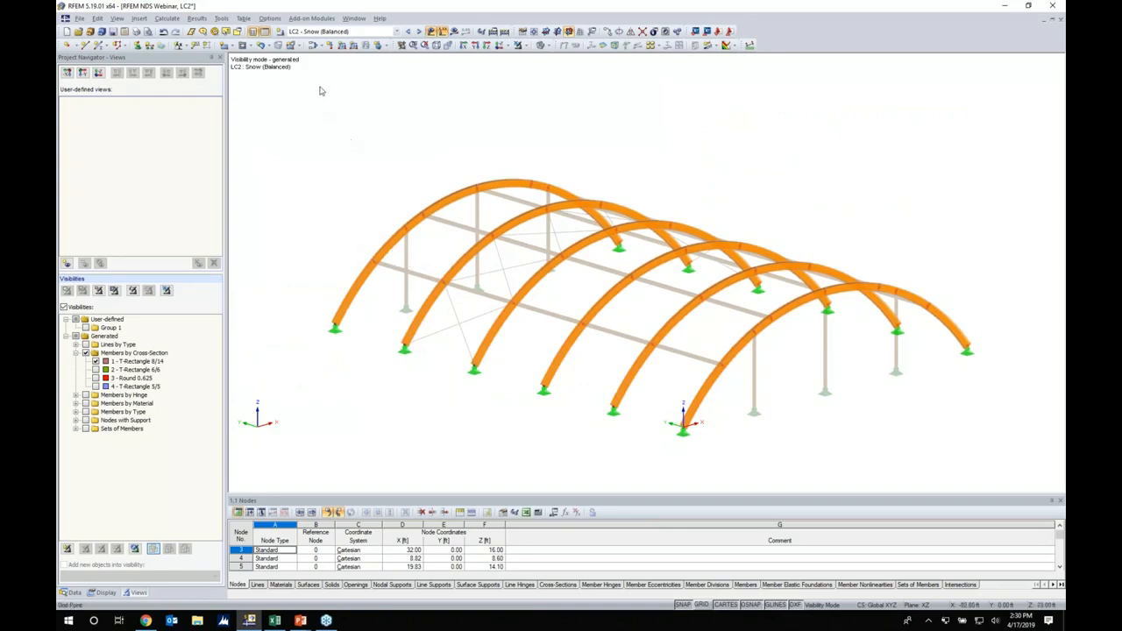
Step: Define a new varying force on member sets in projected global ZP direction, importing the Balanced (16') table with -0.240 kip/ft from 20 to 44 ft from Excel
{"action": "left_click", "coordinate": [342, 45]}
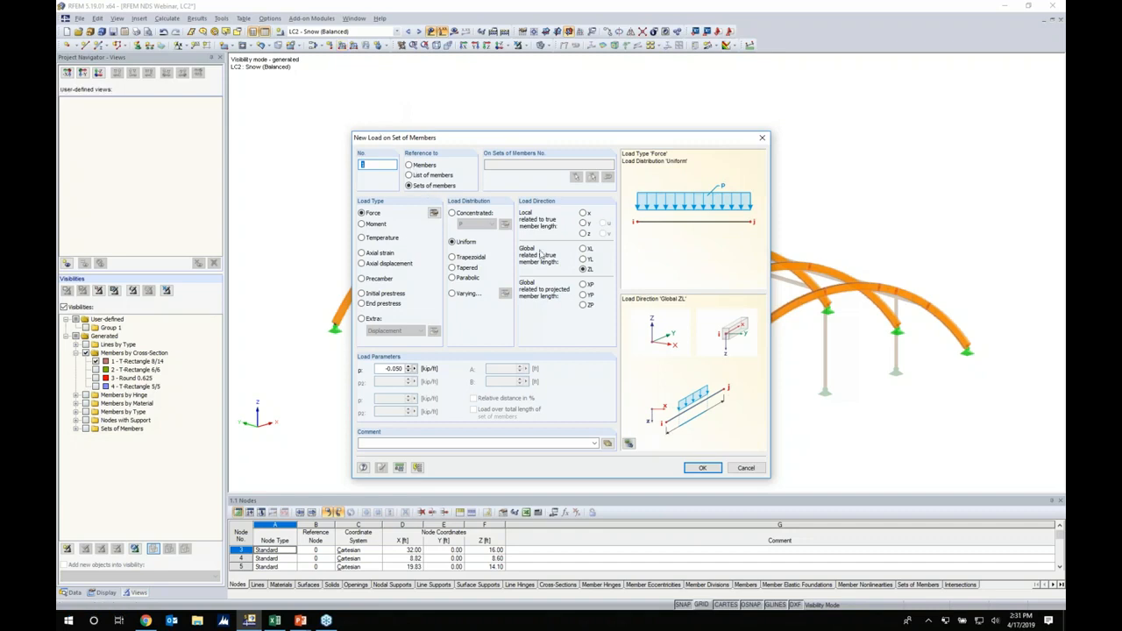
{"action": "left_click", "coordinate": [583, 305]}
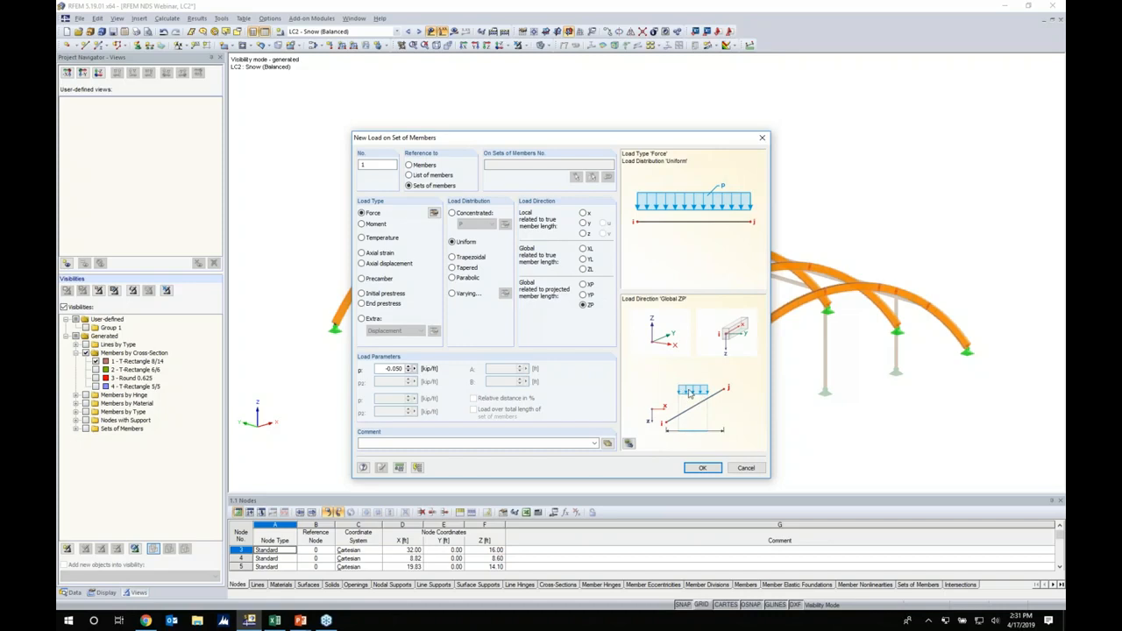
{"action": "left_click", "coordinate": [453, 294]}
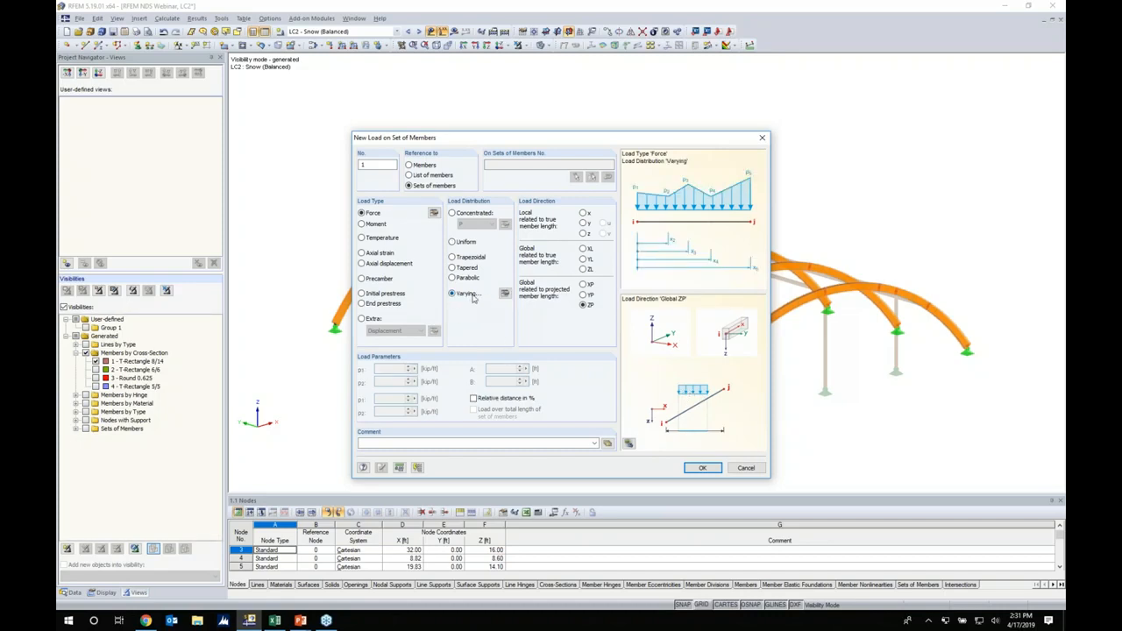
{"action": "left_click", "coordinate": [505, 295]}
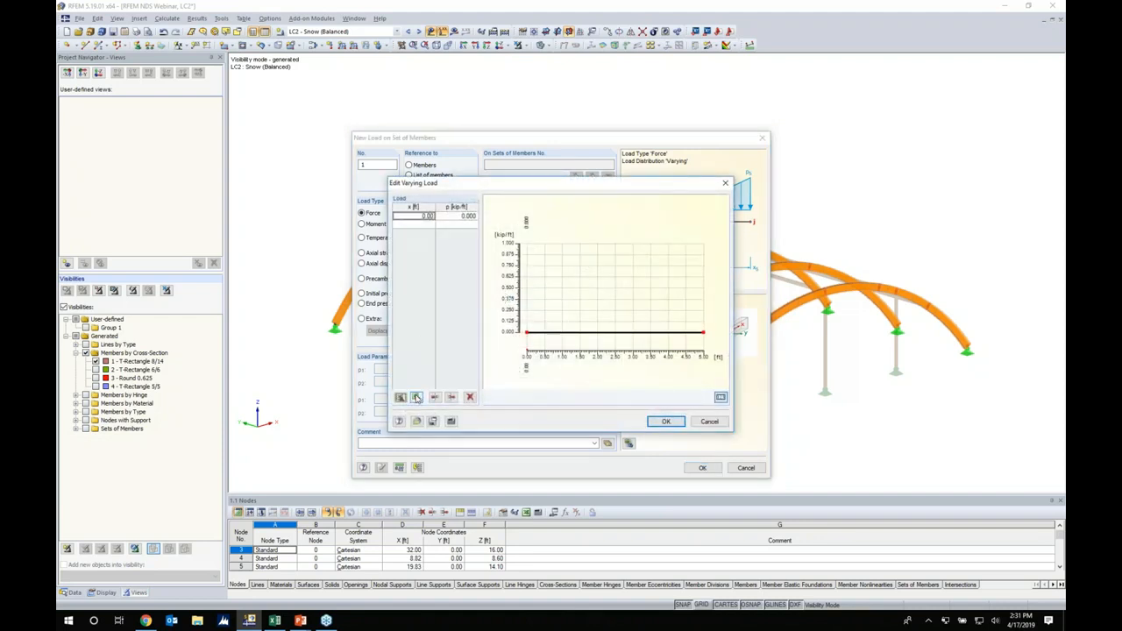
{"action": "left_click", "coordinate": [417, 396]}
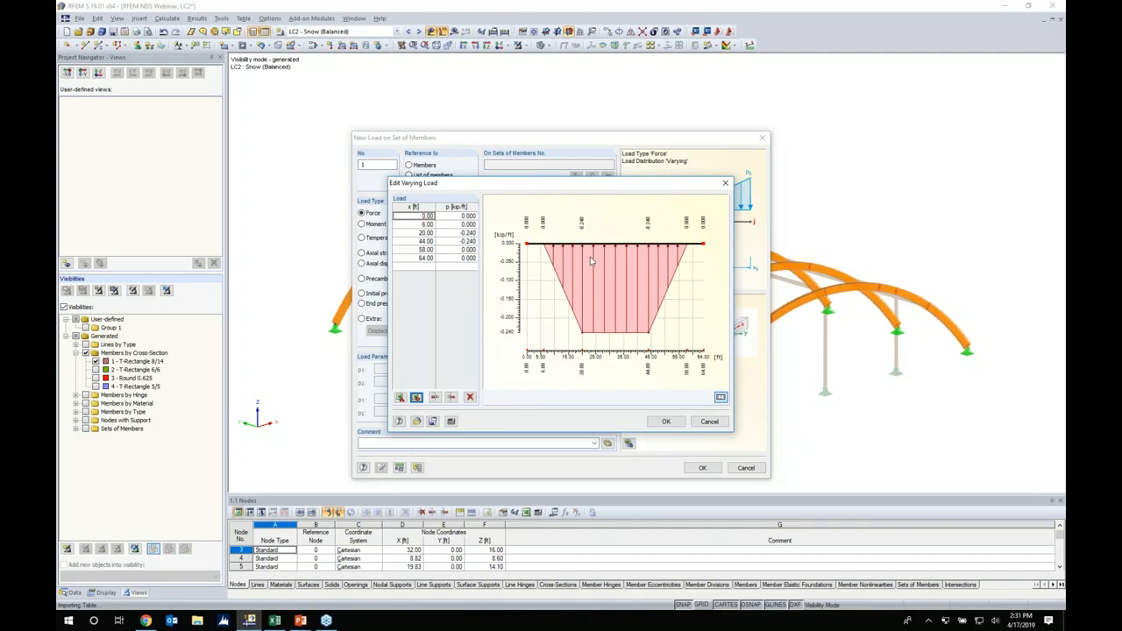
{"action": "left_click", "coordinate": [662, 424]}
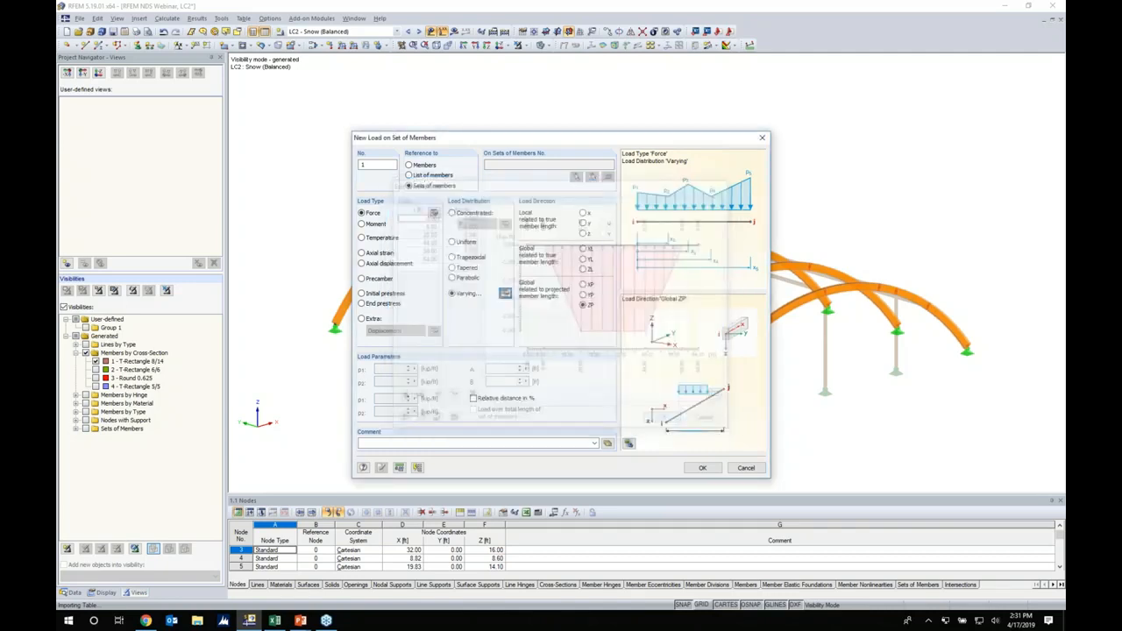
Step: Apply the varying balanced snow load to the member sets of the four interior arches in LC2
{"action": "left_click", "coordinate": [702, 469]}
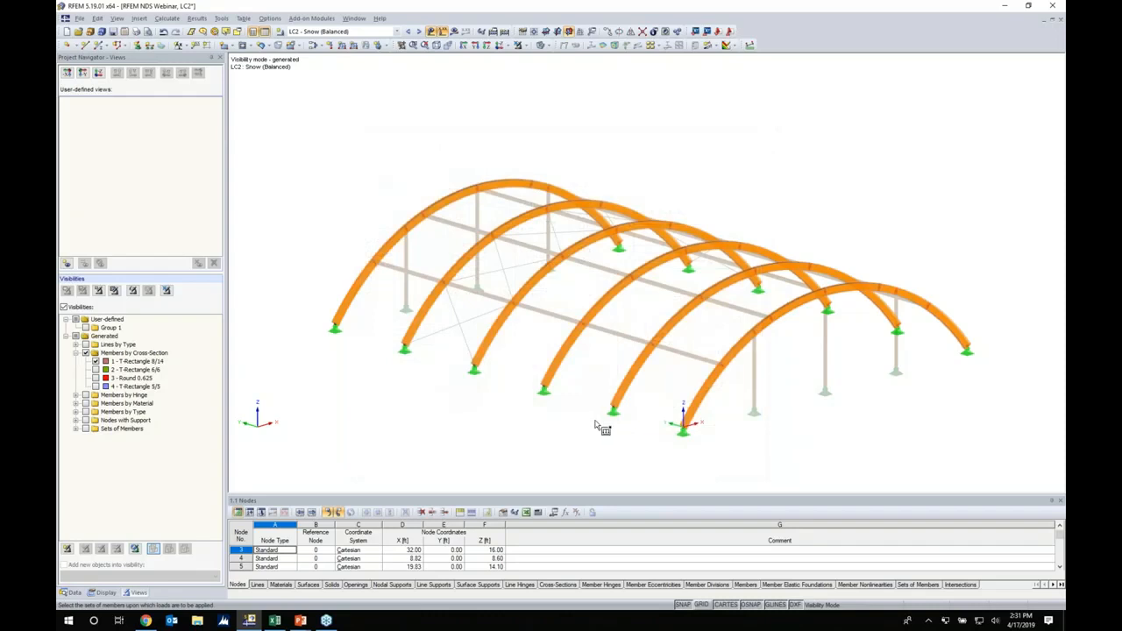
{"action": "middle_click_drag", "start_coordinate": [727, 415], "coordinate": [856, 394], "text": "ctrl"}
{"action": "left_click_drag", "start_coordinate": [851, 389], "coordinate": [513, 169]}
{"action": "middle_click_drag", "start_coordinate": [616, 189], "coordinate": [445, 216], "text": "ctrl"}
{"action": "key", "text": "Escape"}
{"action": "middle_click_drag", "start_coordinate": [761, 315], "coordinate": [721, 329], "text": "ctrl"}
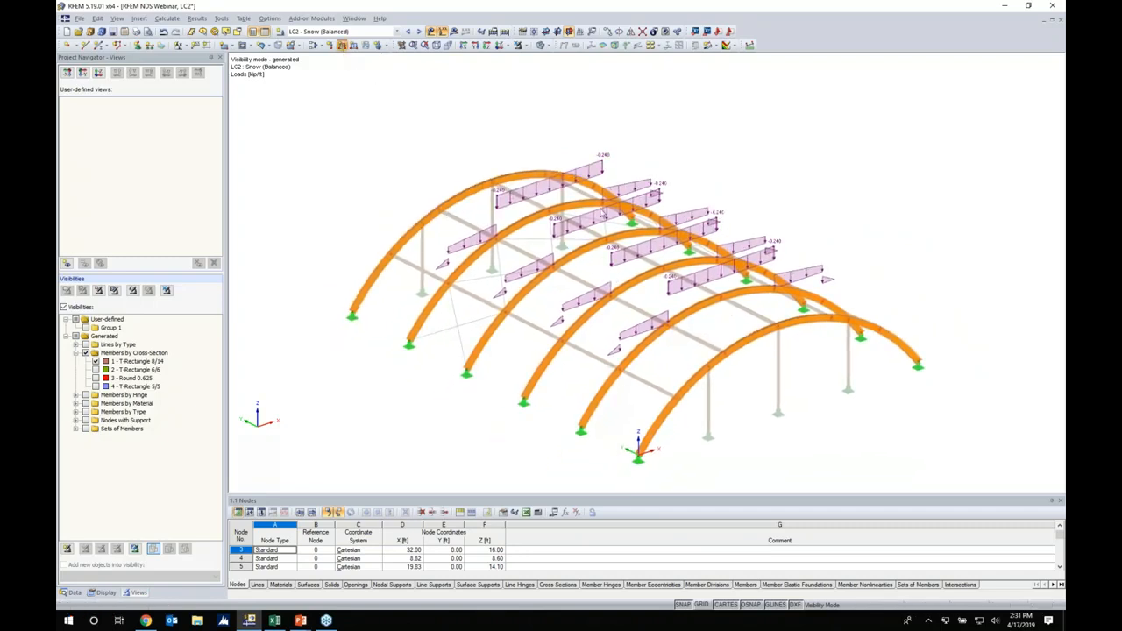
Step: Start another varying member-set load, activate the Balanced (8') sheet in Excel, and import its table with -0.120 kip/ft from 20 to 44 ft into RFEM
{"action": "left_click", "coordinate": [343, 45]}
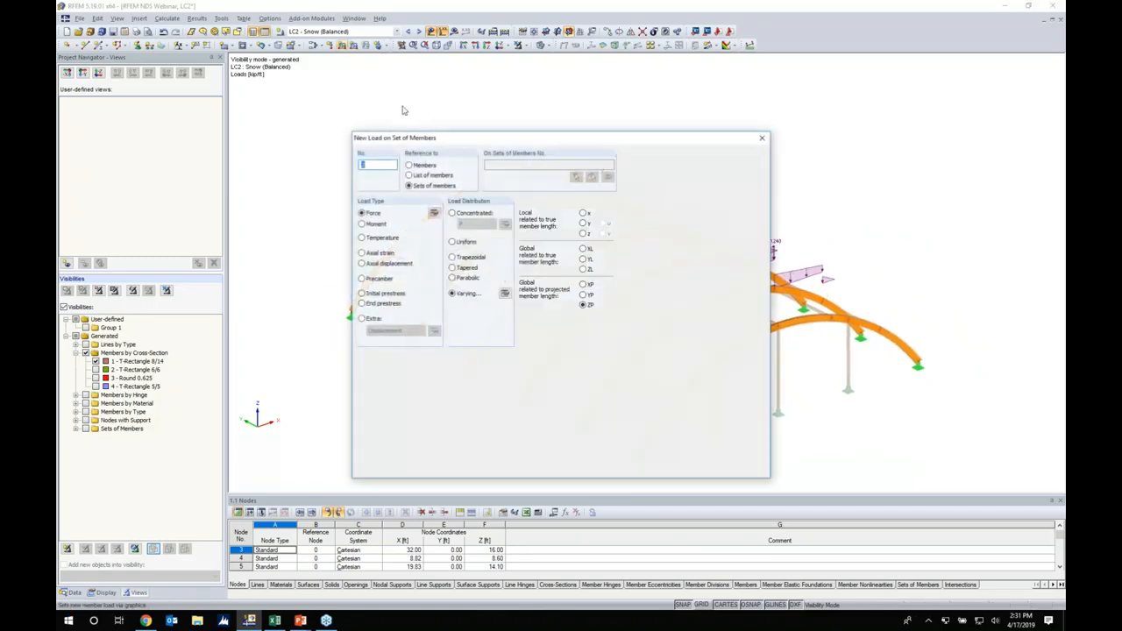
{"action": "left_click", "coordinate": [505, 293]}
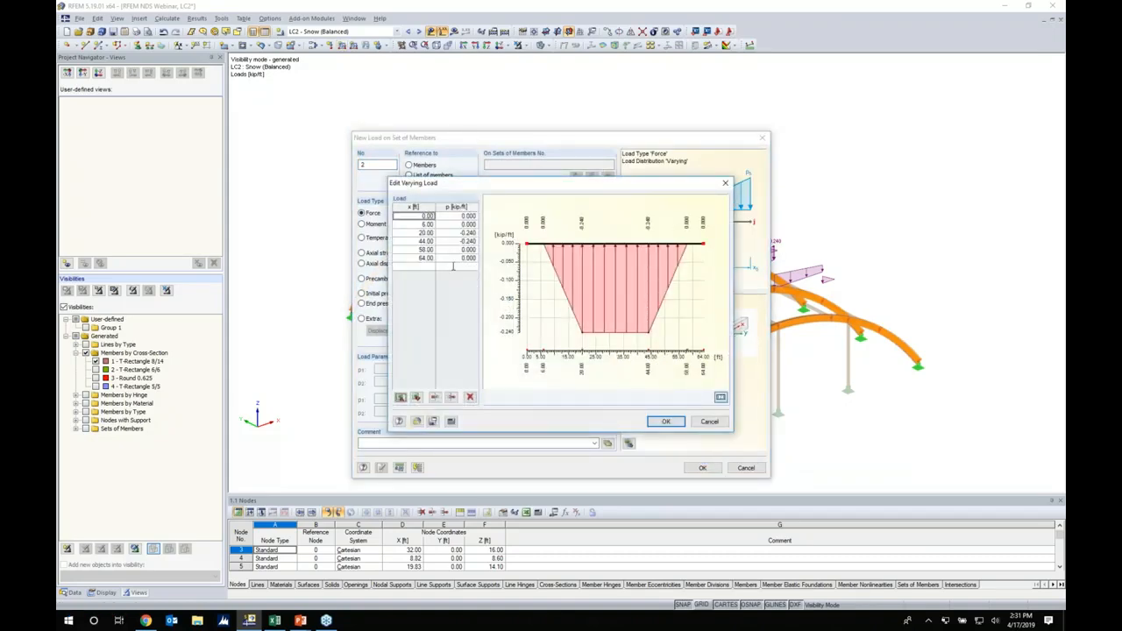
{"action": "key", "text": "super+Tab"}
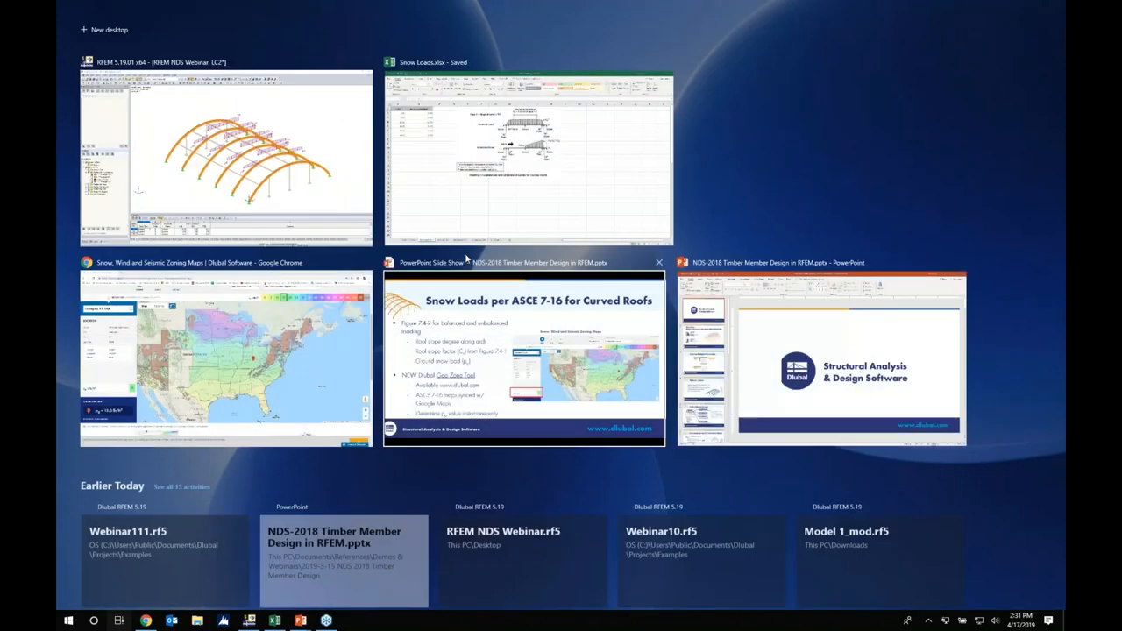
{"action": "left_click", "coordinate": [526, 158]}
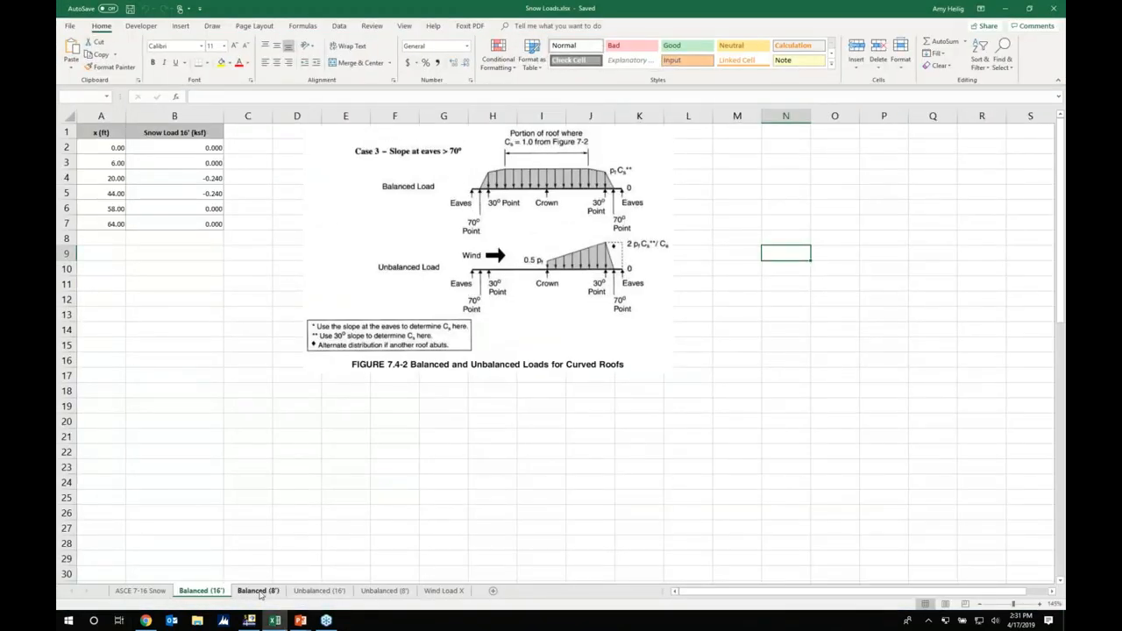
{"action": "left_click", "coordinate": [258, 590]}
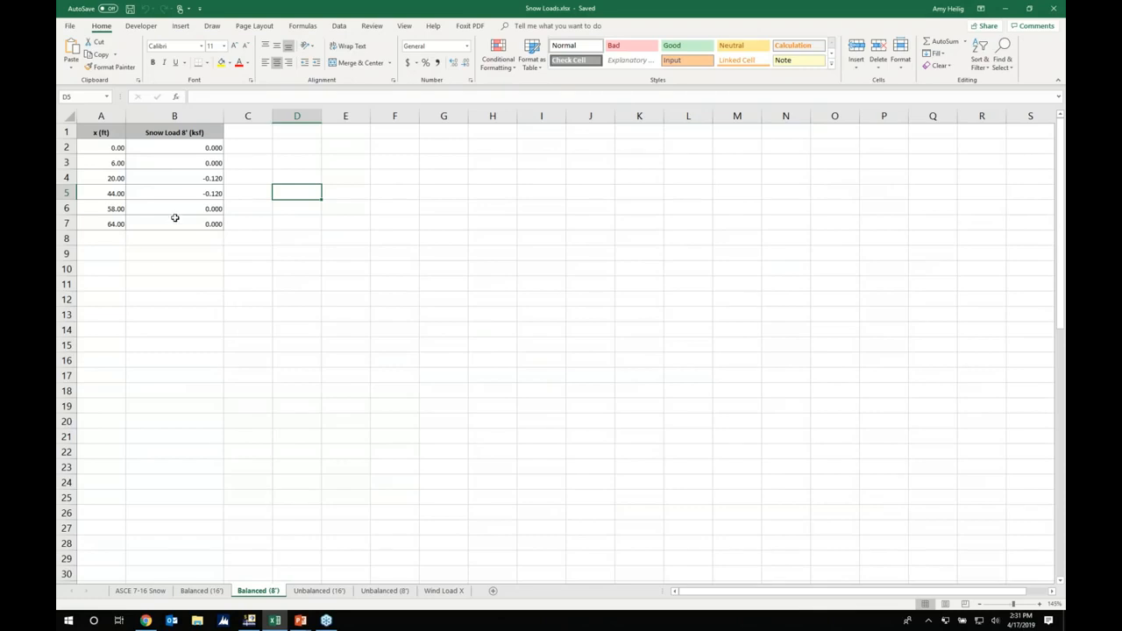
{"action": "key", "text": "super+Tab"}
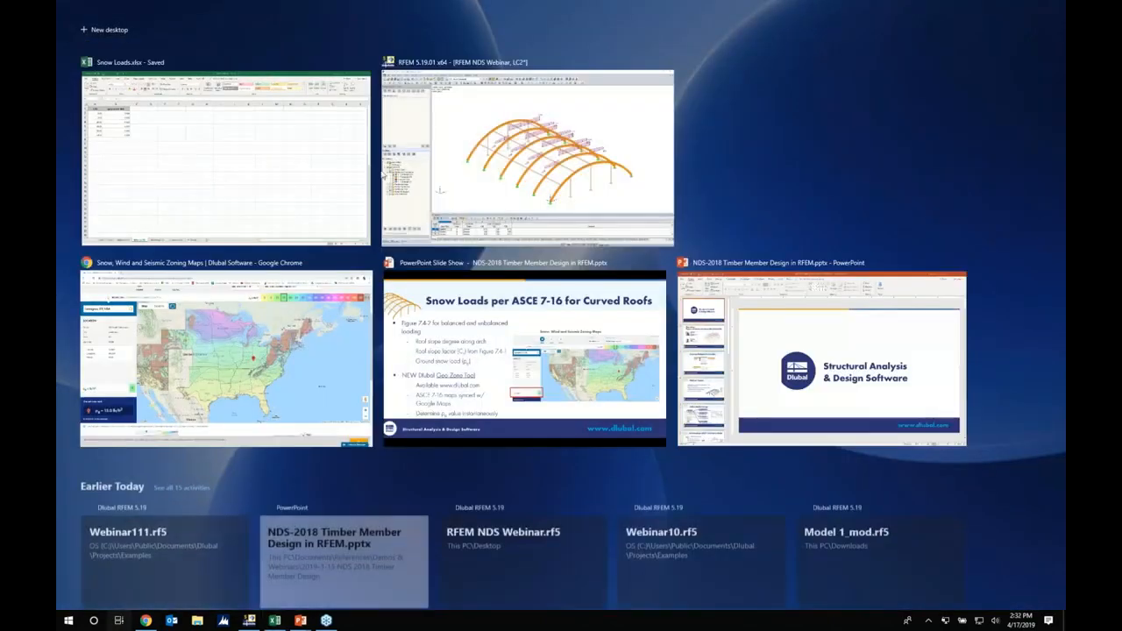
{"action": "left_click", "coordinate": [461, 161]}
{"action": "left_click", "coordinate": [416, 398]}
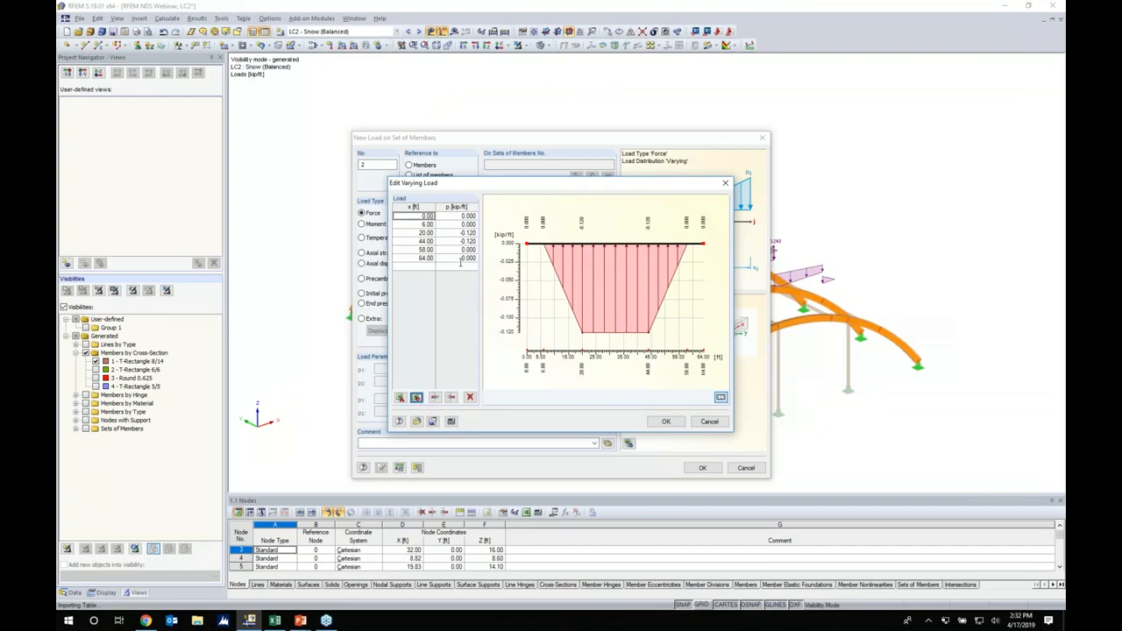
{"action": "left_click", "coordinate": [666, 421]}
Step: Apply the -0.120 kip/ft varying snow load to the two end arch sets and make LC3 - Snow (Unbalanced) current
{"action": "left_click", "coordinate": [703, 467]}
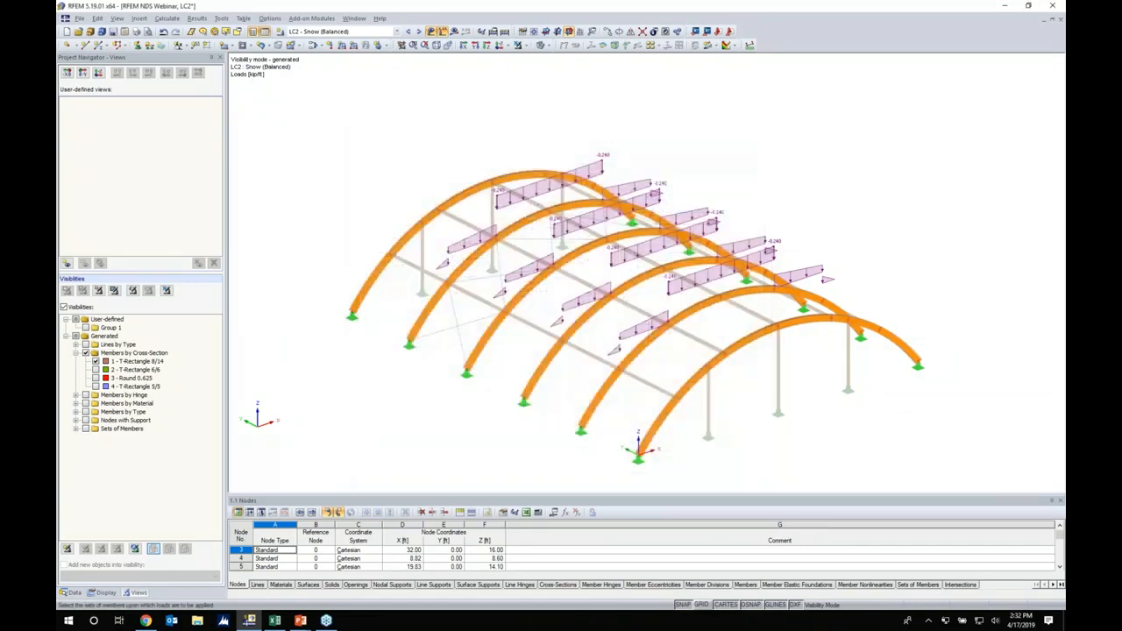
{"action": "left_click", "coordinate": [723, 359]}
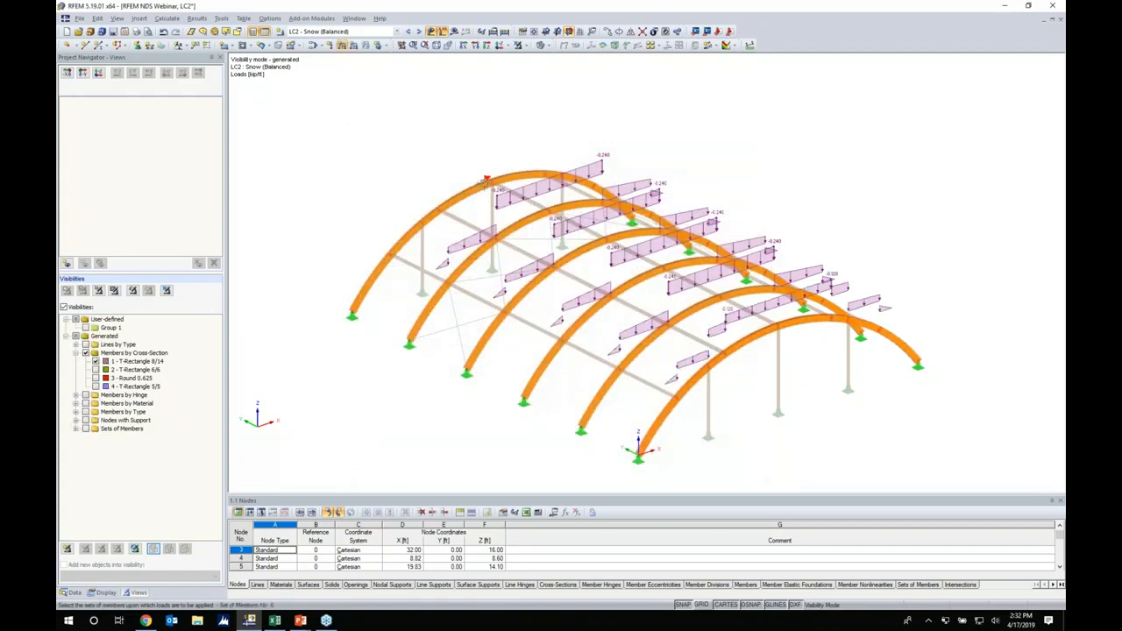
{"action": "left_click", "coordinate": [485, 184]}
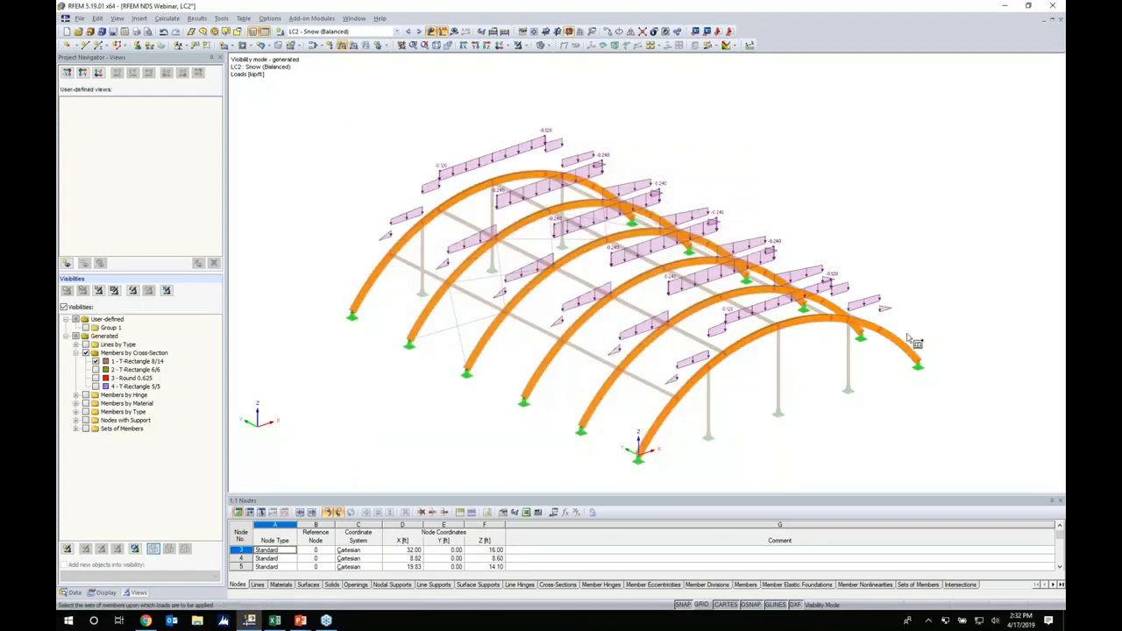
{"action": "key", "text": "Escape"}
{"action": "left_click", "coordinate": [419, 31]}
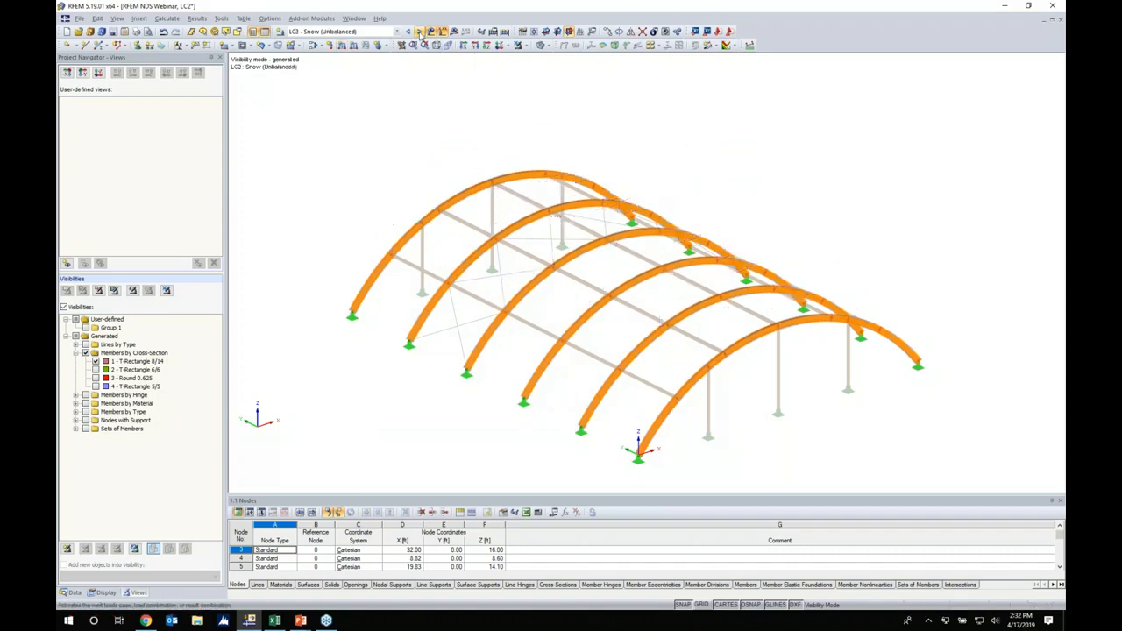
Step: Start a varying ZP force on member sets in LC3 and switch to the Unbalanced (16') sheet of Snow Loads.xlsx in Excel
{"action": "middle_click_drag", "start_coordinate": [424, 148], "coordinate": [373, 74], "text": "ctrl"}
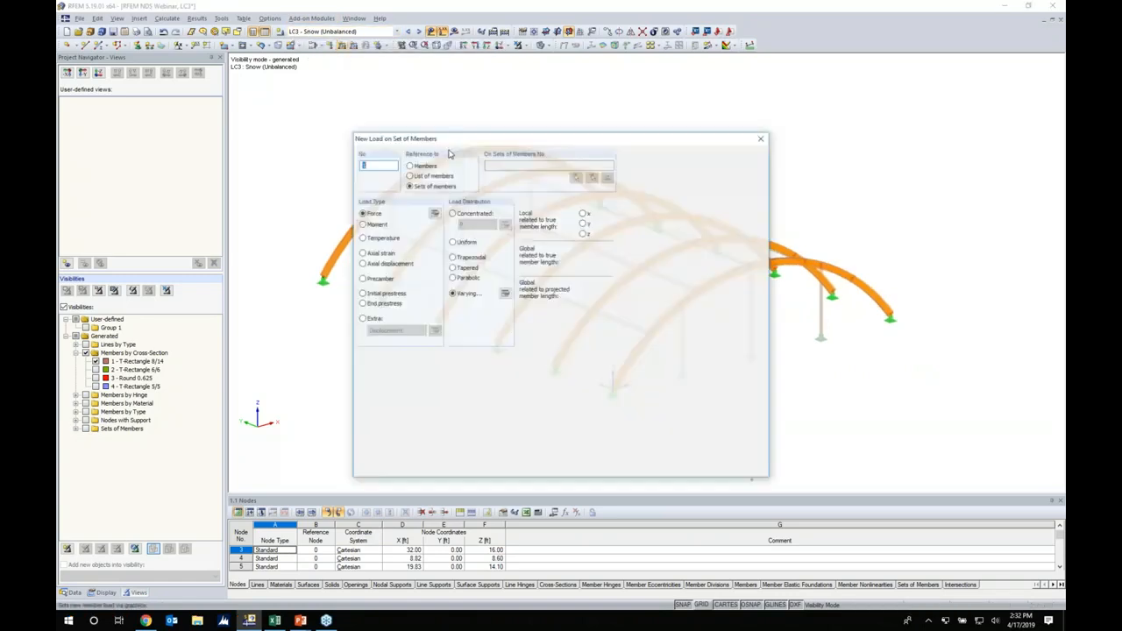
{"action": "left_click", "coordinate": [453, 294]}
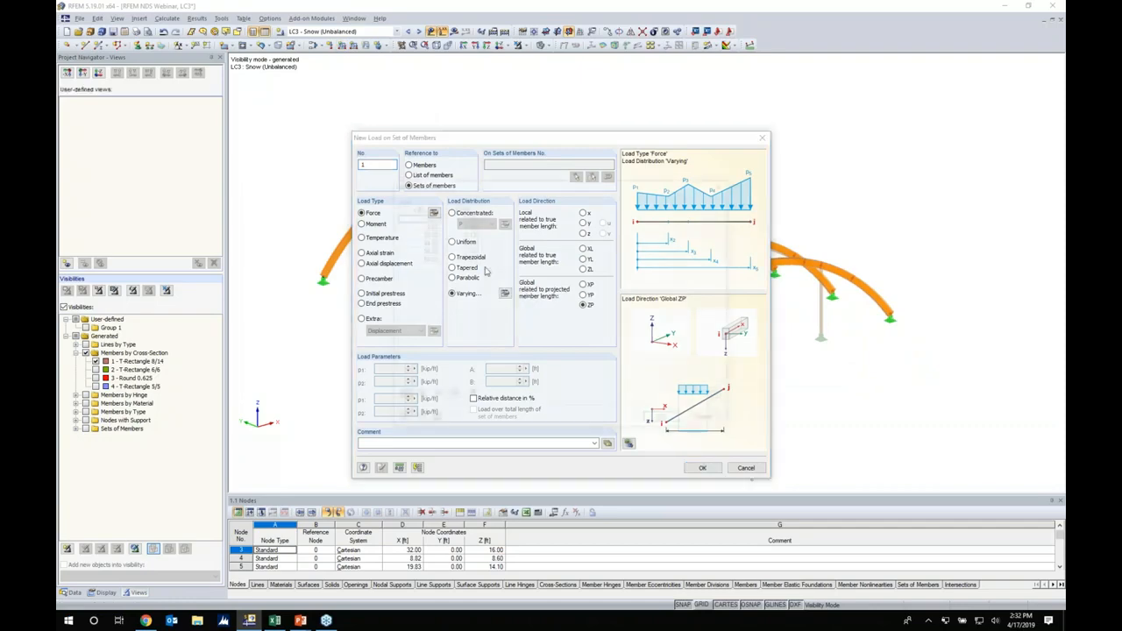
{"action": "key", "text": "super+Tab"}
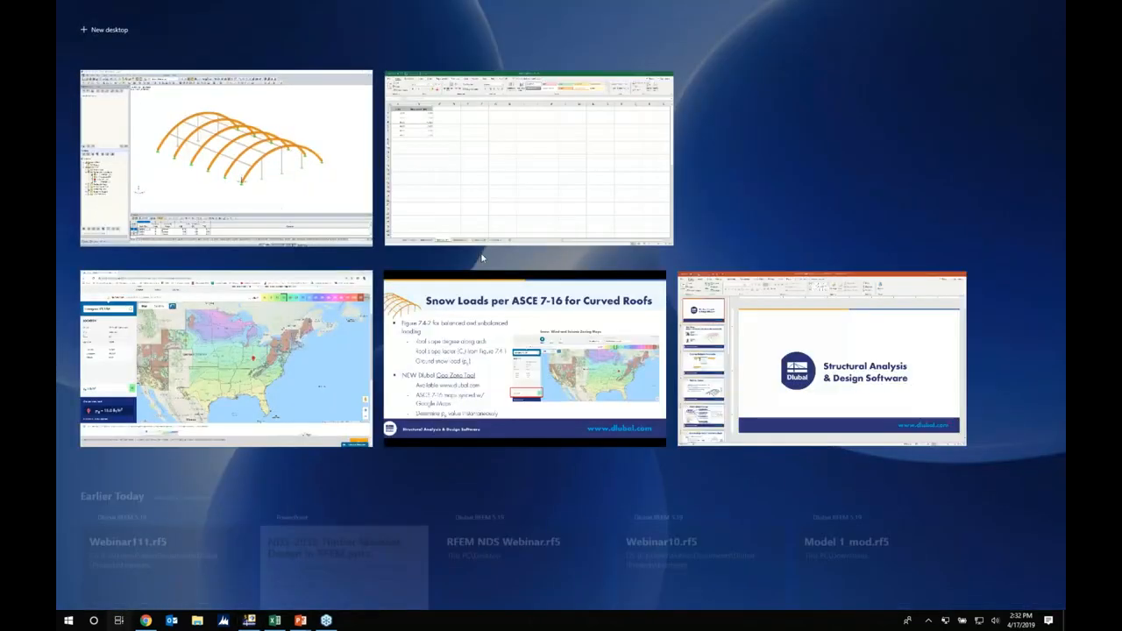
{"action": "left_click", "coordinate": [484, 205]}
{"action": "left_click", "coordinate": [319, 591]}
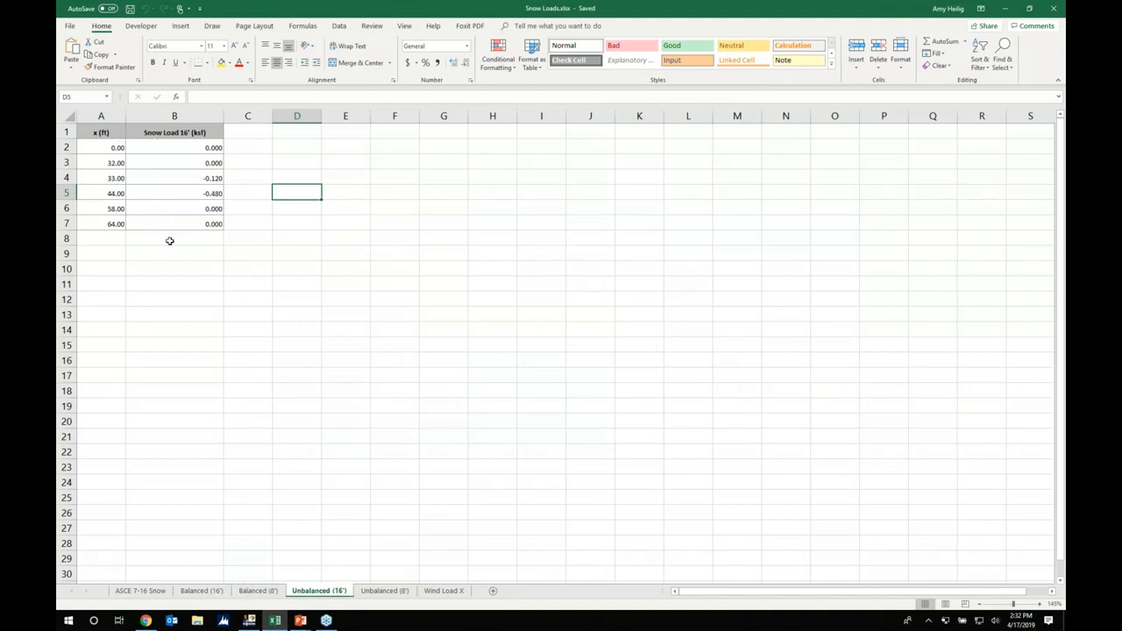
Step: Switch to RFEM and import the Unbalanced (16') snow load table from Excel into the varying load on sets of members
{"action": "key", "text": "super+Tab"}
{"action": "left_click", "coordinate": [469, 158]}
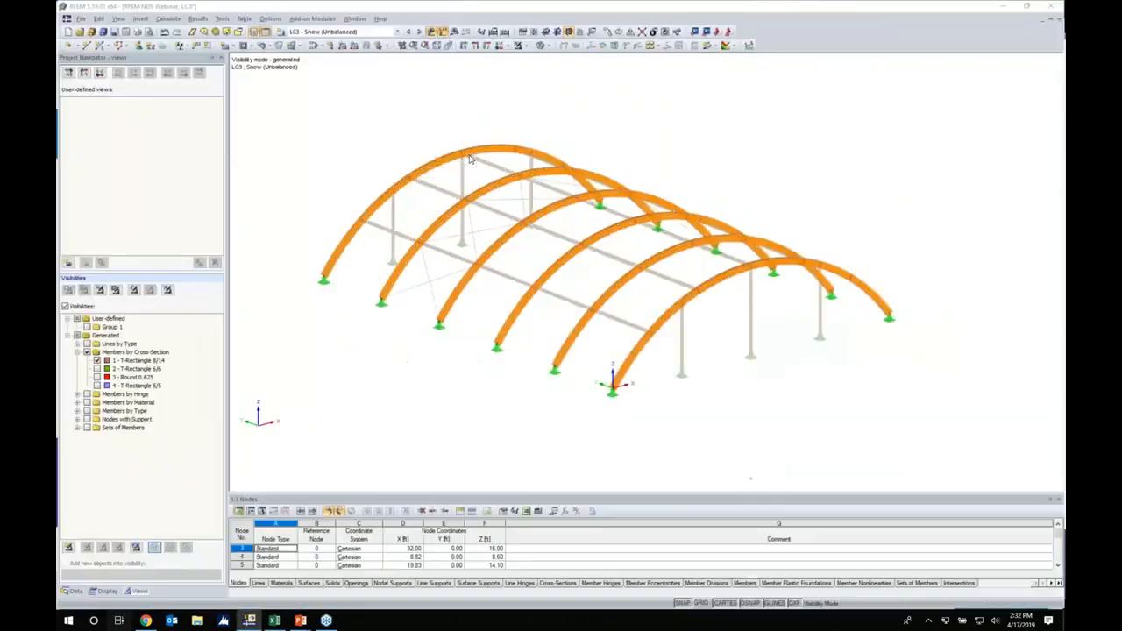
{"action": "left_click", "coordinate": [417, 398]}
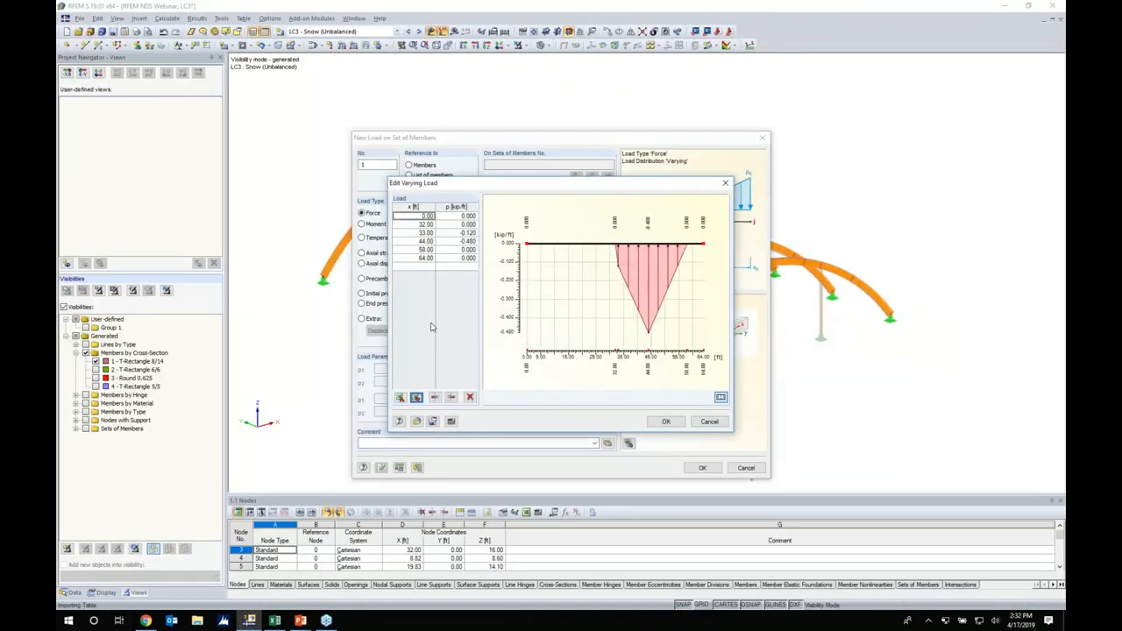
{"action": "left_click", "coordinate": [665, 421]}
Step: Apply the unbalanced varying snow load in global ZP direction to the interior arches
{"action": "left_click", "coordinate": [703, 468]}
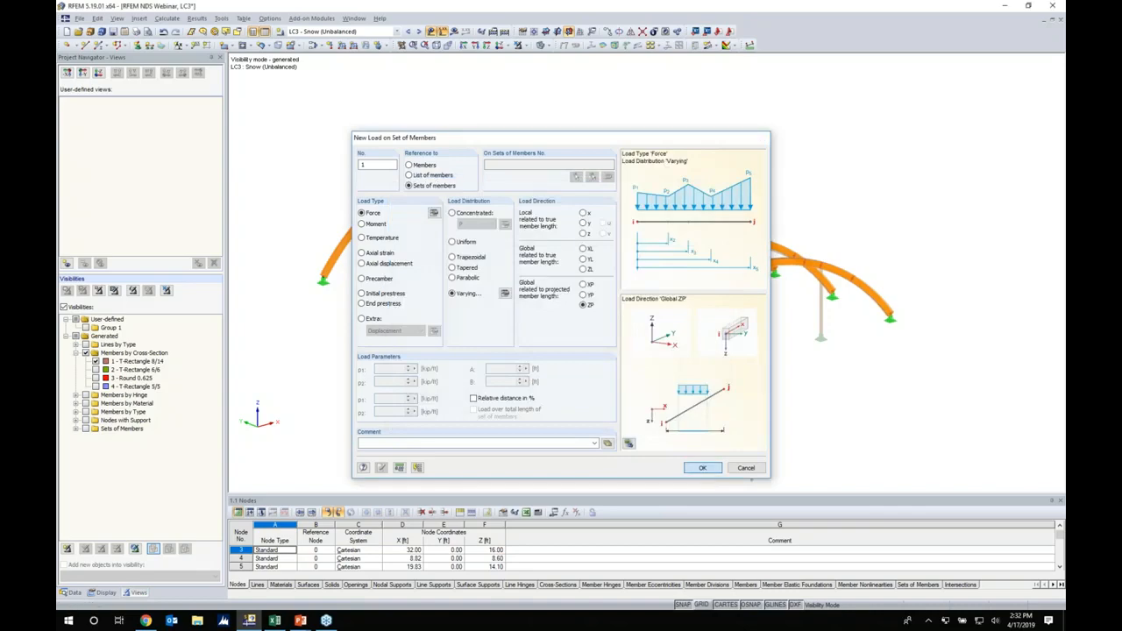
{"action": "middle_click_drag", "start_coordinate": [625, 429], "coordinate": [847, 371], "text": "ctrl"}
{"action": "left_click_drag", "start_coordinate": [789, 368], "coordinate": [458, 131]}
{"action": "middle_click_drag", "start_coordinate": [811, 217], "coordinate": [568, 254], "text": "ctrl"}
{"action": "key", "text": "Escape"}
{"action": "middle_click_drag", "start_coordinate": [821, 255], "coordinate": [877, 253], "text": "ctrl"}
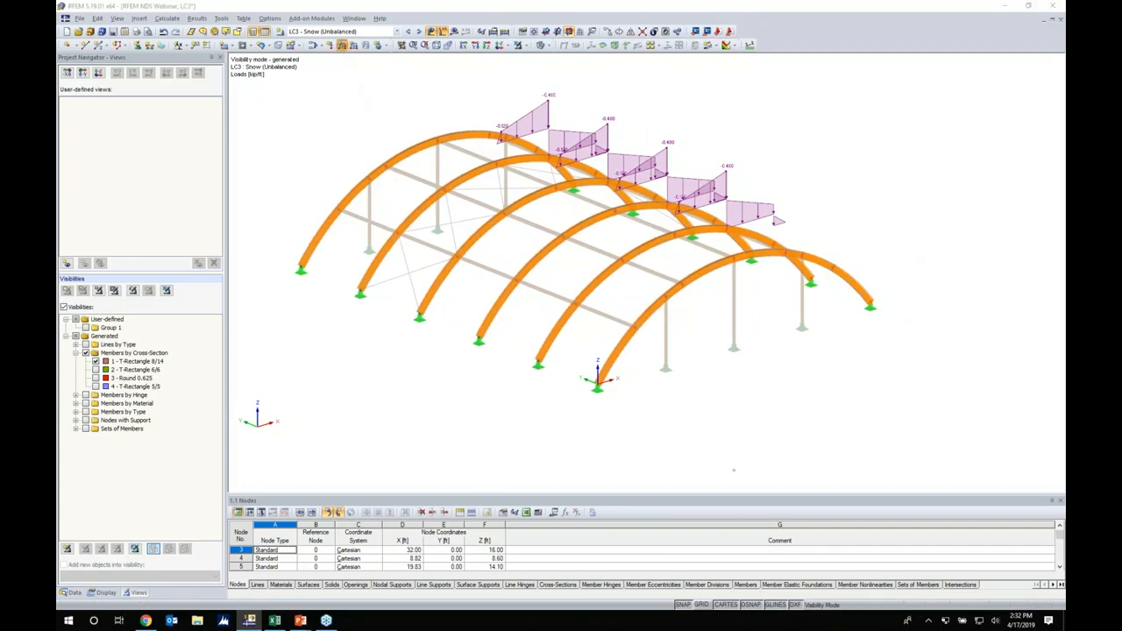
Step: Add a varying snow load to the two end arches with -0.060 kip/ft at 33 ft and -0.24 kip/ft at 44 ft
{"action": "left_click", "coordinate": [342, 44]}
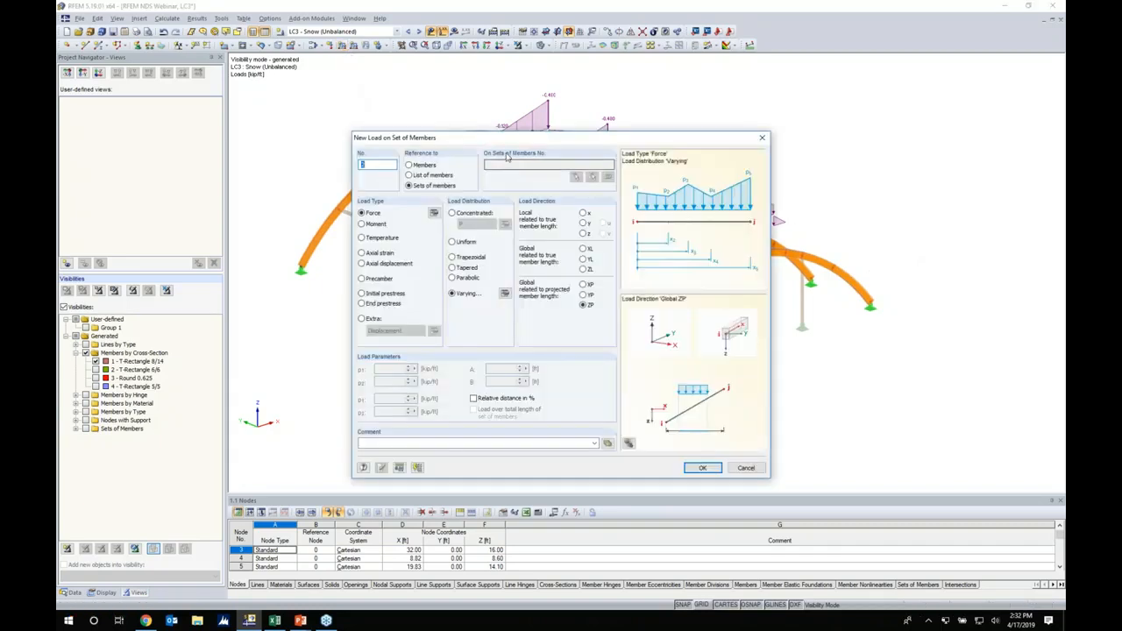
{"action": "left_click_drag", "start_coordinate": [512, 139], "coordinate": [491, 114]}
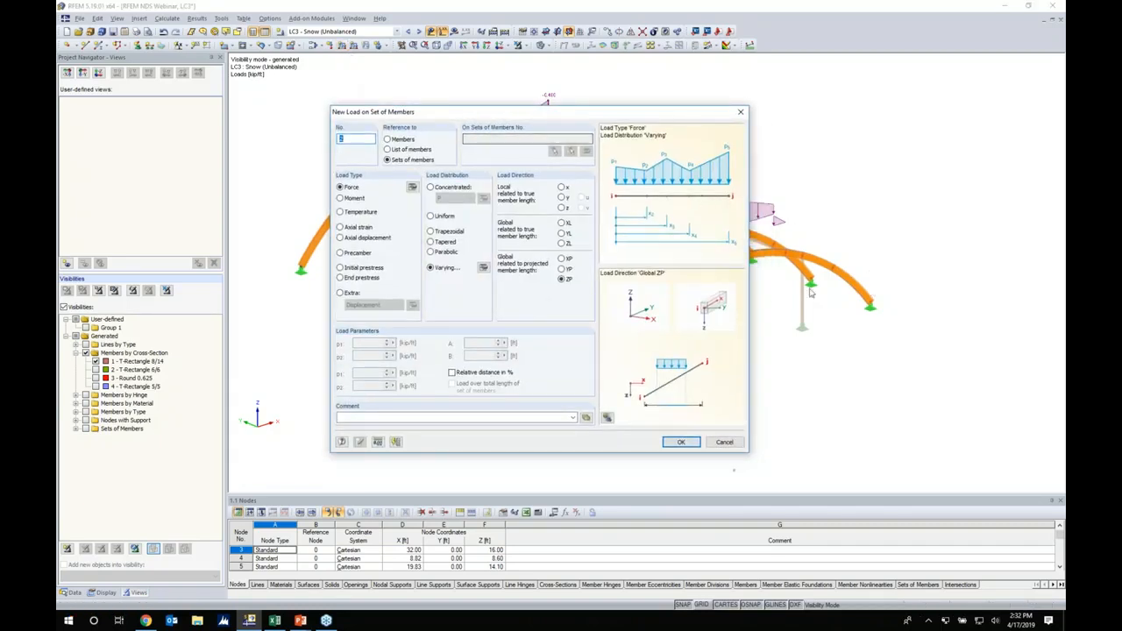
{"action": "left_click", "coordinate": [483, 269]}
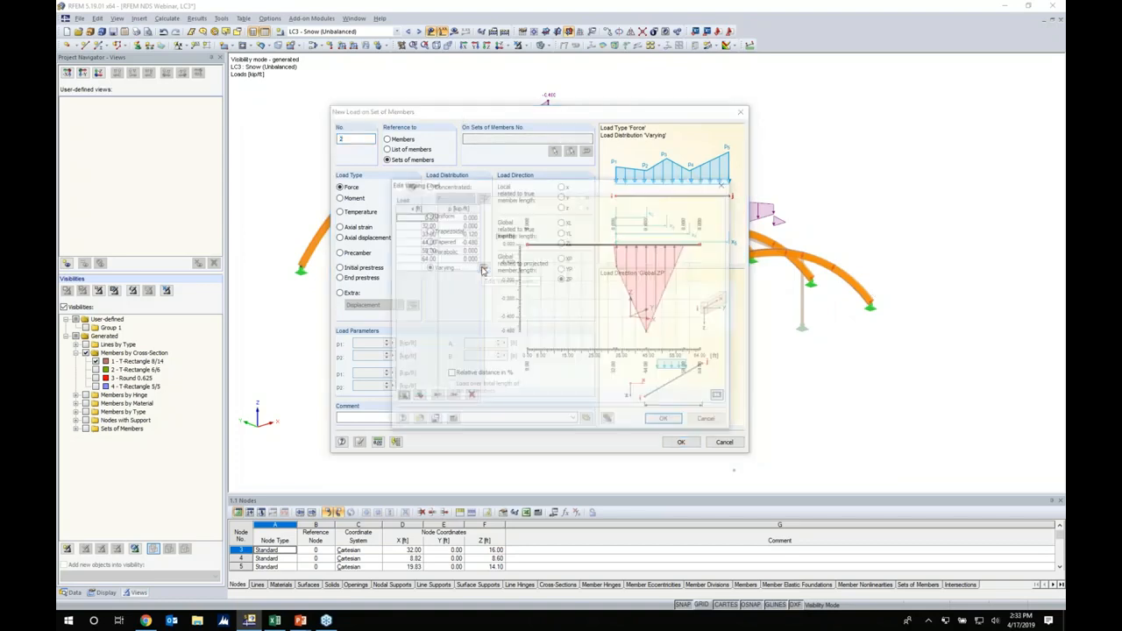
{"action": "left_click", "coordinate": [460, 232]}
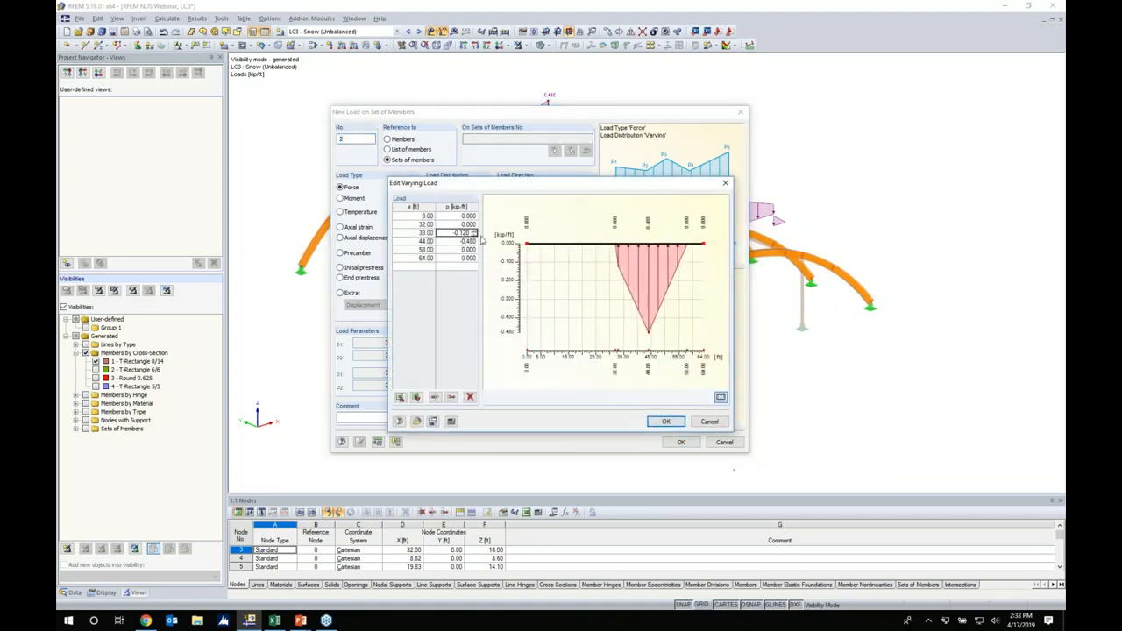
{"action": "type", "text": "-0.060"}
{"action": "left_click", "coordinate": [461, 241]}
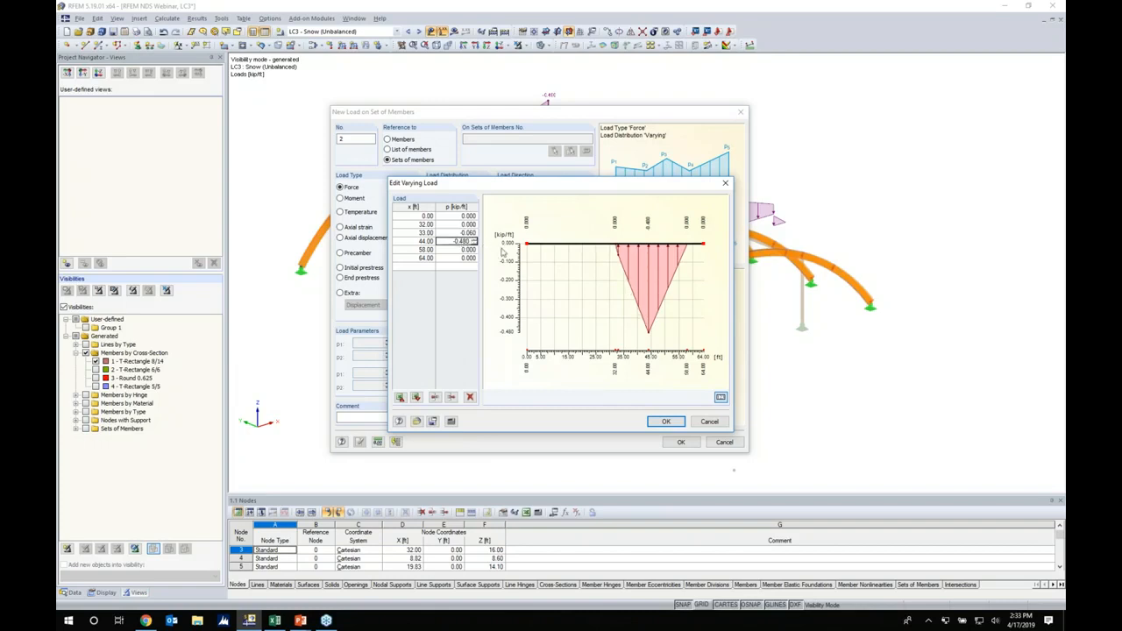
{"action": "type", "text": "-0.24"}
{"action": "left_click", "coordinate": [666, 422]}
{"action": "left_click", "coordinate": [679, 443]}
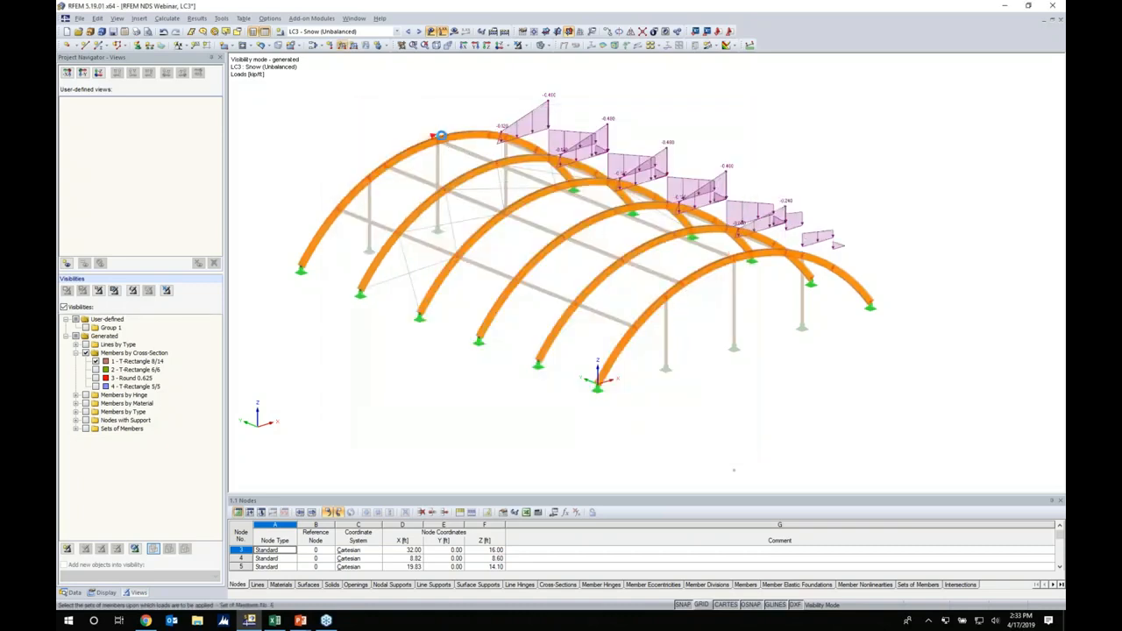
{"action": "middle_click_drag", "start_coordinate": [747, 348], "coordinate": [699, 365], "text": "ctrl"}
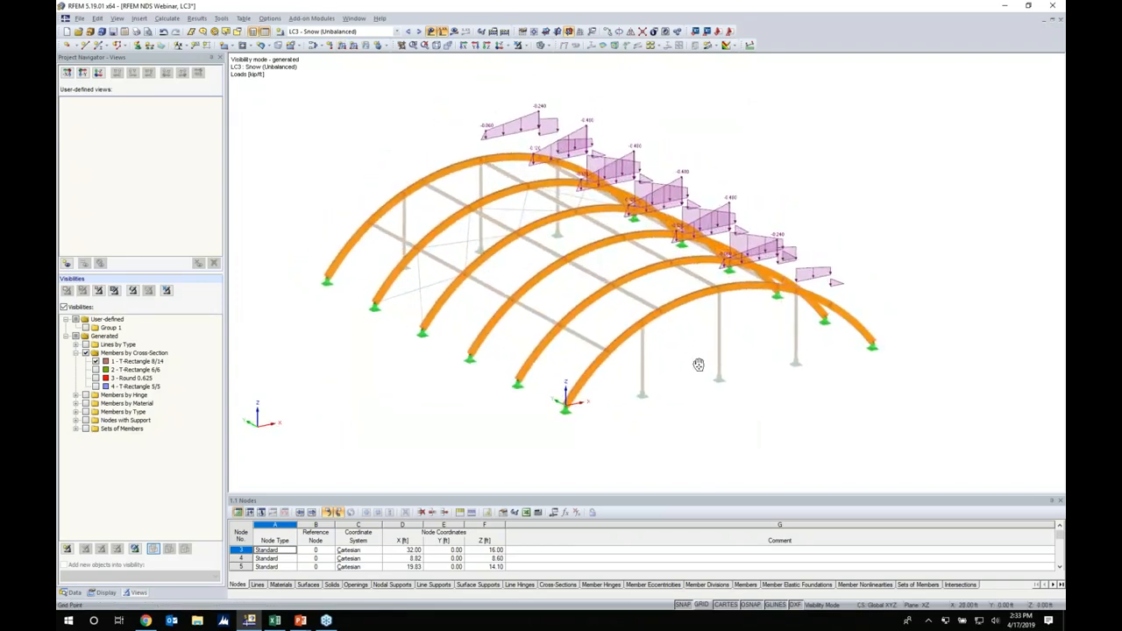
Step: Activate load case LC4 - Wind, and switch to the slide show's Wind Loads per ASCE 7-16 for Arch Roofs slide
{"action": "left_click", "coordinate": [418, 31]}
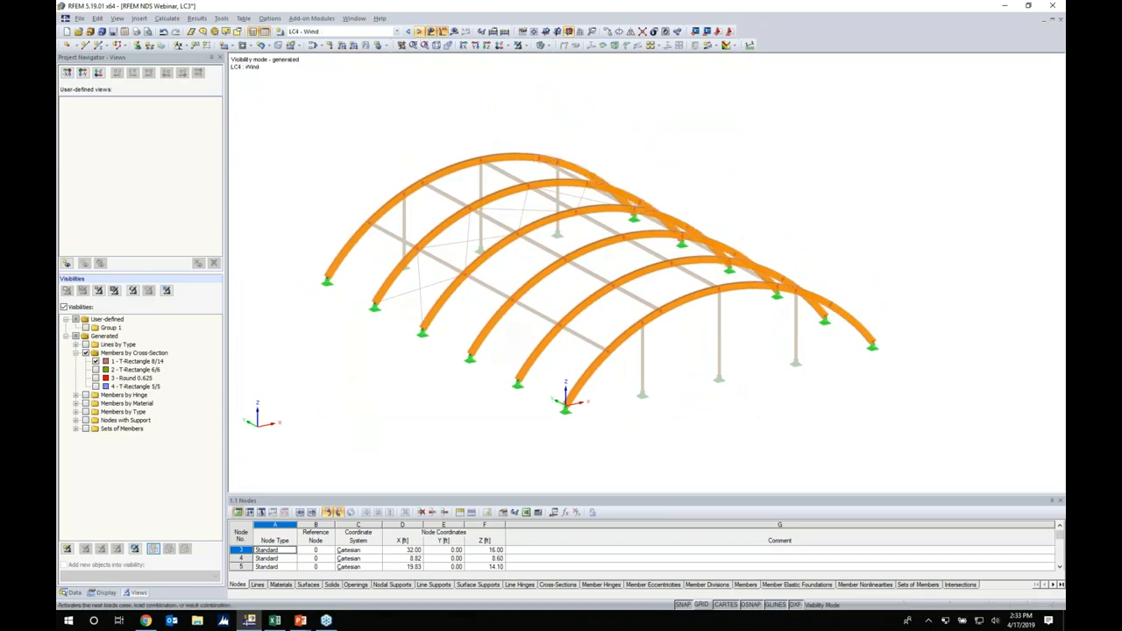
{"action": "key", "text": "super+Tab"}
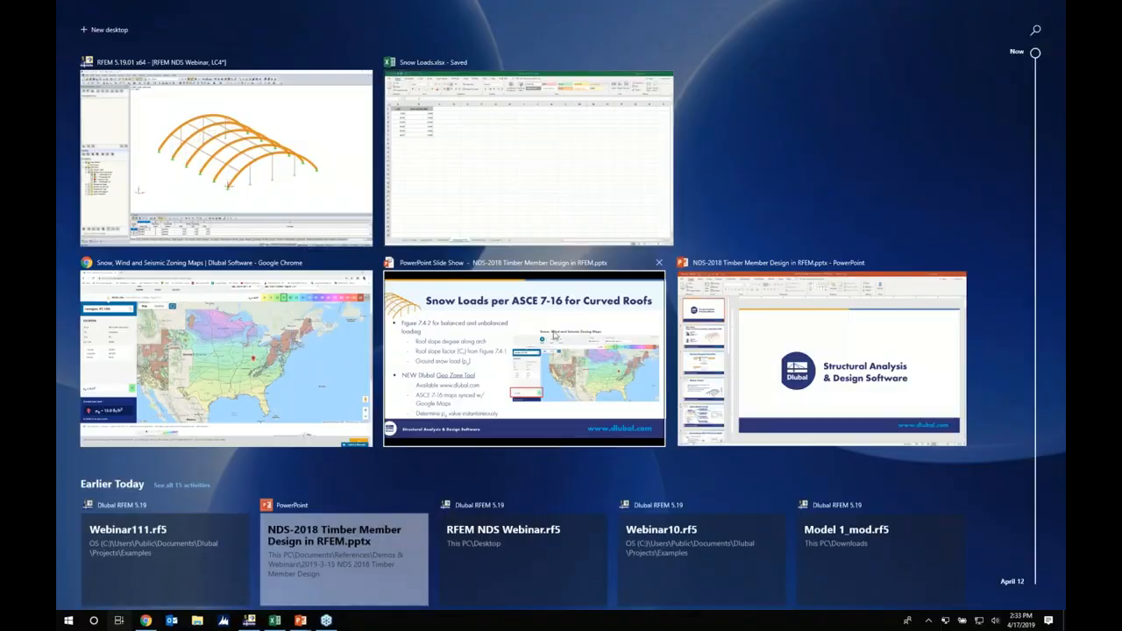
{"action": "left_click", "coordinate": [456, 350]}
{"action": "key", "text": "Right"}
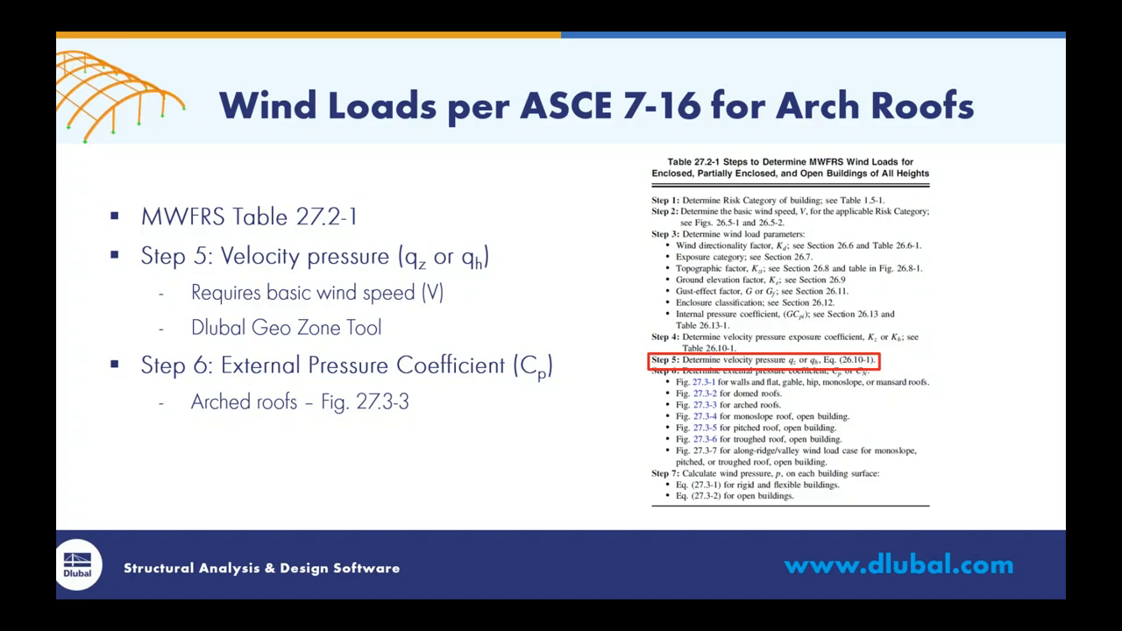
Step: Switch to the Geo-Zone Tool in the browser and look up the basic wind speed for the project location on the wind map
{"action": "key", "text": "super+Tab"}
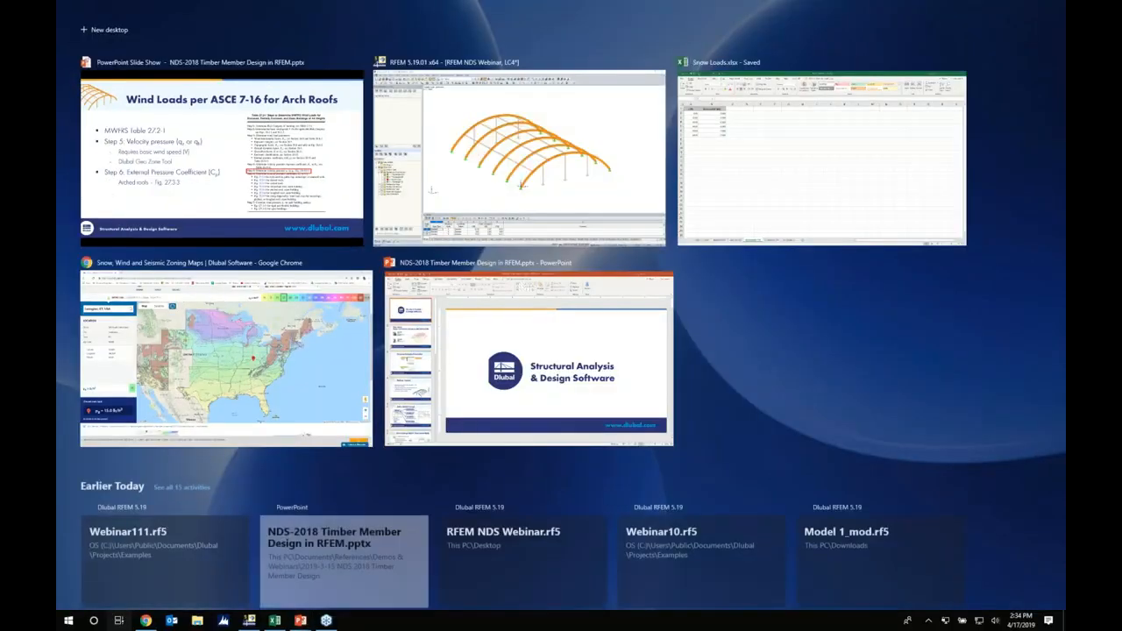
{"action": "left_click", "coordinate": [317, 341]}
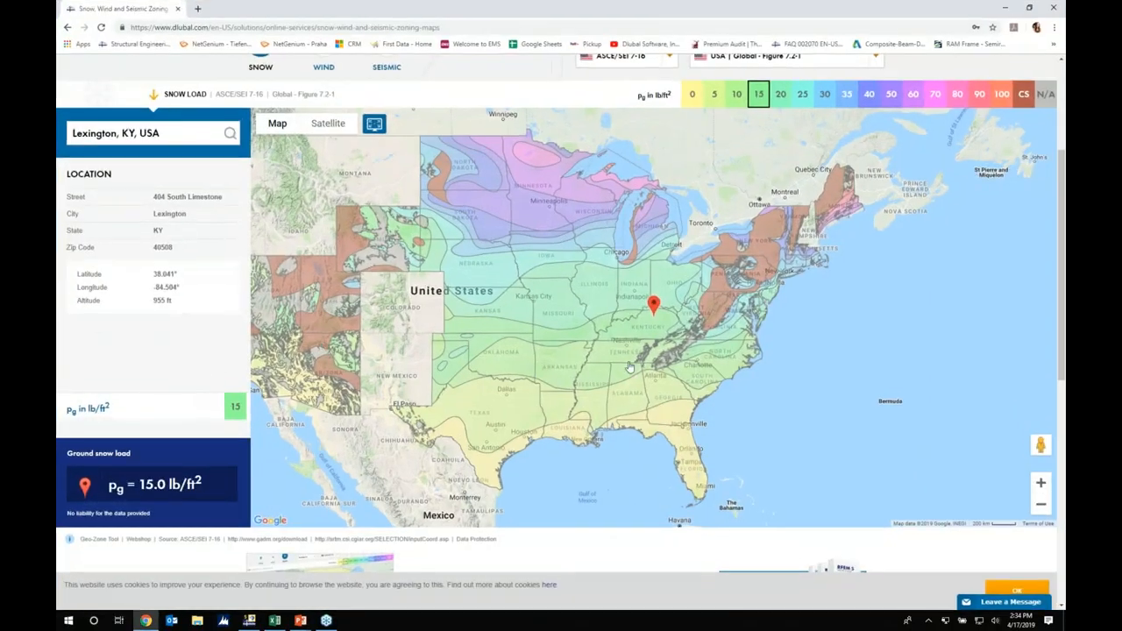
{"action": "scroll", "coordinate": [505, 285], "scroll_direction": "up", "scroll_amount": 1}
{"action": "left_click", "coordinate": [330, 99]}
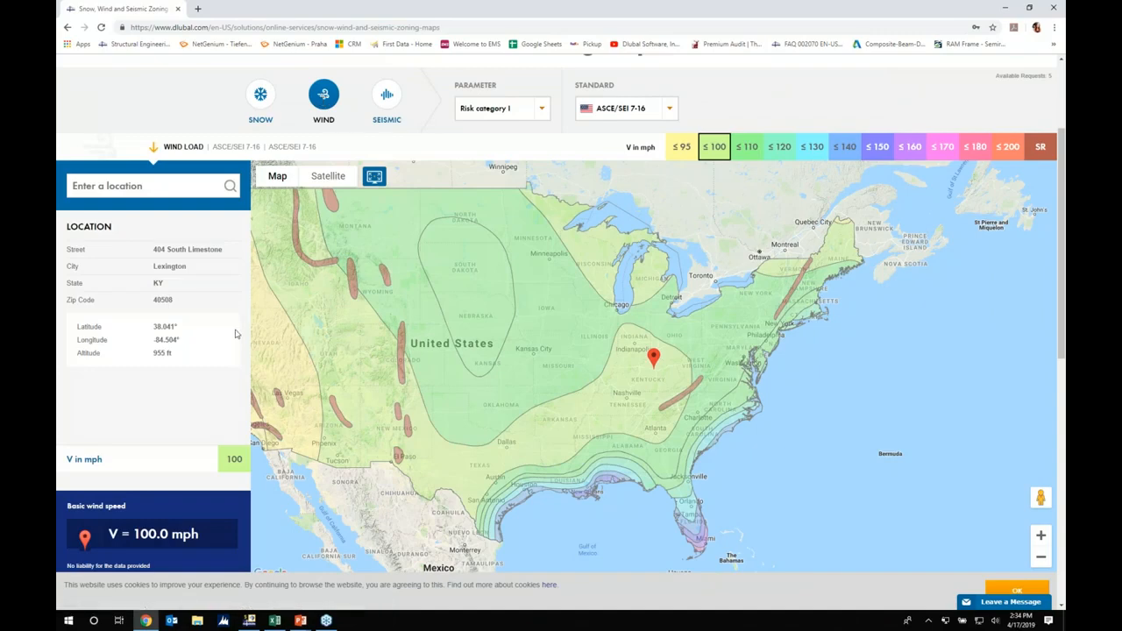
{"action": "scroll", "coordinate": [196, 351], "scroll_direction": "down", "scroll_amount": 1}
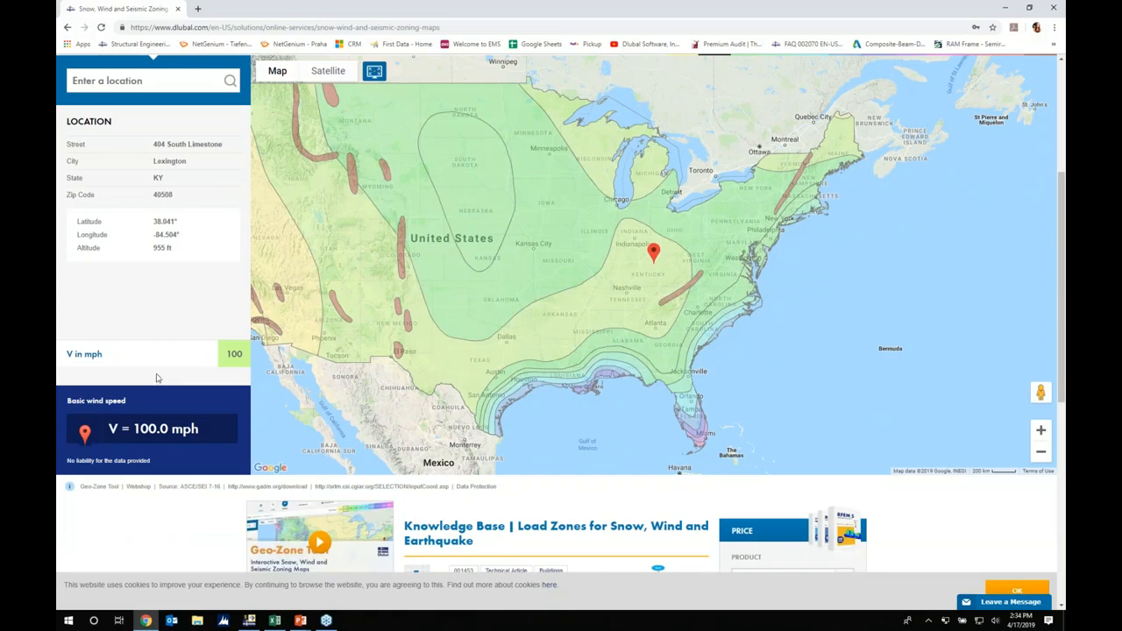
Step: Return to the wind load slide and advance the highlight to Fig. 27.3-3 for arched roofs under Step 6
{"action": "key", "text": "super+Tab"}
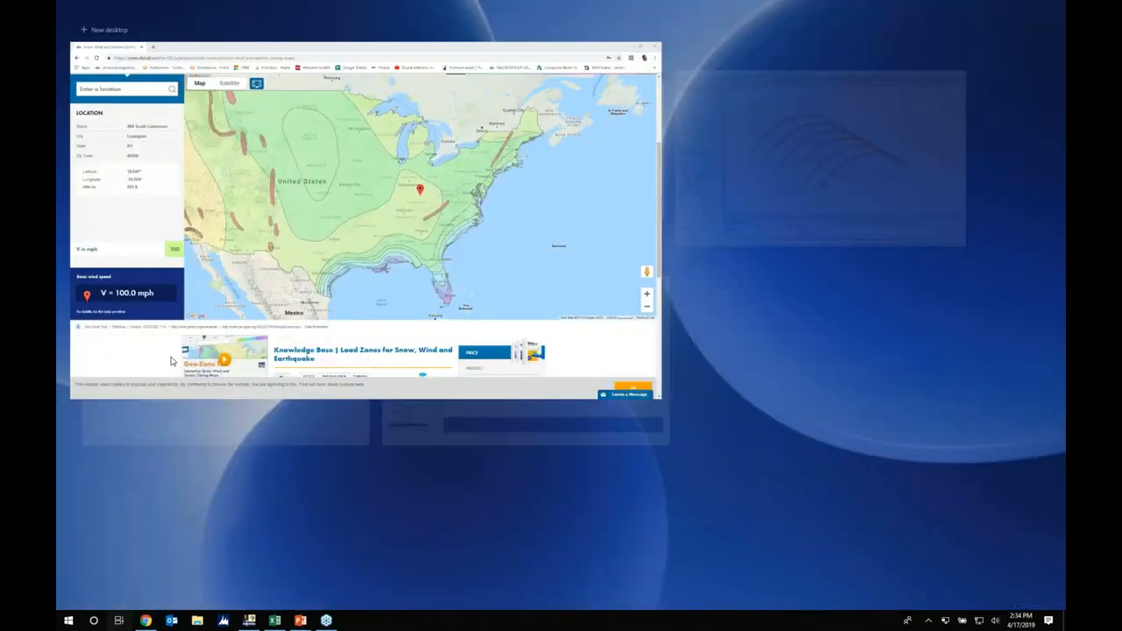
{"action": "left_click", "coordinate": [522, 158]}
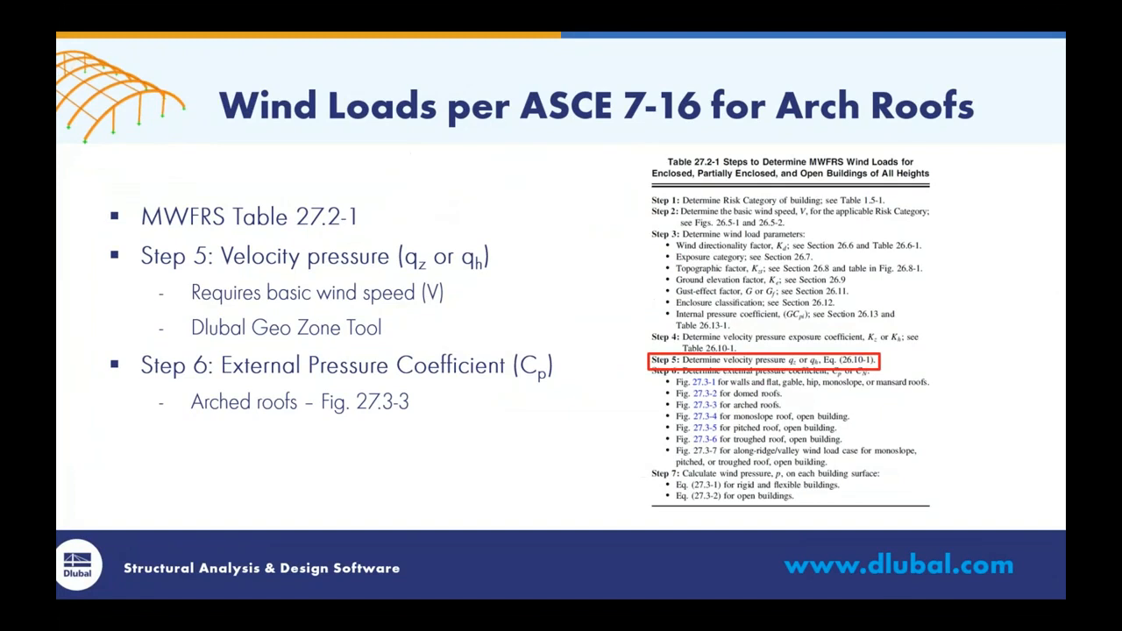
{"action": "key", "text": "Right"}
{"action": "key", "text": "Right"}
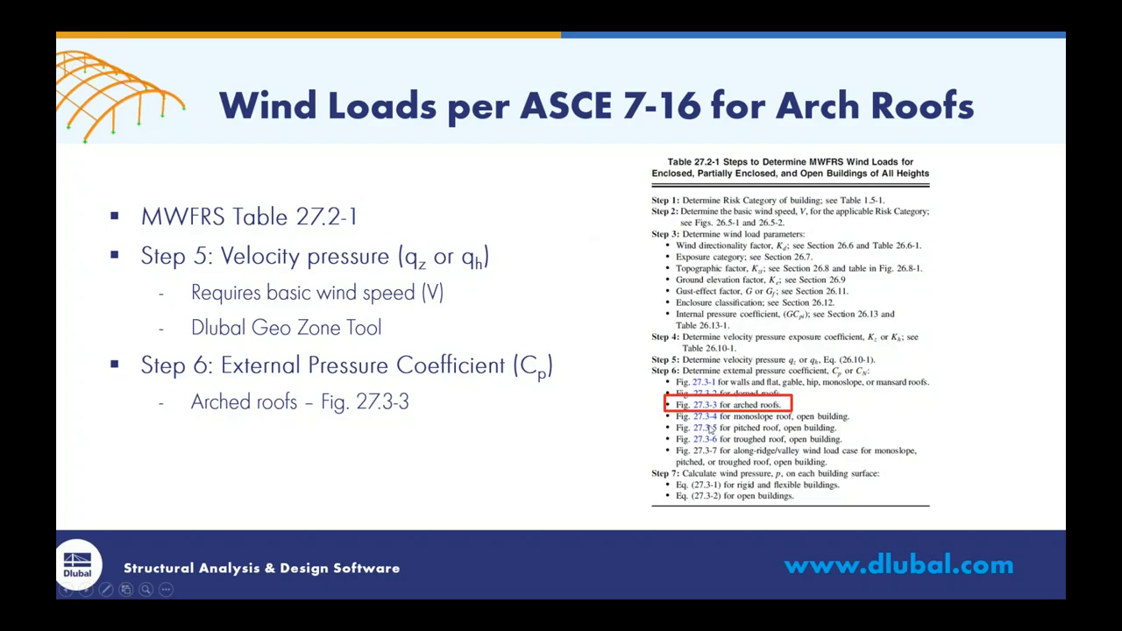
Step: Switch to the Snow Loads.xlsx workbook in Excel and show the Wind Load X worksheet
{"action": "key", "text": "super+Tab"}
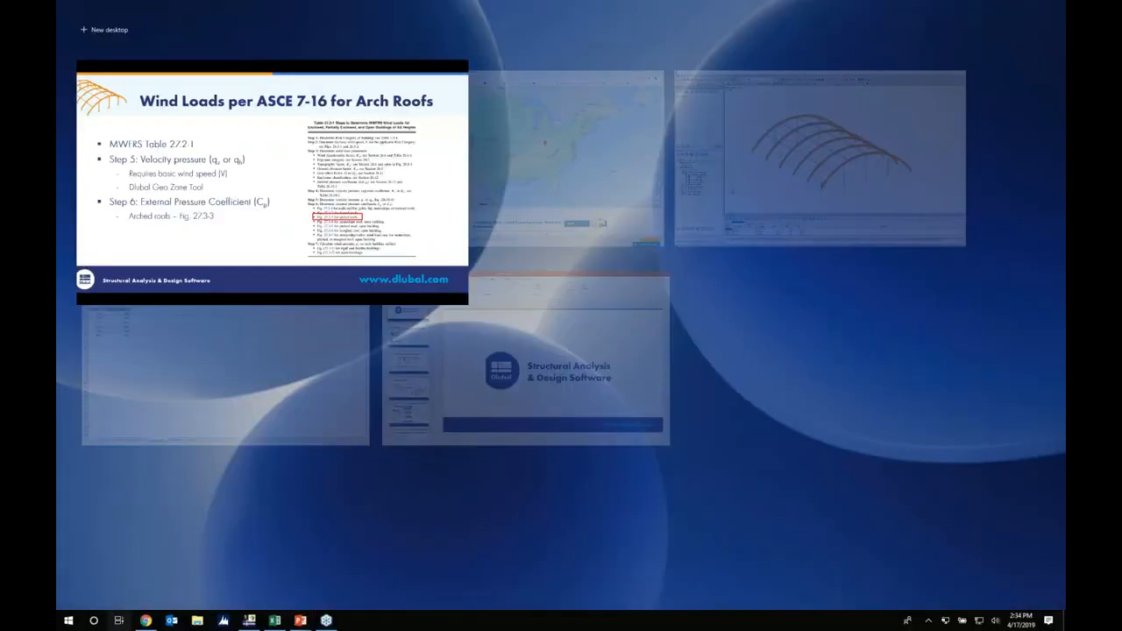
{"action": "left_click", "coordinate": [249, 325]}
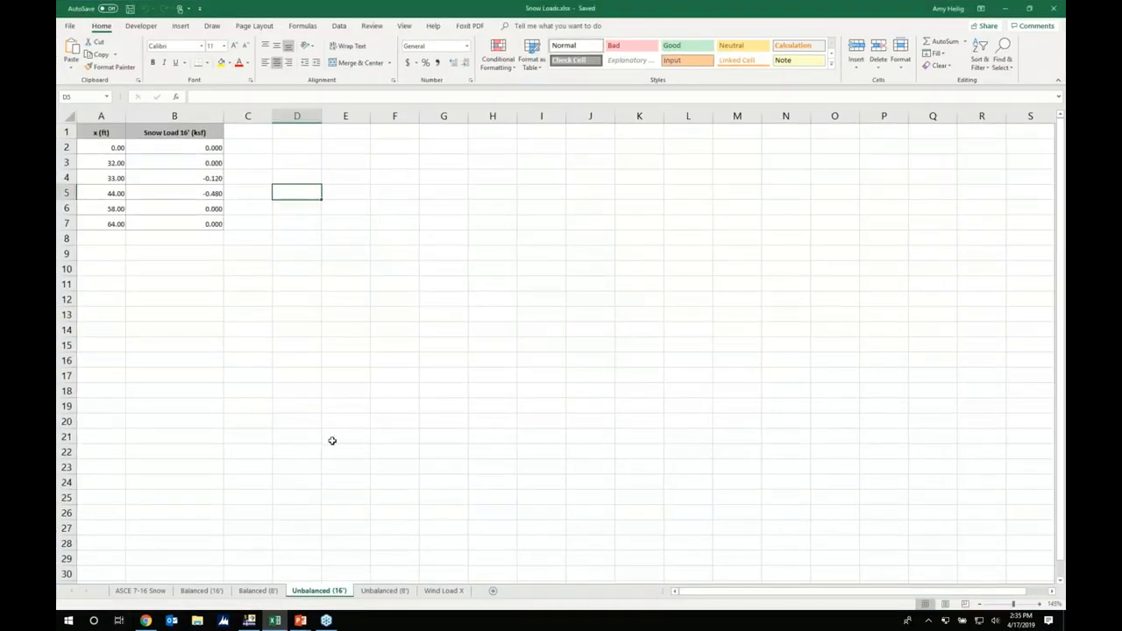
{"action": "left_click", "coordinate": [442, 591]}
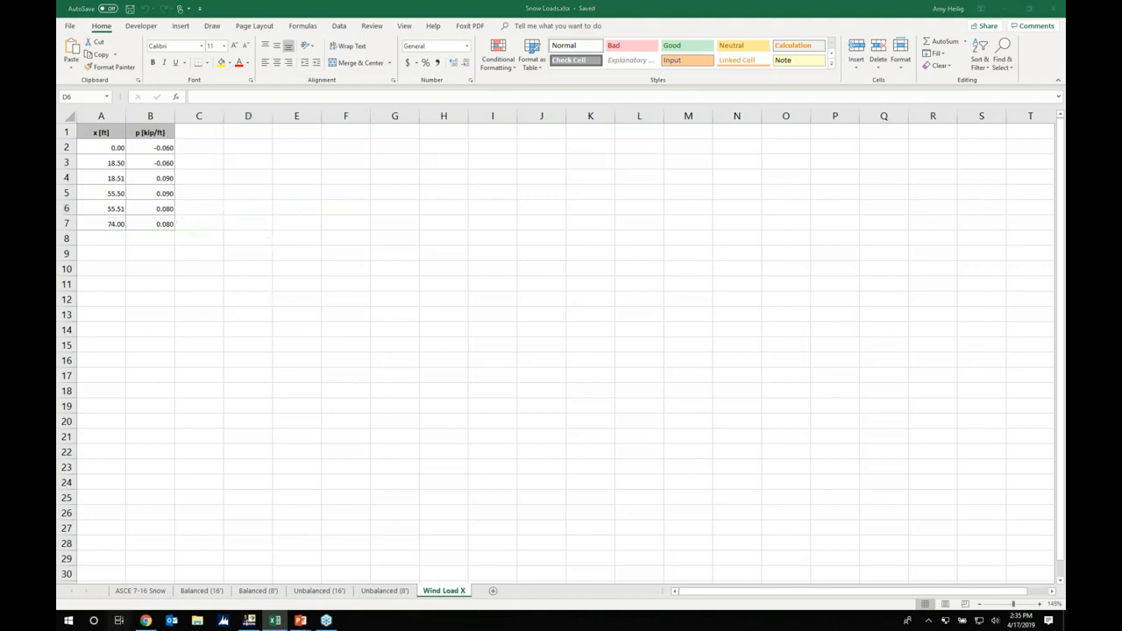
Step: Switch to RFEM and start a varying load on sets of members for LC4, importing the Wind Load X table from Excel
{"action": "left_click", "coordinate": [118, 621]}
{"action": "left_click", "coordinate": [312, 351]}
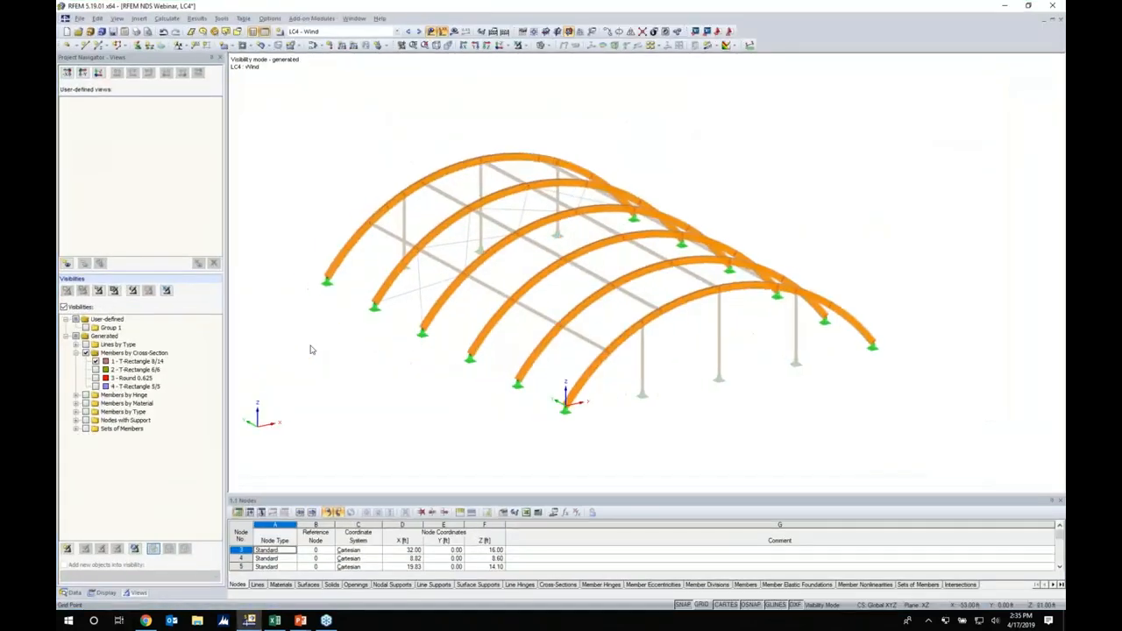
{"action": "left_click", "coordinate": [342, 47]}
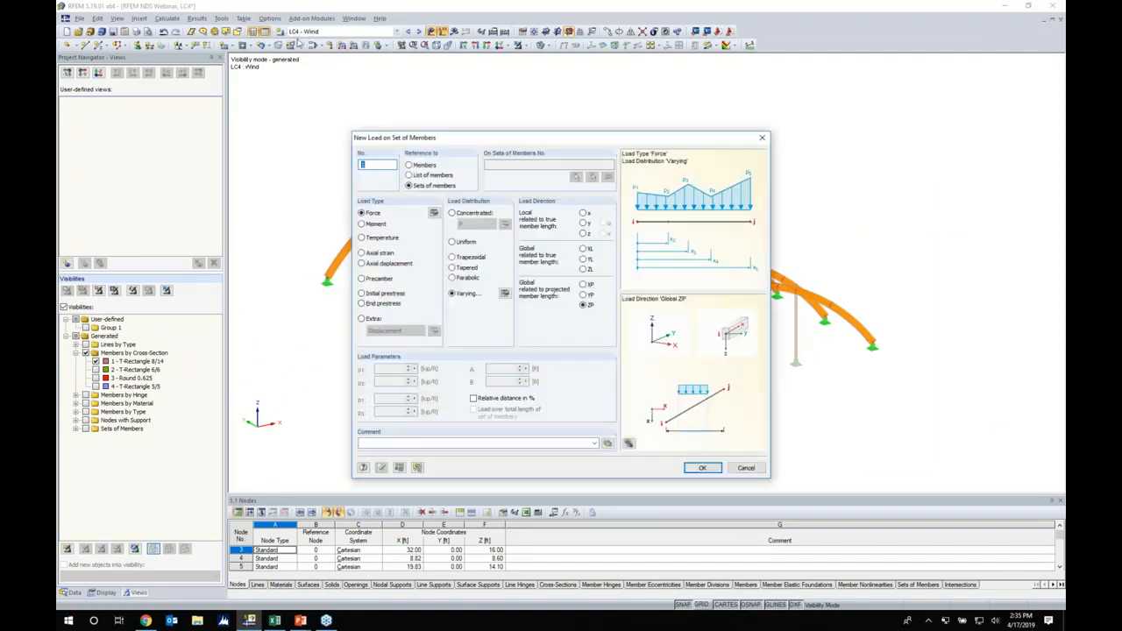
{"action": "left_click", "coordinate": [505, 293]}
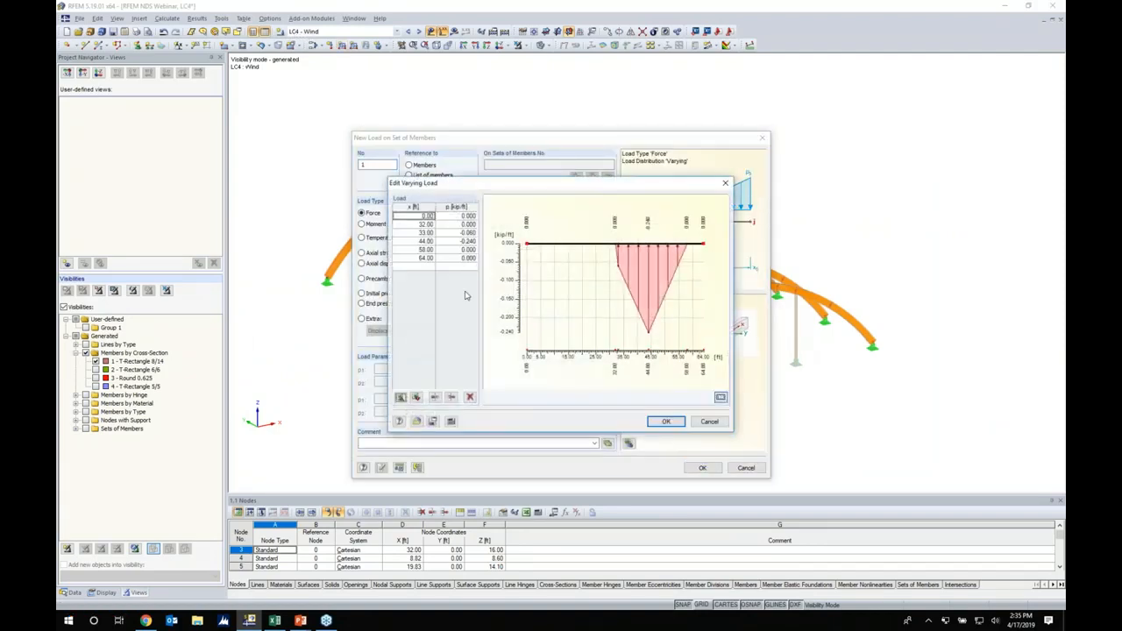
{"action": "left_click", "coordinate": [417, 397]}
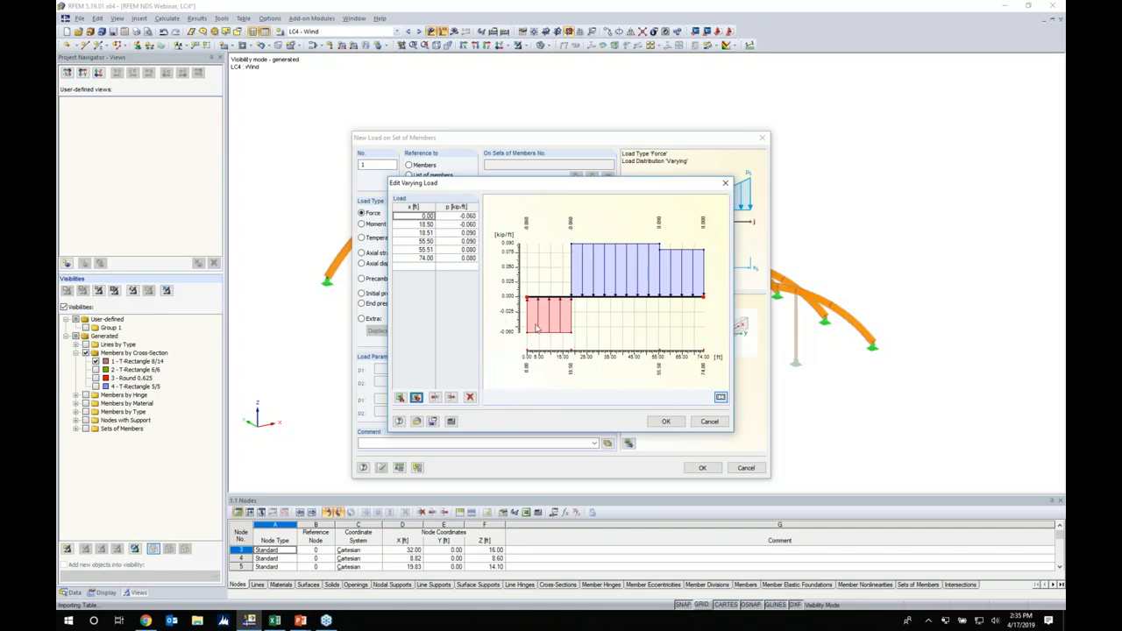
{"action": "left_click", "coordinate": [666, 422]}
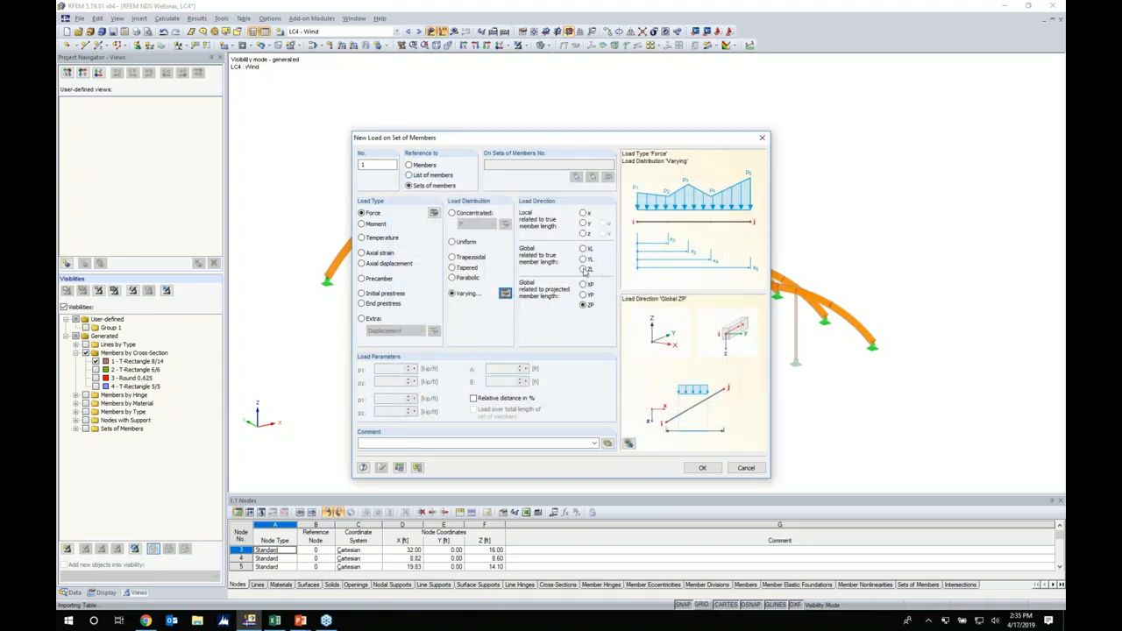
Step: Set the wind load direction to global XL, related to true member length, and apply it to all six arches
{"action": "left_click", "coordinate": [583, 249]}
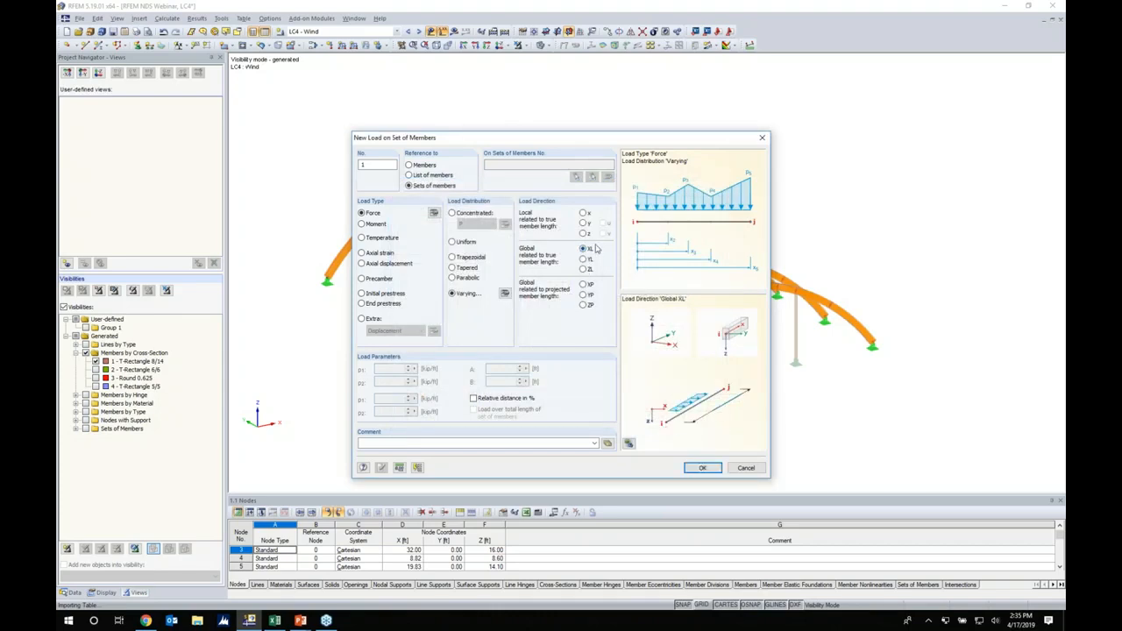
{"action": "left_click", "coordinate": [702, 468]}
{"action": "left_click_drag", "start_coordinate": [675, 378], "coordinate": [399, 141]}
{"action": "middle_click_drag", "start_coordinate": [675, 427], "coordinate": [693, 386]}
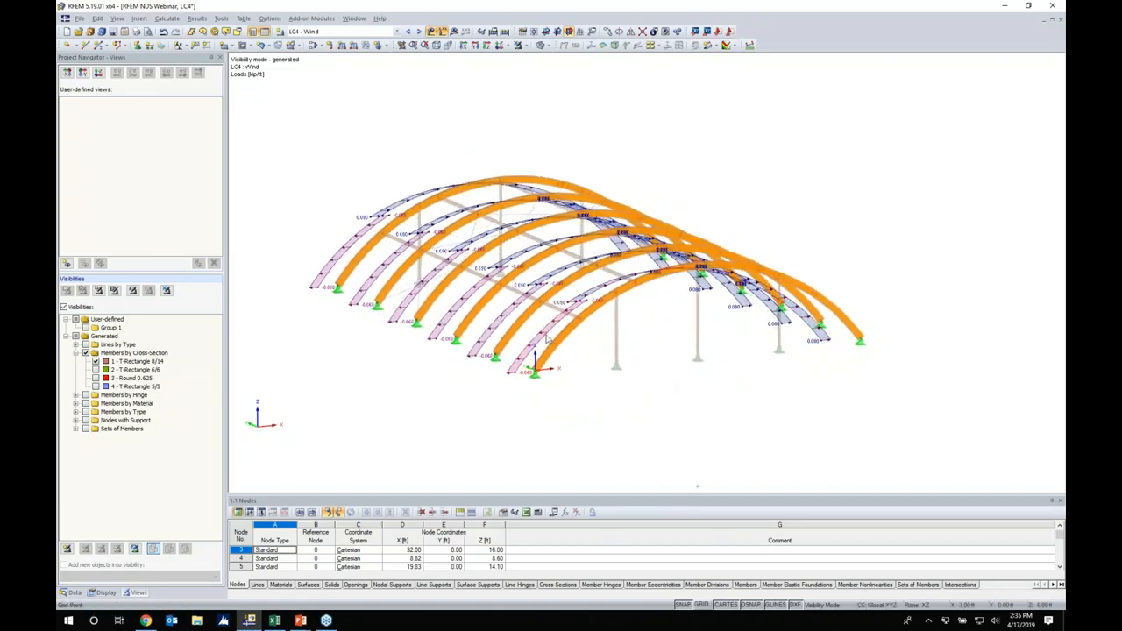
{"action": "middle_click_drag", "start_coordinate": [460, 393], "coordinate": [544, 425], "text": "ctrl"}
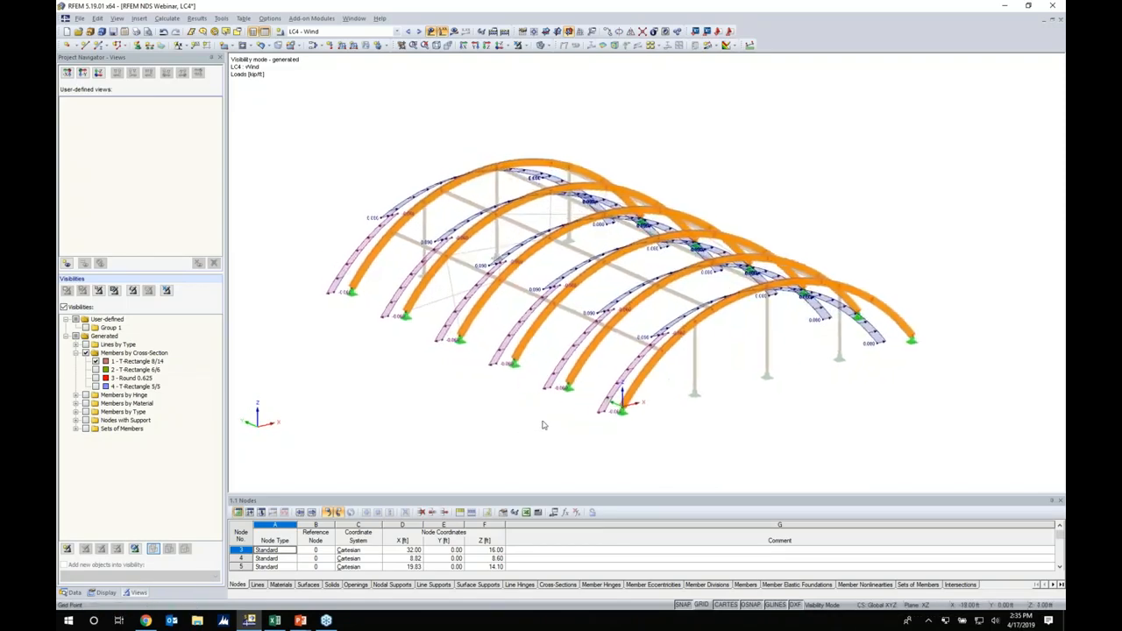
Step: Turn off the visibility mode and review the loads of the load combinations from CO1 to CO4 on the full model
{"action": "left_click", "coordinate": [419, 31]}
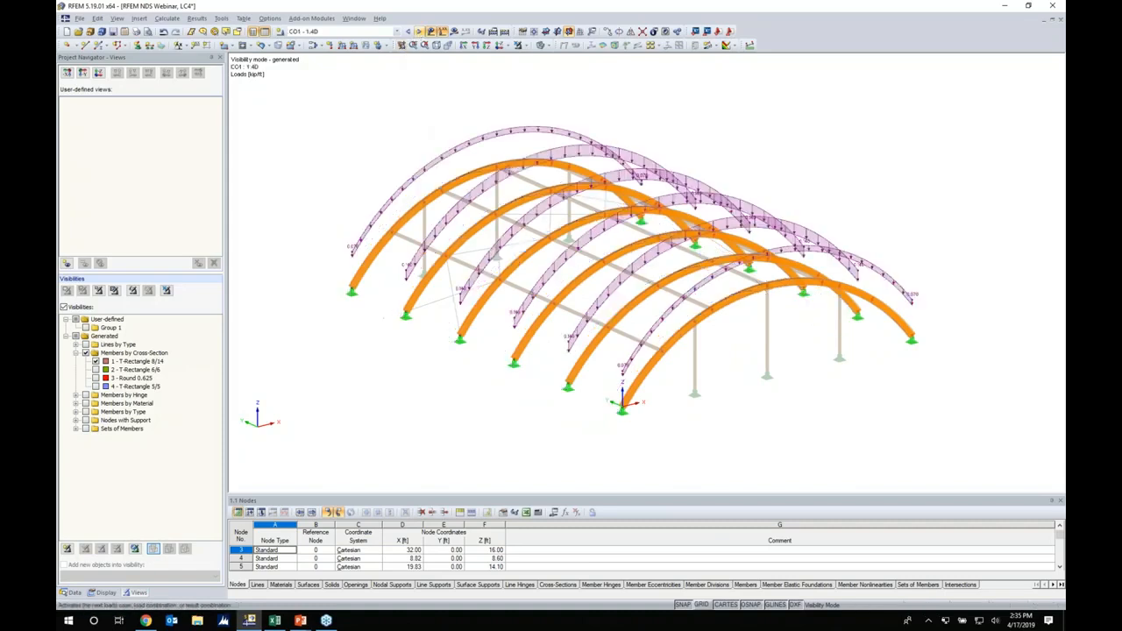
{"action": "left_click", "coordinate": [517, 45]}
{"action": "left_click", "coordinate": [420, 31]}
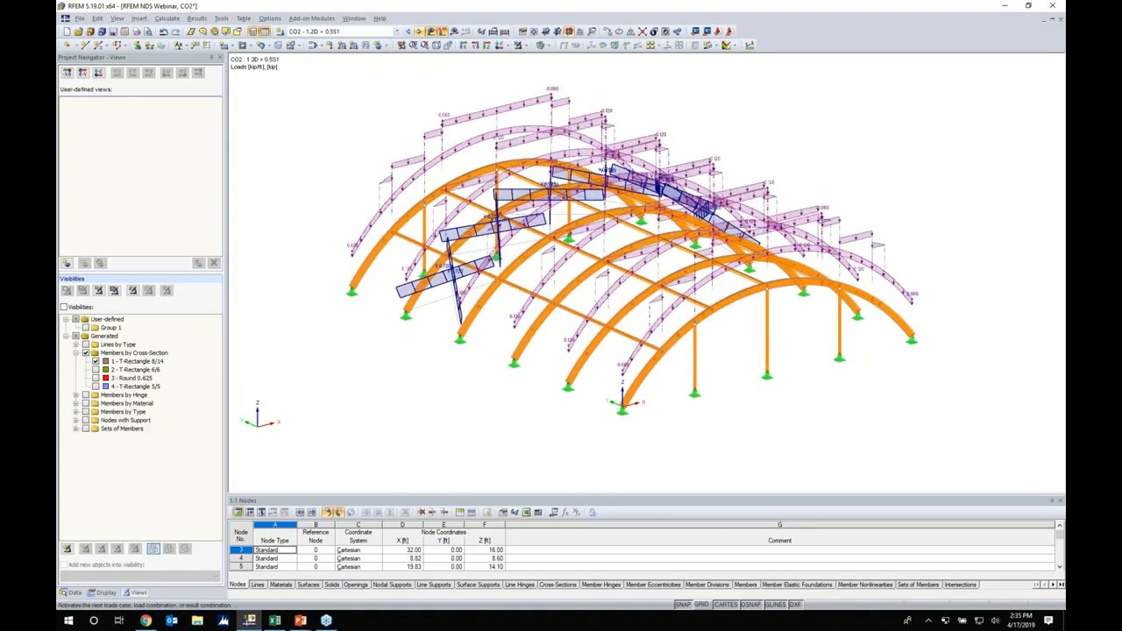
{"action": "left_click", "coordinate": [419, 32]}
{"action": "middle_click_drag", "start_coordinate": [761, 372], "coordinate": [574, 272], "text": "ctrl"}
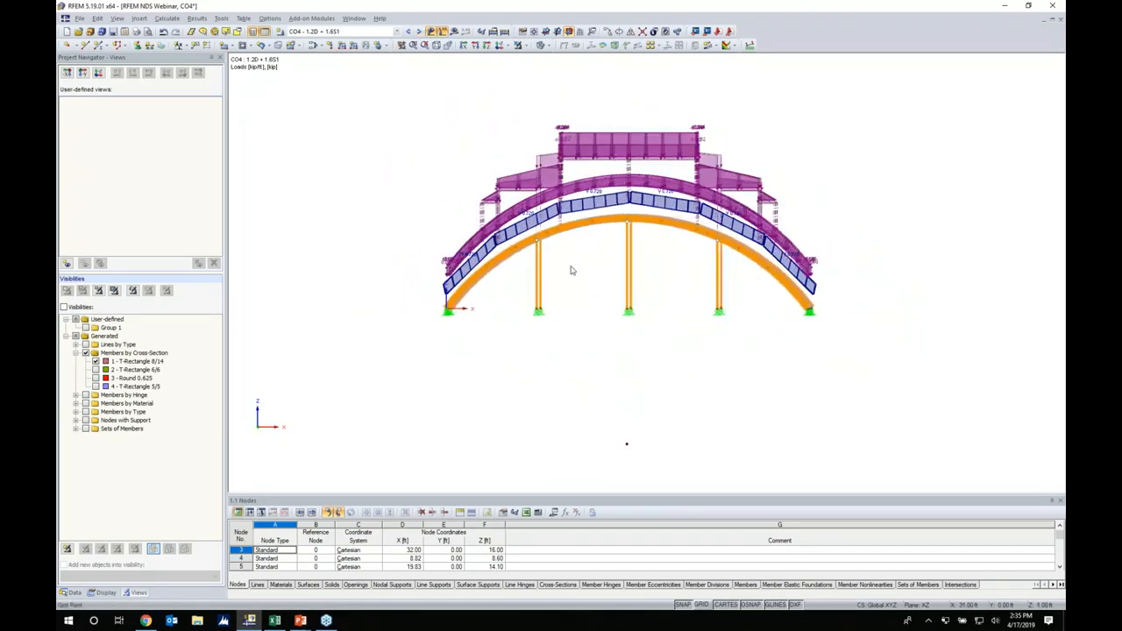
Step: Show the loads of load combination CO5 on the structure in 3D and run the calculation
{"action": "left_click", "coordinate": [419, 31]}
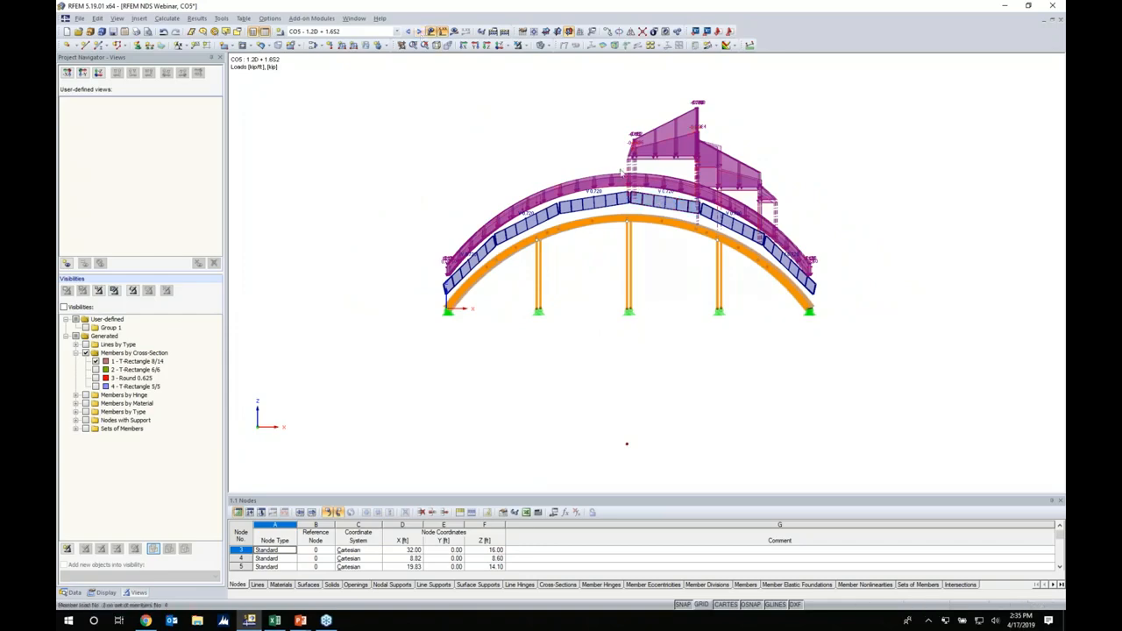
{"action": "middle_click_drag", "start_coordinate": [710, 342], "coordinate": [727, 344], "text": "ctrl"}
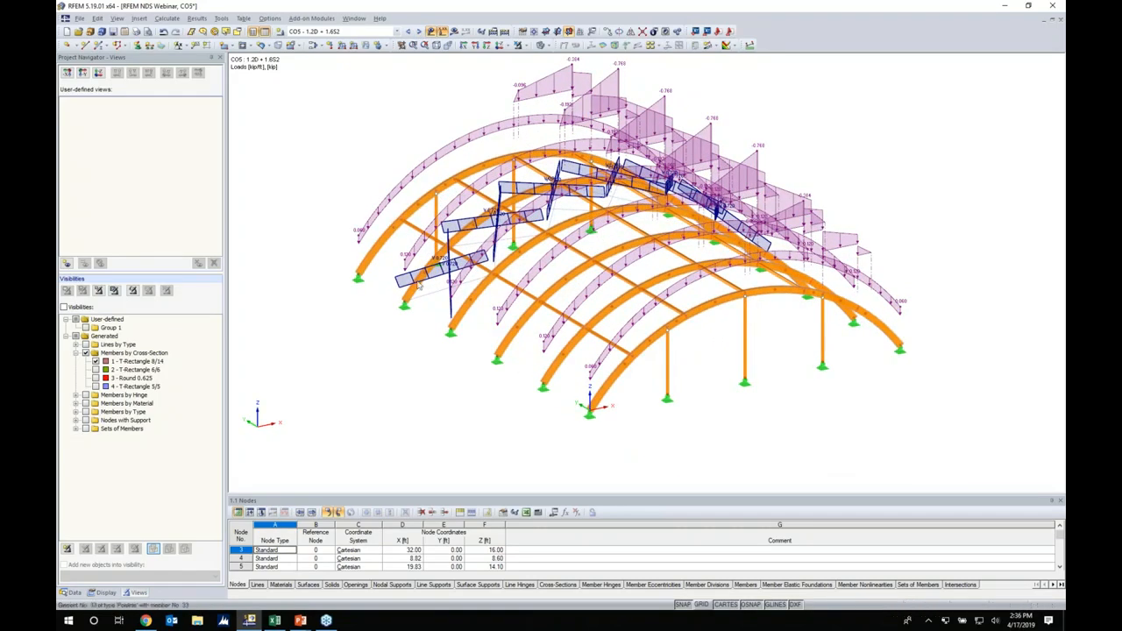
{"action": "left_click", "coordinate": [166, 20]}
{"action": "left_click", "coordinate": [171, 35]}
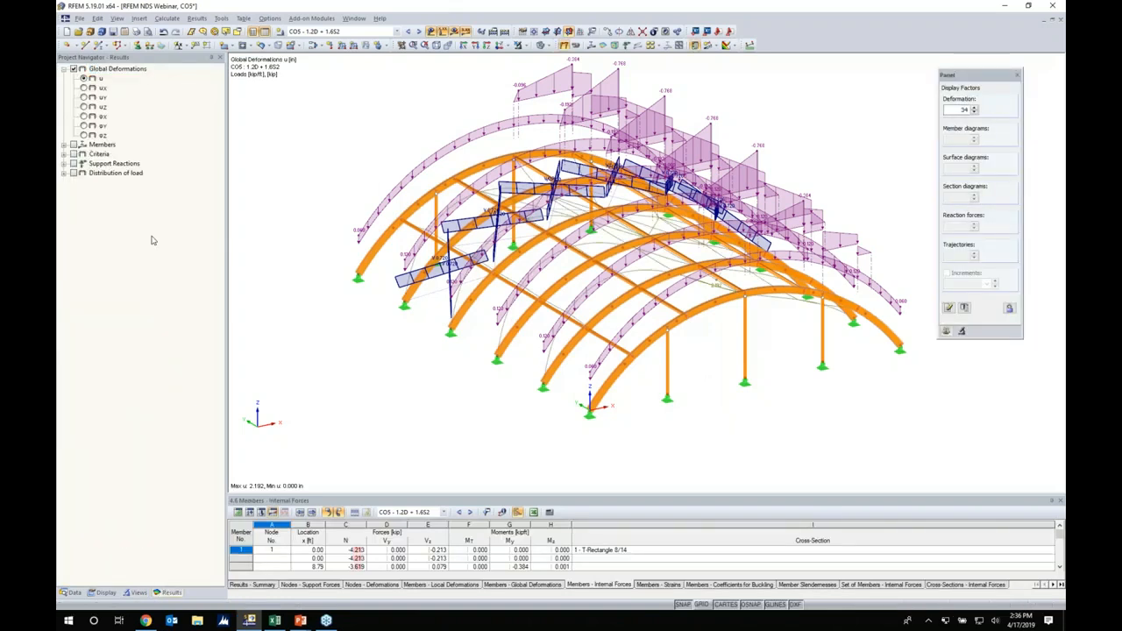
Step: Hide the loads and display the member deformations as Cross-Sections Colored
{"action": "left_click", "coordinate": [430, 31]}
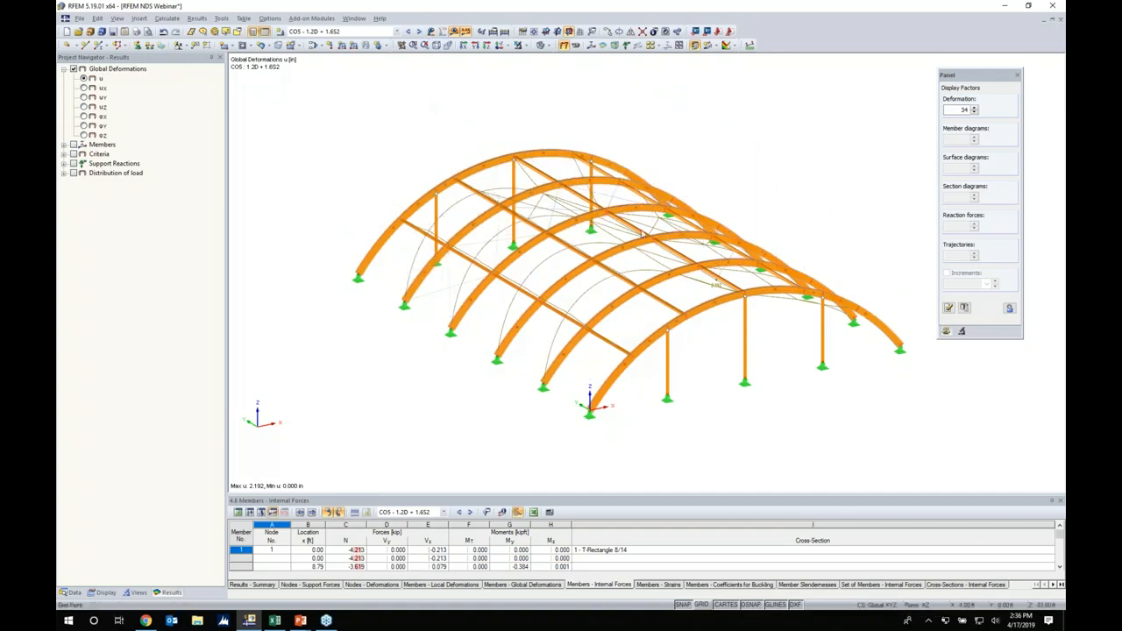
{"action": "left_click", "coordinate": [105, 593]}
{"action": "scroll", "coordinate": [140, 427], "scroll_direction": "down", "scroll_amount": 10}
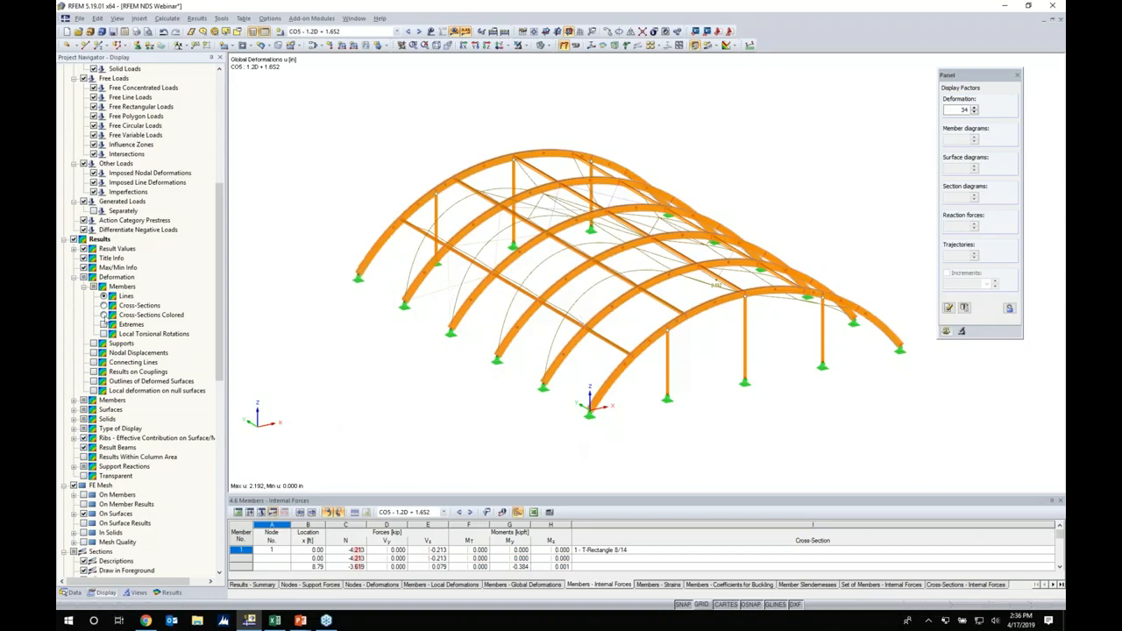
{"action": "left_click", "coordinate": [104, 315]}
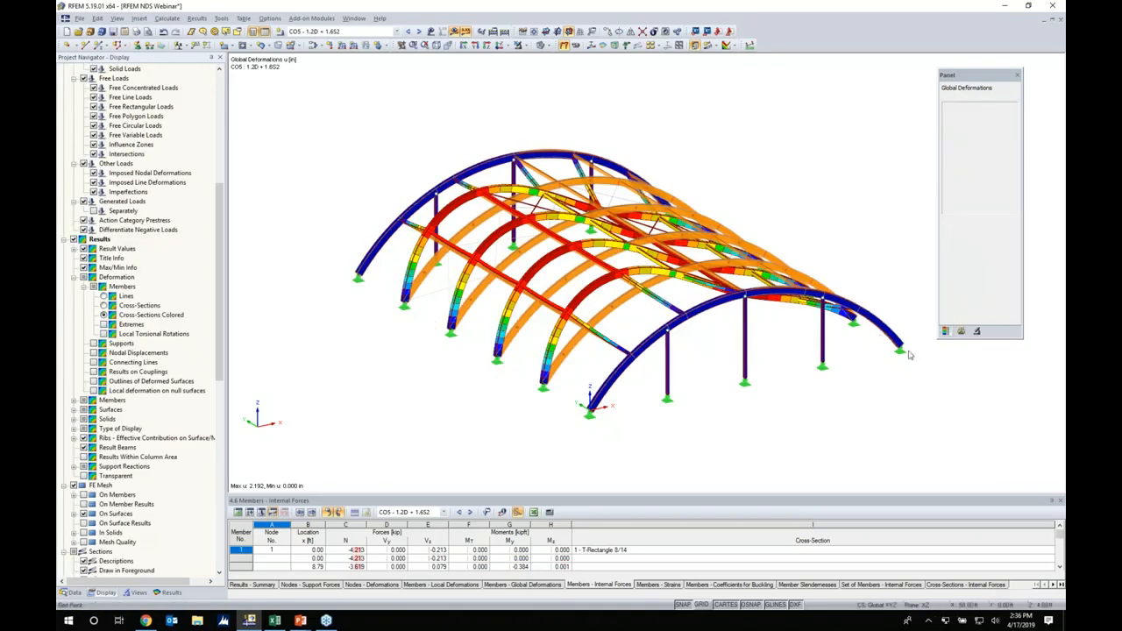
Step: Smooth the color transitions of the global deformation display through the color scale options
{"action": "left_click", "coordinate": [1013, 316]}
{"action": "left_click", "coordinate": [945, 439]}
{"action": "left_click", "coordinate": [1012, 351]}
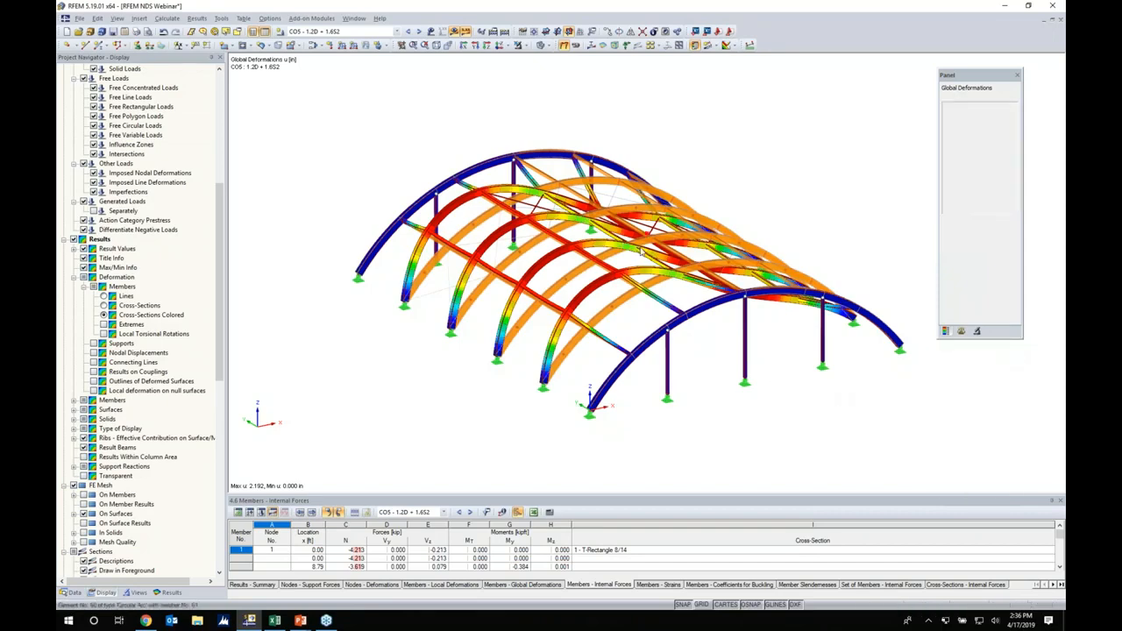
Step: Step through the global deformations of load combinations CO6 to CO9
{"action": "left_click", "coordinate": [420, 31]}
{"action": "left_click", "coordinate": [420, 32]}
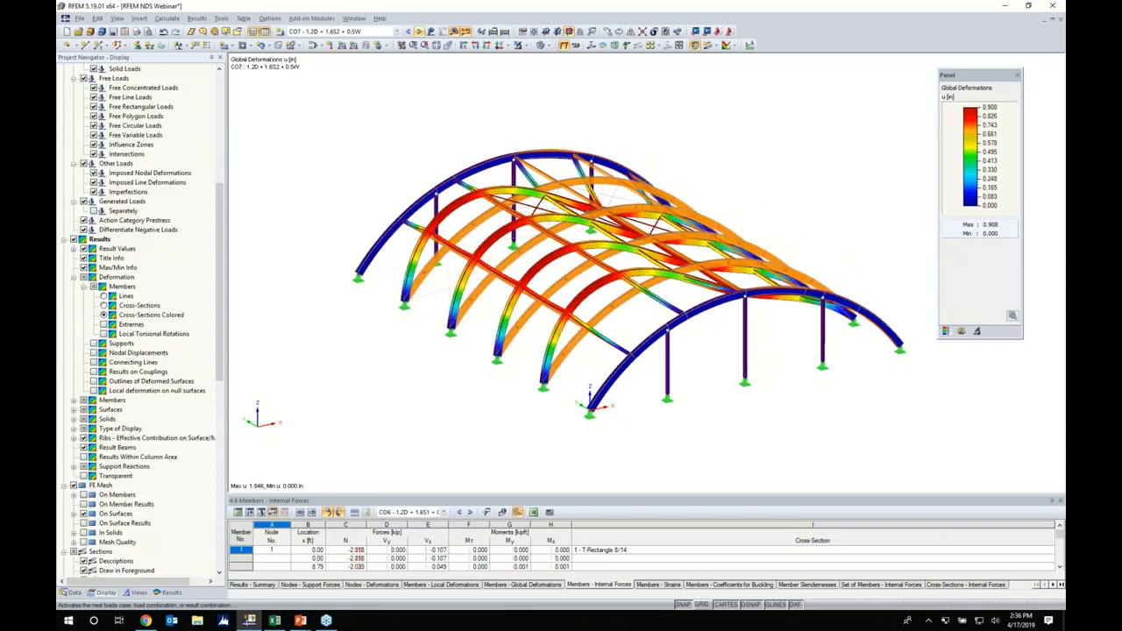
{"action": "left_click", "coordinate": [420, 32]}
{"action": "left_click", "coordinate": [420, 32]}
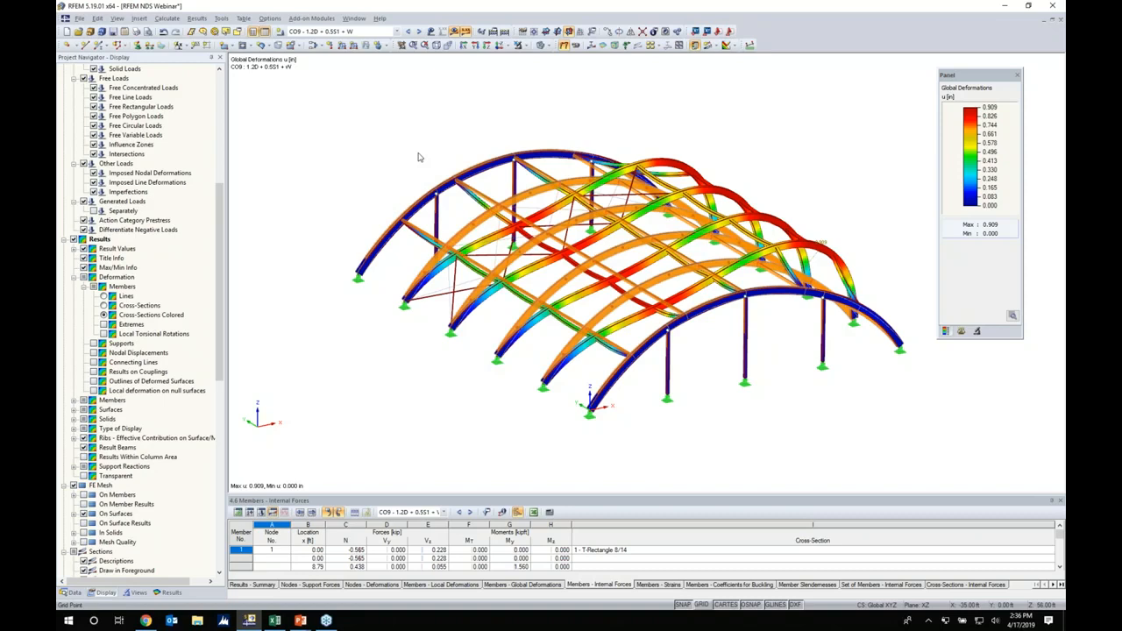
Step: Replace the global deformations with the member internal forces My for CO9
{"action": "left_click", "coordinate": [170, 593]}
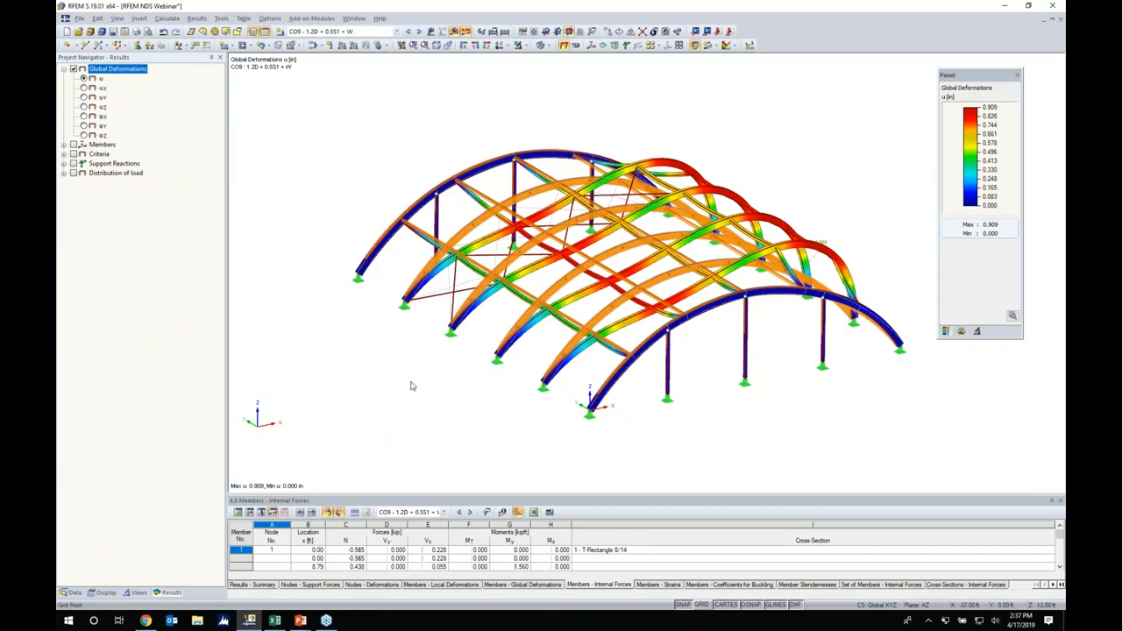
{"action": "left_click", "coordinate": [64, 146]}
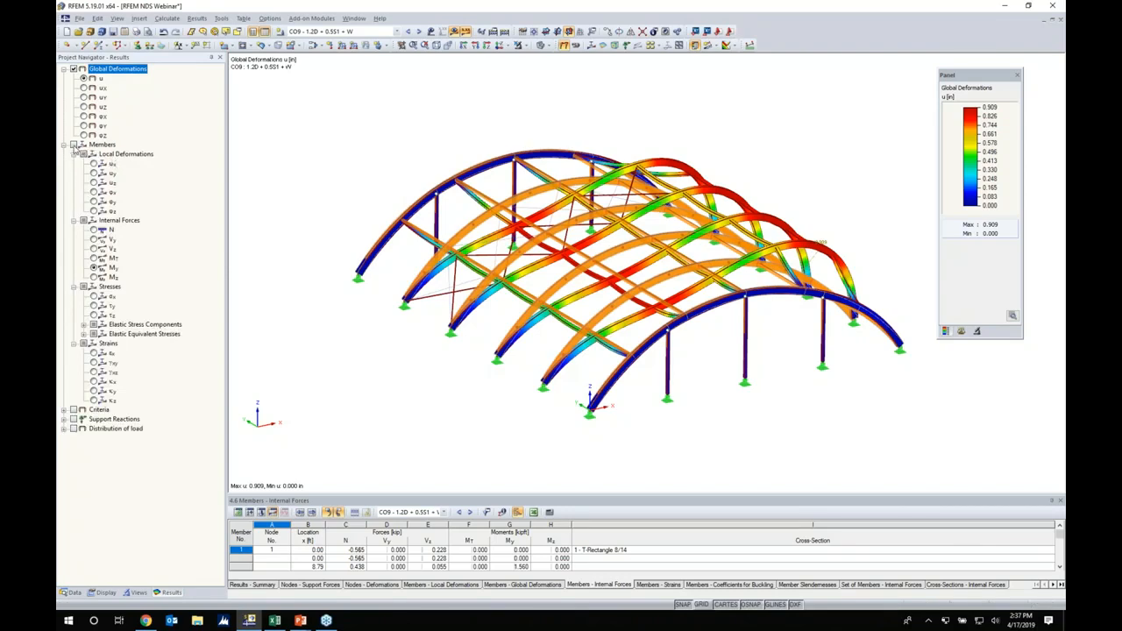
{"action": "left_click", "coordinate": [73, 146]}
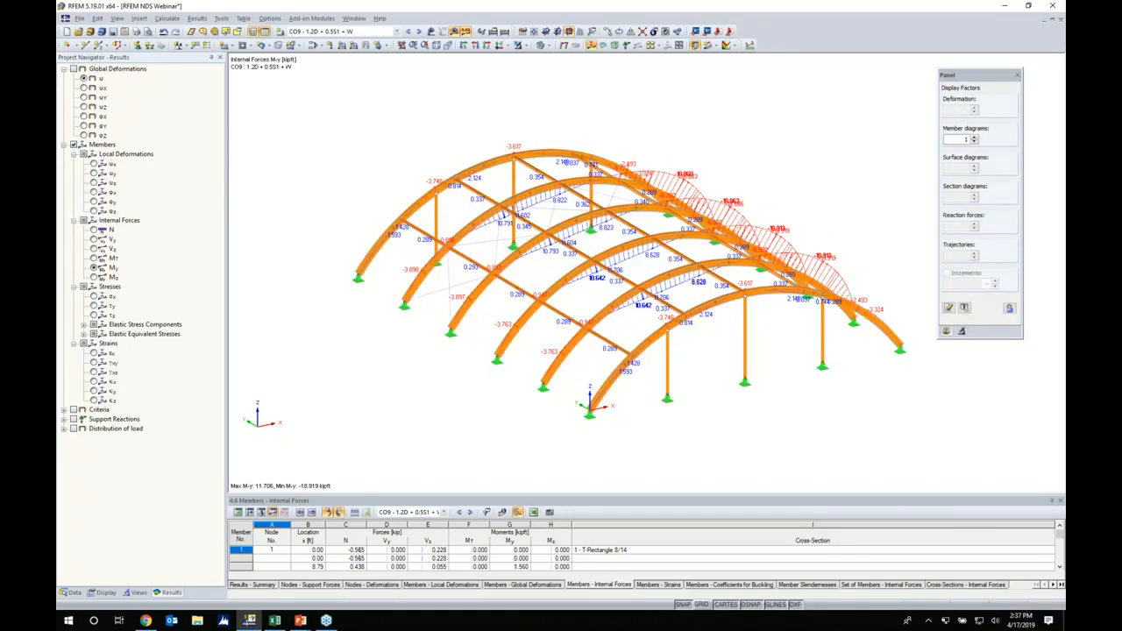
Step: Isolate the front end arch with its columns using visibility by selected objects and view its moment diagram in 3D
{"action": "middle_click_drag", "start_coordinate": [438, 371], "coordinate": [509, 318], "text": "ctrl"}
{"action": "left_click_drag", "start_coordinate": [622, 198], "coordinate": [706, 406]}
{"action": "left_click", "coordinate": [526, 46]}
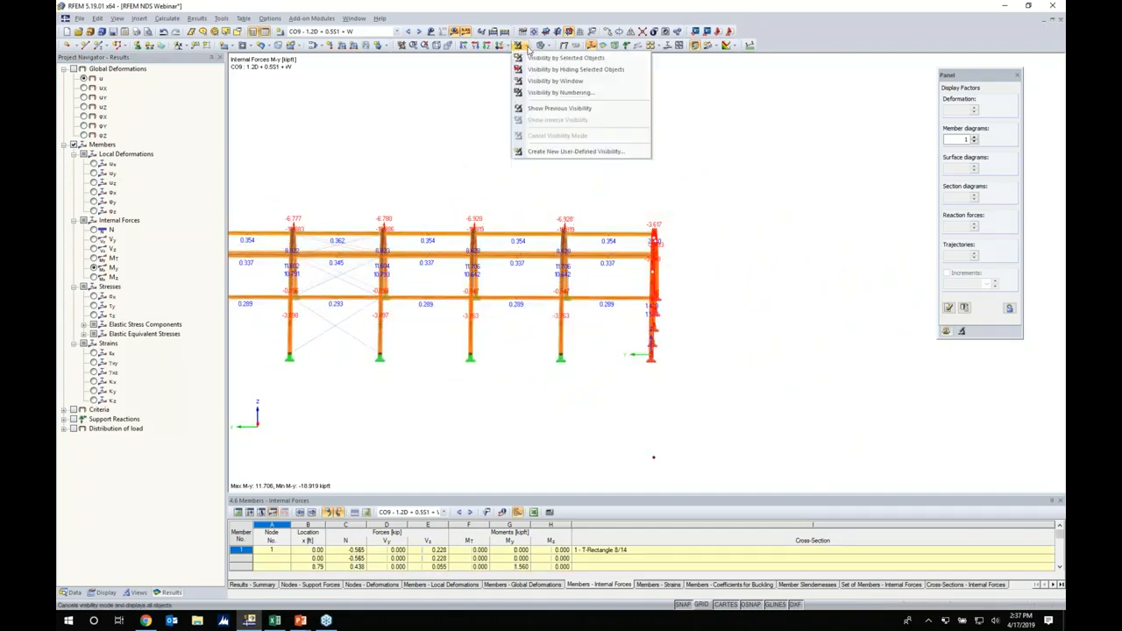
{"action": "left_click", "coordinate": [536, 58]}
{"action": "middle_click_drag", "start_coordinate": [724, 315], "coordinate": [644, 290], "text": "ctrl"}
{"action": "scroll", "coordinate": [654, 278], "scroll_direction": "up", "scroll_amount": 2}
{"action": "left_click", "coordinate": [716, 387]}
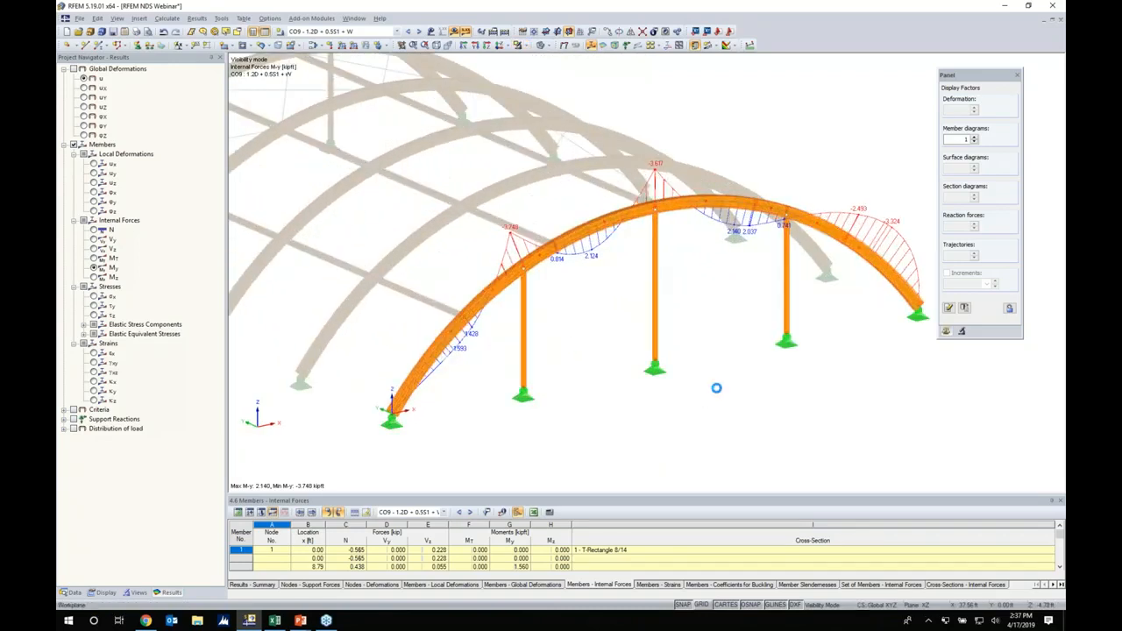
{"action": "scroll", "coordinate": [707, 379], "scroll_direction": "up", "scroll_amount": 1}
{"action": "middle_click_drag", "start_coordinate": [707, 379], "coordinate": [663, 375]}
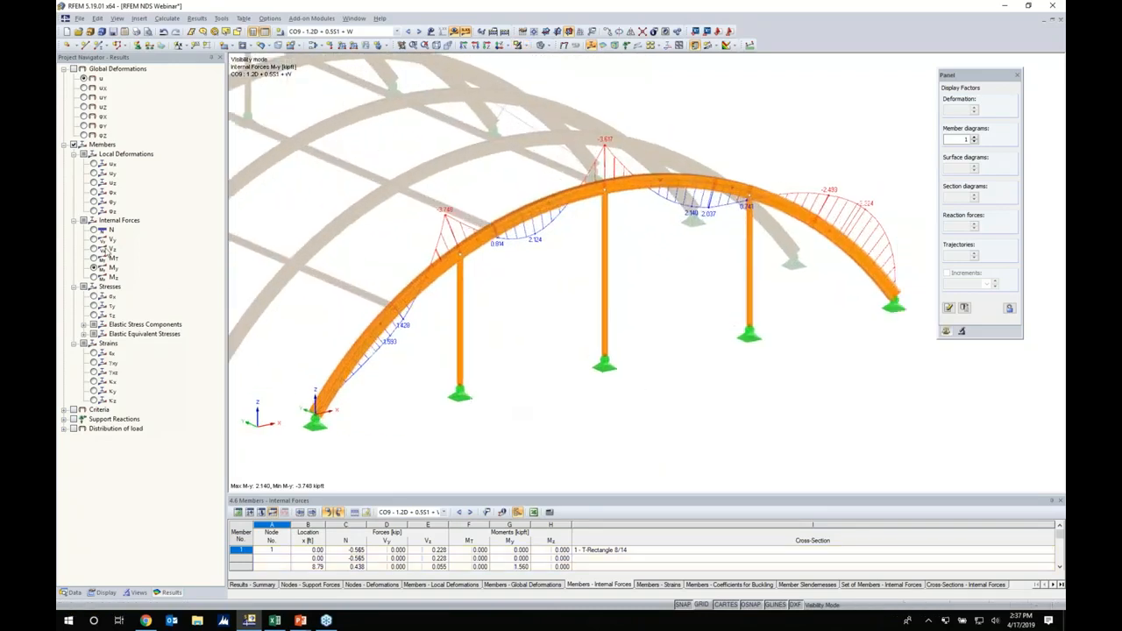
Step: Review the internal force diagrams N, Vz, My and Mz on the isolated arch, finishing on My
{"action": "left_click", "coordinate": [94, 230]}
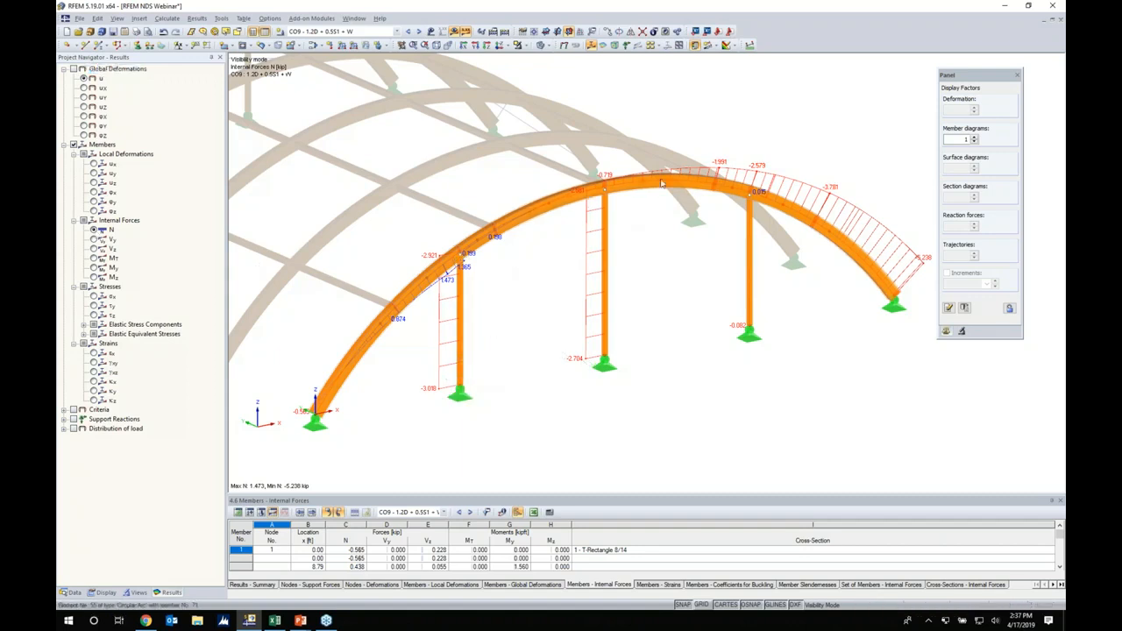
{"action": "left_click", "coordinate": [94, 249]}
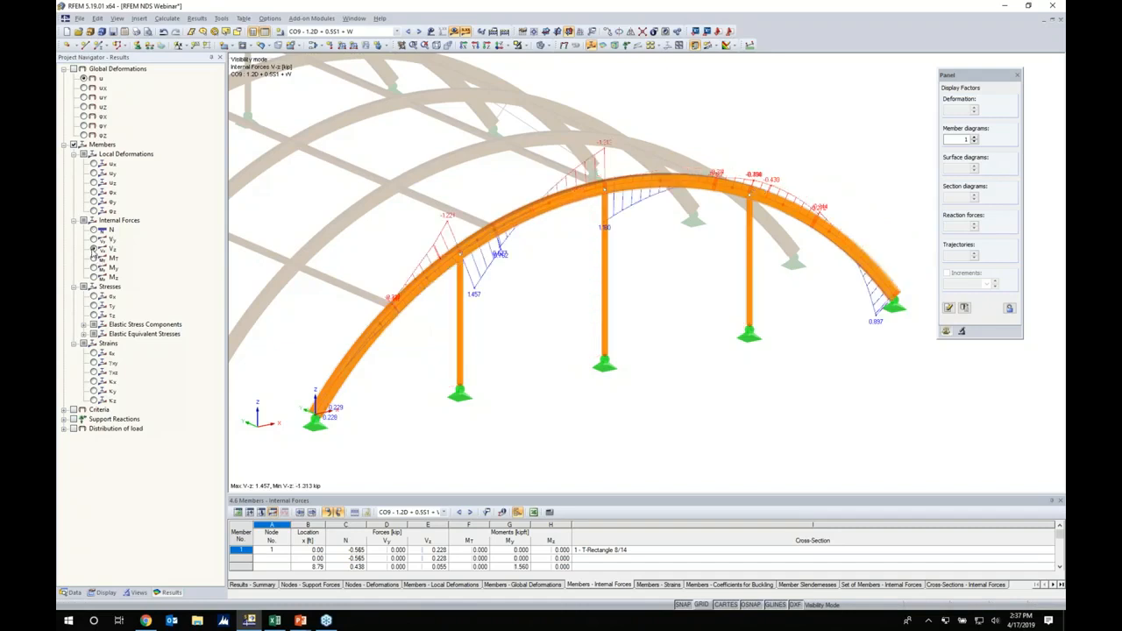
{"action": "left_click", "coordinate": [94, 268]}
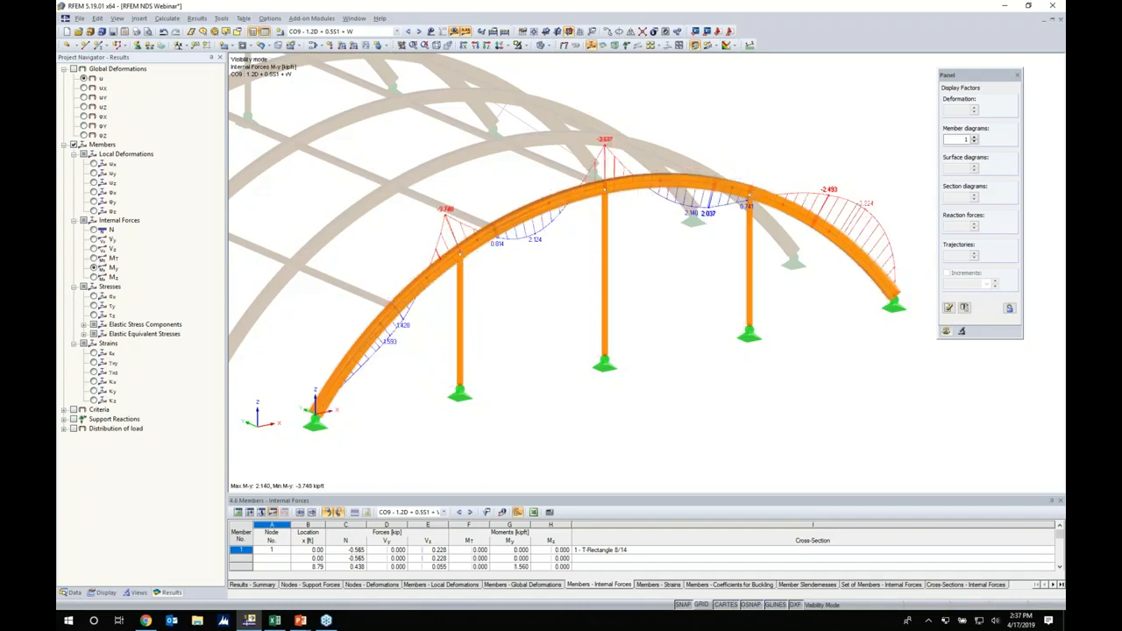
{"action": "left_click", "coordinate": [95, 277]}
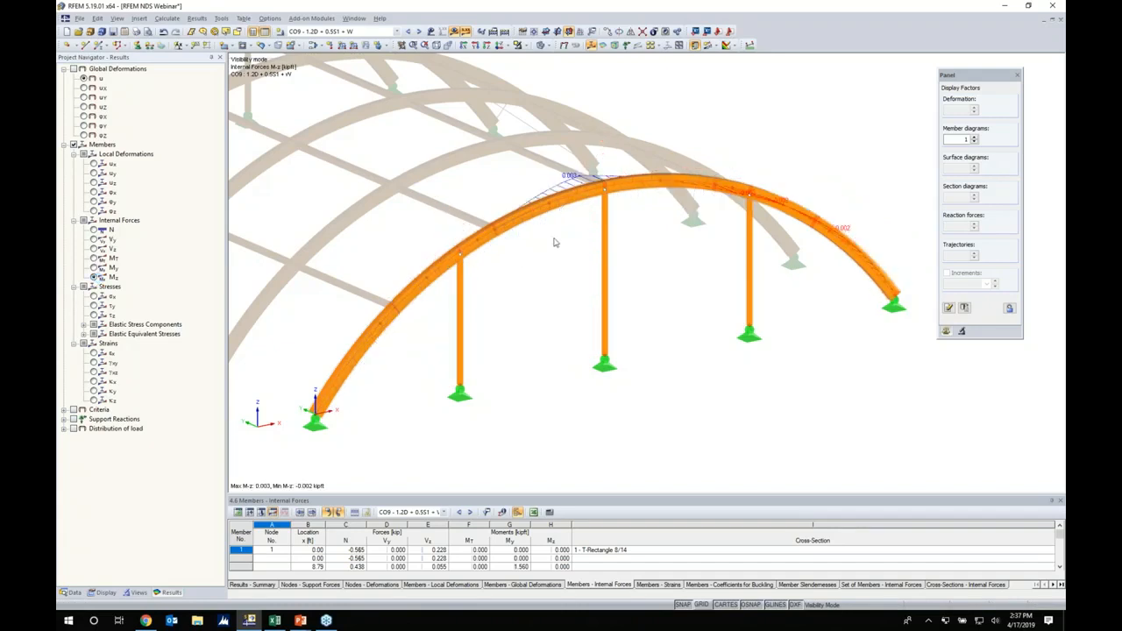
{"action": "left_click", "coordinate": [94, 267]}
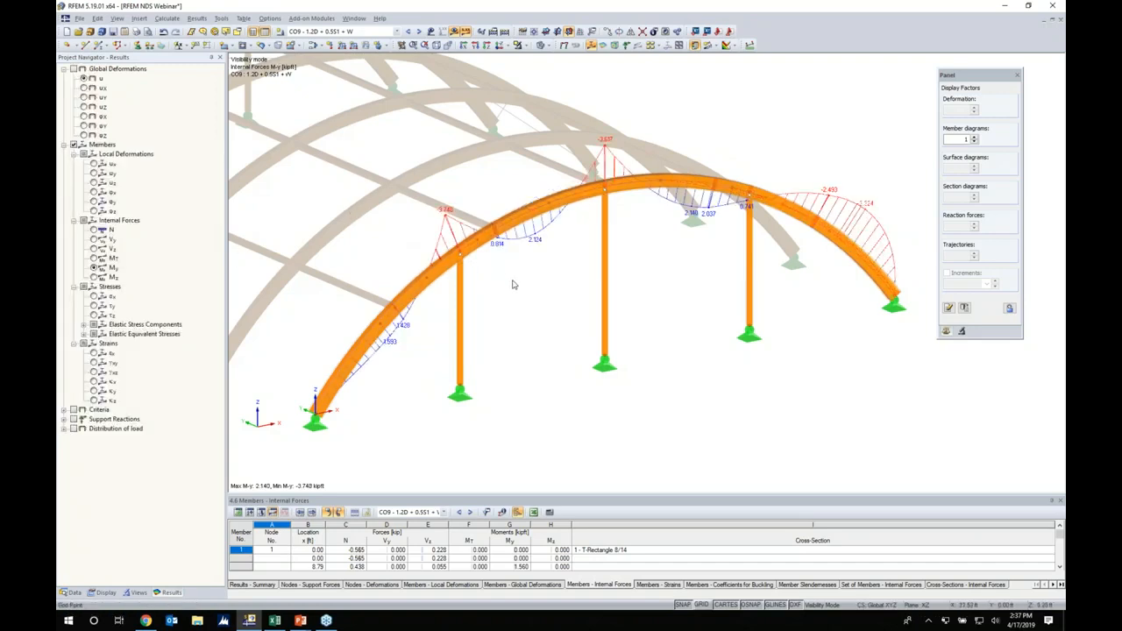
Step: Open the result diagrams for the set of members forming the isolated arch
{"action": "scroll", "coordinate": [520, 295], "scroll_direction": "down", "scroll_amount": 1}
{"action": "middle_click_drag", "start_coordinate": [520, 297], "coordinate": [543, 289]}
{"action": "scroll", "coordinate": [452, 312], "scroll_direction": "up", "scroll_amount": 5}
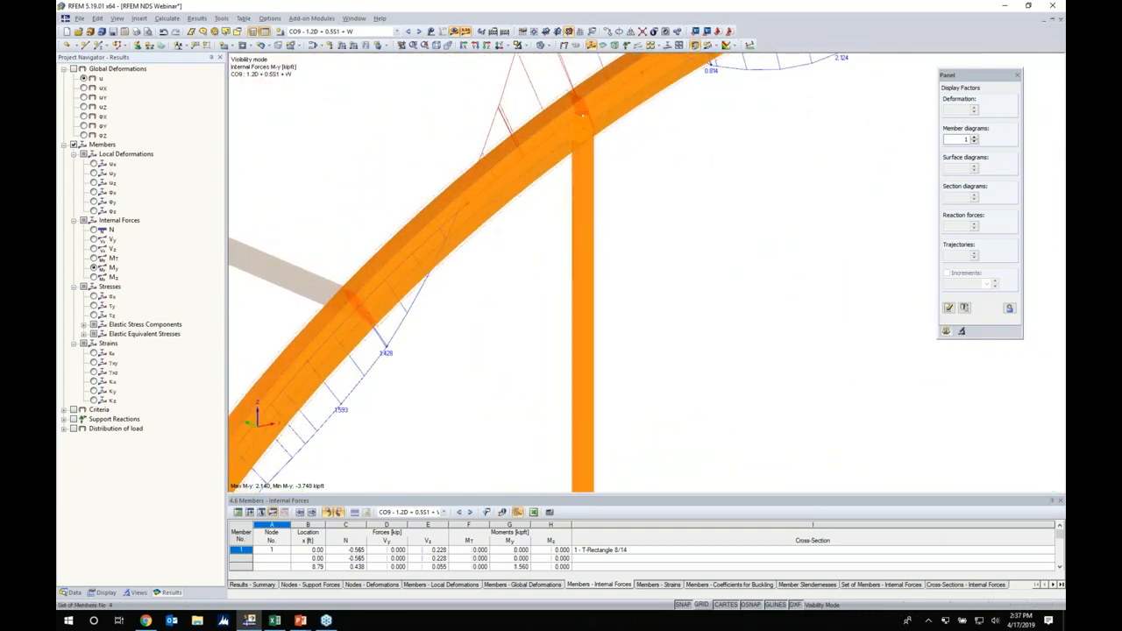
{"action": "right_click", "coordinate": [488, 228]}
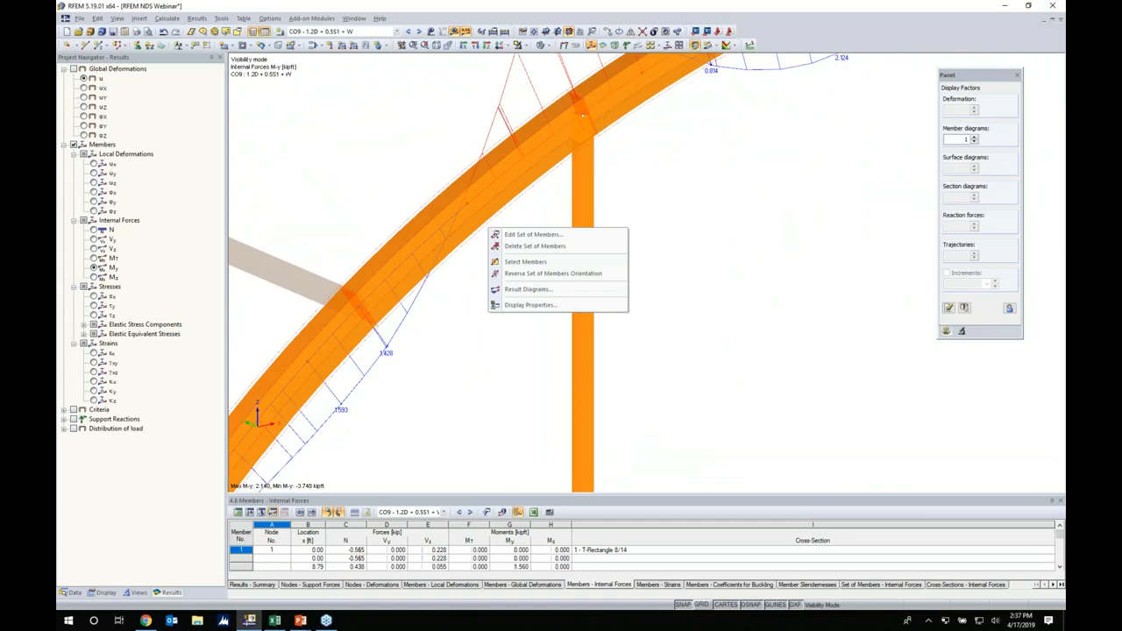
{"action": "left_click", "coordinate": [515, 293]}
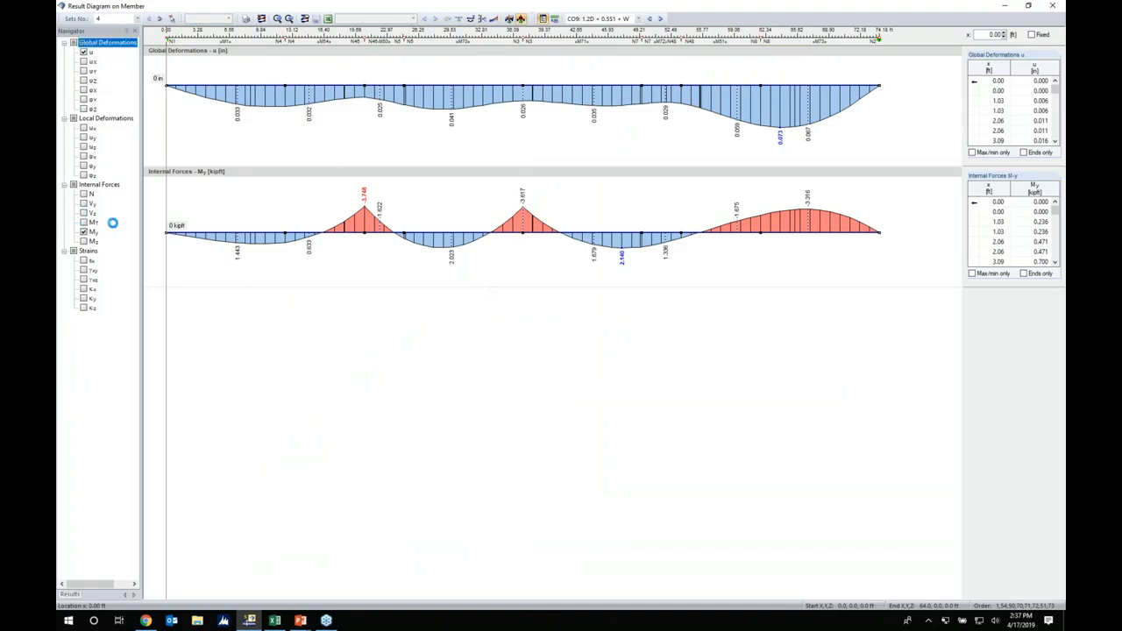
Step: Add the shear force Vz to the result diagrams, compare load combinations CO10, CO9 and CO8, and close the diagrams
{"action": "left_click", "coordinate": [83, 212]}
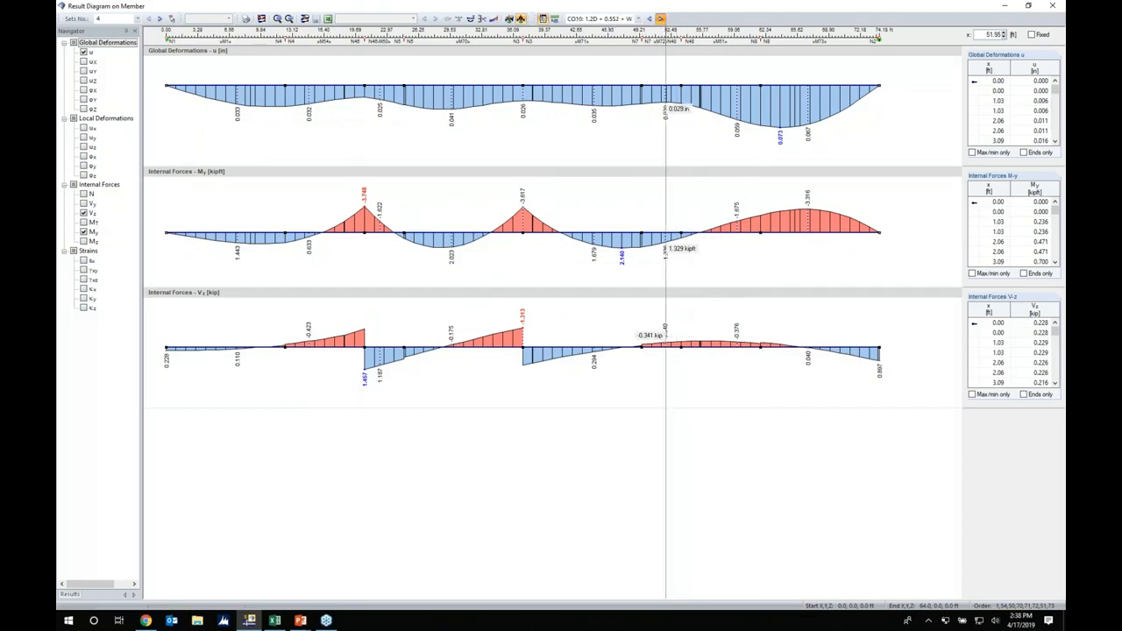
{"action": "left_click", "coordinate": [660, 19]}
{"action": "left_click", "coordinate": [648, 18]}
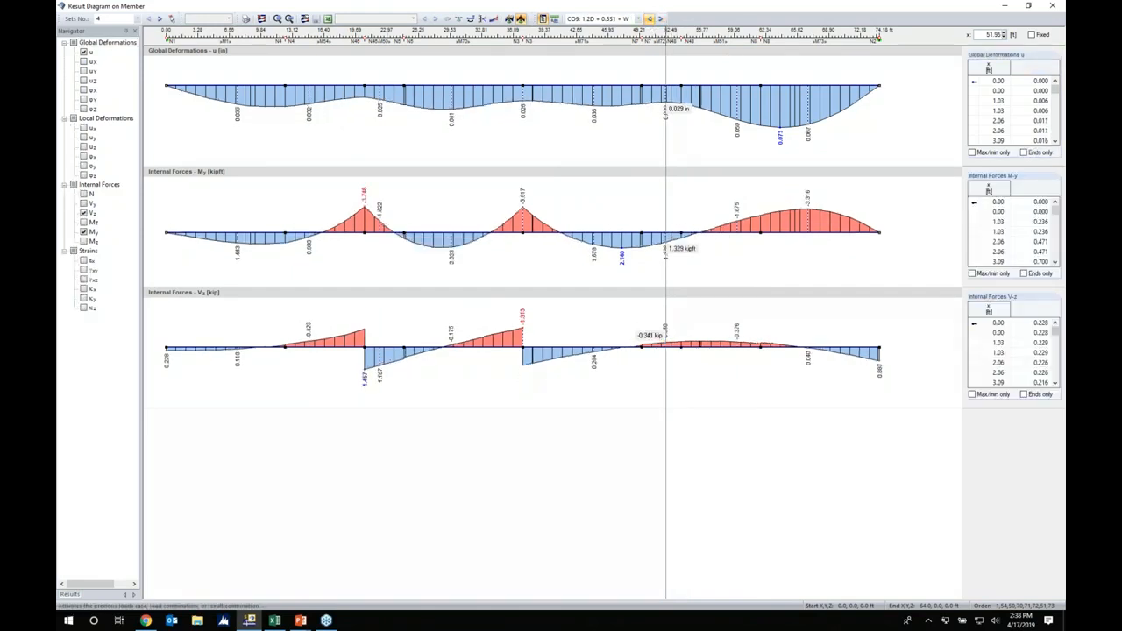
{"action": "left_click", "coordinate": [649, 19]}
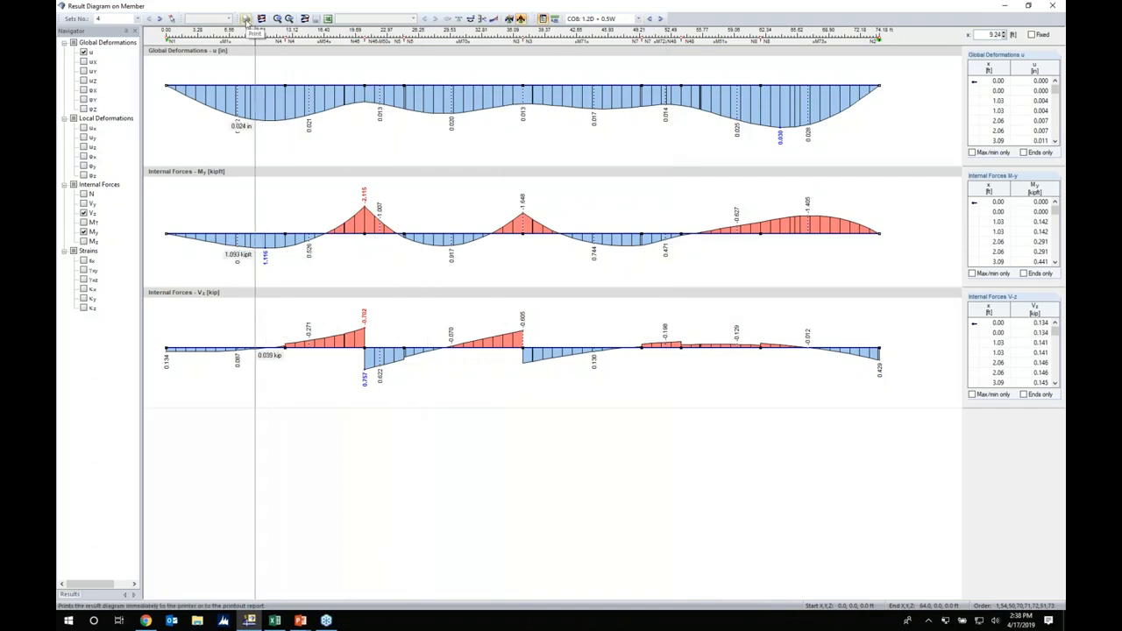
{"action": "left_click", "coordinate": [1052, 7]}
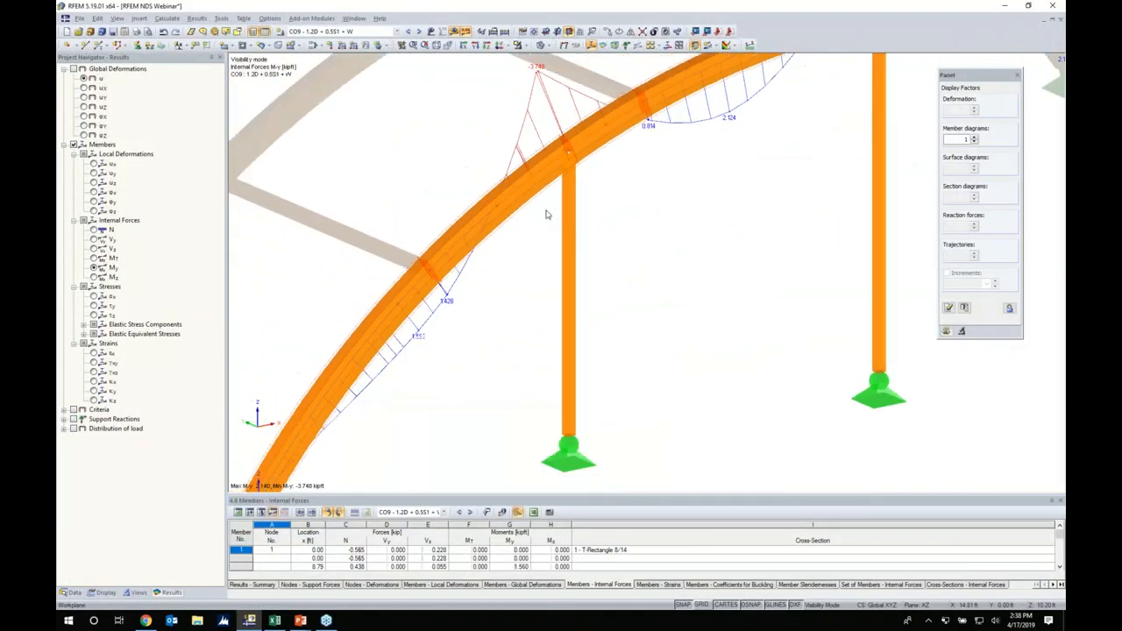
Step: Display the support reactions on the isolated arch and enlarge the internal forces results table
{"action": "scroll", "coordinate": [547, 214], "scroll_direction": "down", "scroll_amount": 3}
{"action": "middle_click_drag", "start_coordinate": [623, 241], "coordinate": [552, 284]}
{"action": "scroll", "coordinate": [586, 277], "scroll_direction": "down", "scroll_amount": 1}
{"action": "left_click", "coordinate": [73, 420]}
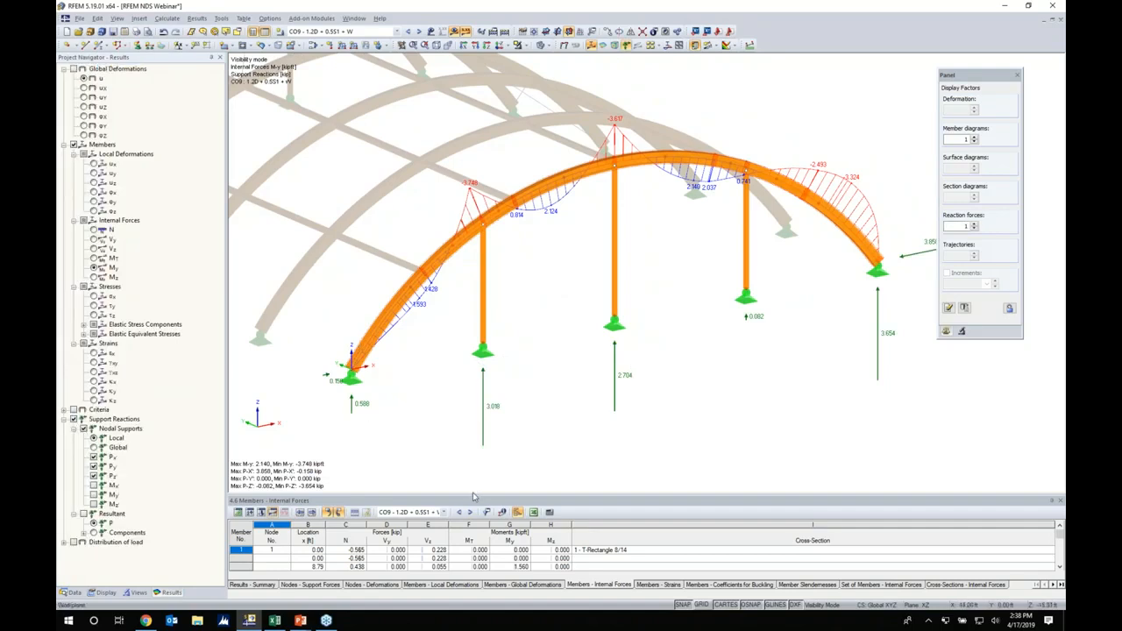
{"action": "left_click_drag", "start_coordinate": [473, 498], "coordinate": [474, 422]}
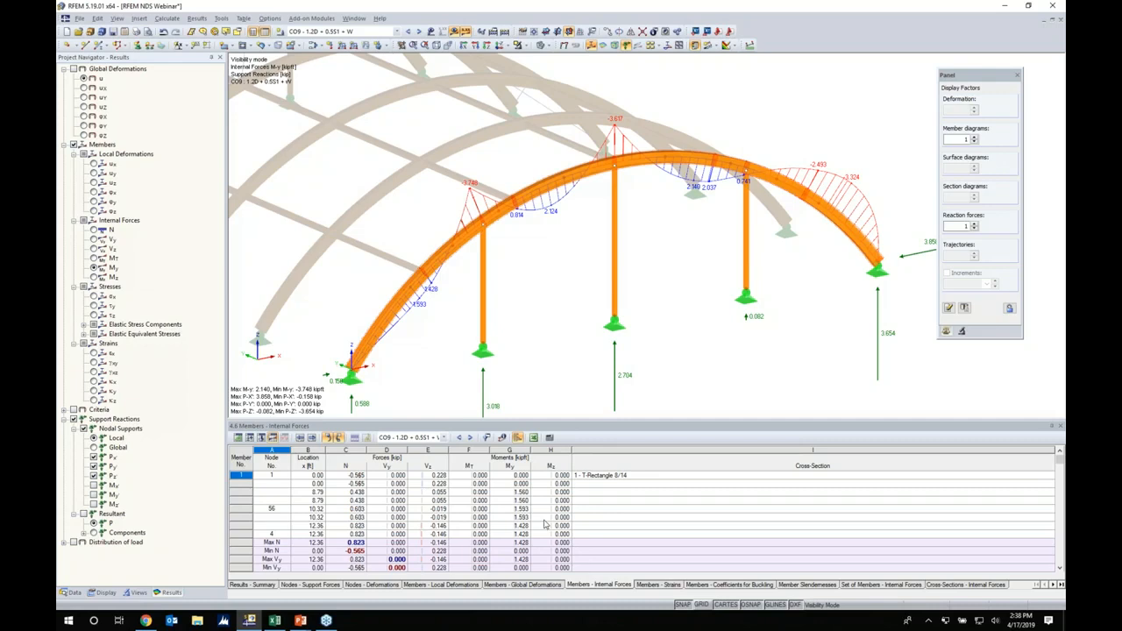
Step: Cancel the visibility mode to show the results on the whole structure again
{"action": "scroll", "coordinate": [586, 287], "scroll_direction": "down", "scroll_amount": 4}
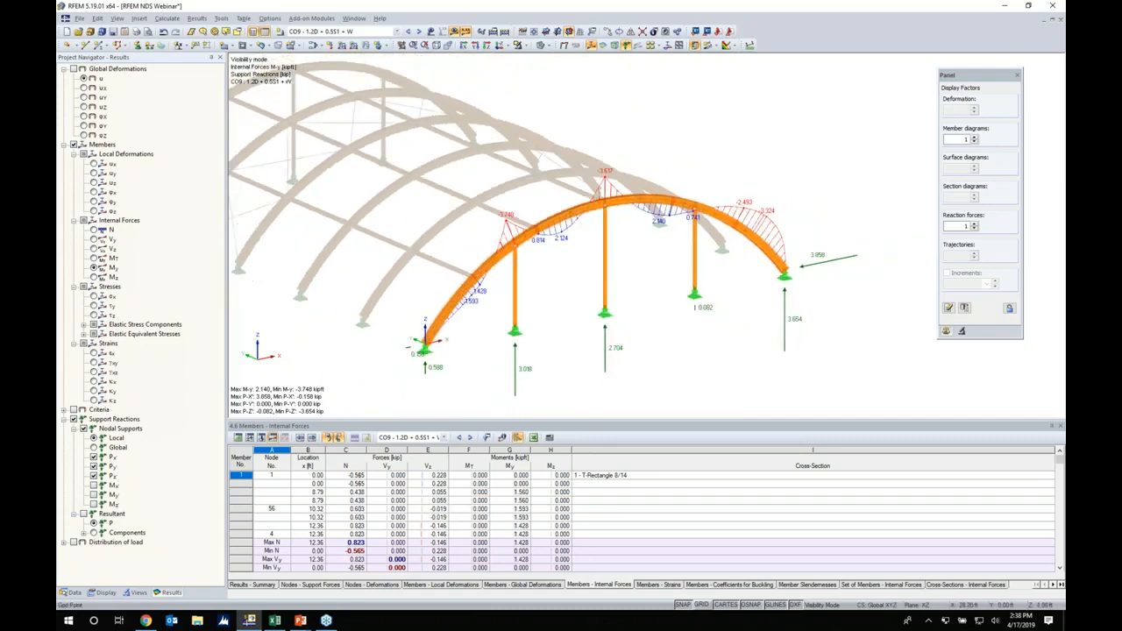
{"action": "middle_click_drag", "start_coordinate": [586, 287], "coordinate": [608, 260]}
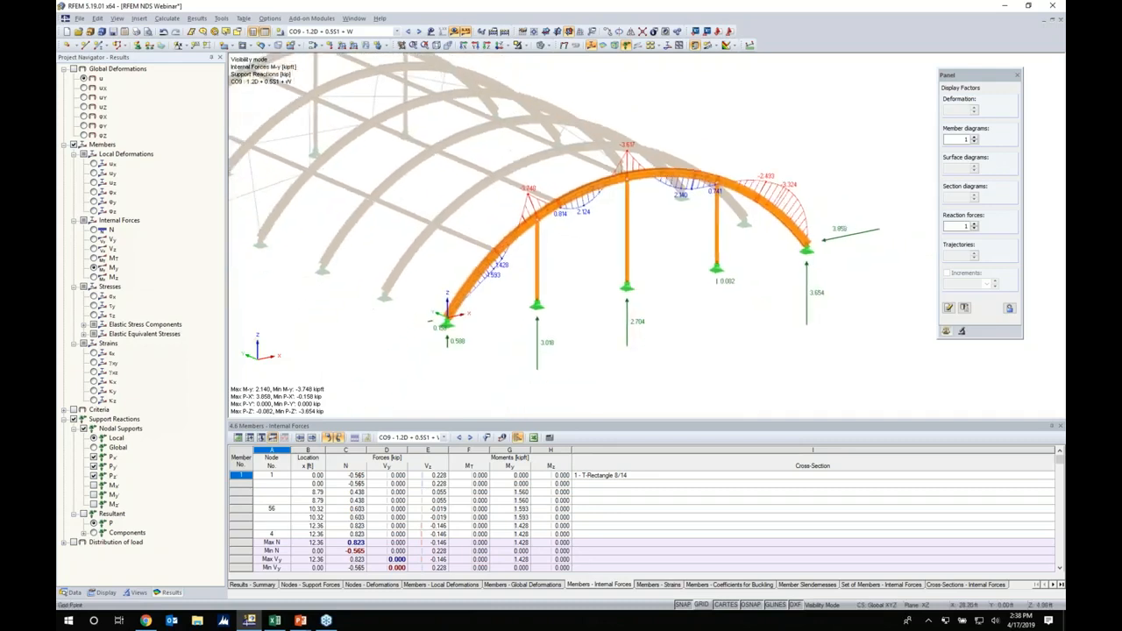
{"action": "left_click", "coordinate": [549, 45]}
{"action": "left_click", "coordinate": [549, 46]}
{"action": "left_click", "coordinate": [526, 46]}
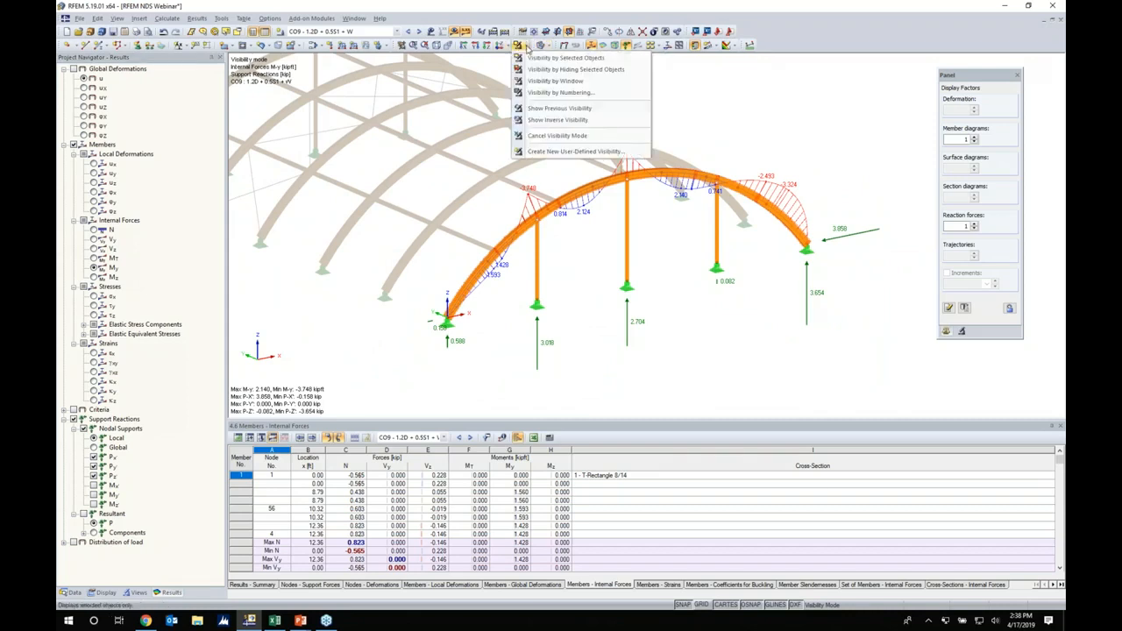
{"action": "left_click", "coordinate": [535, 136]}
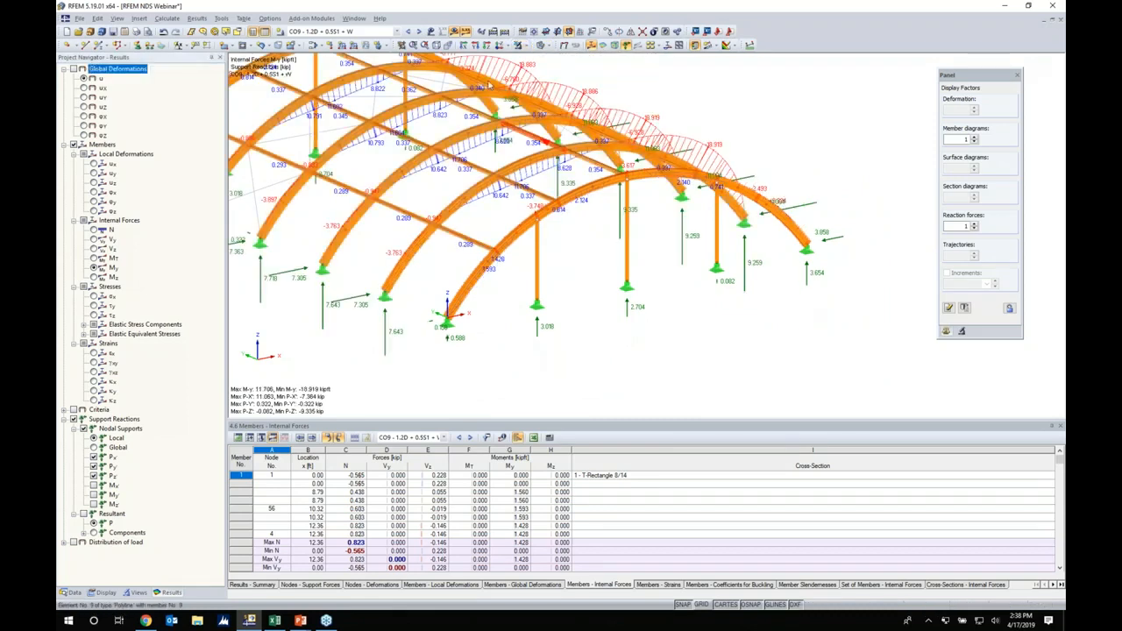
Step: Turn off the results and the load display so only the plain structural model is shown
{"action": "left_click", "coordinate": [462, 32]}
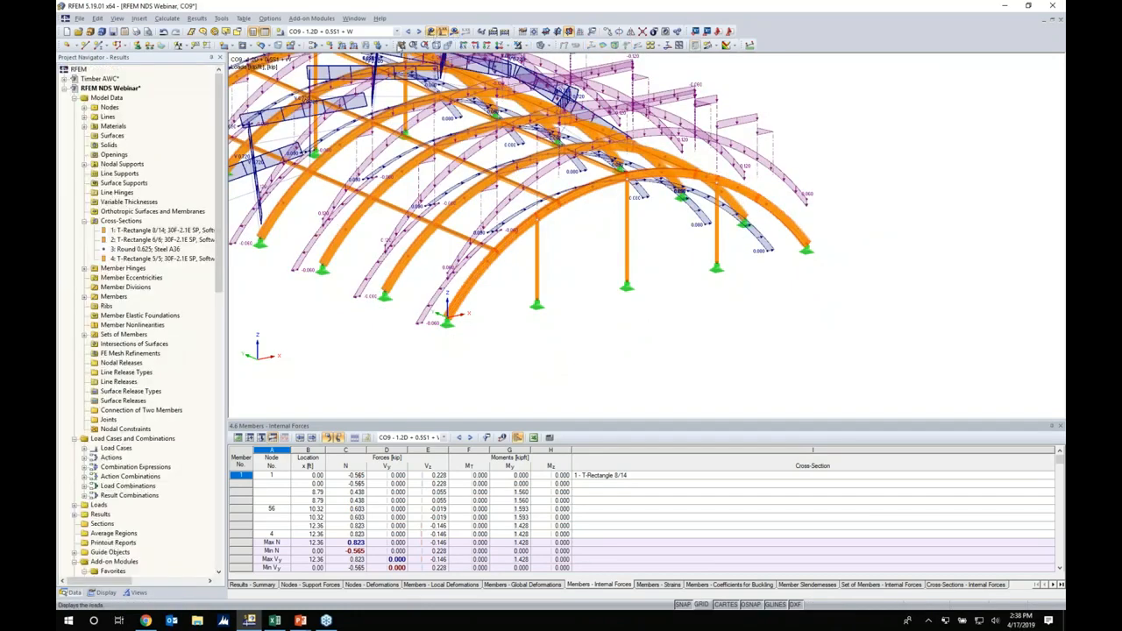
{"action": "left_click", "coordinate": [432, 33]}
{"action": "scroll", "coordinate": [527, 251], "scroll_direction": "down", "scroll_amount": 1}
{"action": "middle_click_drag", "start_coordinate": [554, 260], "coordinate": [624, 245]}
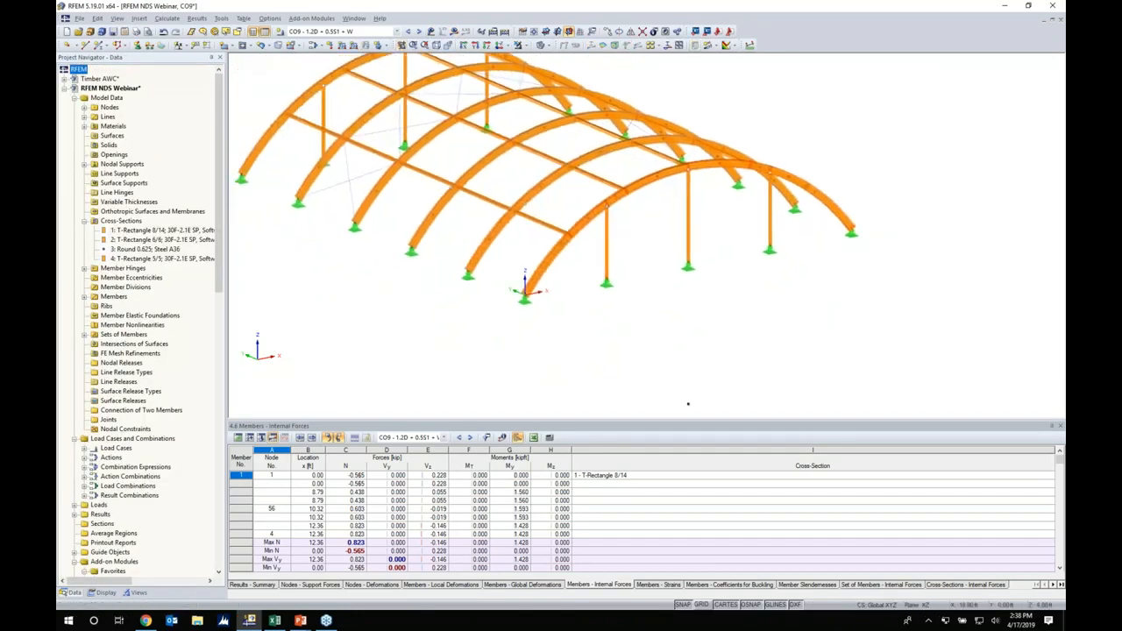
Step: Shrink the internal forces results table and look through the available add-on modules in the project navigator
{"action": "scroll", "coordinate": [636, 258], "scroll_direction": "down", "scroll_amount": 2}
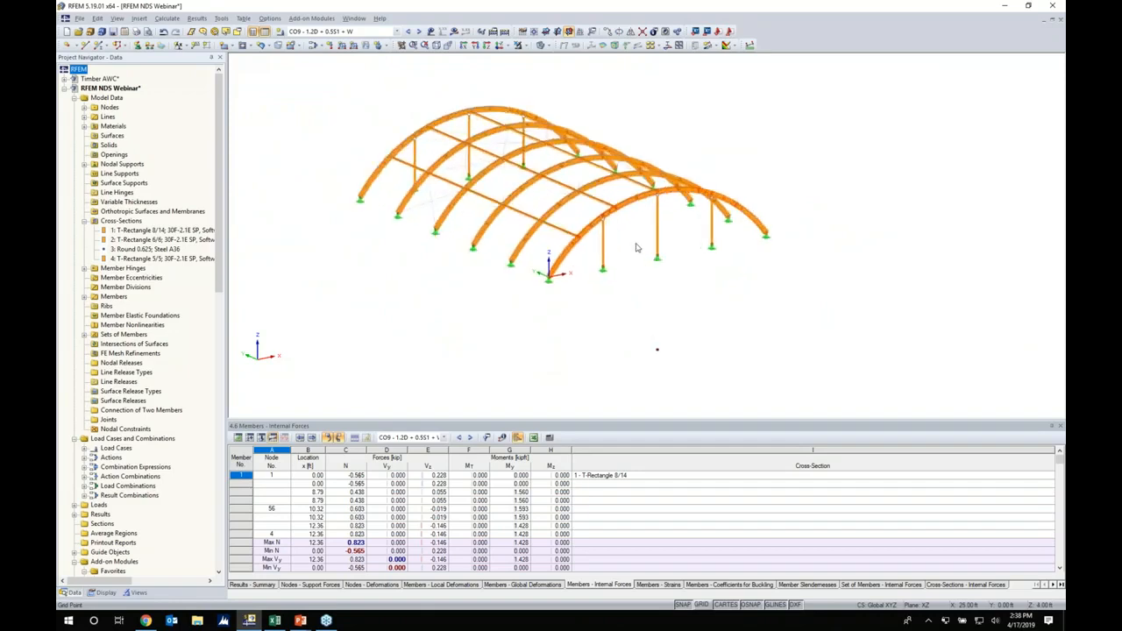
{"action": "left_click_drag", "start_coordinate": [589, 421], "coordinate": [589, 471]}
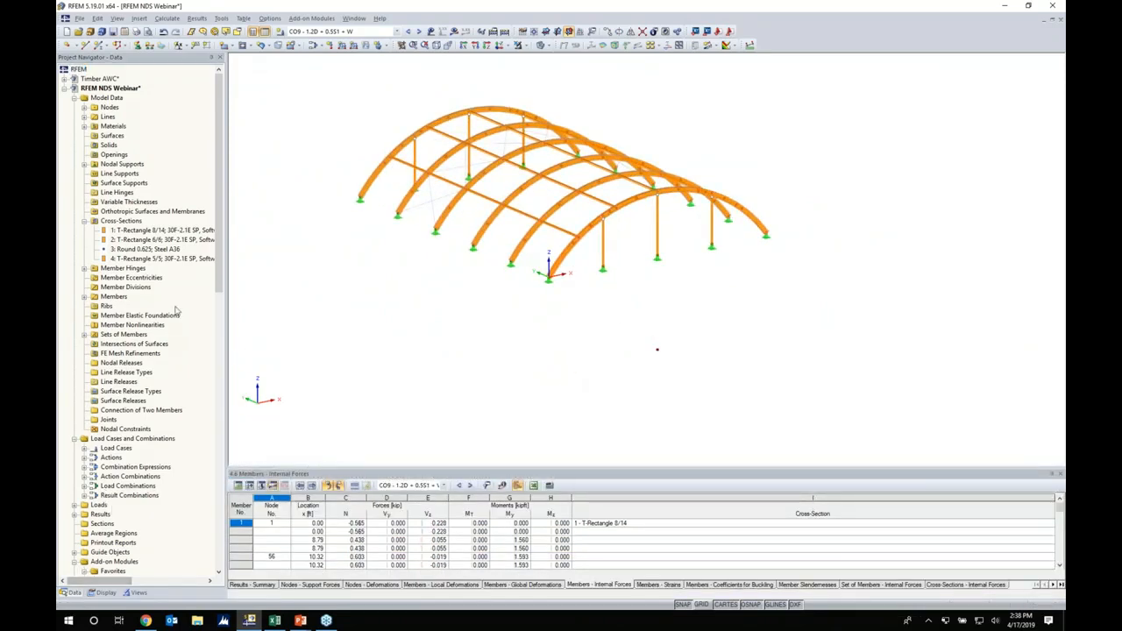
{"action": "scroll", "coordinate": [176, 309], "scroll_direction": "down", "scroll_amount": 6}
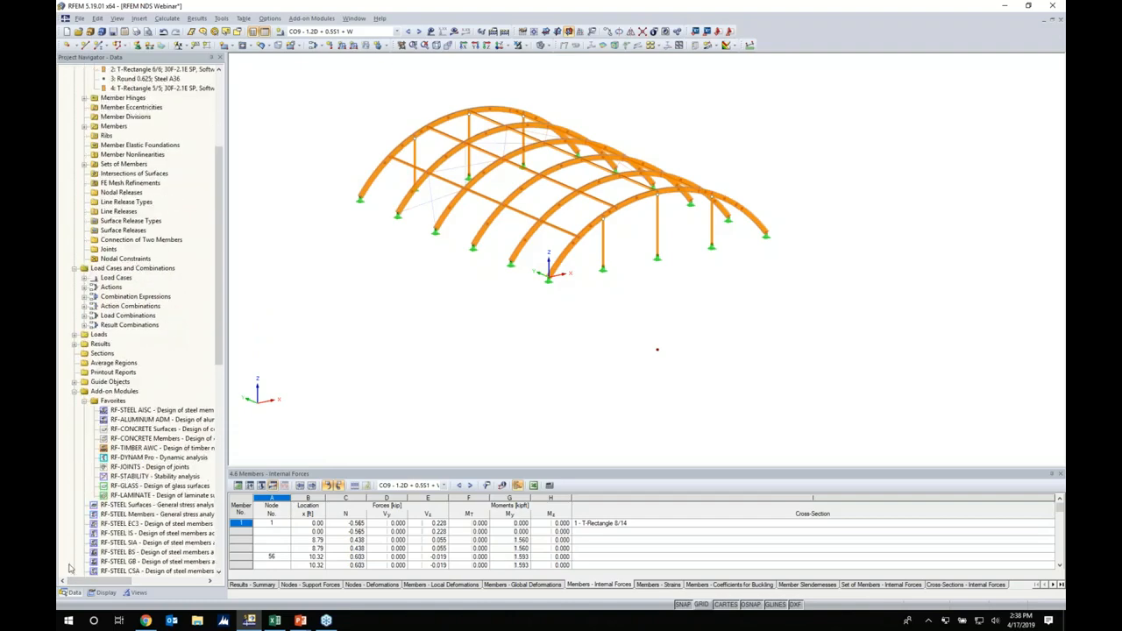
{"action": "scroll", "coordinate": [132, 427], "scroll_direction": "down", "scroll_amount": 6}
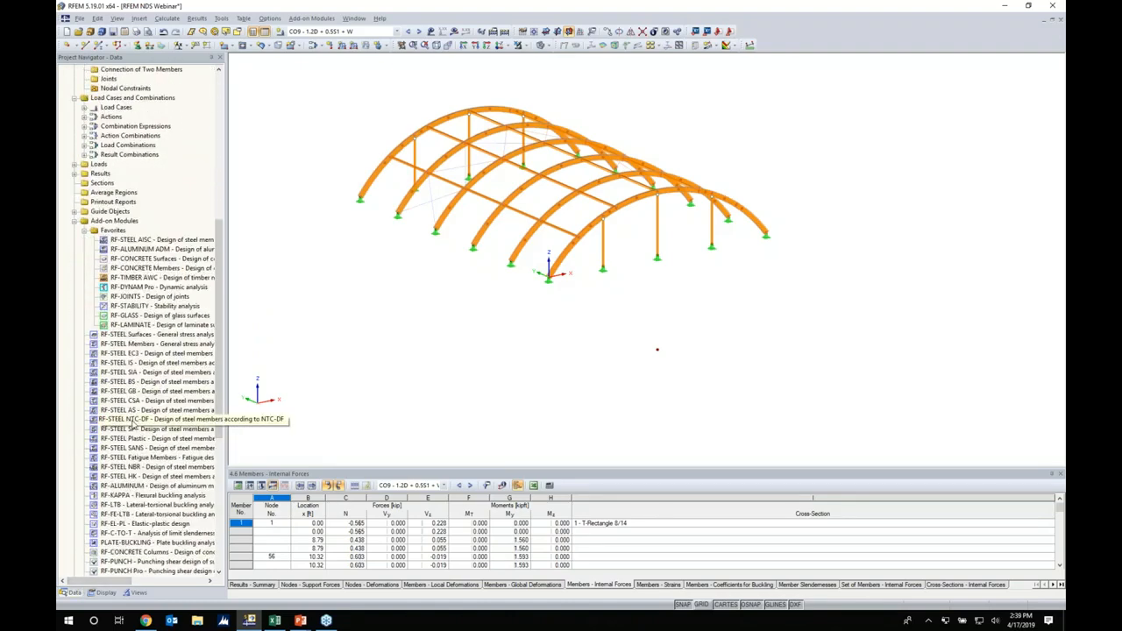
{"action": "scroll", "coordinate": [167, 327], "scroll_direction": "down", "scroll_amount": 6}
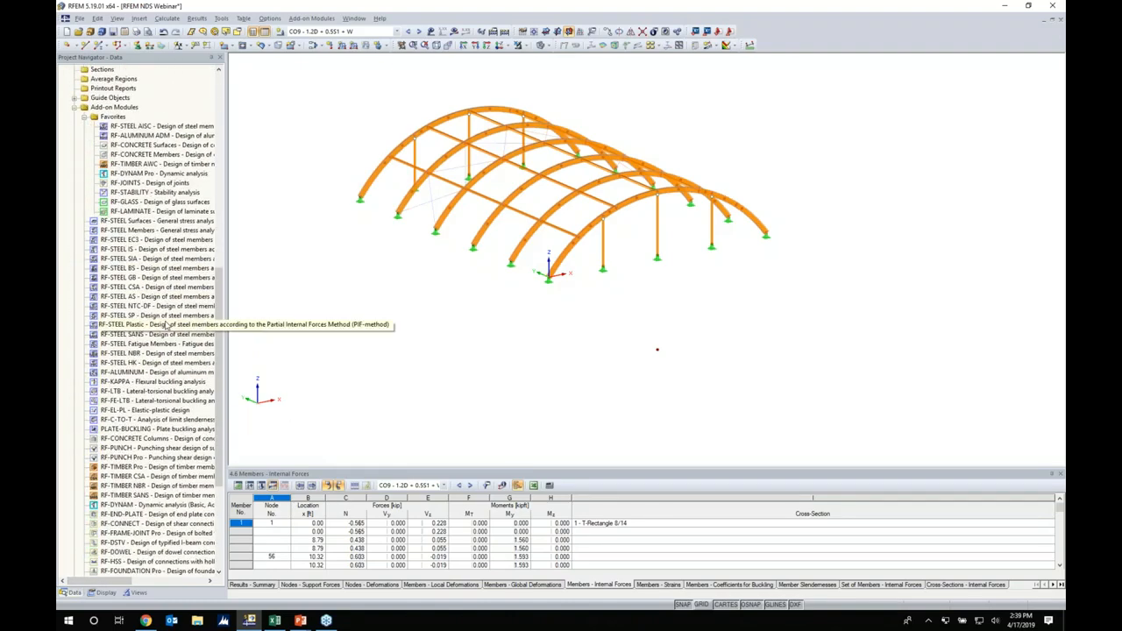
{"action": "scroll", "coordinate": [167, 329], "scroll_direction": "down", "scroll_amount": 1}
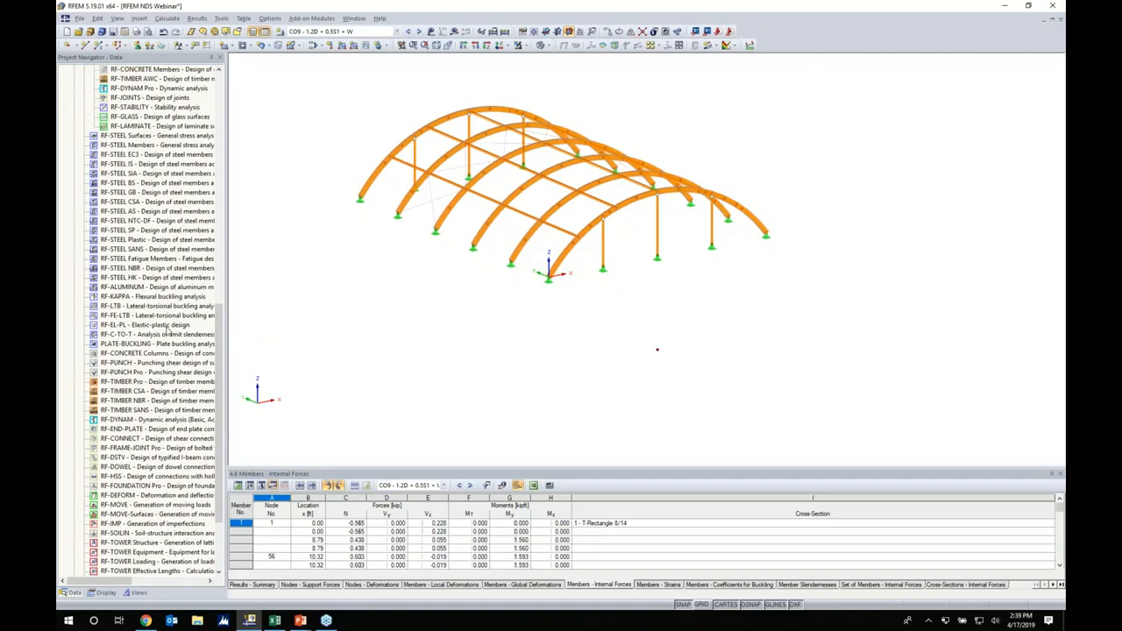
{"action": "scroll", "coordinate": [166, 331], "scroll_direction": "up", "scroll_amount": 4}
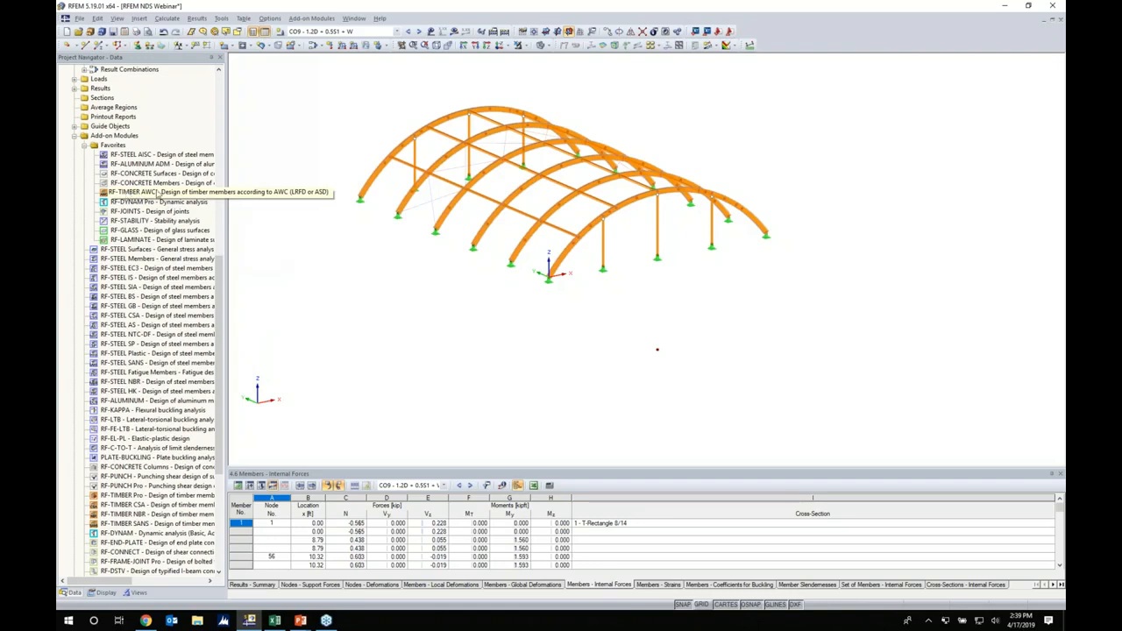
Step: Start the RF-TIMBER AWC add-on module for timber member design
{"action": "left_click", "coordinate": [313, 19]}
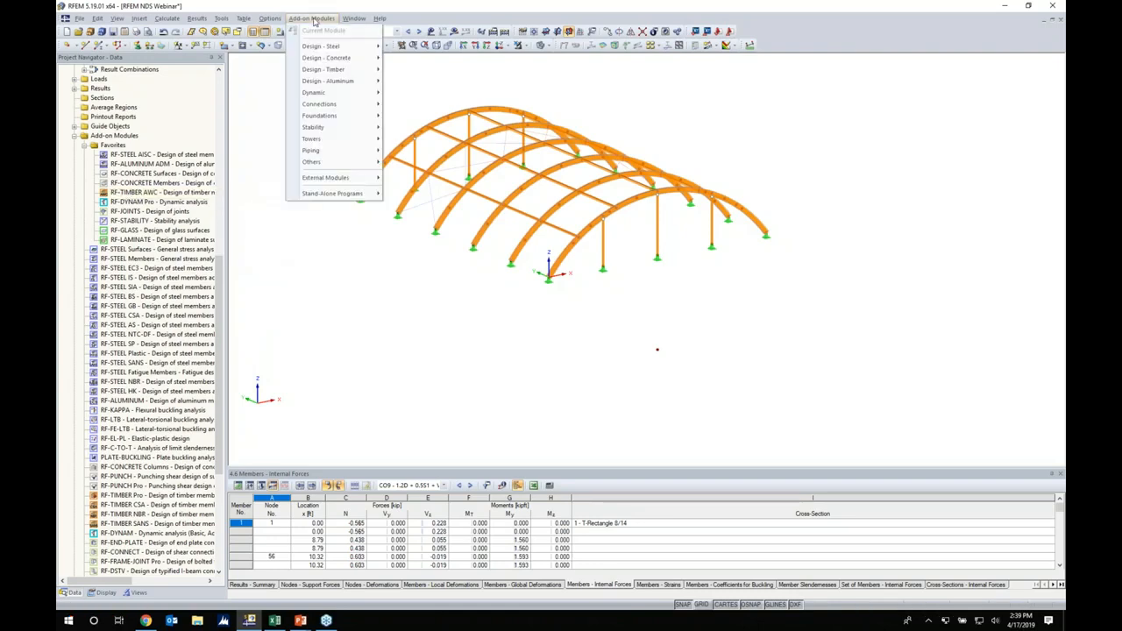
{"action": "mouse_move", "coordinate": [328, 70]}
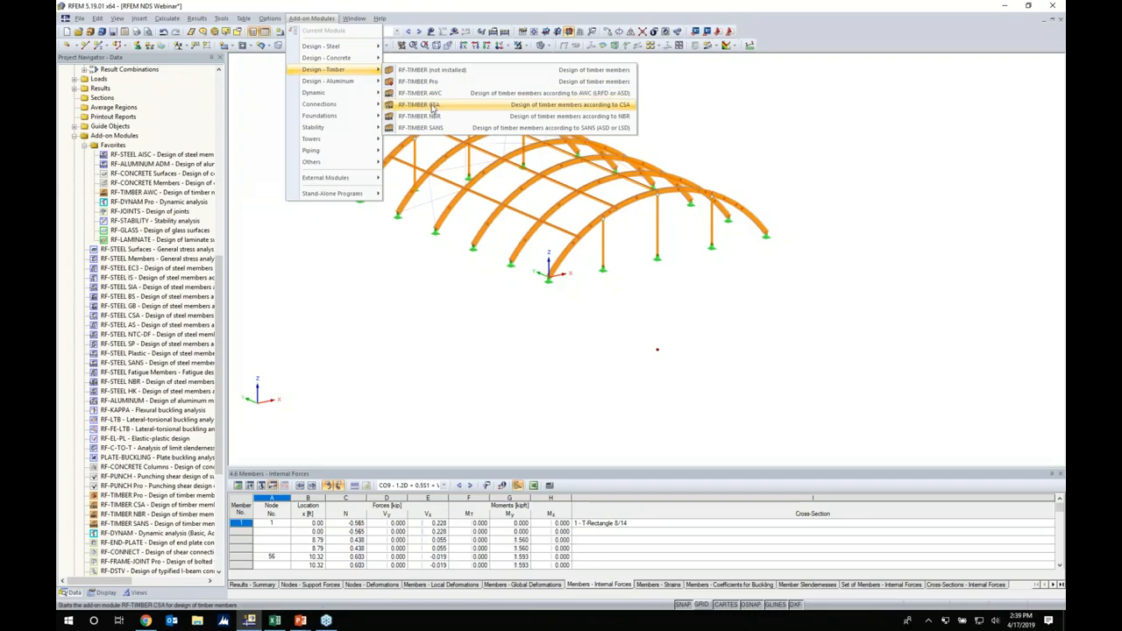
{"action": "left_click", "coordinate": [432, 105]}
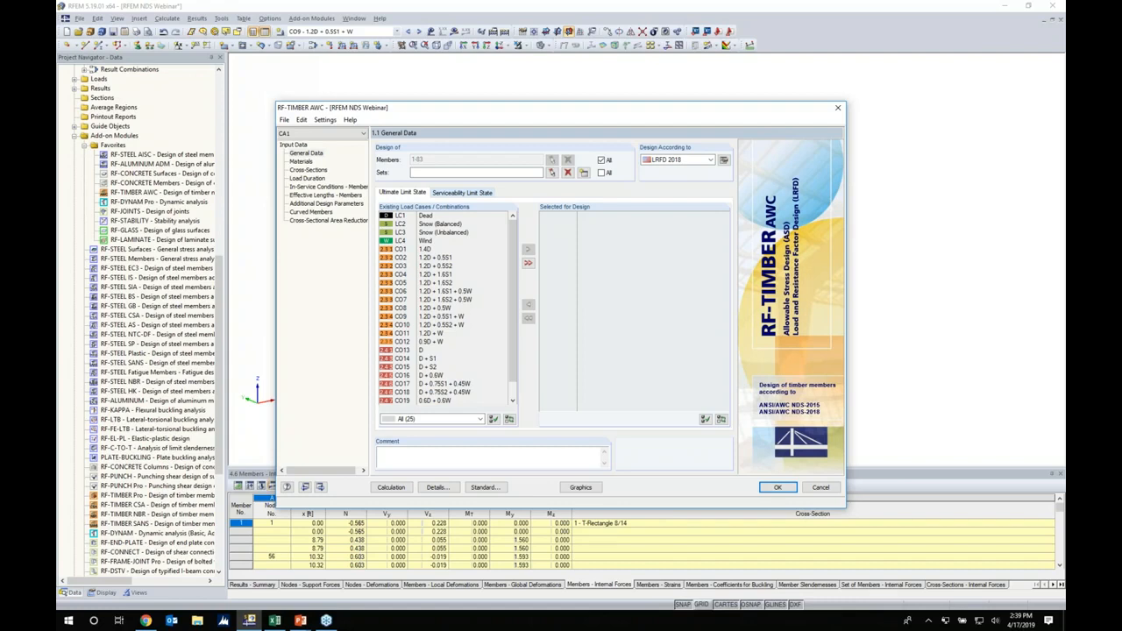
Step: Clear the preset selection of all members from the design case and rename the case Columns
{"action": "left_click", "coordinate": [602, 160]}
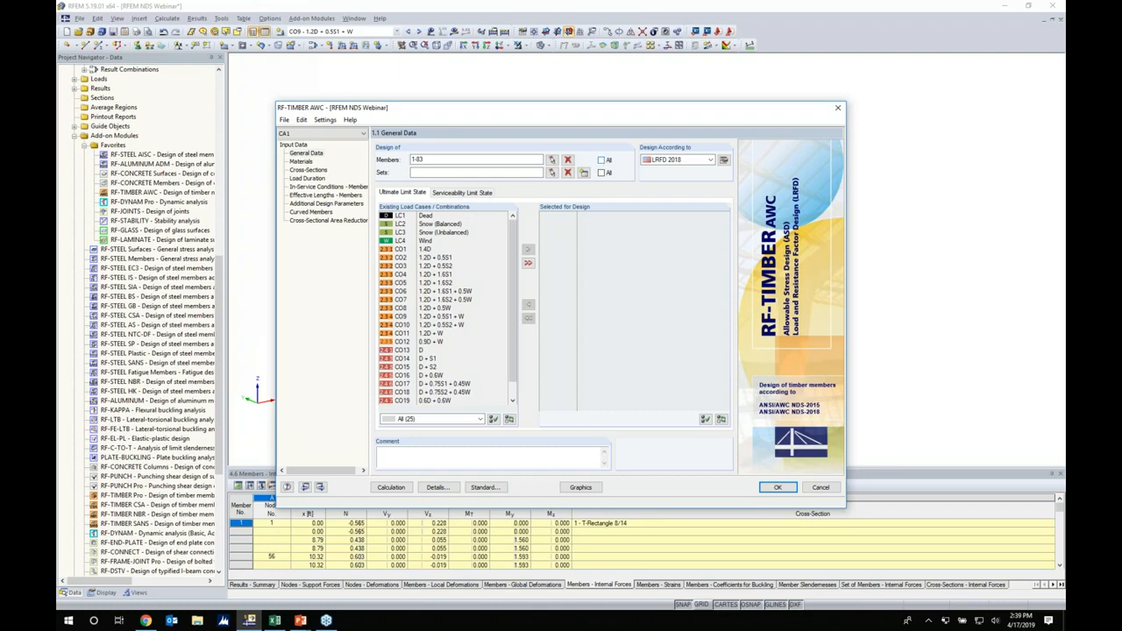
{"action": "left_click", "coordinate": [568, 159]}
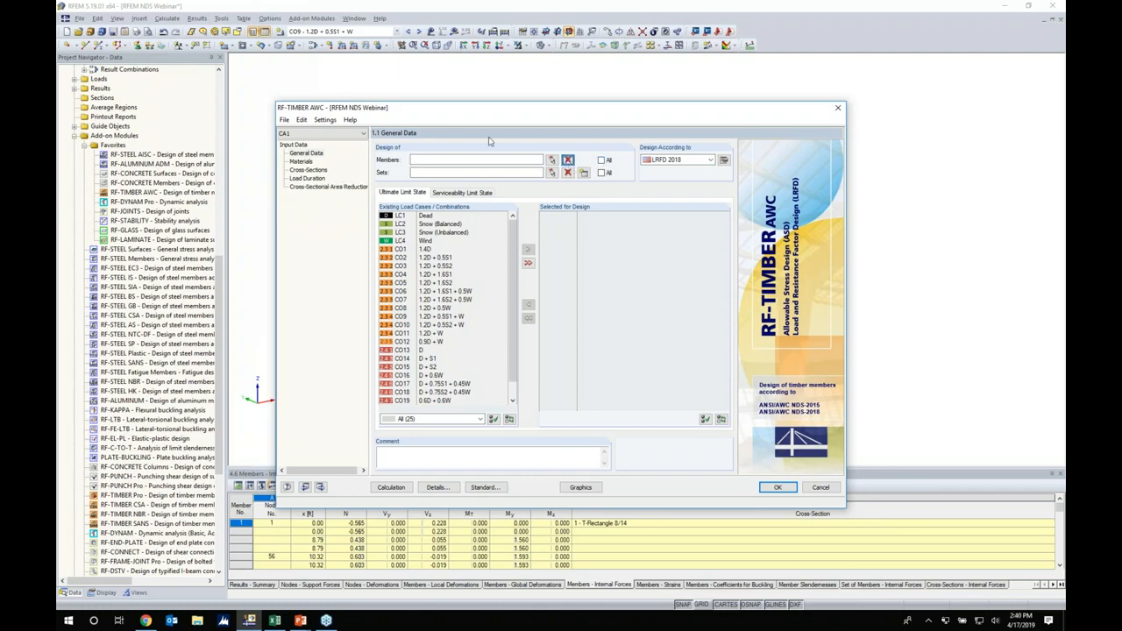
{"action": "left_click", "coordinate": [302, 120]}
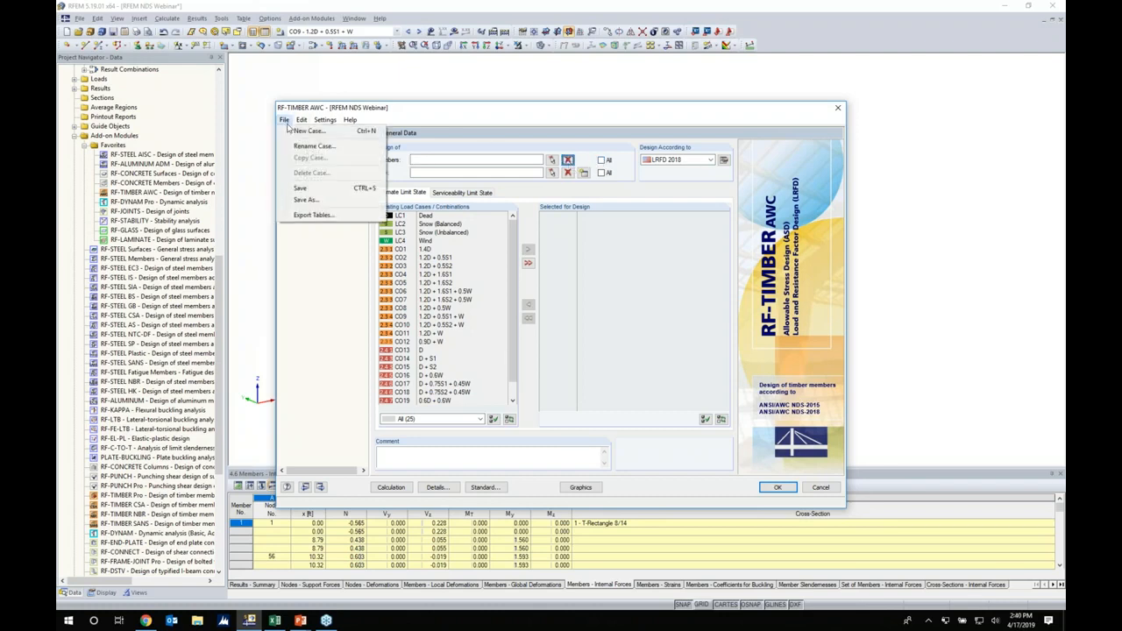
{"action": "left_click", "coordinate": [296, 146]}
{"action": "type", "text": "Columns"}
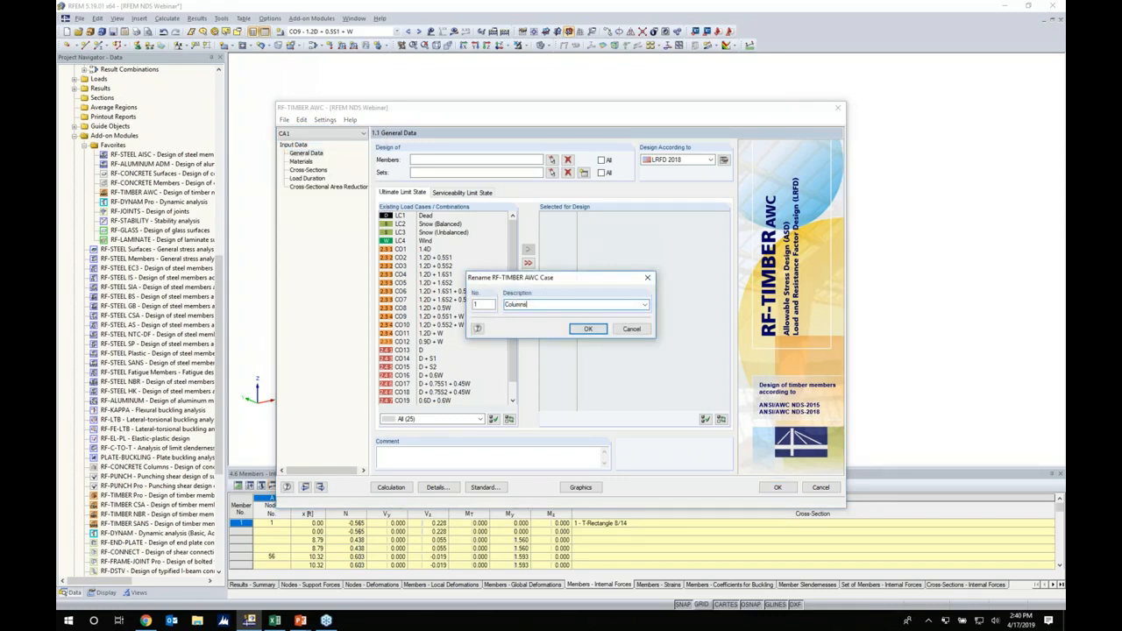
{"action": "left_click", "coordinate": [588, 329]}
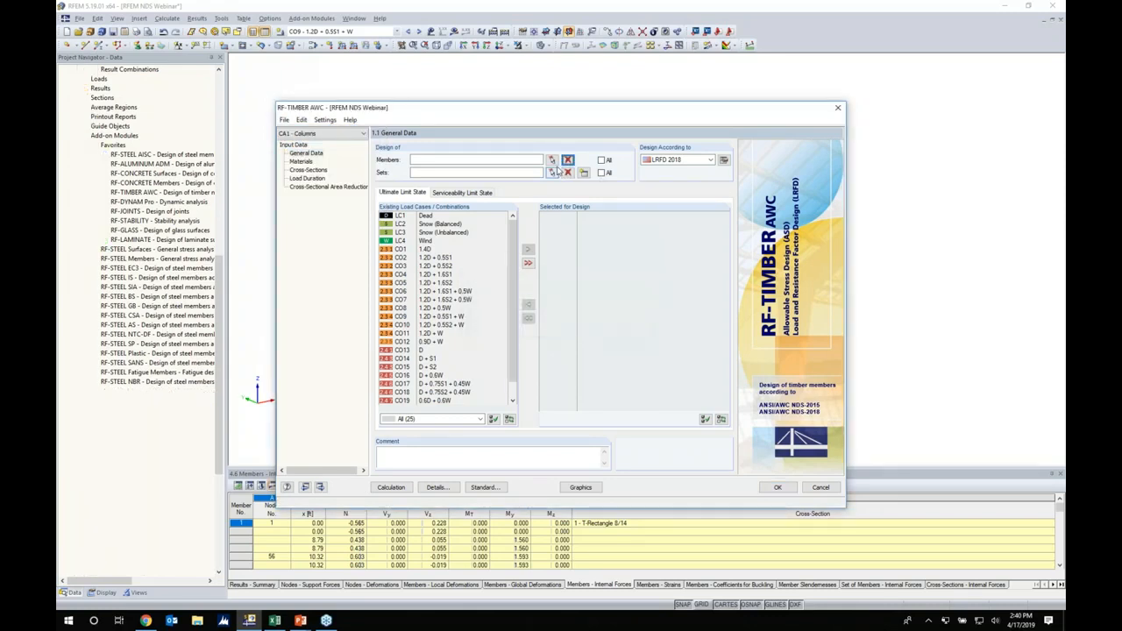
Step: Select the vertical columns at both ends of the structure, members 44-49, graphically for design
{"action": "left_click", "coordinate": [552, 160]}
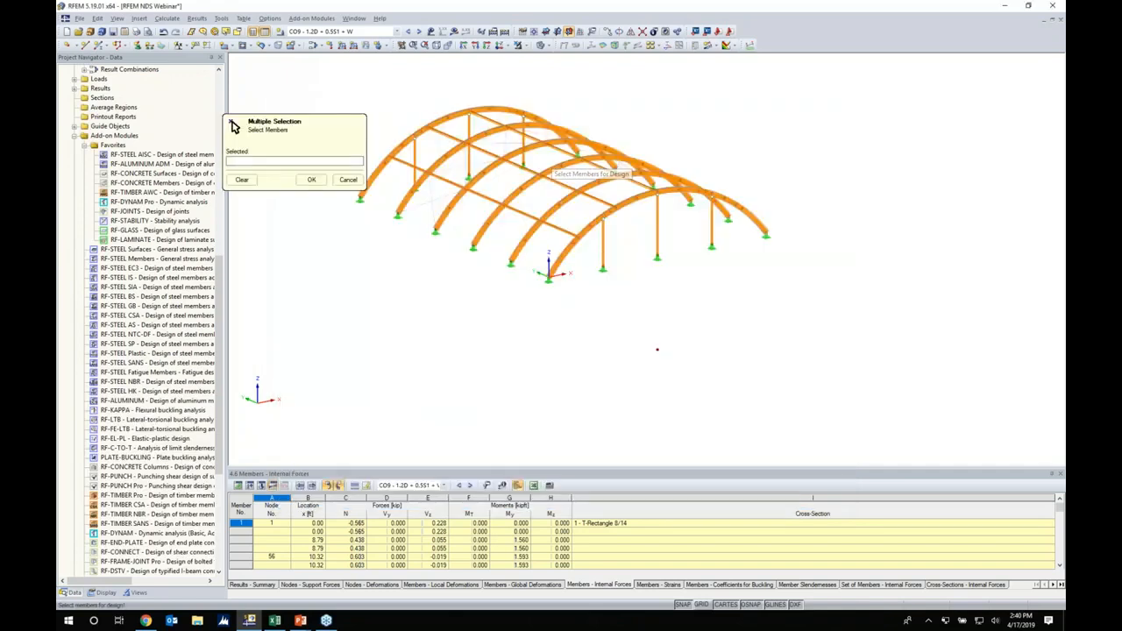
{"action": "middle_click_drag", "start_coordinate": [511, 246], "coordinate": [474, 216], "text": "ctrl"}
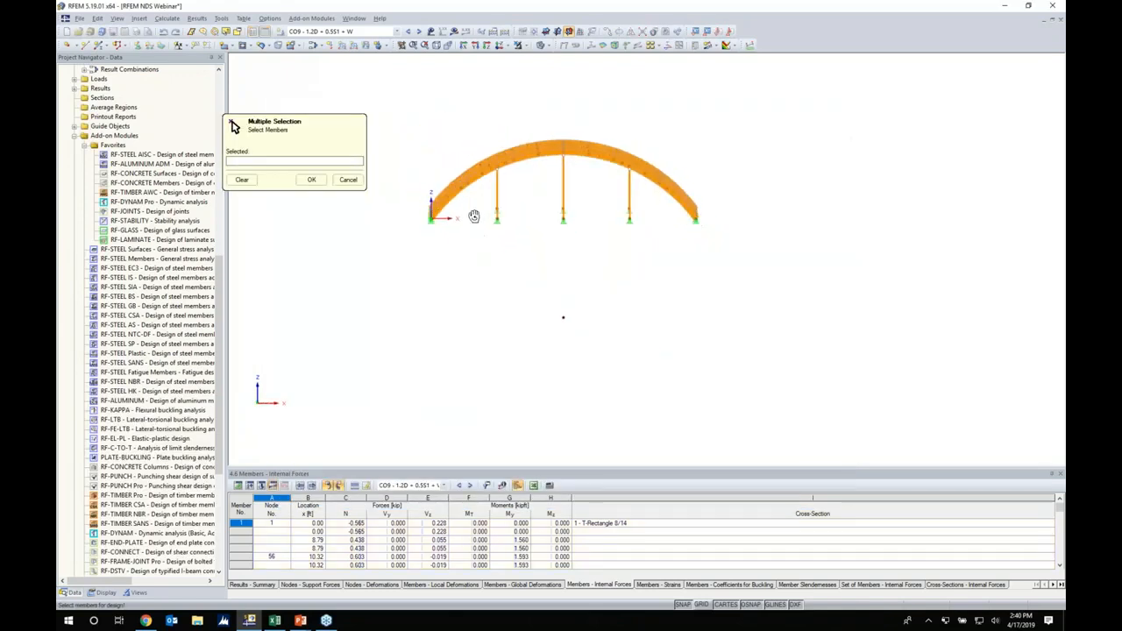
{"action": "scroll", "coordinate": [554, 208], "scroll_direction": "up", "scroll_amount": 3}
{"action": "left_click_drag", "start_coordinate": [697, 256], "coordinate": [426, 201]}
{"action": "middle_click_drag", "start_coordinate": [529, 301], "coordinate": [563, 298], "text": "ctrl"}
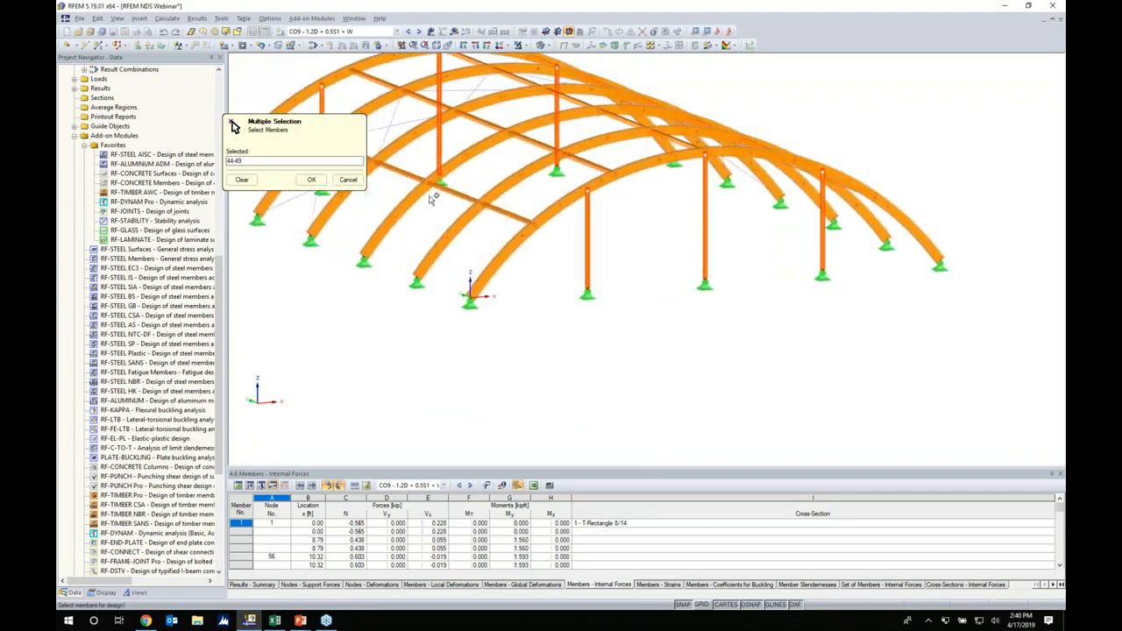
{"action": "left_click", "coordinate": [309, 180]}
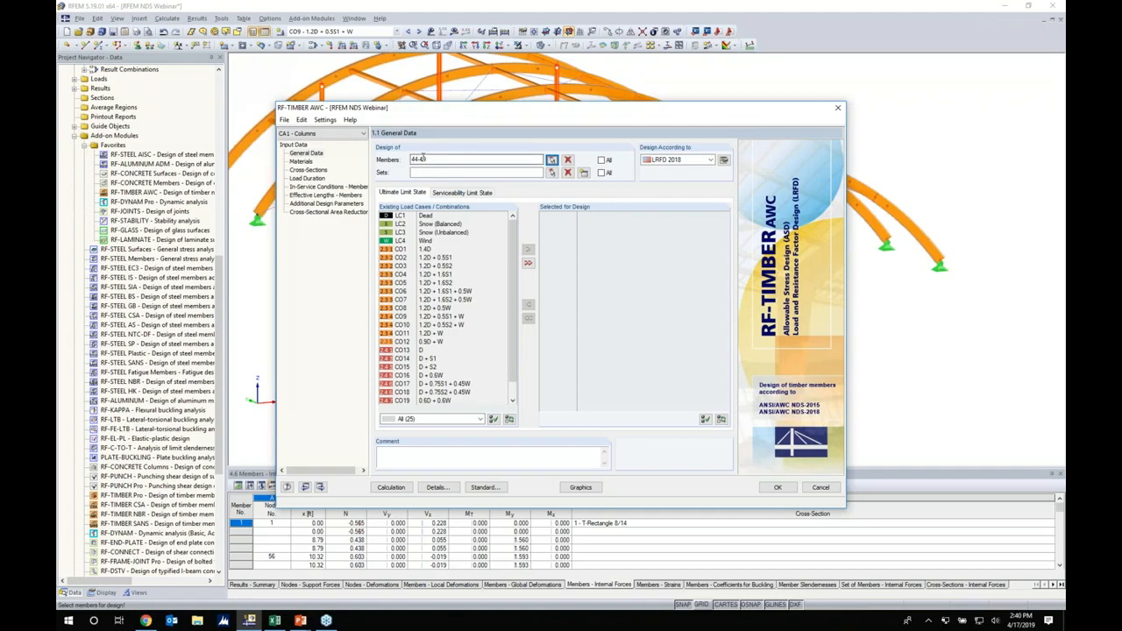
Step: Choose LRFD 2018 as the design standard and add load combinations CO1 to CO12 to the ultimate limit state design
{"action": "left_click", "coordinate": [668, 159]}
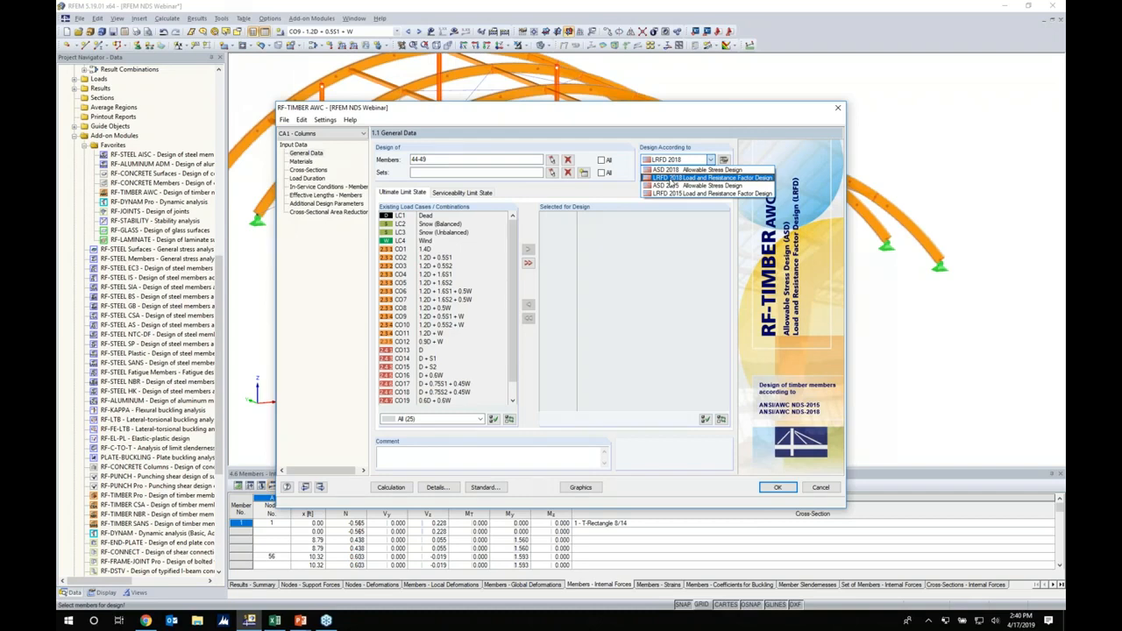
{"action": "left_click", "coordinate": [669, 178]}
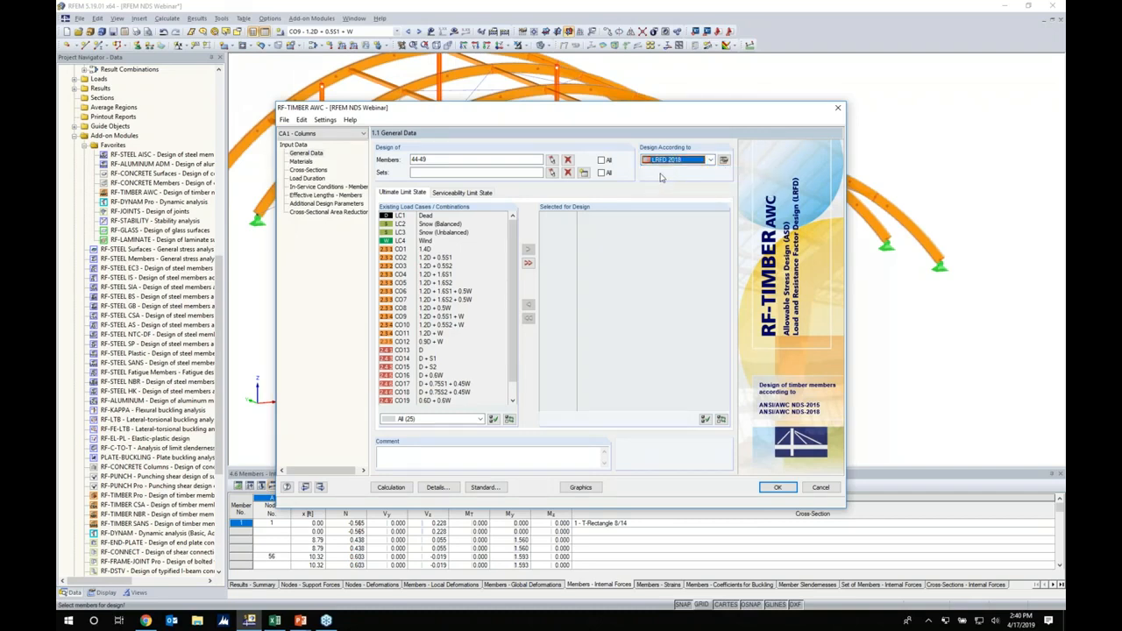
{"action": "left_click", "coordinate": [430, 251]}
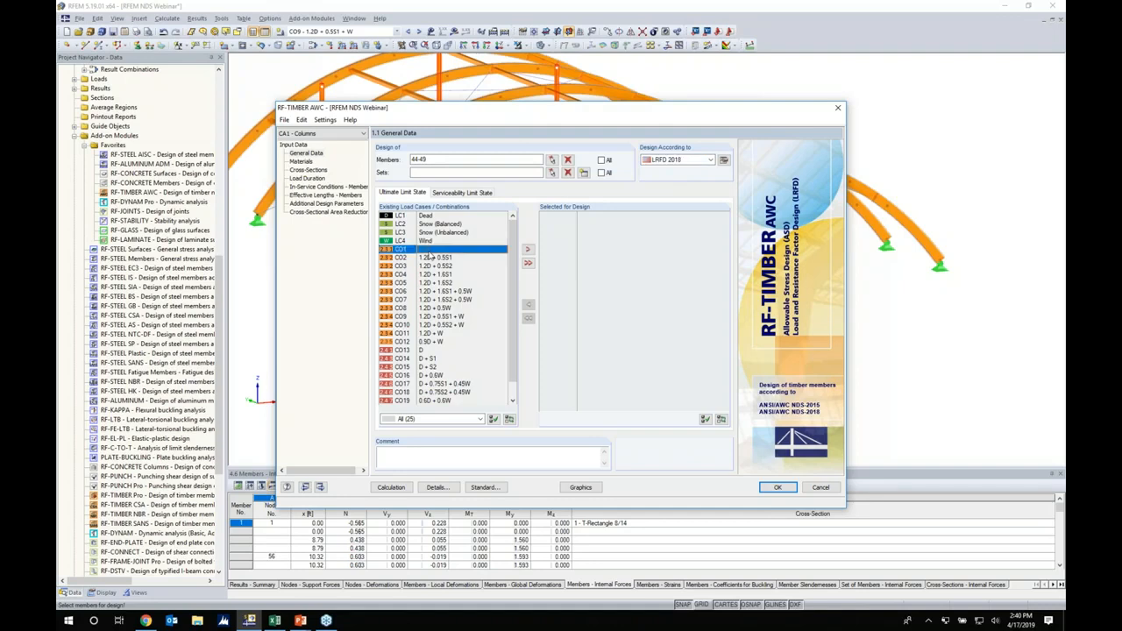
{"action": "left_click", "coordinate": [421, 342], "text": "shift"}
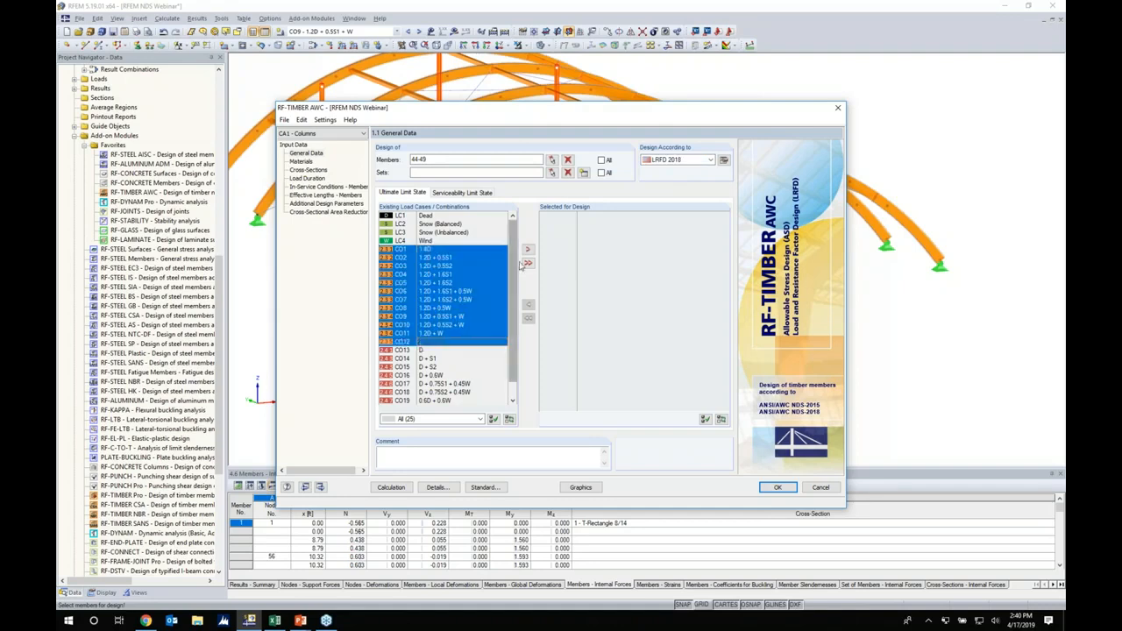
{"action": "left_click", "coordinate": [527, 249]}
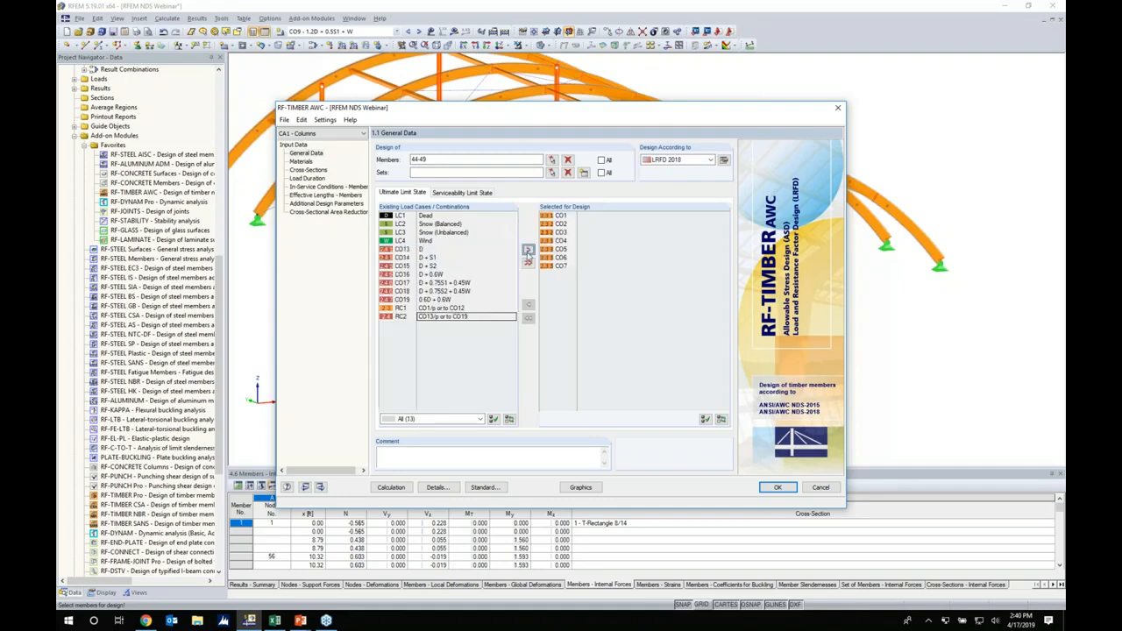
Step: Add load combinations CO13 to CO19 to the serviceability limit state design
{"action": "left_click", "coordinate": [481, 193]}
{"action": "scroll", "coordinate": [452, 285], "scroll_direction": "down", "scroll_amount": 1}
{"action": "left_click", "coordinate": [429, 334]}
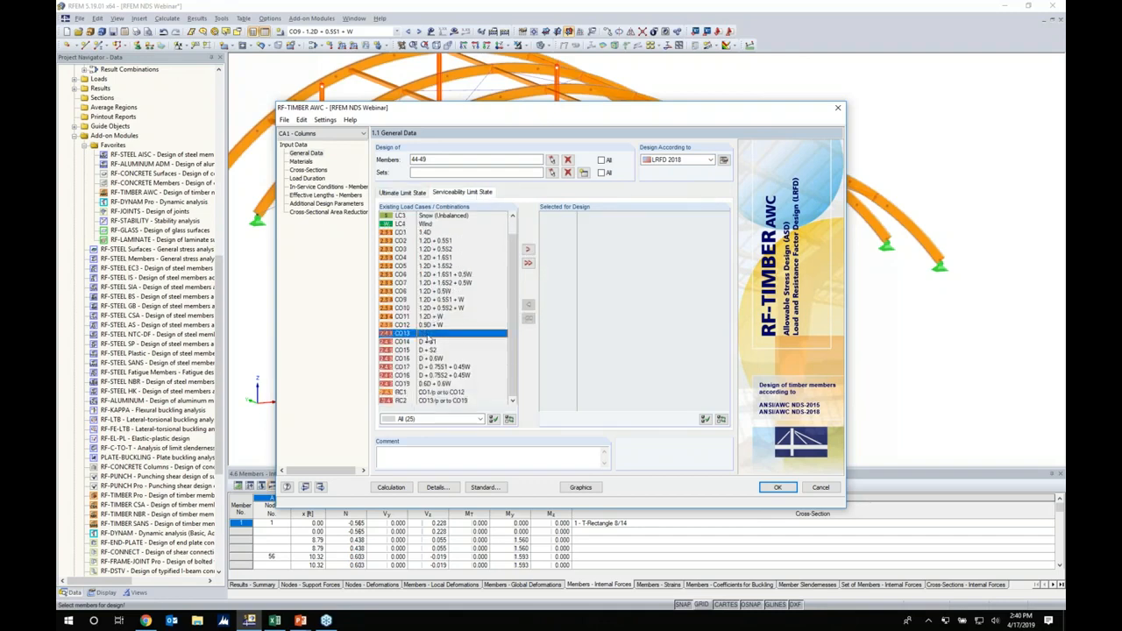
{"action": "left_click", "coordinate": [429, 383], "text": "shift"}
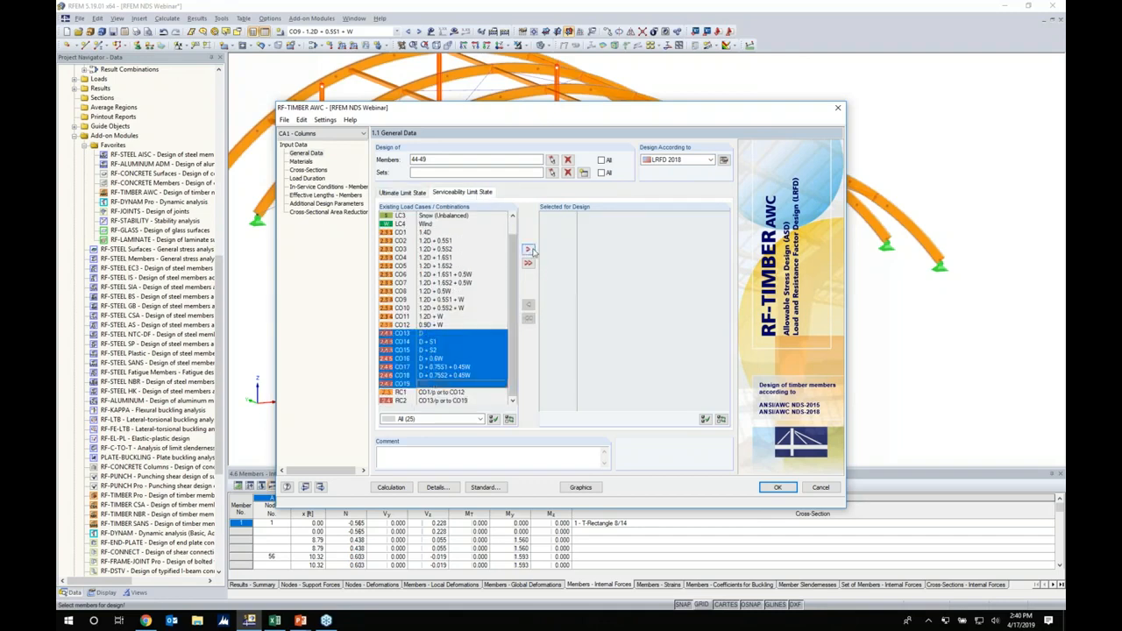
{"action": "left_click", "coordinate": [527, 250]}
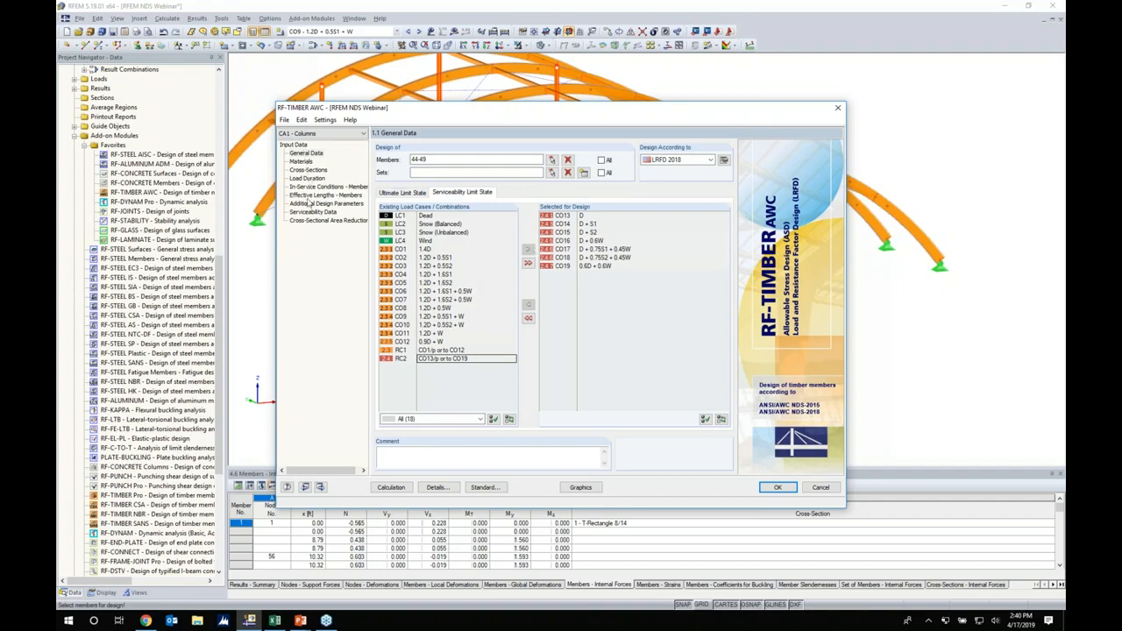
Step: Review the glulam material's design values and the T-Rectangle 5/5 cross-section used for the columns
{"action": "left_click", "coordinate": [302, 162]}
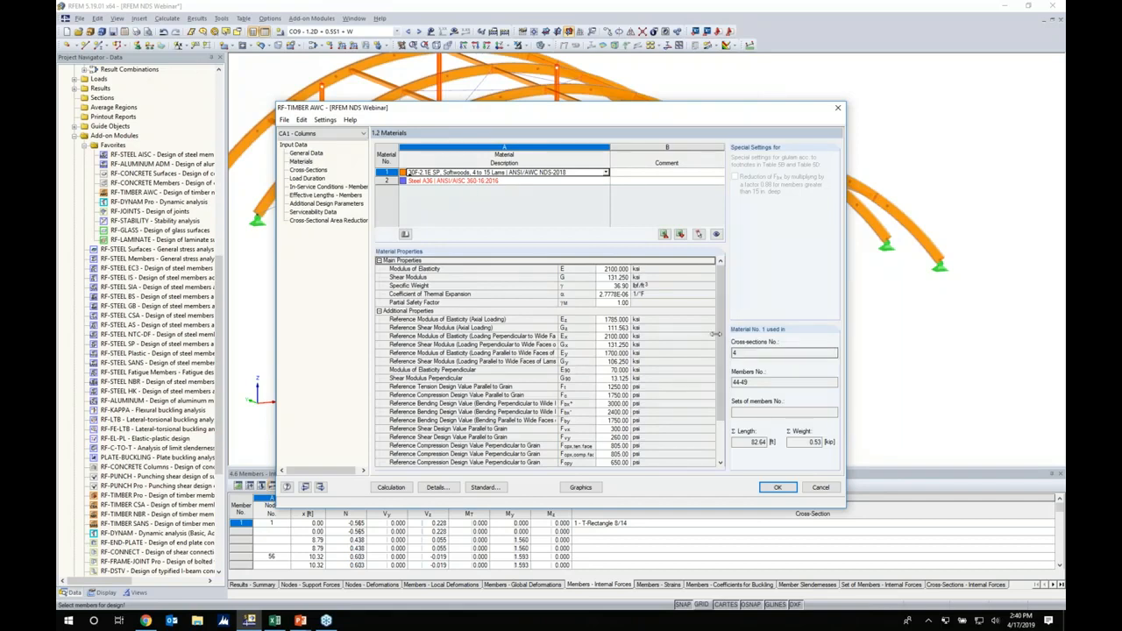
{"action": "scroll", "coordinate": [508, 312], "scroll_direction": "down", "scroll_amount": 2}
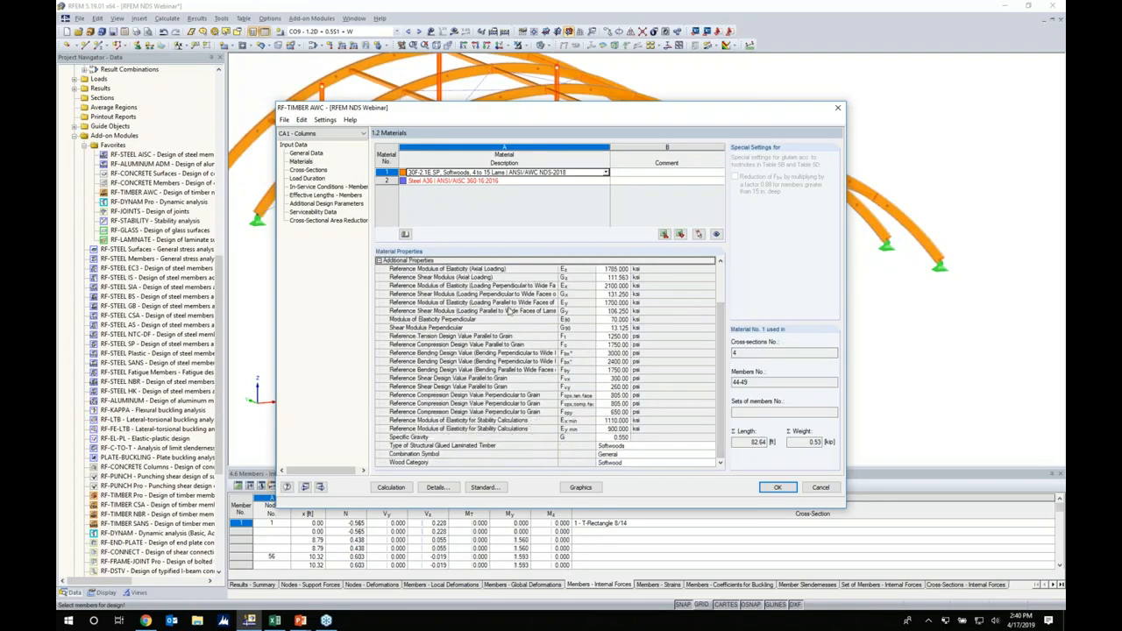
{"action": "left_click", "coordinate": [309, 169]}
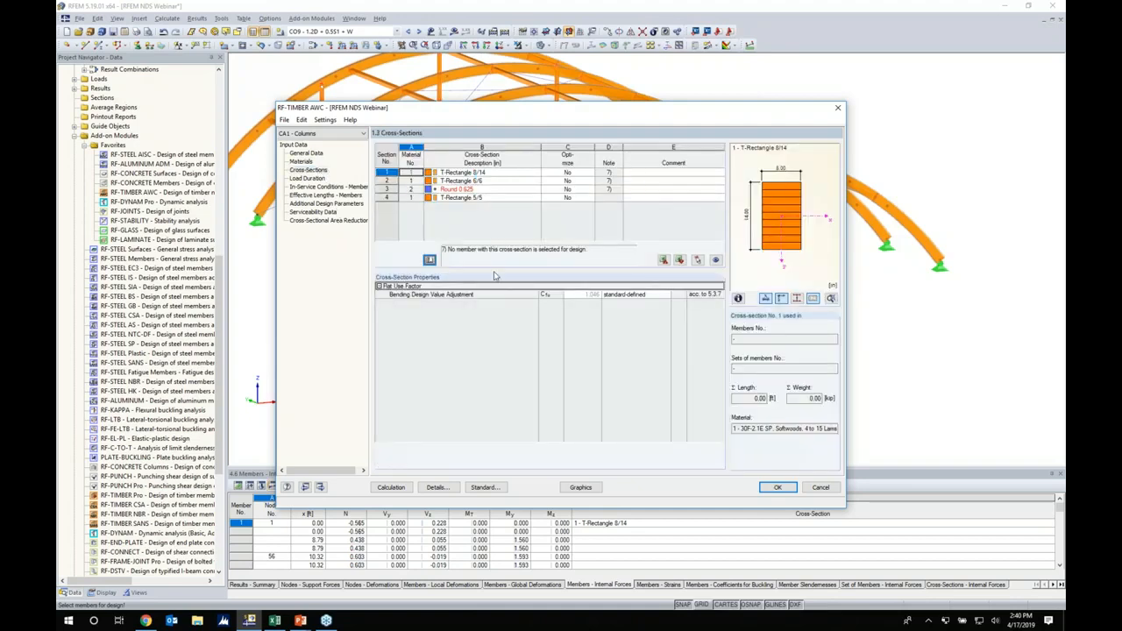
{"action": "left_click", "coordinate": [484, 198]}
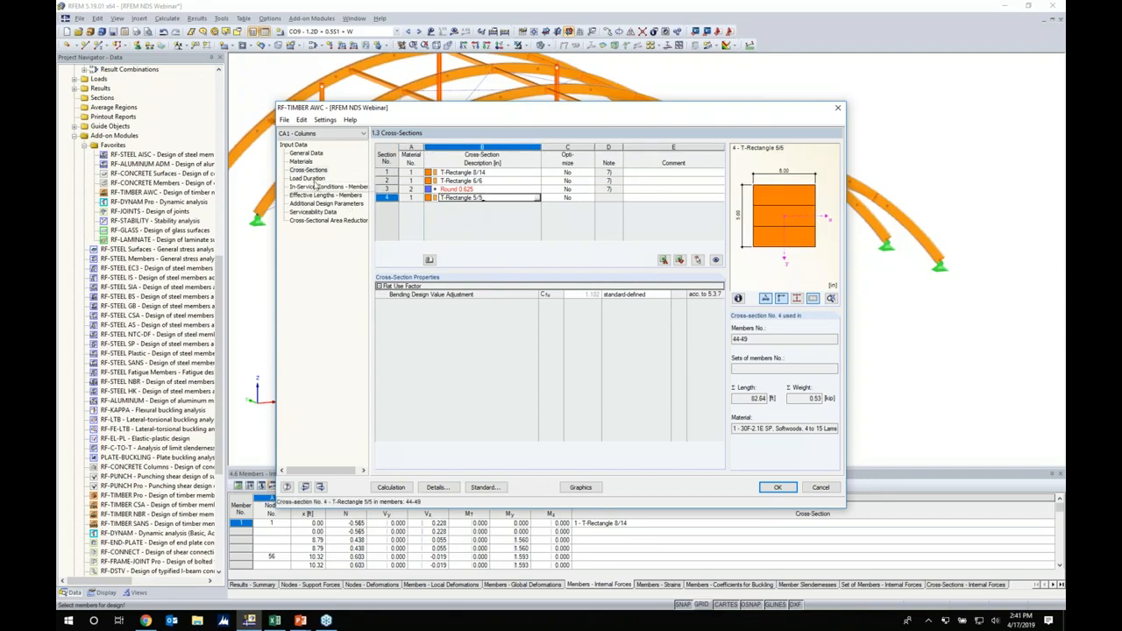
Step: Review the load duration factors and the general and other design factors in the ANSI/AWC NDS-2018 standard settings
{"action": "left_click", "coordinate": [310, 179]}
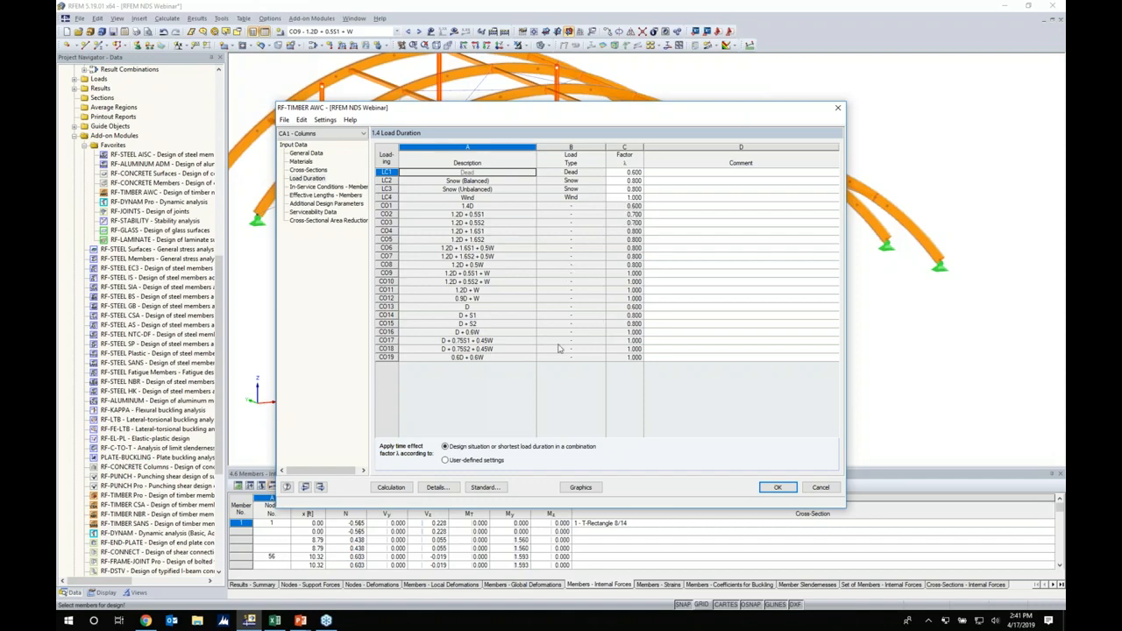
{"action": "left_click", "coordinate": [487, 489]}
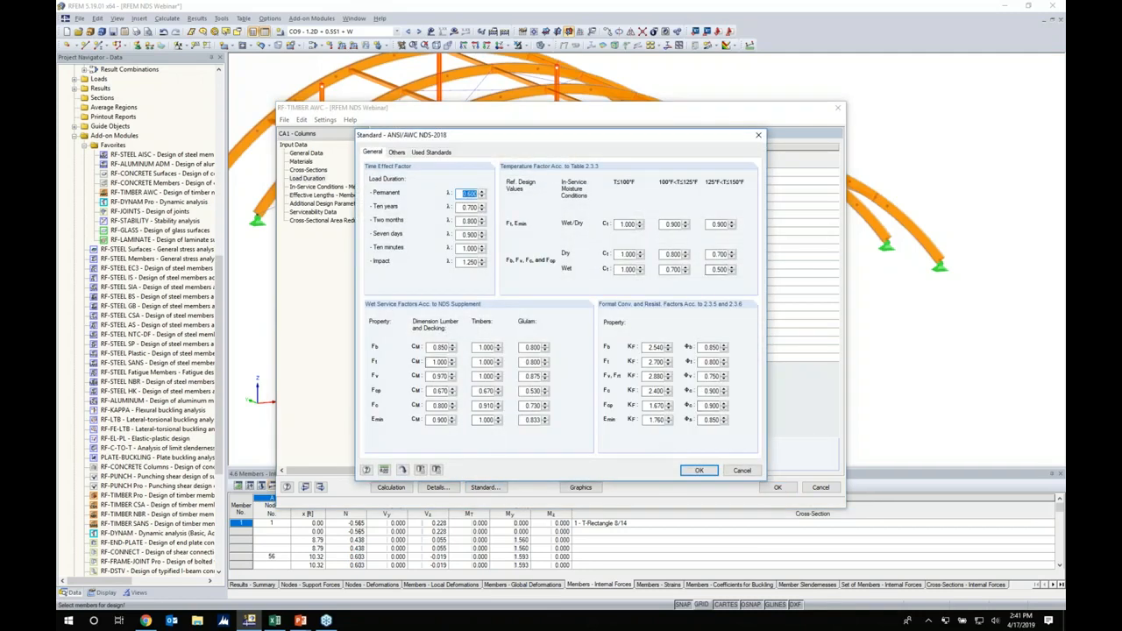
{"action": "left_click", "coordinate": [398, 153]}
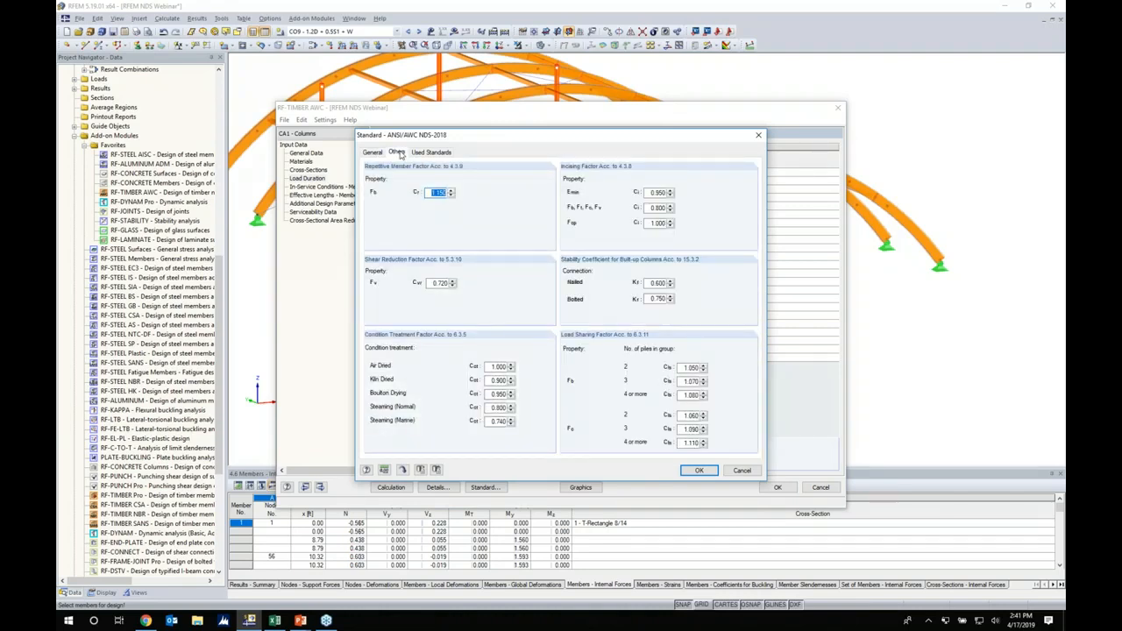
{"action": "left_click", "coordinate": [381, 154]}
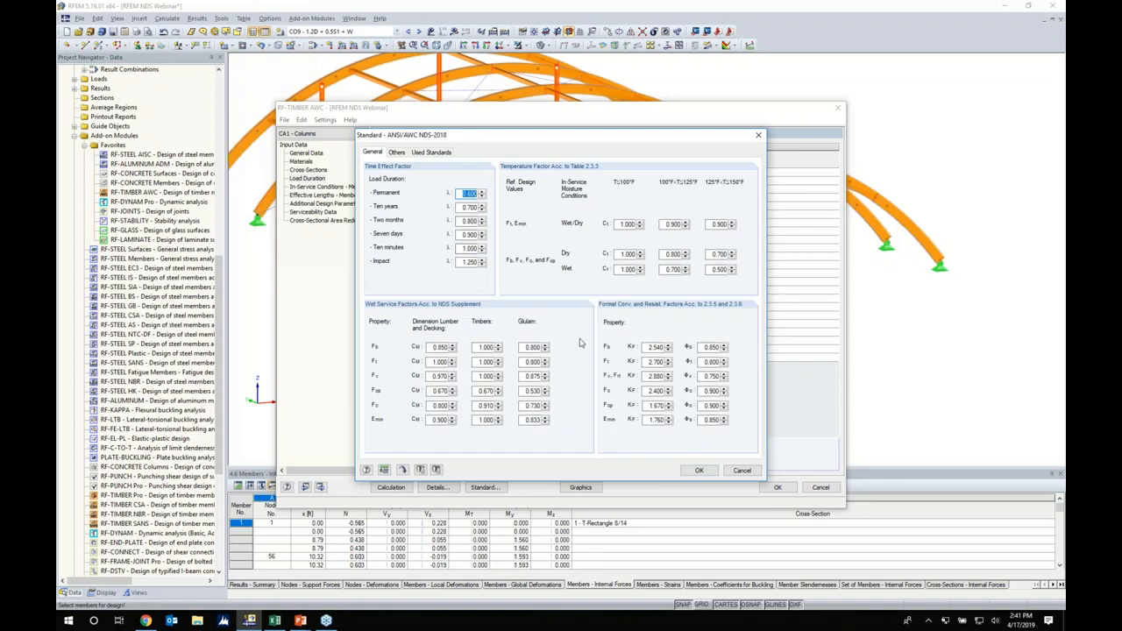
Step: Close the standard settings and review the moisture service and temperature conditions assigned to the column members
{"action": "left_click", "coordinate": [741, 471]}
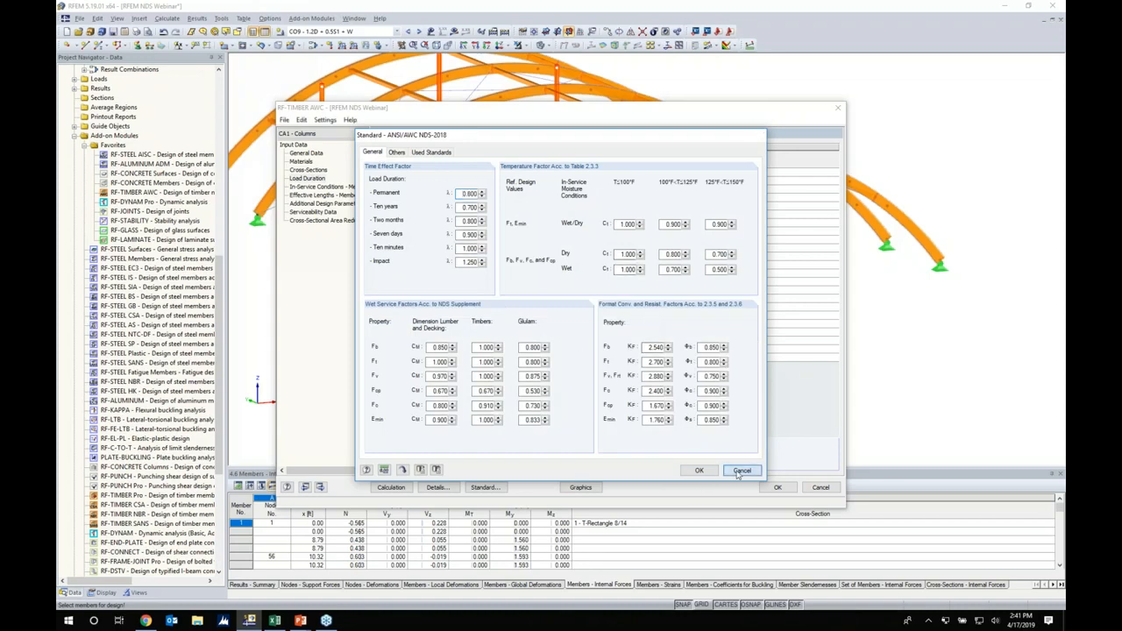
{"action": "left_click", "coordinate": [326, 187]}
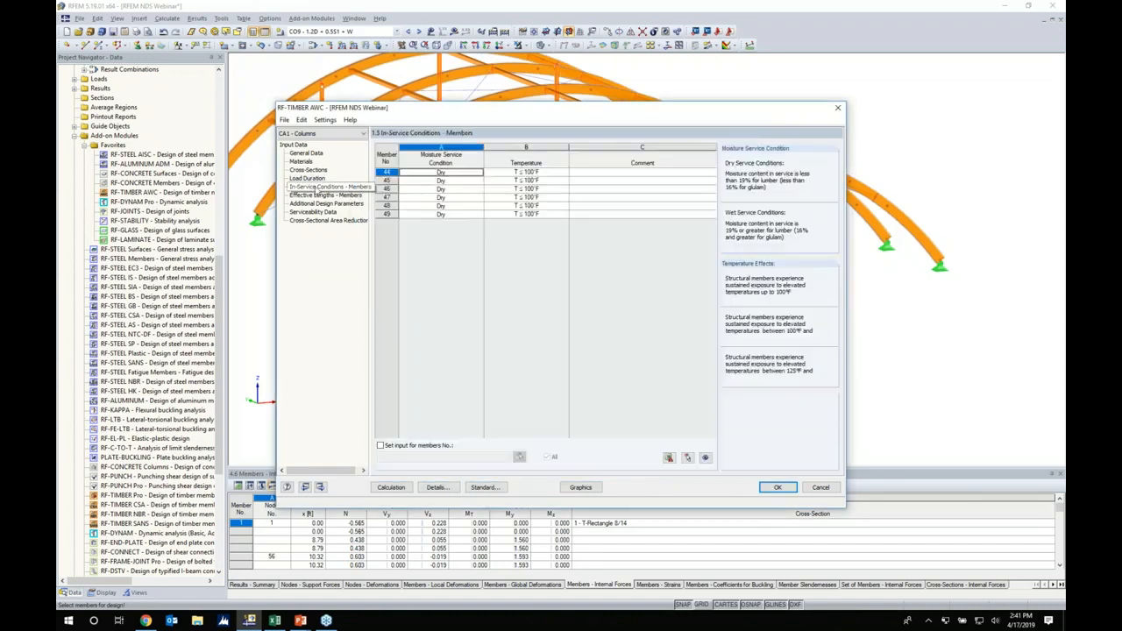
{"action": "left_click", "coordinate": [463, 174]}
{"action": "left_click", "coordinate": [480, 173]}
{"action": "left_click", "coordinate": [480, 174]}
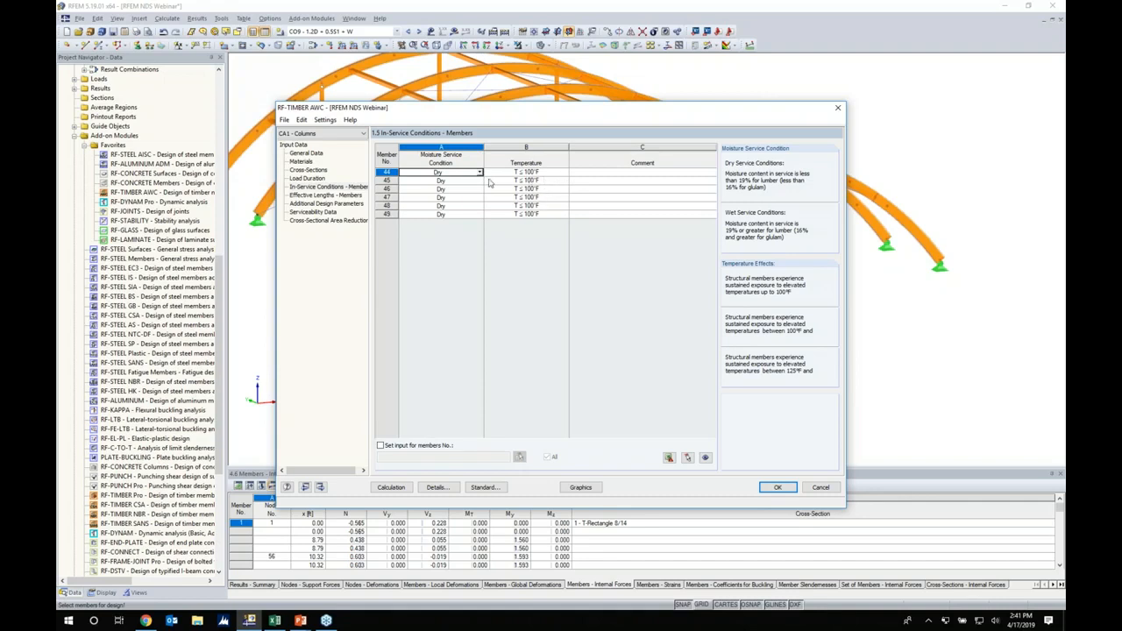
Step: Review the columns' effective lengths and buckling settings alongside the model
{"action": "left_click", "coordinate": [326, 195]}
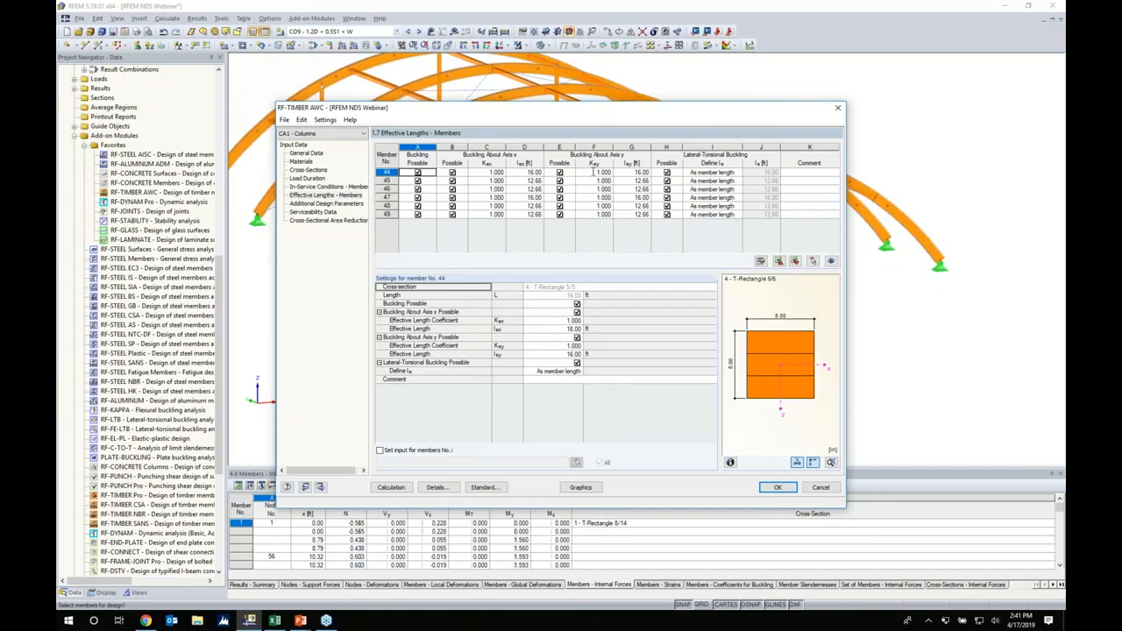
{"action": "left_click_drag", "start_coordinate": [669, 110], "coordinate": [692, 288]}
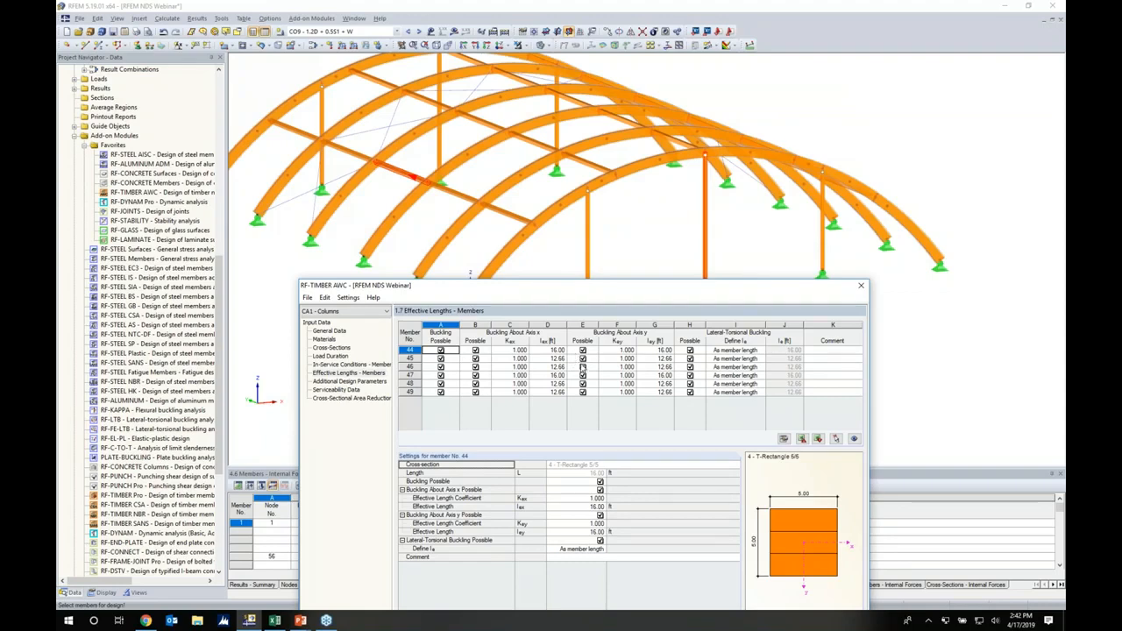
{"action": "left_click_drag", "start_coordinate": [575, 286], "coordinate": [570, 149]}
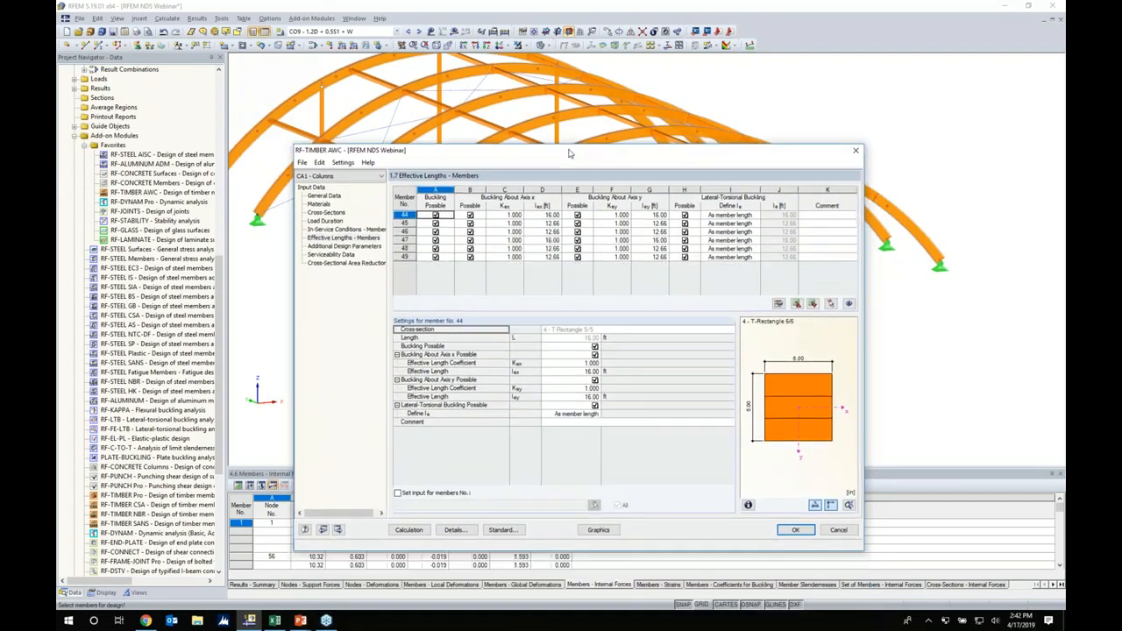
Step: Review the shear reduction and edge-bonded factor definitions in the additional design parameters of the columns
{"action": "left_click", "coordinate": [354, 245]}
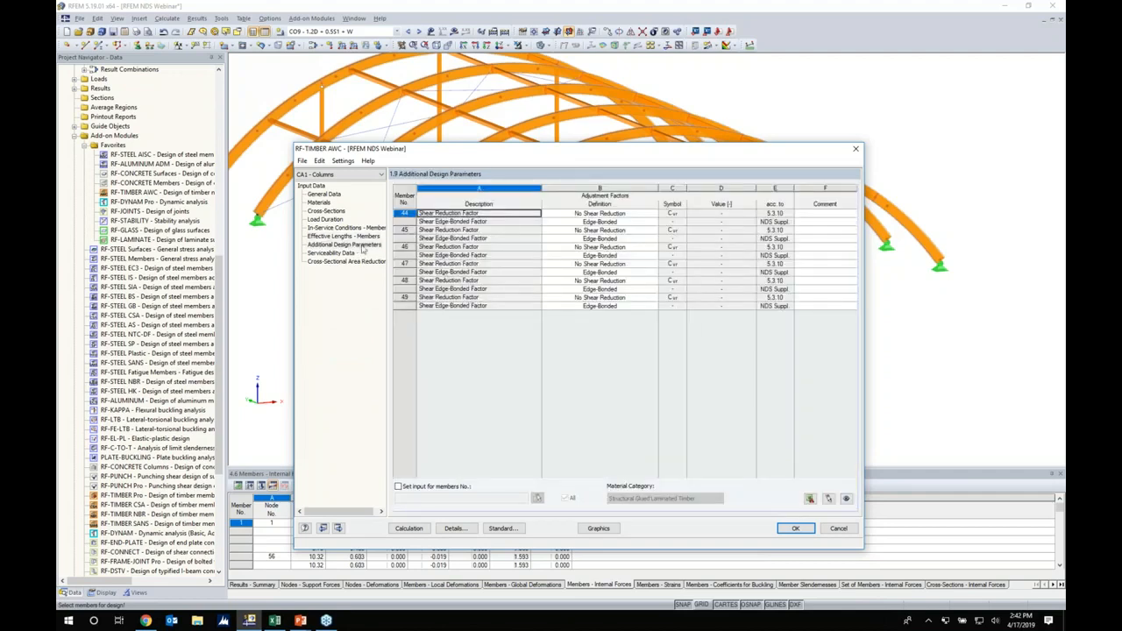
{"action": "left_click", "coordinate": [598, 248]}
{"action": "left_click", "coordinate": [655, 251]}
{"action": "left_click", "coordinate": [655, 250]}
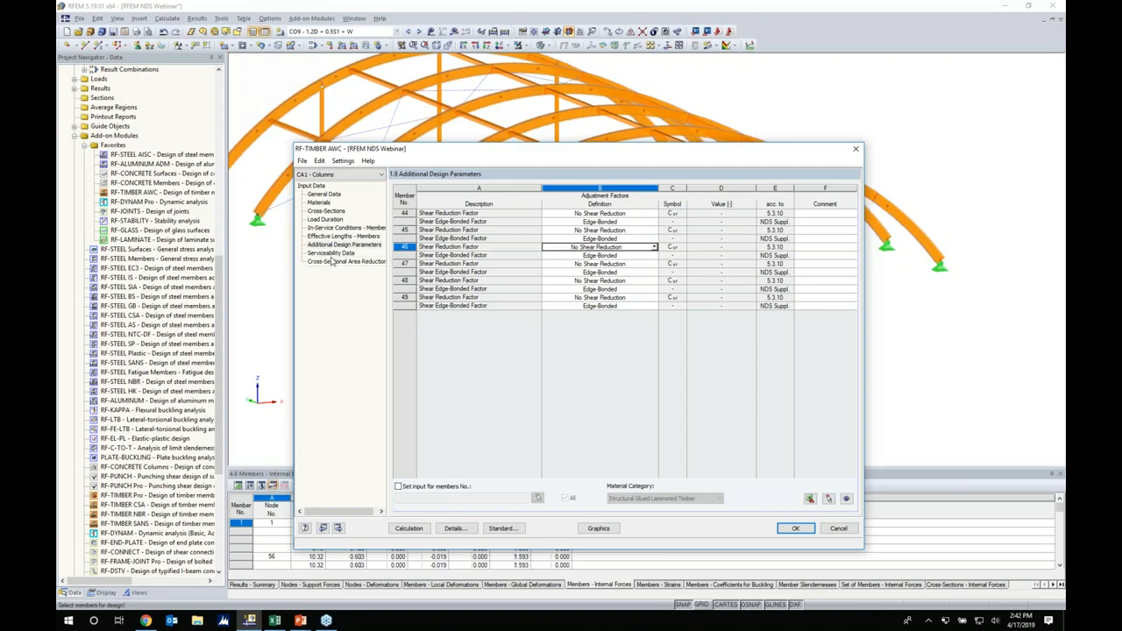
Step: Add columns 44 to 49 to the serviceability data as individual members by selecting them in the model
{"action": "left_click", "coordinate": [331, 252]}
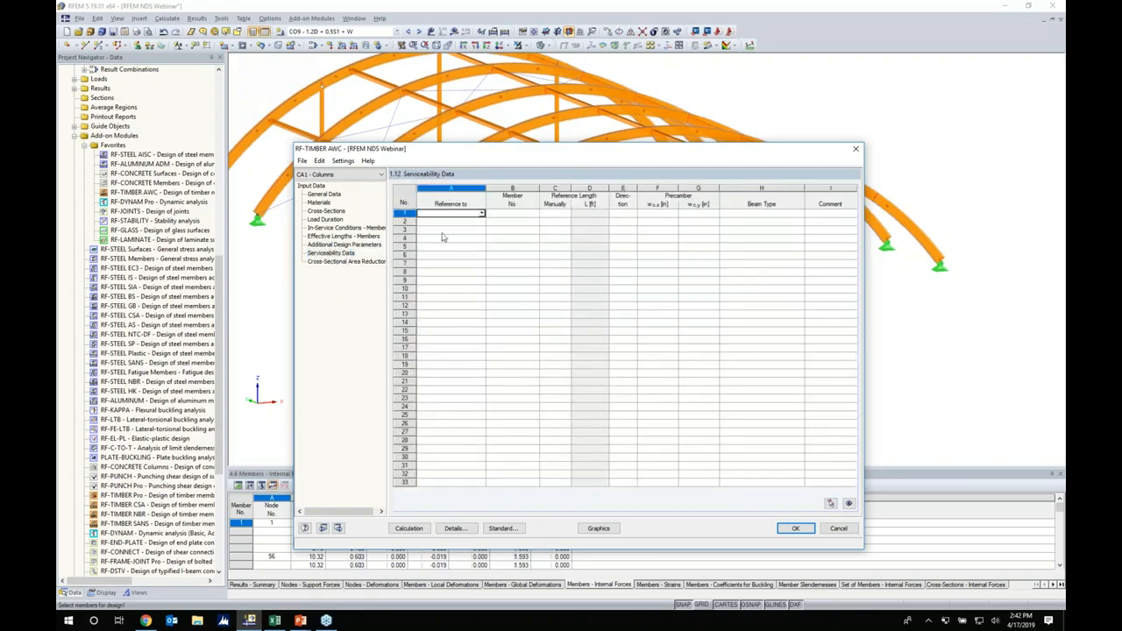
{"action": "left_click", "coordinate": [481, 214]}
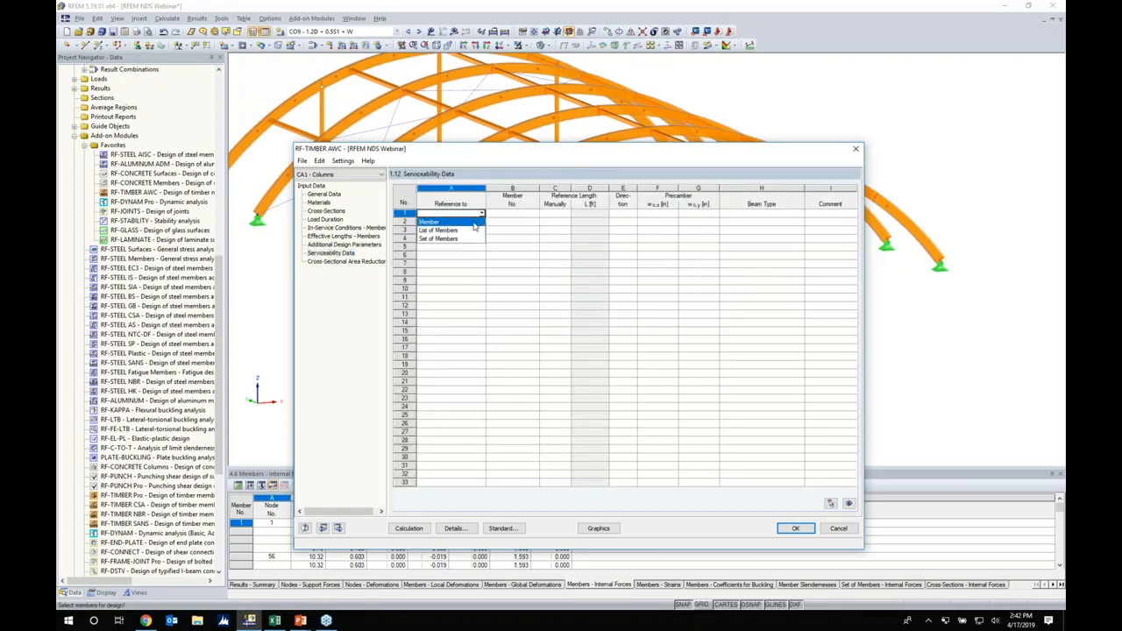
{"action": "left_click", "coordinate": [474, 224]}
{"action": "key", "text": "Tab"}
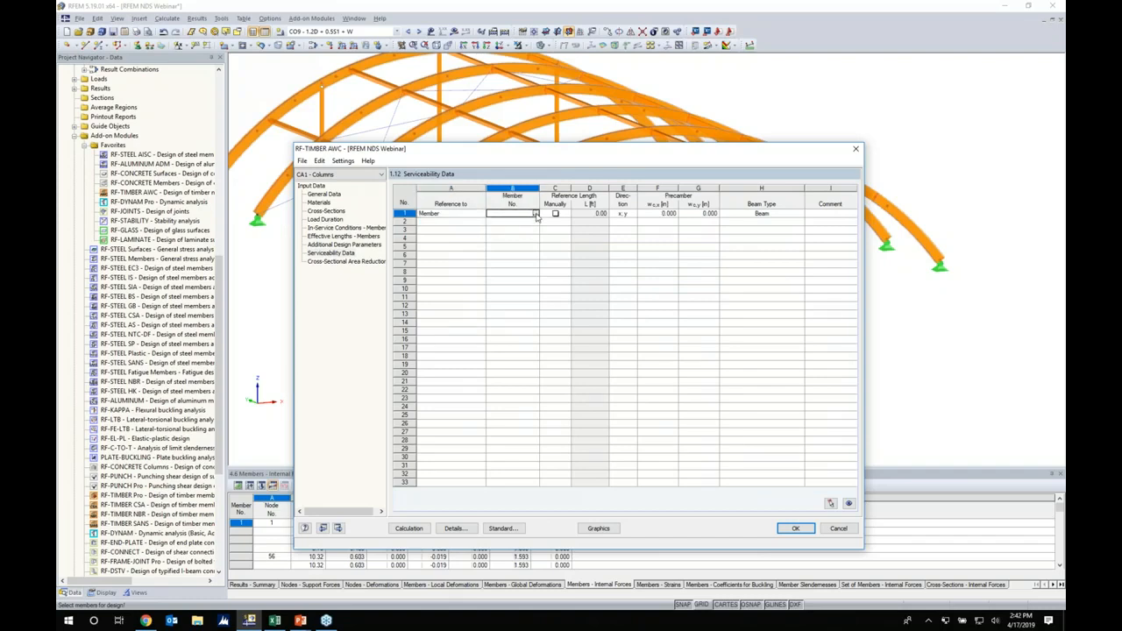
{"action": "left_click", "coordinate": [535, 214]}
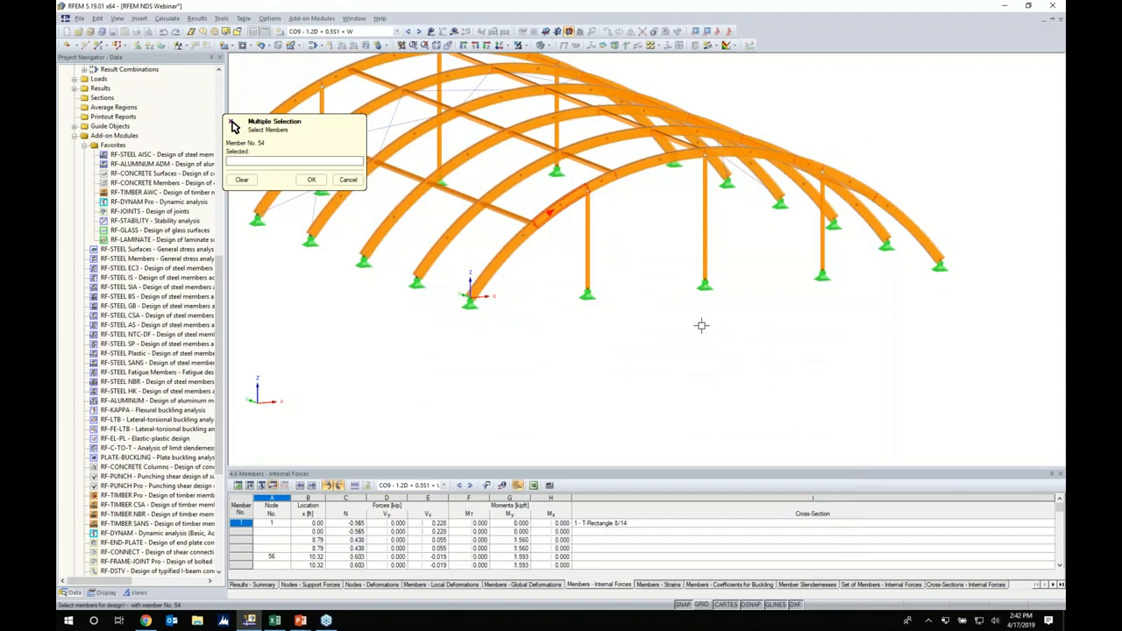
{"action": "scroll", "coordinate": [617, 304], "scroll_direction": "up", "scroll_amount": 3}
{"action": "left_click_drag", "start_coordinate": [750, 289], "coordinate": [424, 183]}
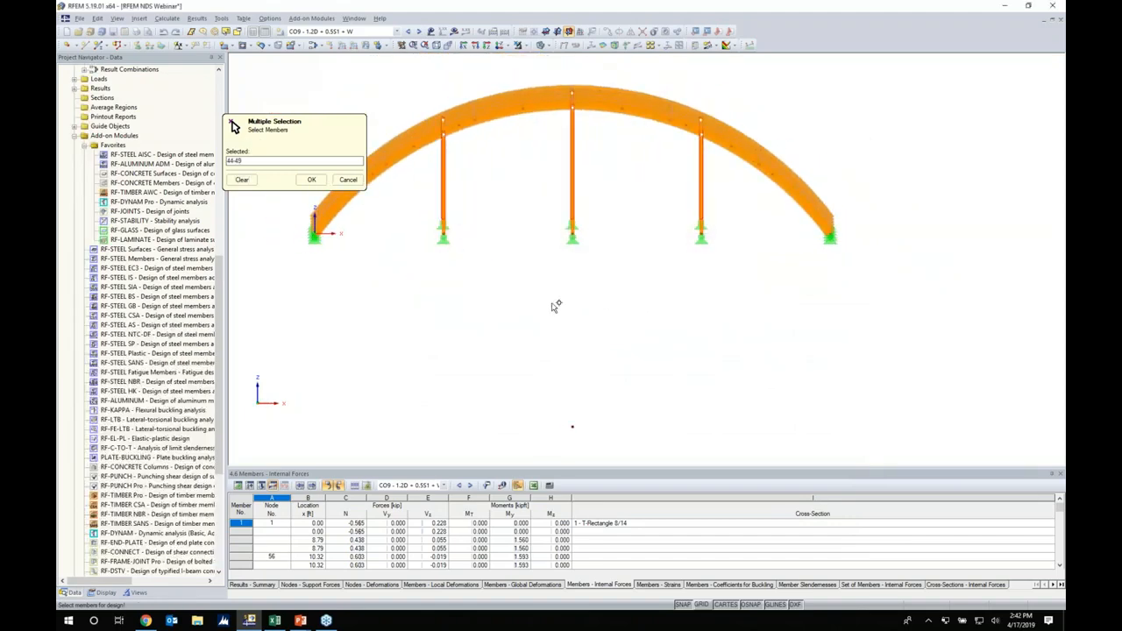
{"action": "middle_click_drag", "start_coordinate": [554, 302], "coordinate": [562, 305], "text": "ctrl"}
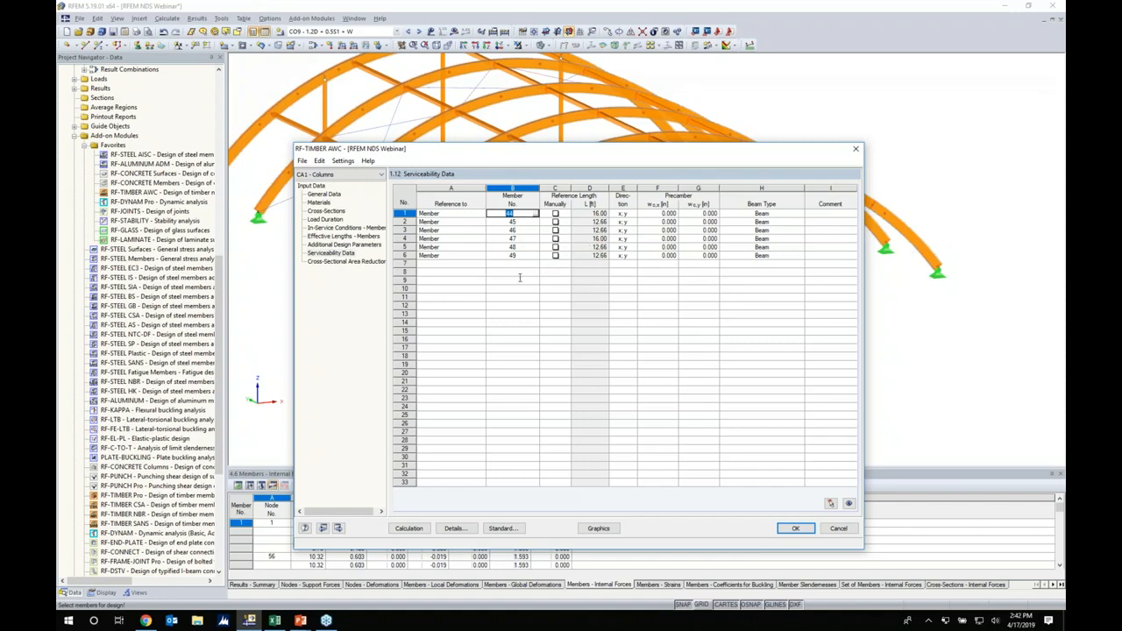
Step: Check the limiting deflection ratios and the deformation reference in the serviceability design details
{"action": "left_click", "coordinate": [458, 529]}
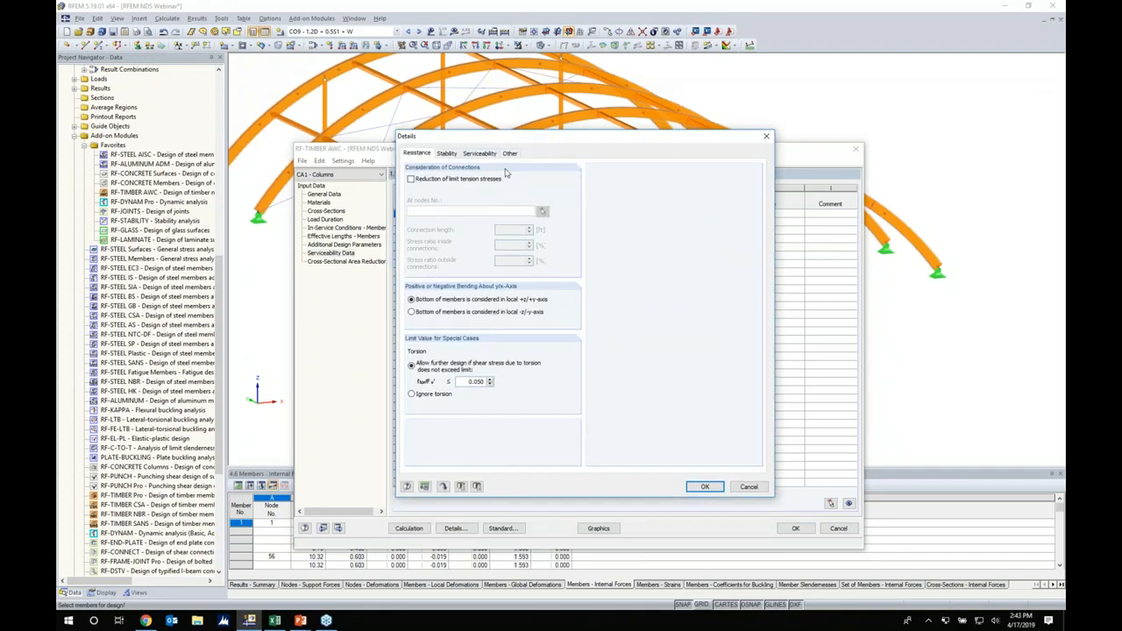
{"action": "left_click", "coordinate": [482, 155]}
{"action": "left_click", "coordinate": [492, 179]}
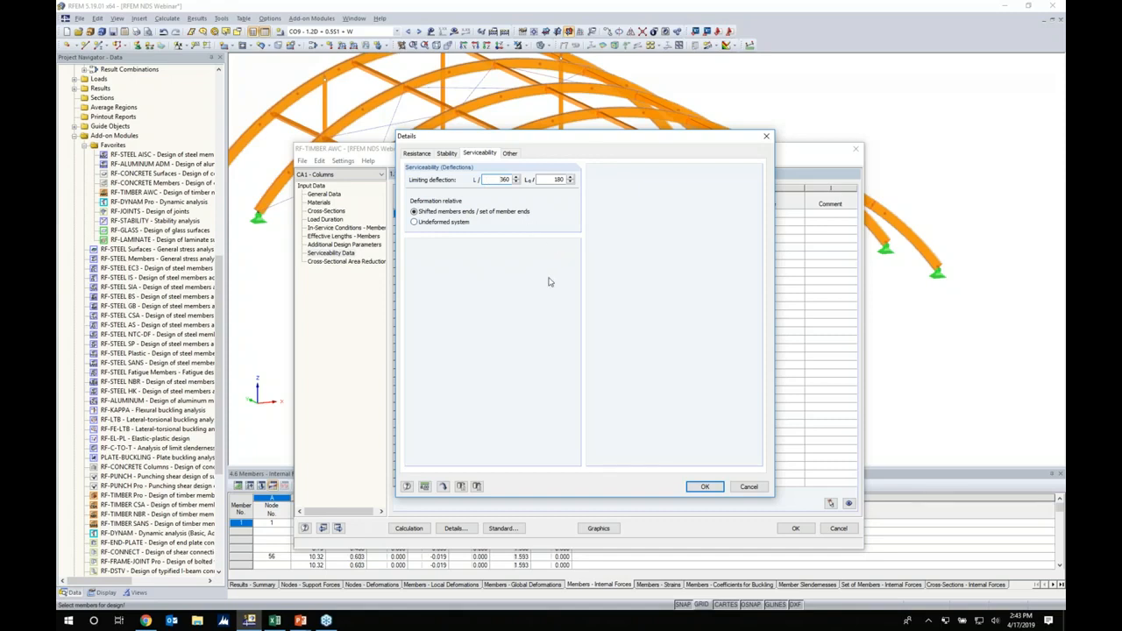
{"action": "left_click", "coordinate": [701, 486]}
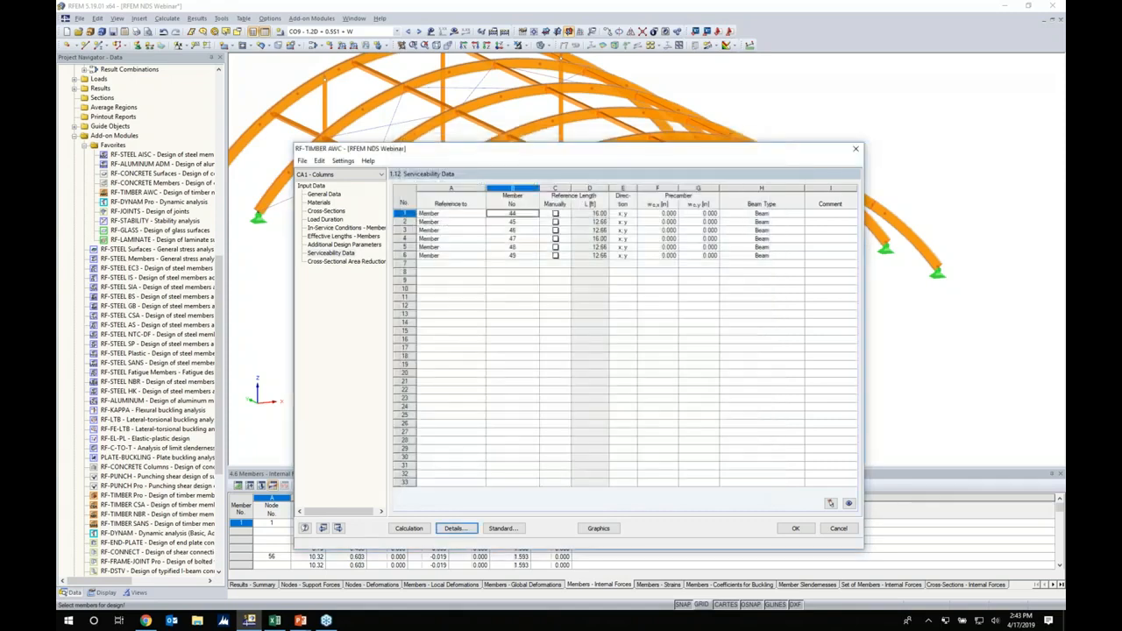
Step: Preview the notch settings of a member-based cross-sectional area reduction and delete the entry again
{"action": "left_click", "coordinate": [344, 263]}
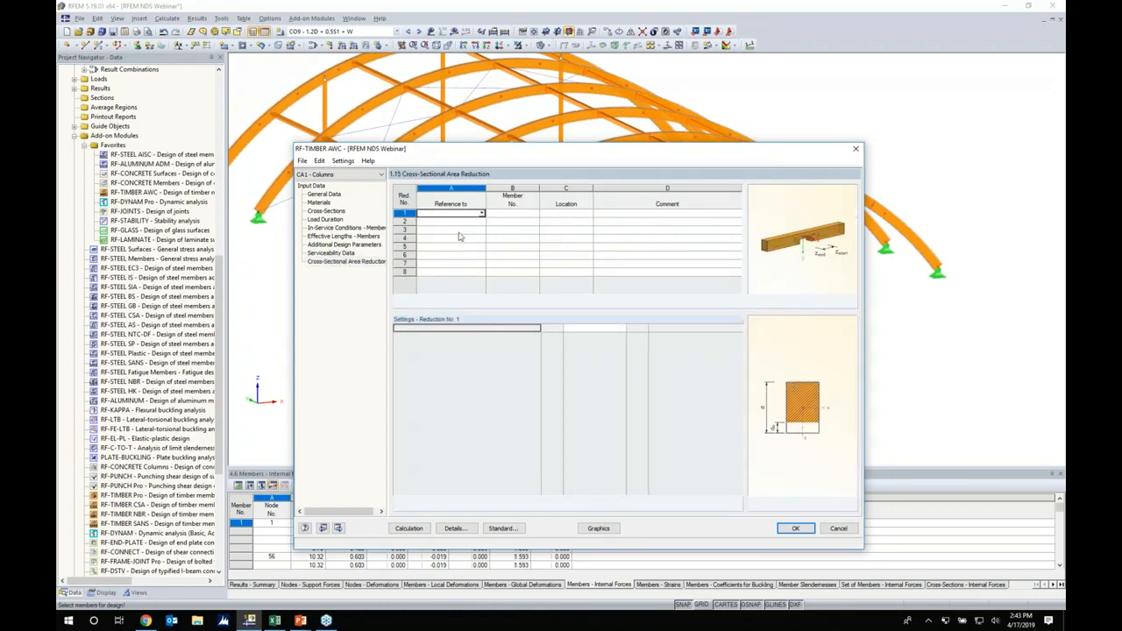
{"action": "left_click", "coordinate": [481, 214]}
{"action": "left_click", "coordinate": [473, 221]}
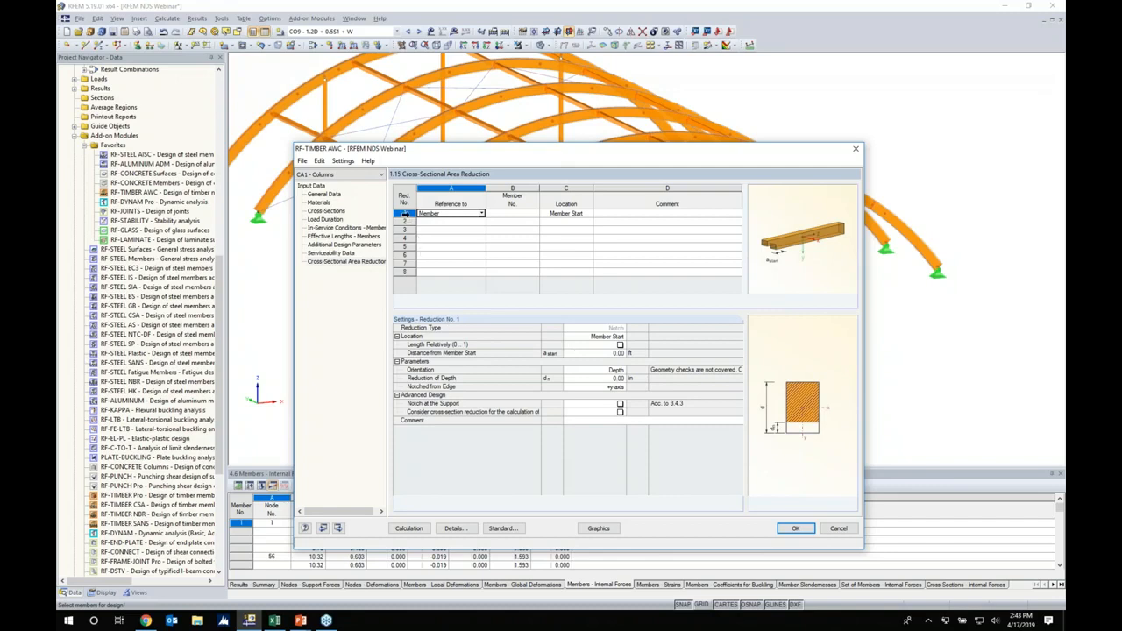
{"action": "left_click", "coordinate": [405, 214]}
{"action": "key", "text": "Delete"}
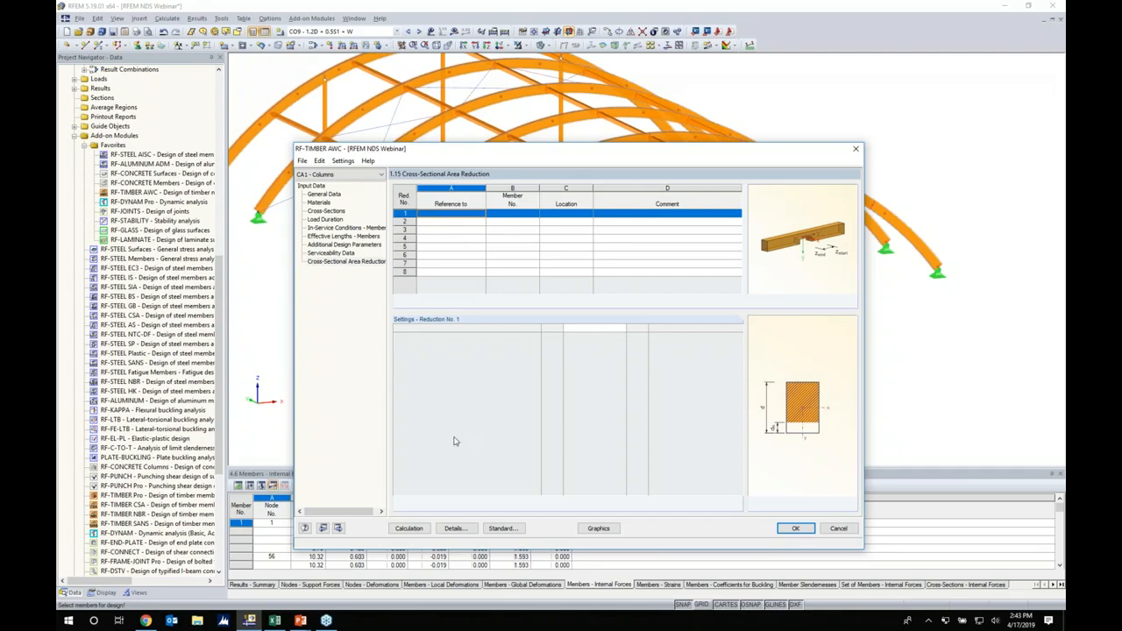
Step: Run the column design calculation and review the design ratios by load case and by cross-section
{"action": "left_click", "coordinate": [412, 529]}
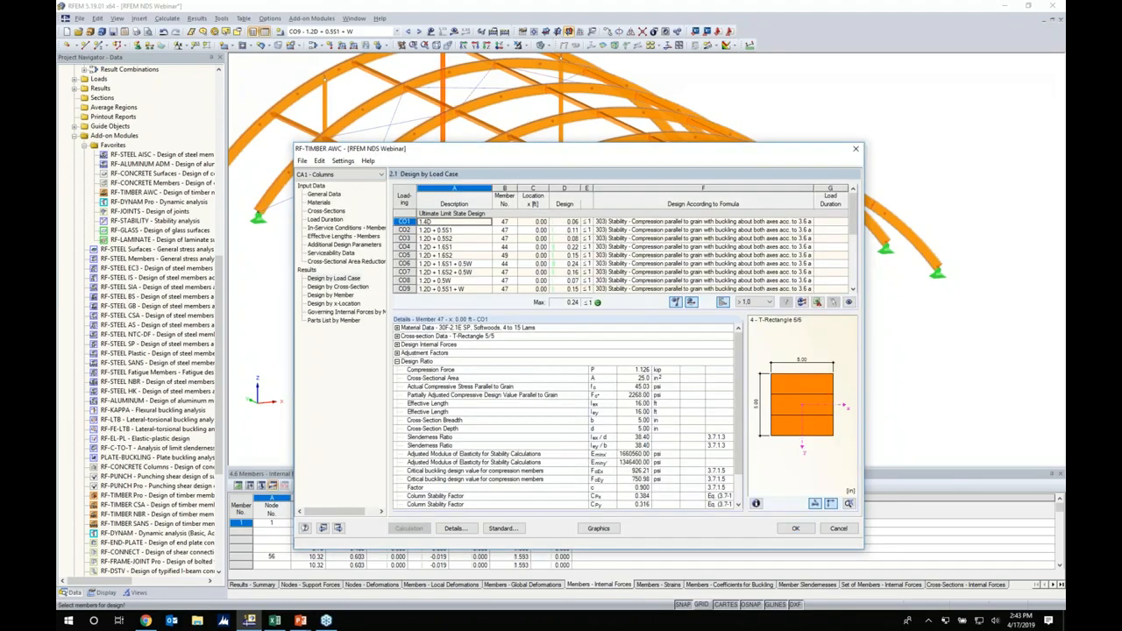
{"action": "left_click_drag", "start_coordinate": [558, 153], "coordinate": [549, 124]}
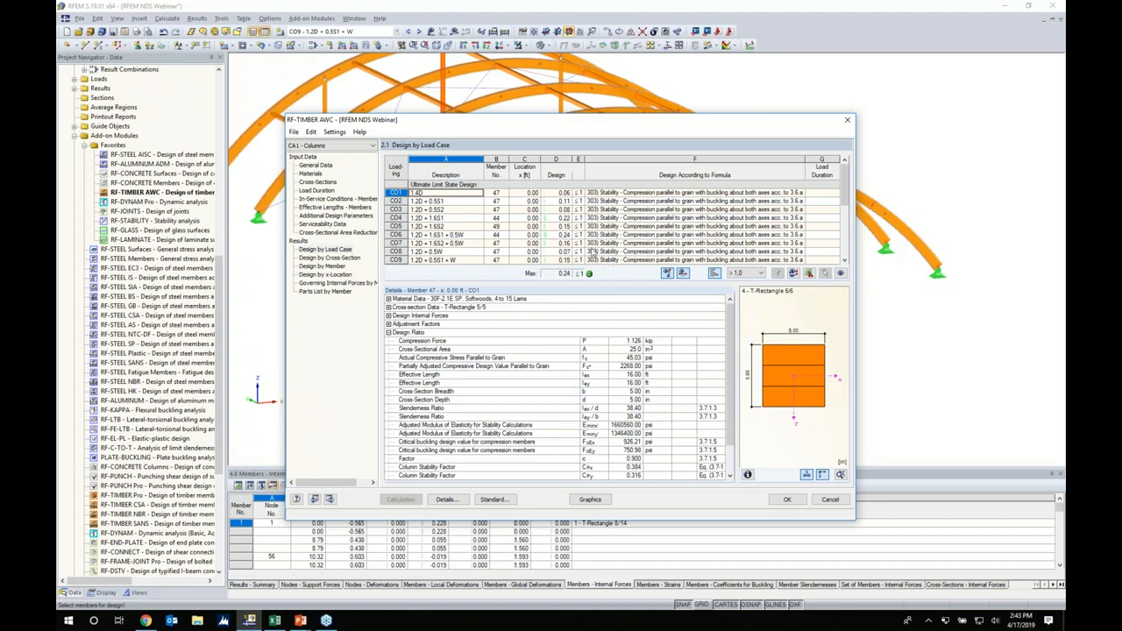
{"action": "left_click", "coordinate": [346, 259]}
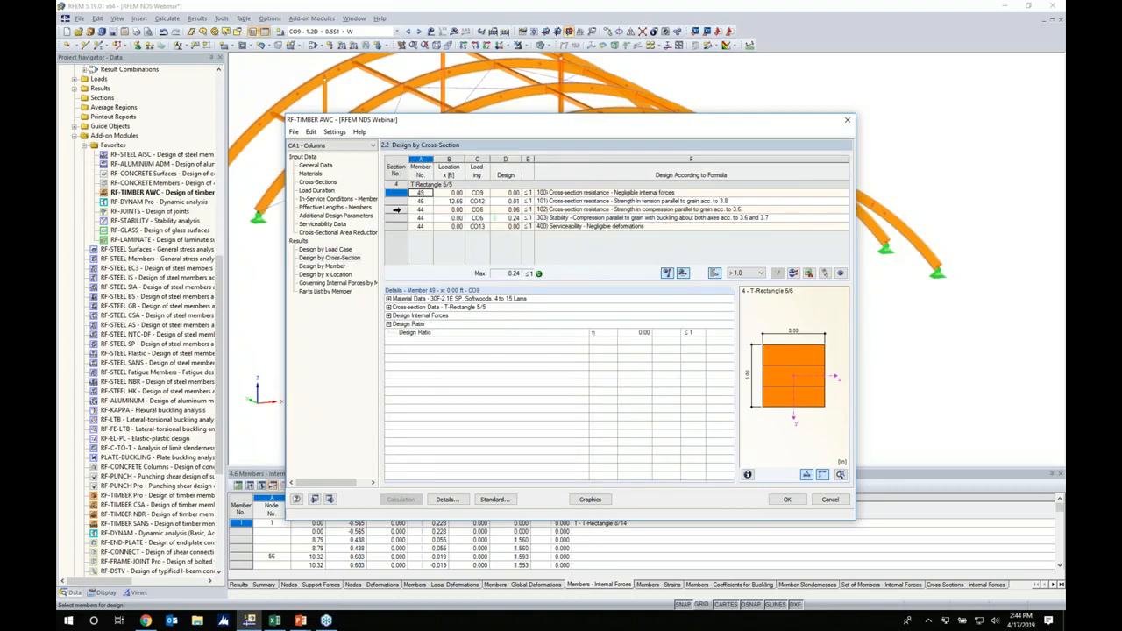
Step: Review the strength, stability and serviceability checks by member for columns 44 and 45, locating each column in the model
{"action": "left_click", "coordinate": [333, 267]}
{"action": "left_click_drag", "start_coordinate": [504, 123], "coordinate": [502, 366]}
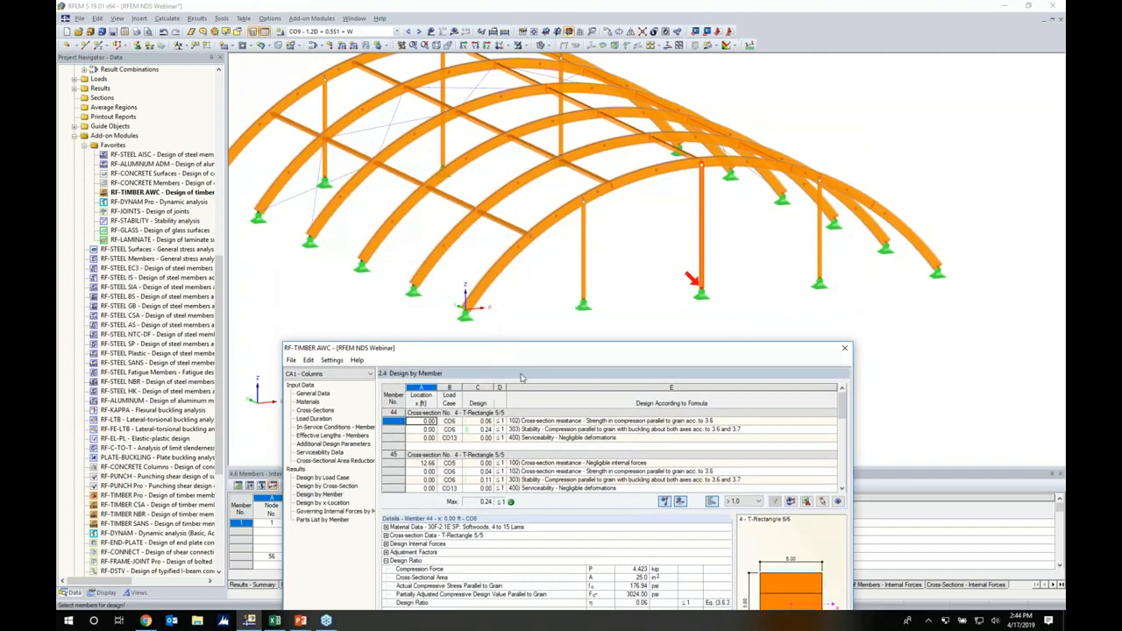
{"action": "left_click", "coordinate": [535, 428]}
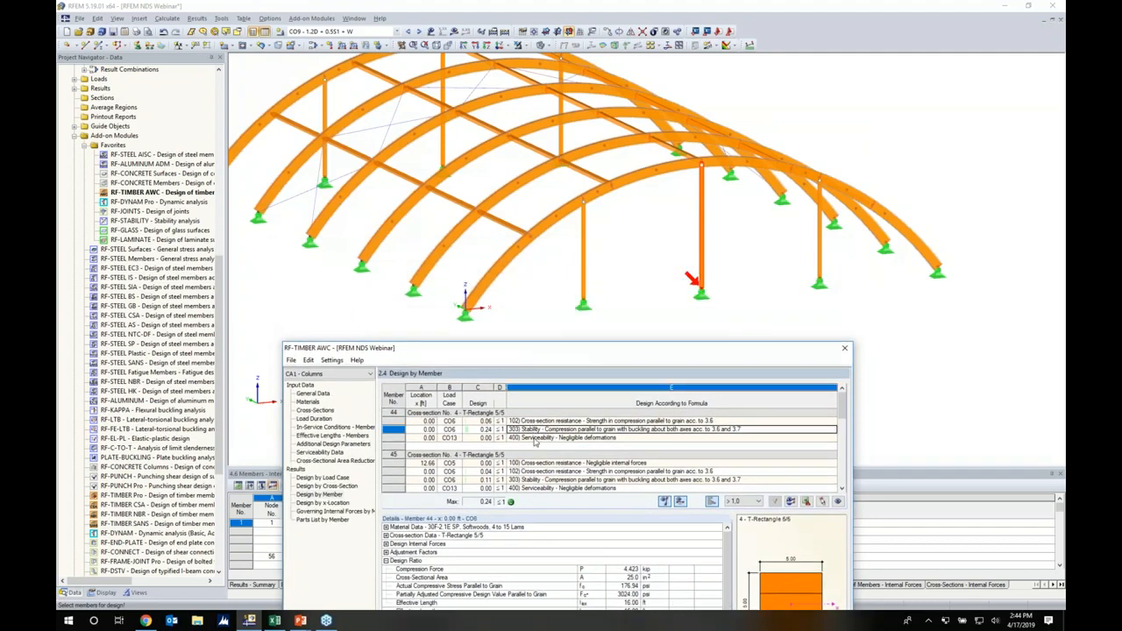
{"action": "left_click", "coordinate": [542, 472]}
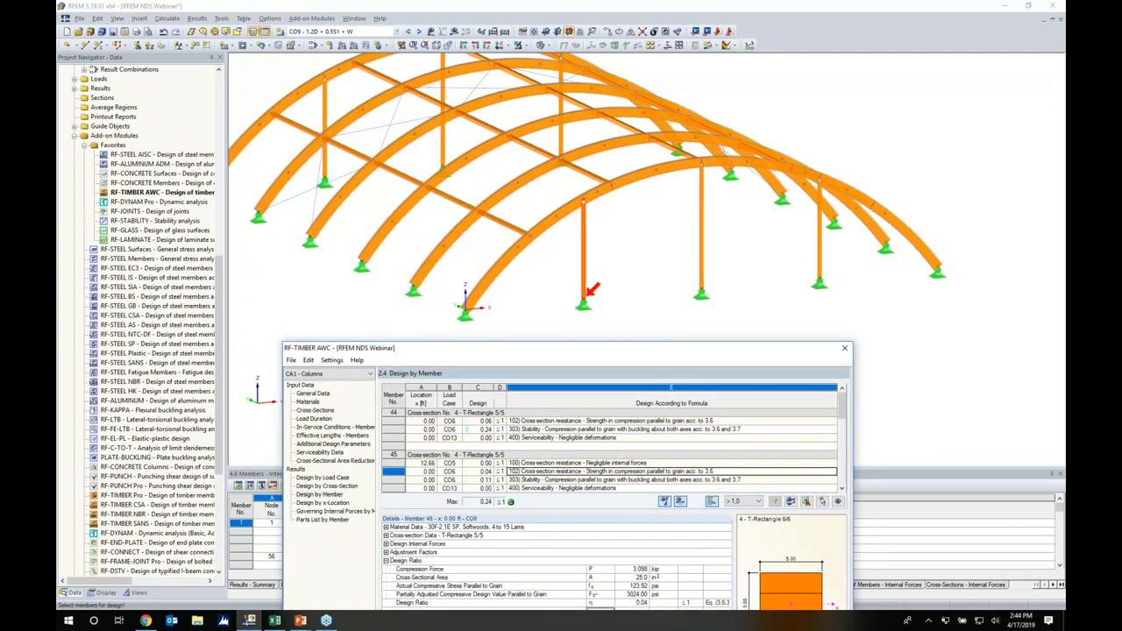
{"action": "scroll", "coordinate": [610, 450], "scroll_direction": "down", "scroll_amount": 1}
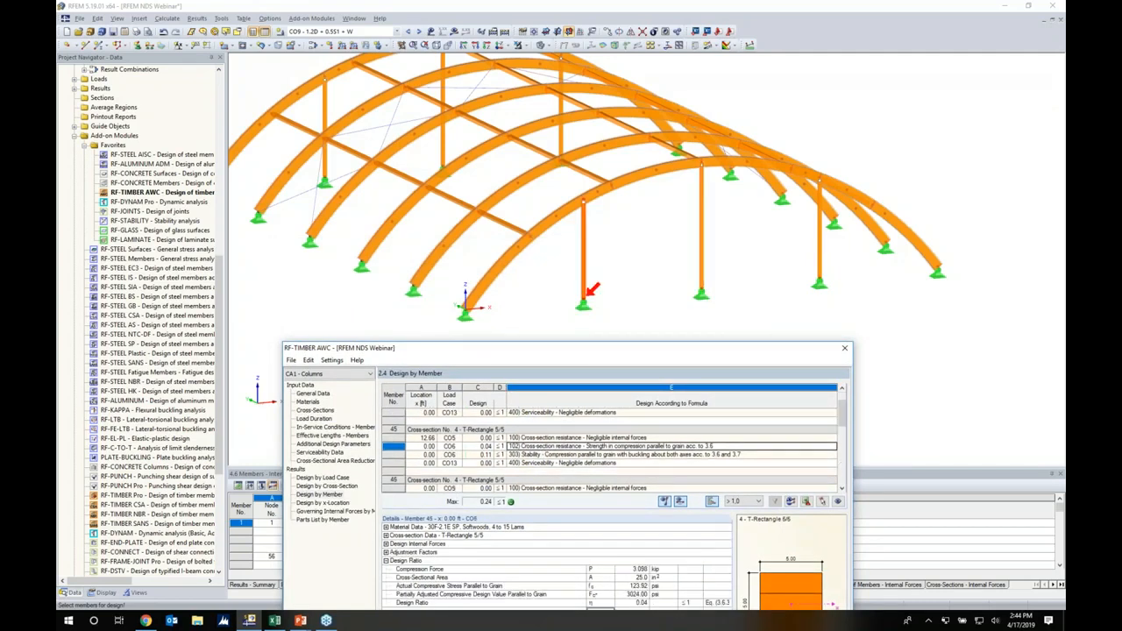
{"action": "left_click", "coordinate": [556, 455]}
{"action": "left_click", "coordinate": [561, 413]}
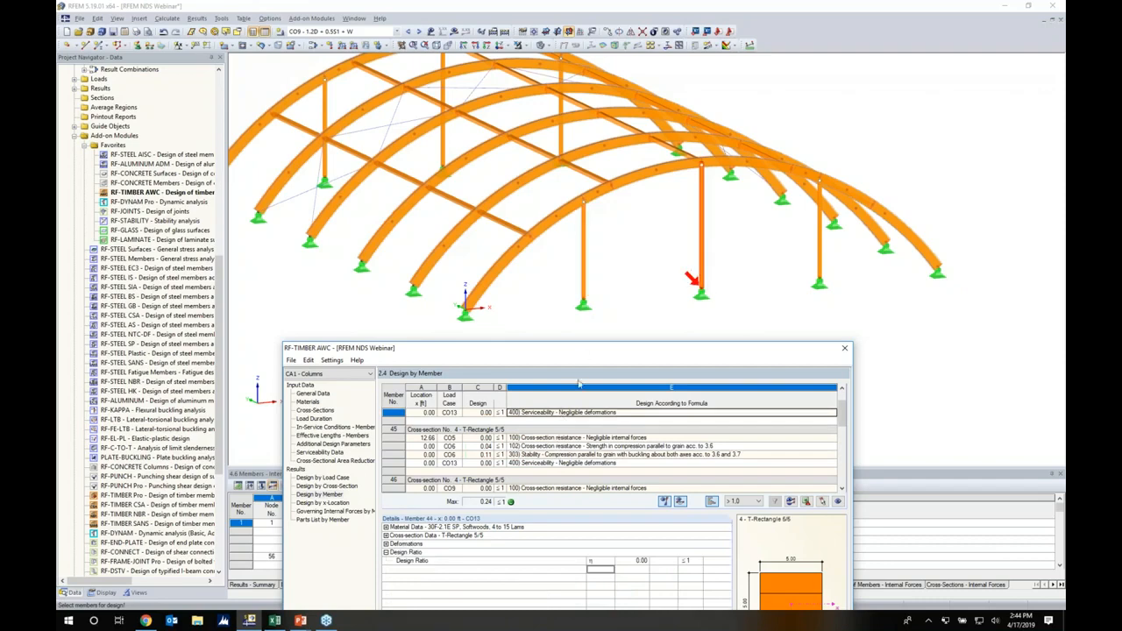
{"action": "left_click_drag", "start_coordinate": [613, 349], "coordinate": [630, 132]}
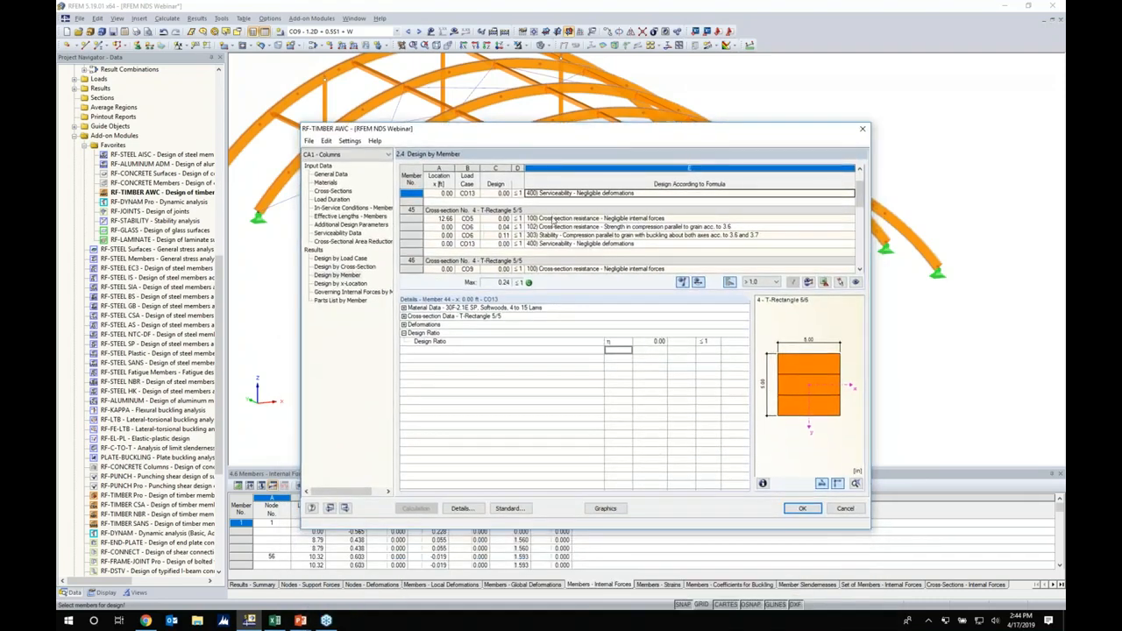
Step: Examine column 45's compression stability check in detail, including its adjustment factors and design ratio values
{"action": "left_click", "coordinate": [563, 235]}
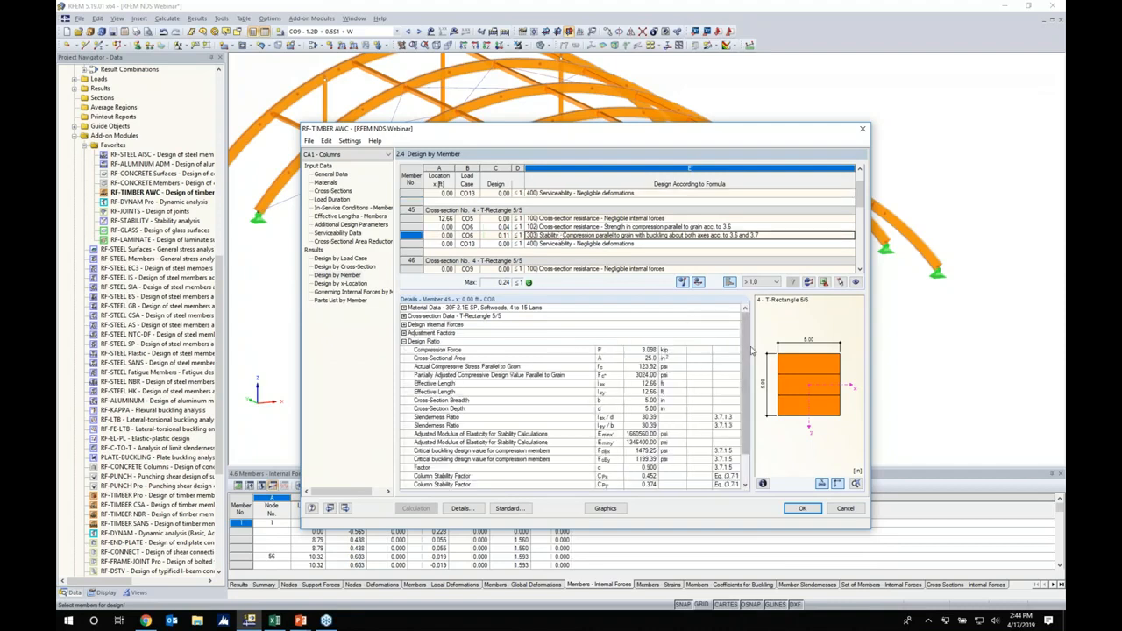
{"action": "scroll", "coordinate": [745, 351], "scroll_direction": "down", "scroll_amount": 1}
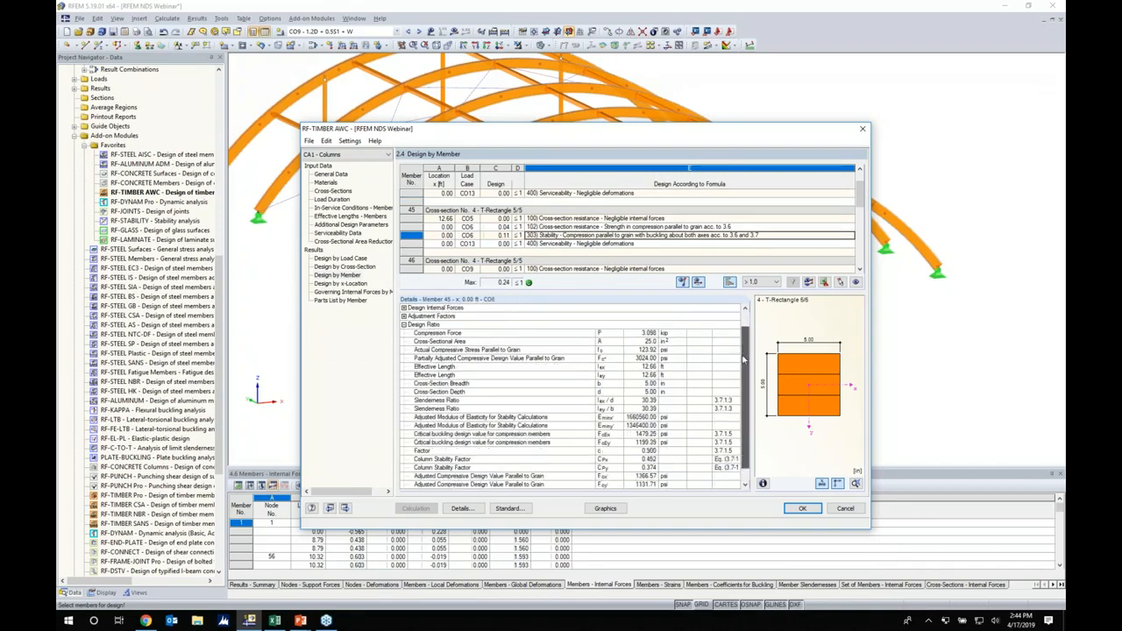
{"action": "left_click", "coordinate": [404, 315]}
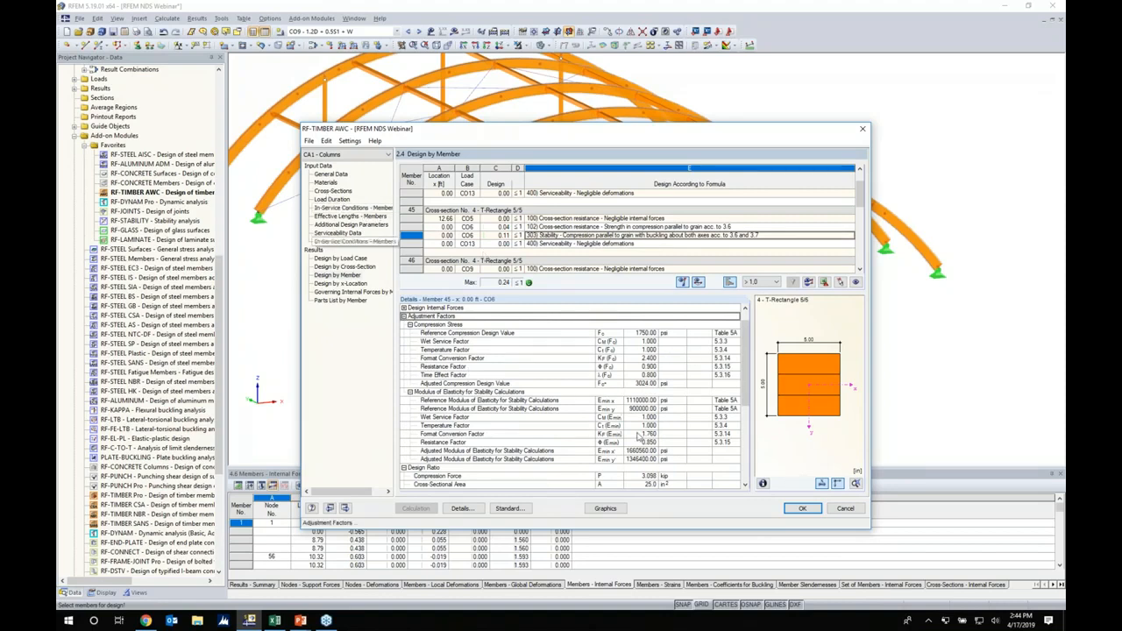
{"action": "scroll", "coordinate": [737, 377], "scroll_direction": "down", "scroll_amount": 1}
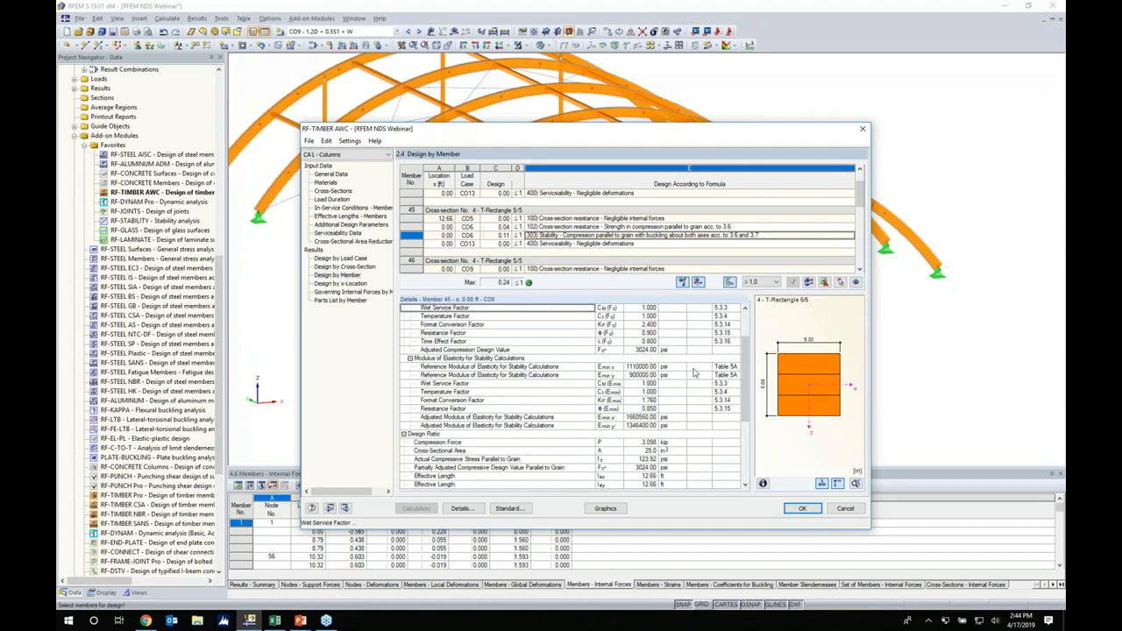
{"action": "left_click_drag", "start_coordinate": [748, 375], "coordinate": [742, 432]}
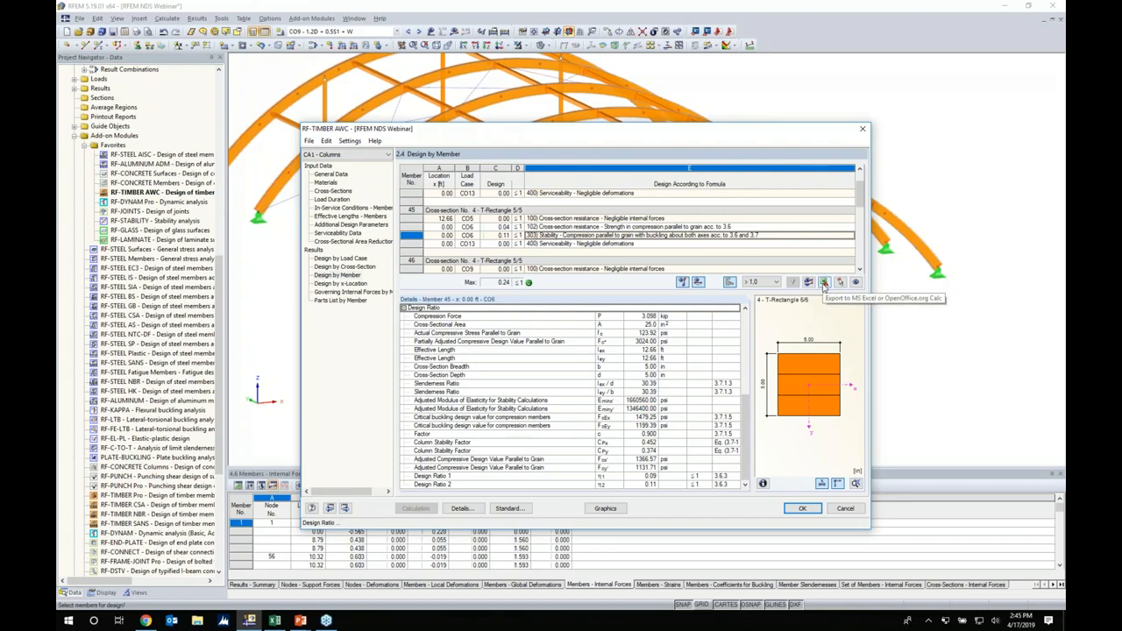
Step: Display the columns' maximum design ratios graphically on the model
{"action": "left_click", "coordinate": [600, 510]}
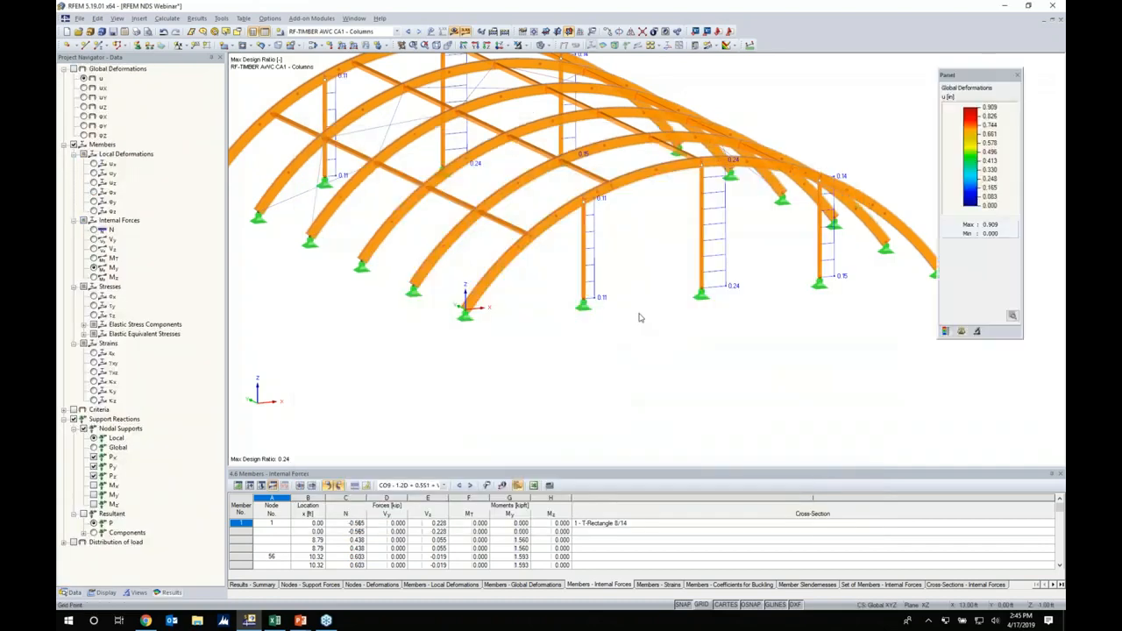
Step: Review the columns' design ratio diagrams on the model for the RF-TIMBER AWC CA1 - Columns results
{"action": "middle_click_drag", "start_coordinate": [640, 318], "coordinate": [618, 358]}
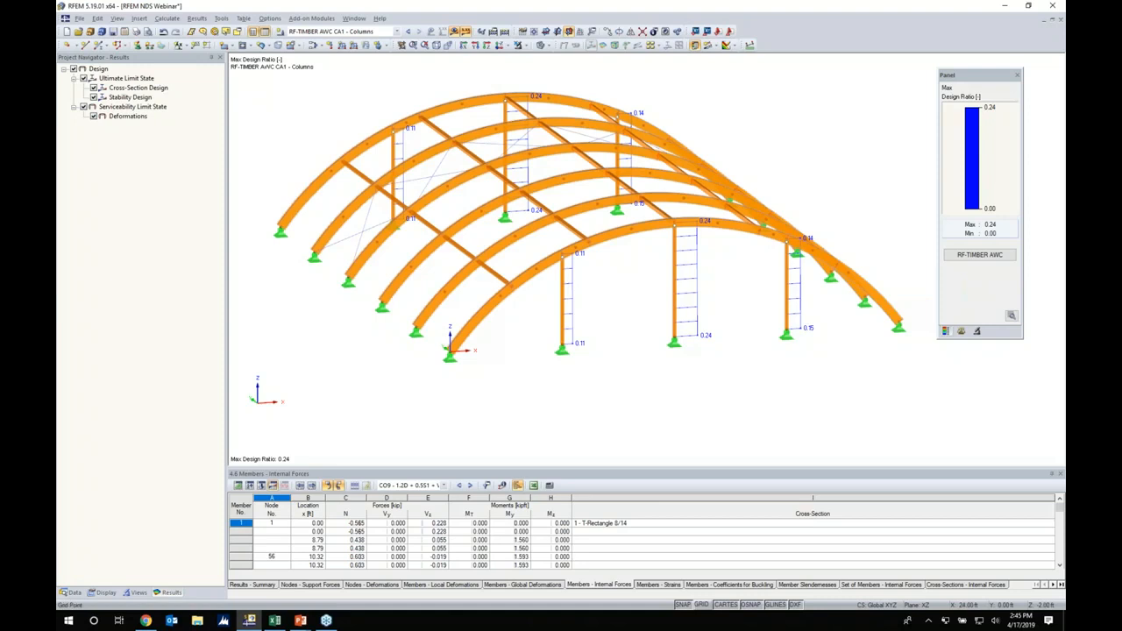
{"action": "left_click", "coordinate": [397, 32]}
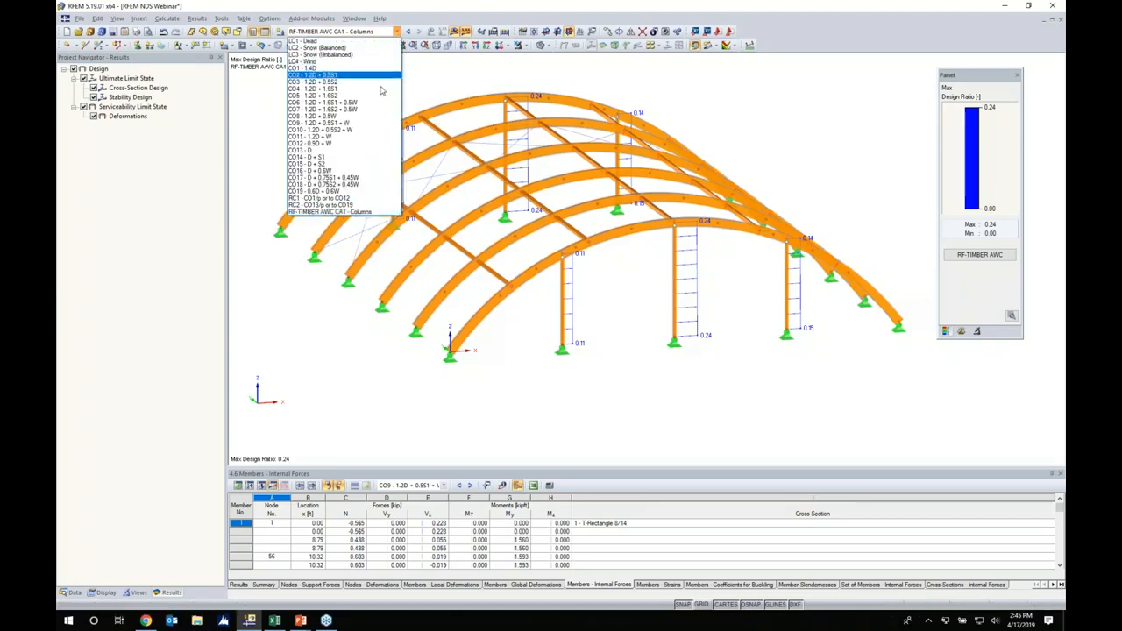
{"action": "left_click", "coordinate": [353, 213]}
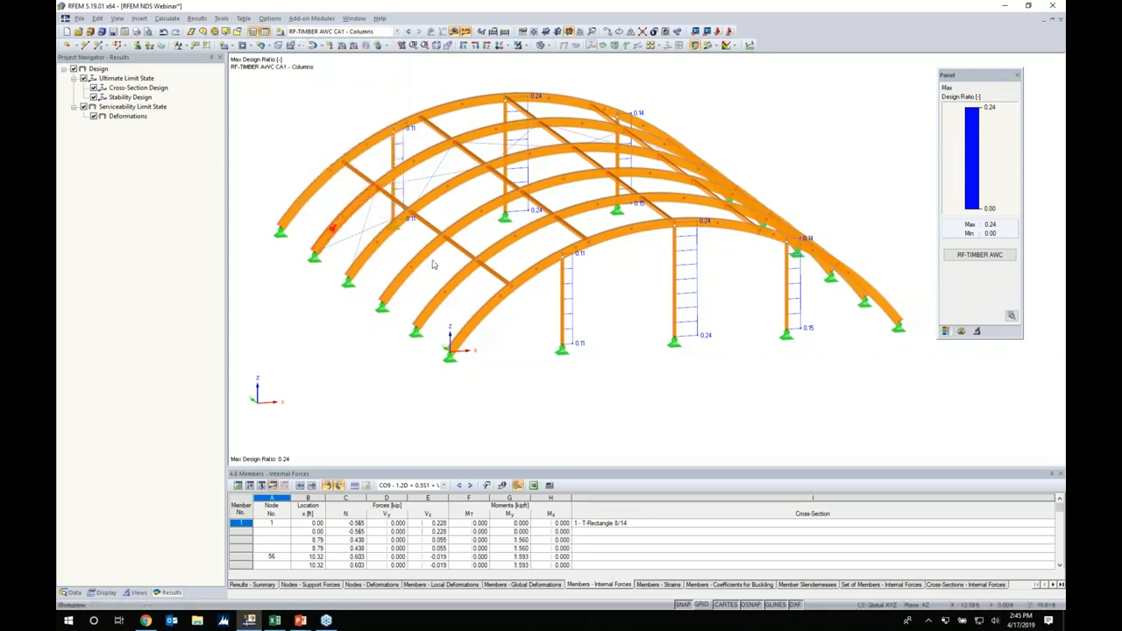
{"action": "left_click", "coordinate": [83, 106]}
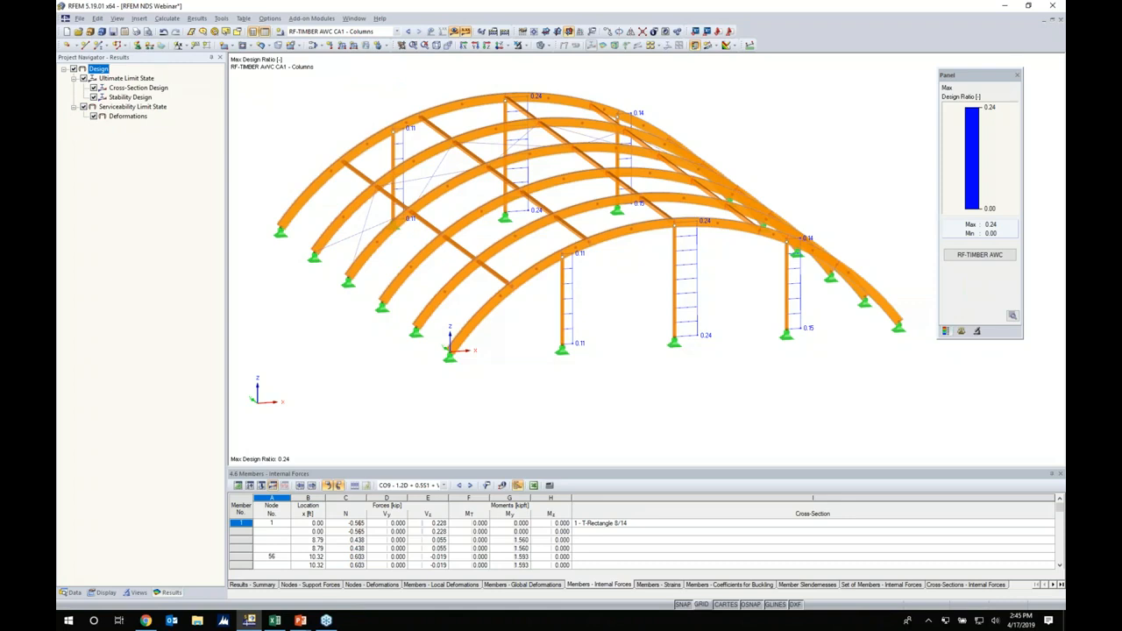
{"action": "mouse_move", "coordinate": [680, 323]}
{"action": "middle_mouse_down", "text": "ctrl"}
{"action": "mouse_move", "coordinate": [604, 278]}
{"action": "mouse_move", "coordinate": [719, 311]}
{"action": "mouse_move", "coordinate": [687, 304]}
{"action": "middle_mouse_up", "text": "ctrl"}
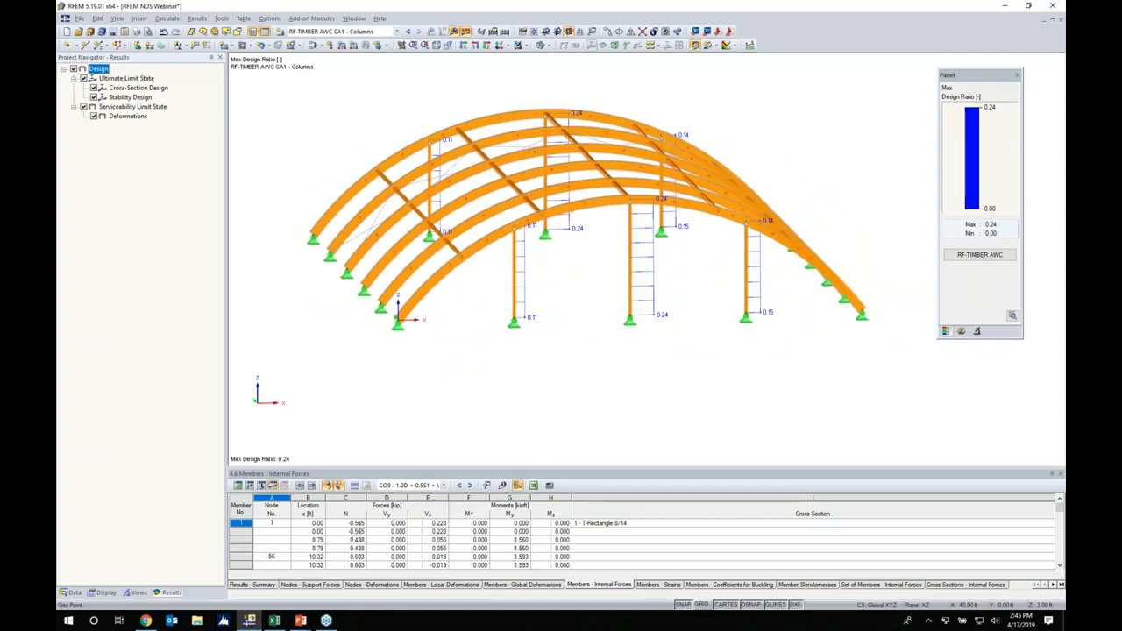
Step: Reopen the RF-TIMBER AWC module and create a new design case no. 2 named Rafters
{"action": "left_click", "coordinate": [988, 255]}
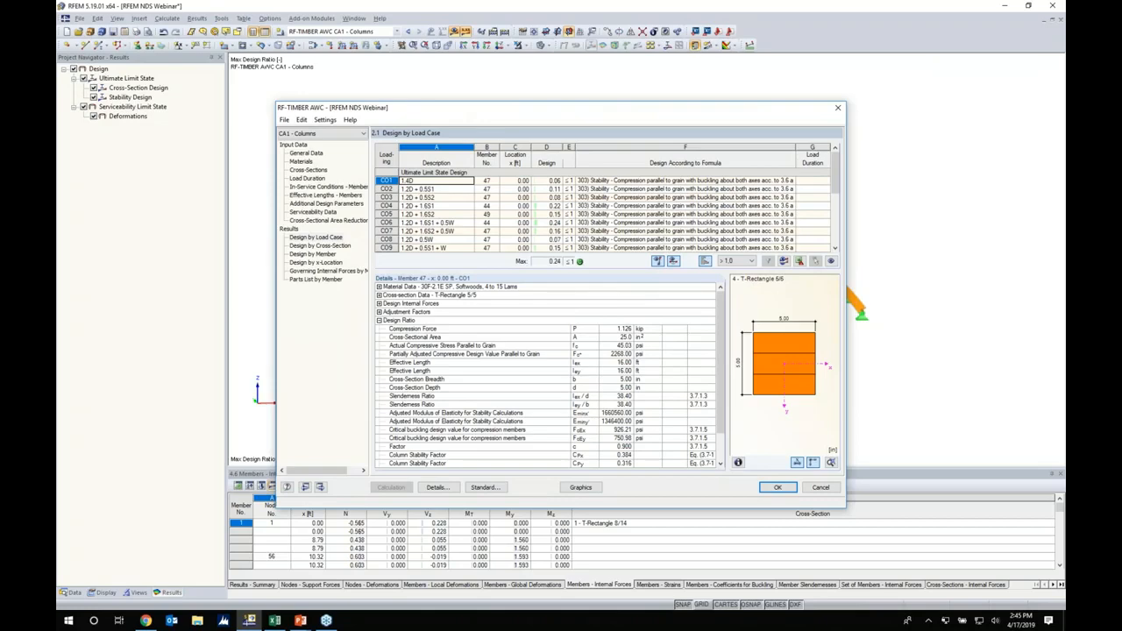
{"action": "left_click_drag", "start_coordinate": [726, 120], "coordinate": [723, 291]}
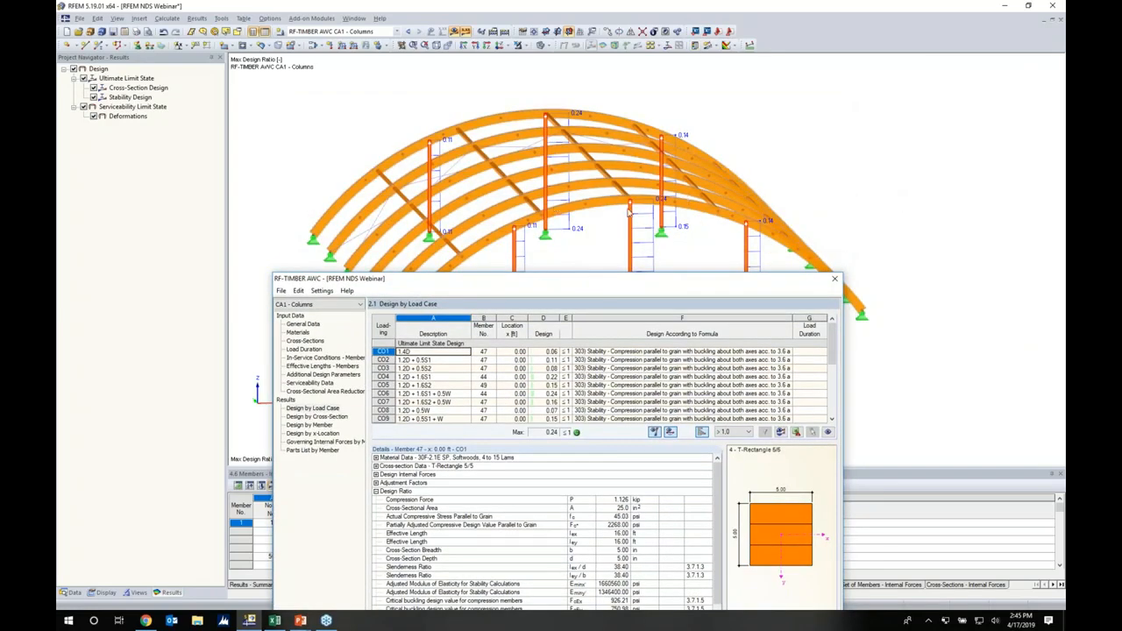
{"action": "left_click_drag", "start_coordinate": [611, 275], "coordinate": [631, 112]}
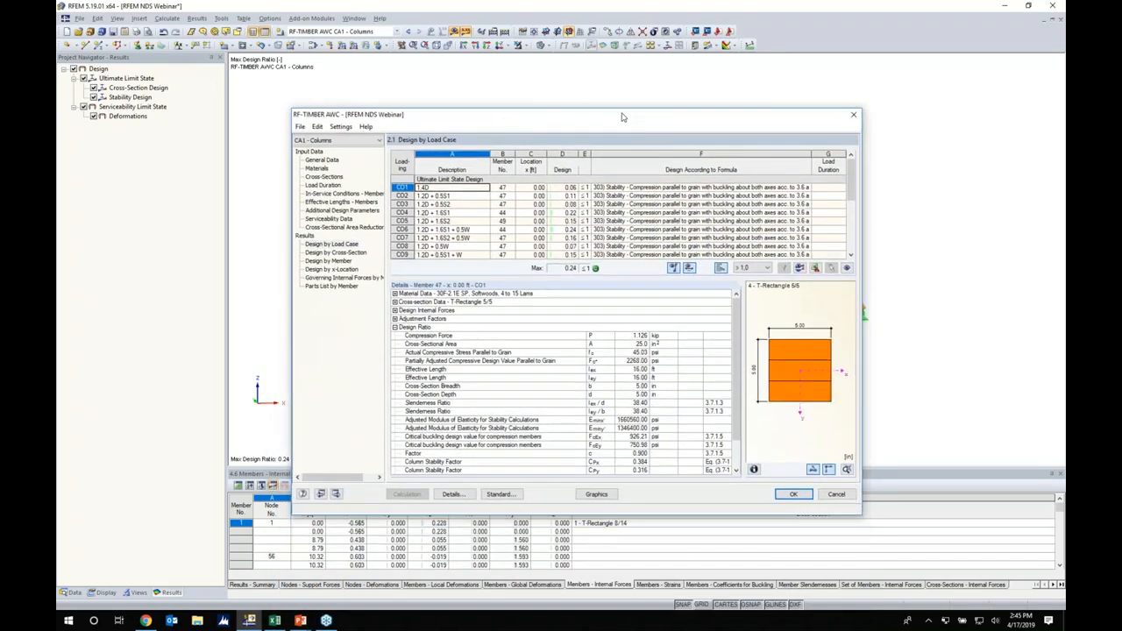
{"action": "left_click", "coordinate": [299, 127]}
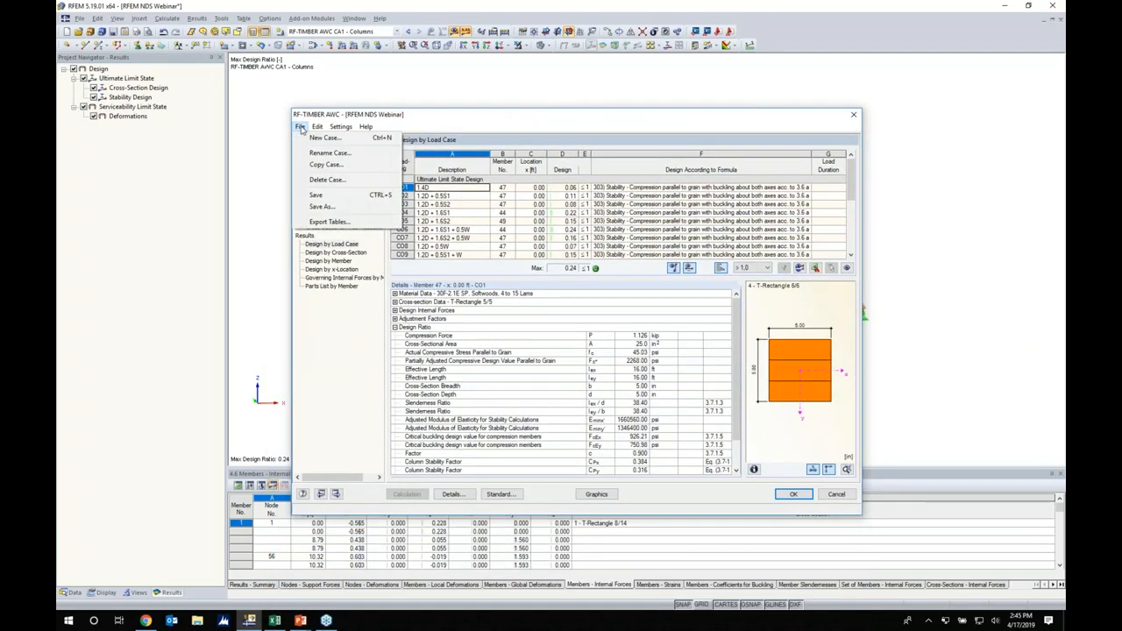
{"action": "left_click", "coordinate": [324, 138]}
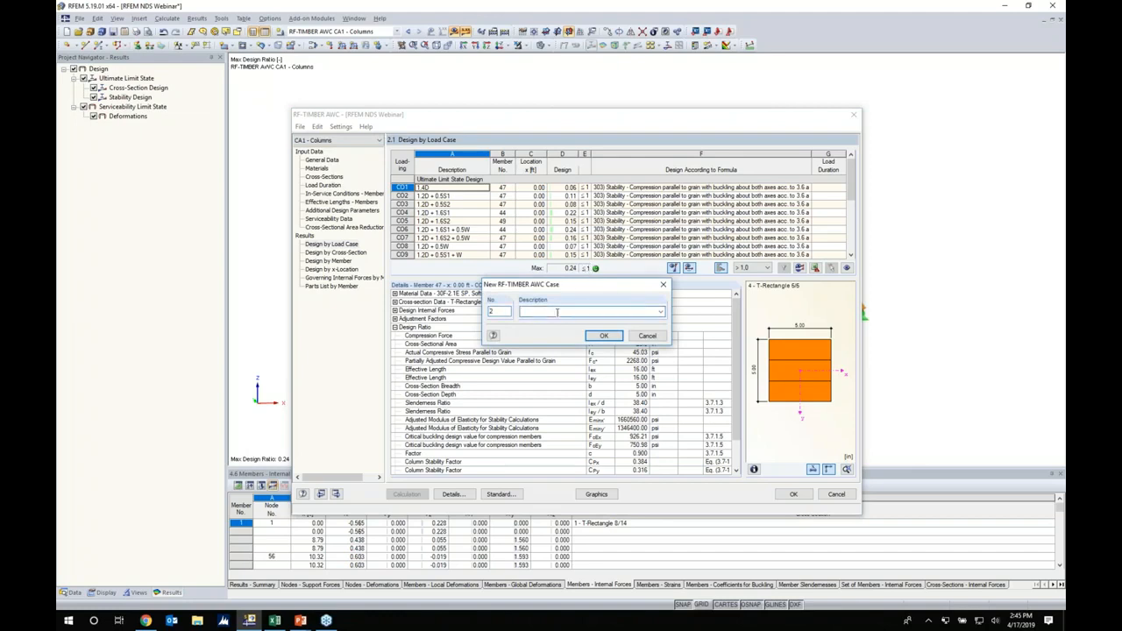
{"action": "key", "text": "Return"}
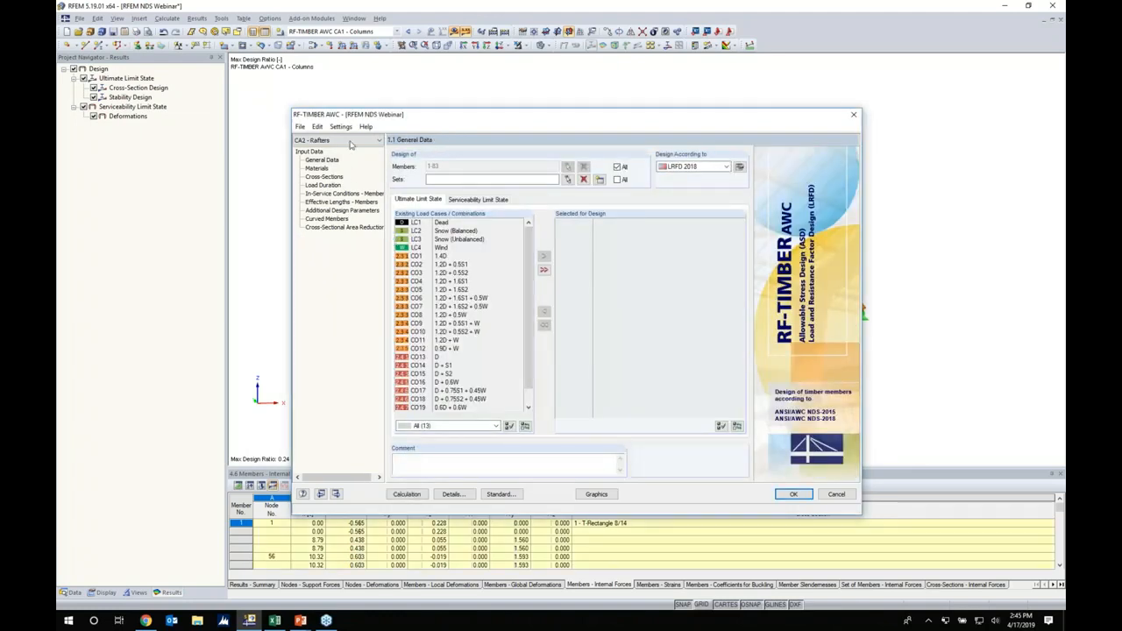
{"action": "left_click", "coordinate": [351, 141]}
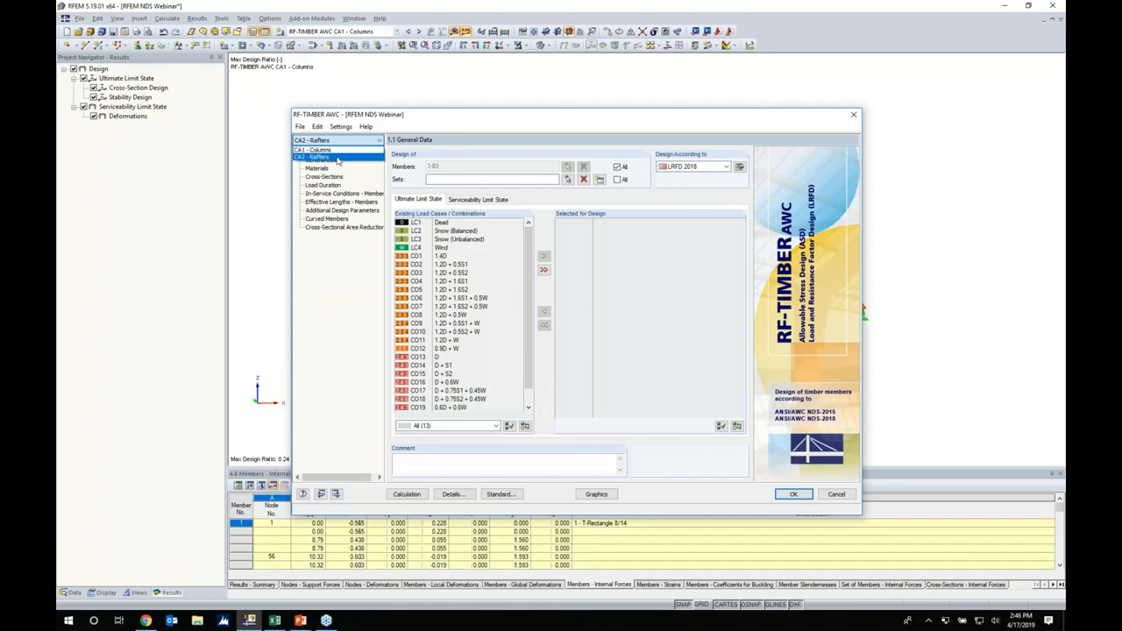
{"action": "left_click", "coordinate": [337, 158]}
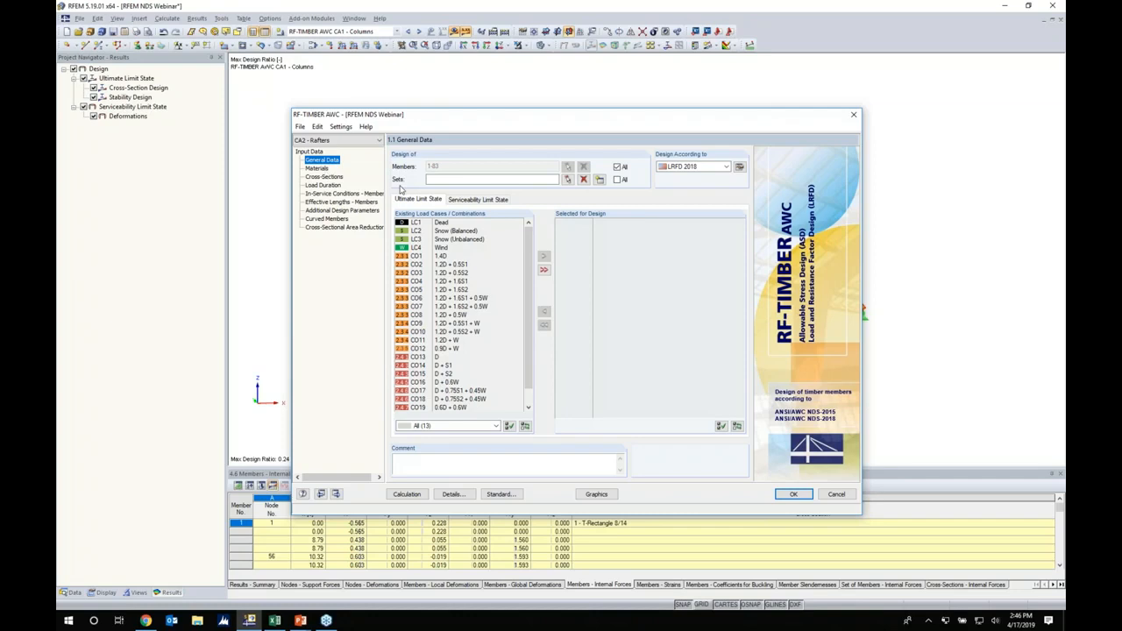
Step: Remove all individual members from the Rafters case and include all sets of members for design instead
{"action": "left_click", "coordinate": [617, 167]}
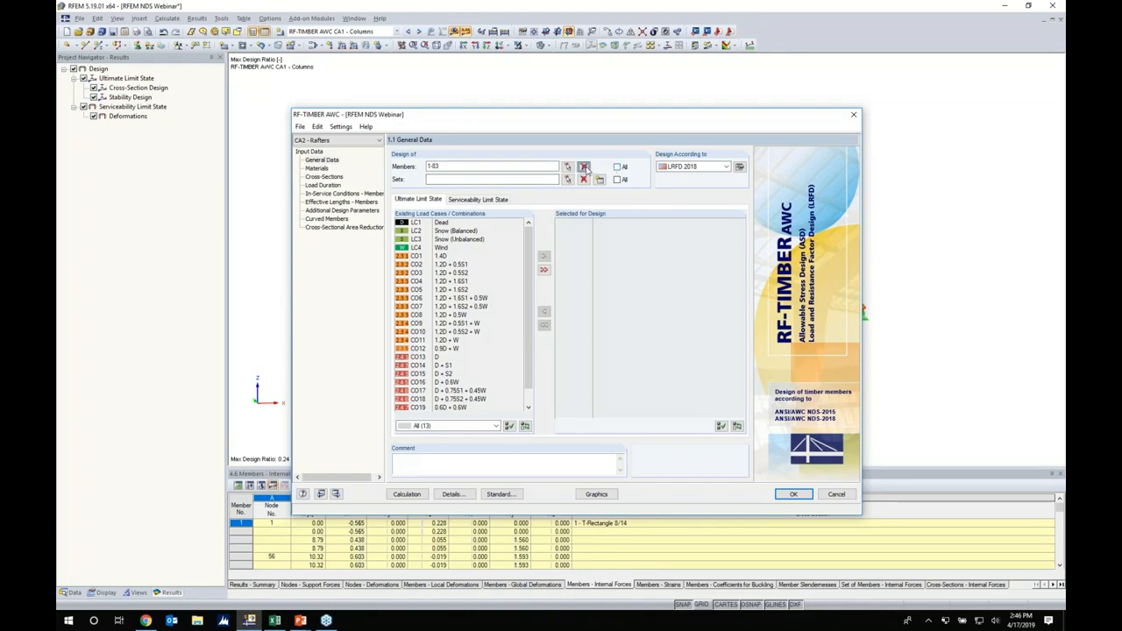
{"action": "left_click", "coordinate": [583, 167]}
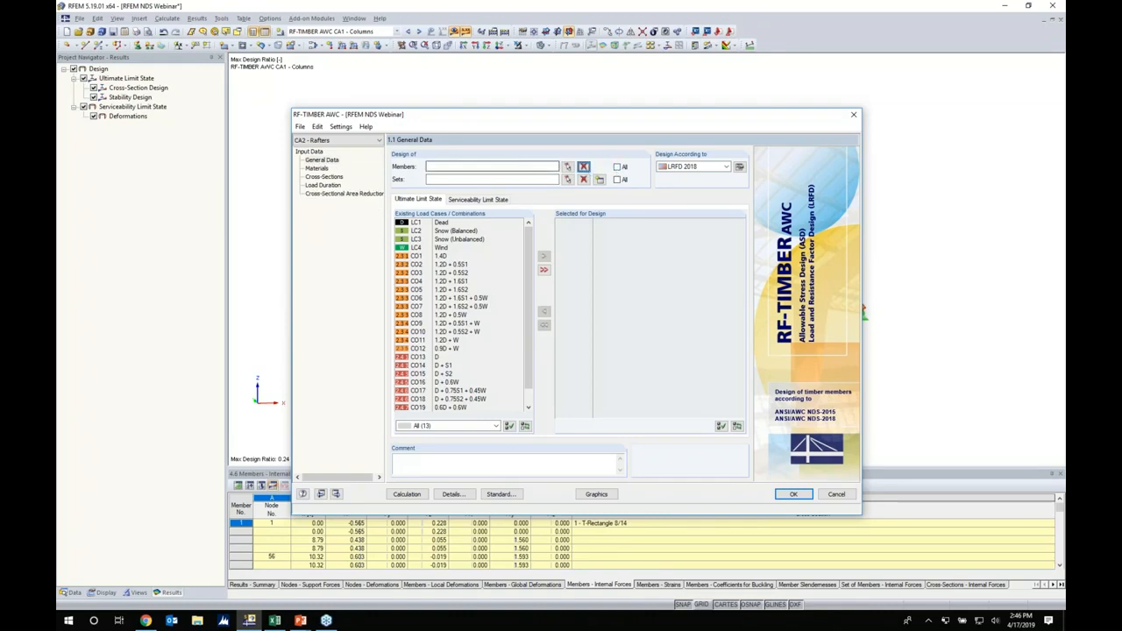
{"action": "left_click", "coordinate": [617, 180]}
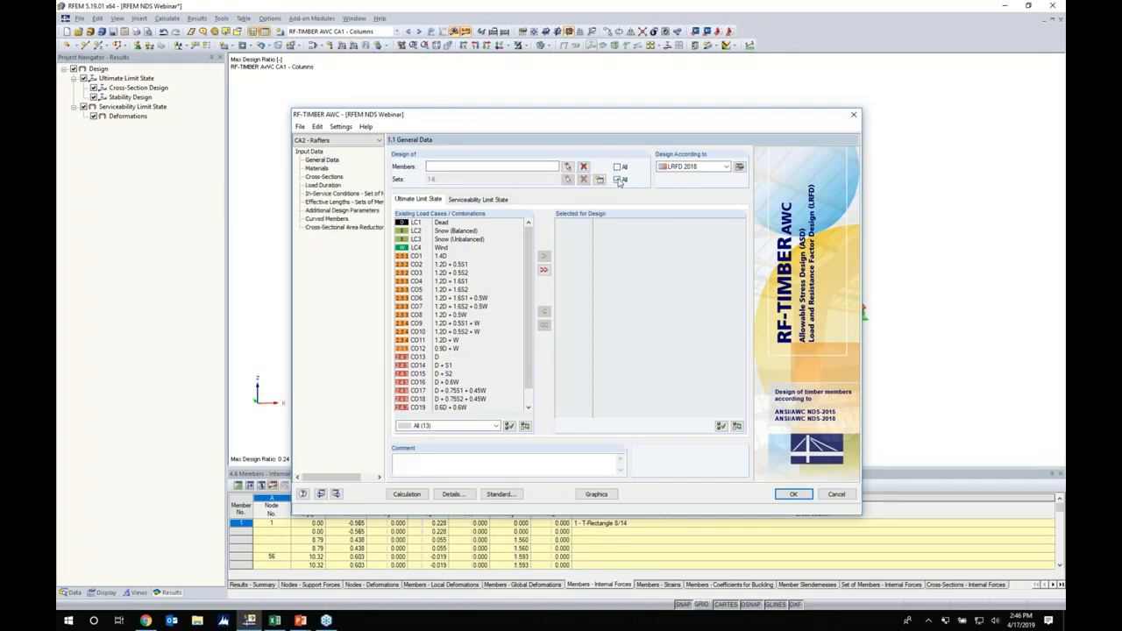
{"action": "left_click_drag", "start_coordinate": [429, 121], "coordinate": [444, 274]}
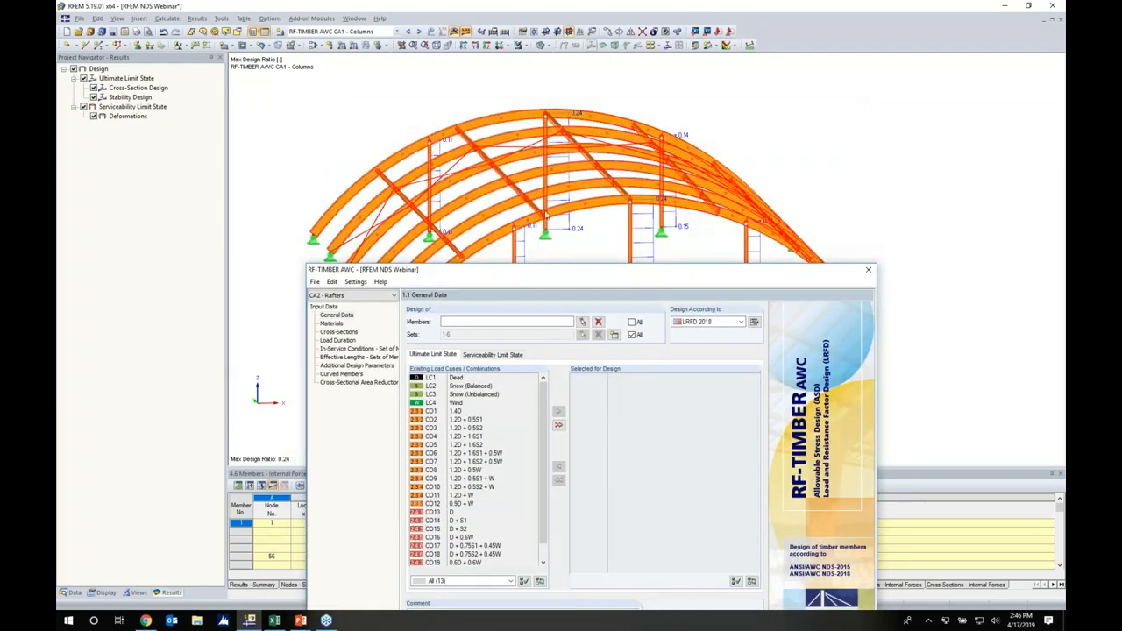
{"action": "left_click_drag", "start_coordinate": [551, 272], "coordinate": [553, 106]}
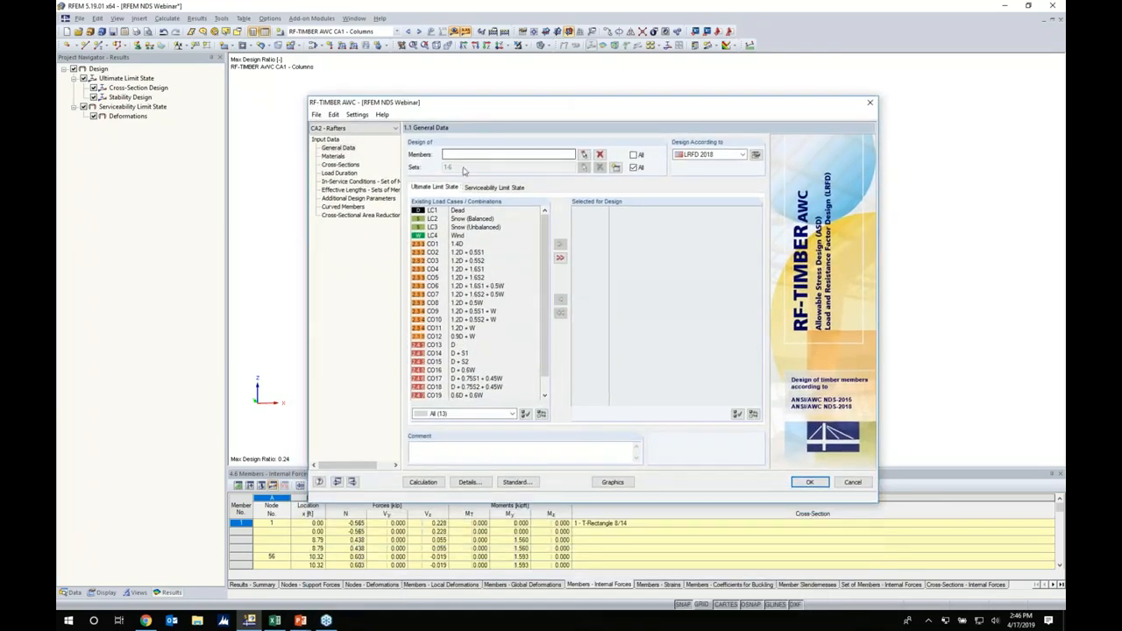
Step: Assign load combinations CO1 to CO12 to the Rafters case's ultimate limit state design
{"action": "left_click", "coordinate": [456, 243]}
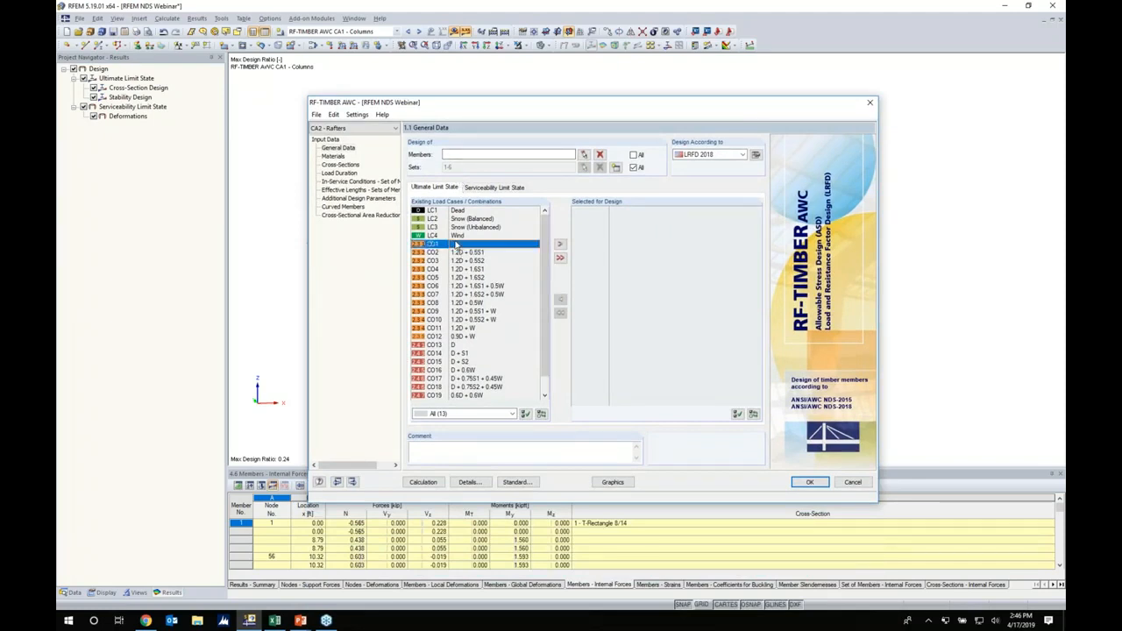
{"action": "left_click", "coordinate": [462, 338], "text": "shift"}
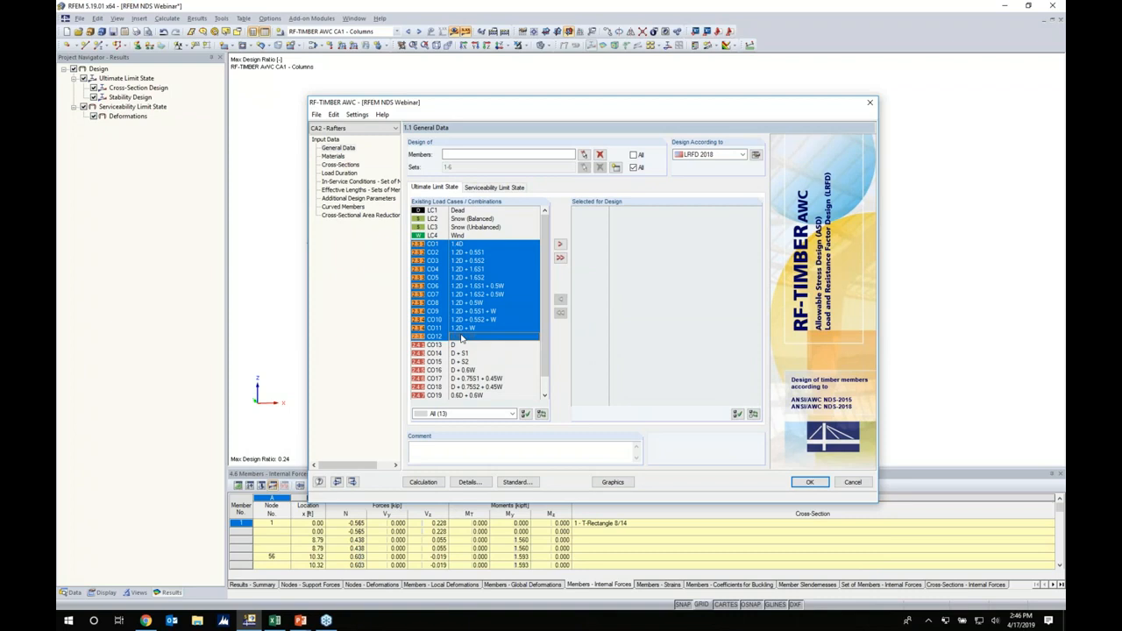
{"action": "left_click", "coordinate": [559, 244]}
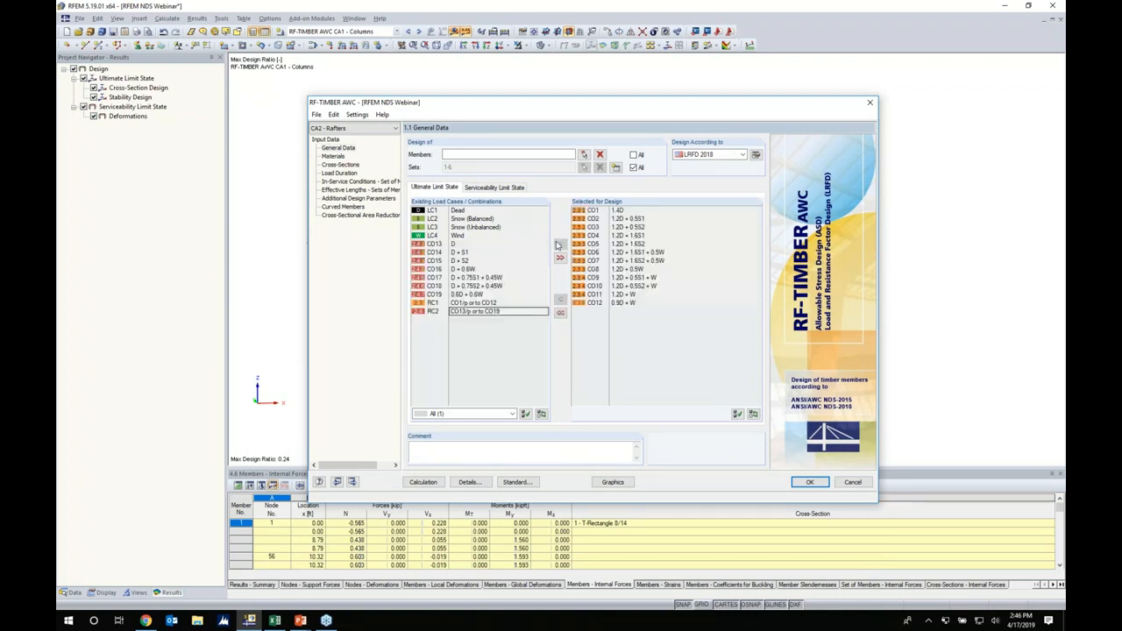
Step: Assign load combinations CO13 to CO19 to the Rafters case's serviceability limit state design
{"action": "left_click", "coordinate": [494, 186]}
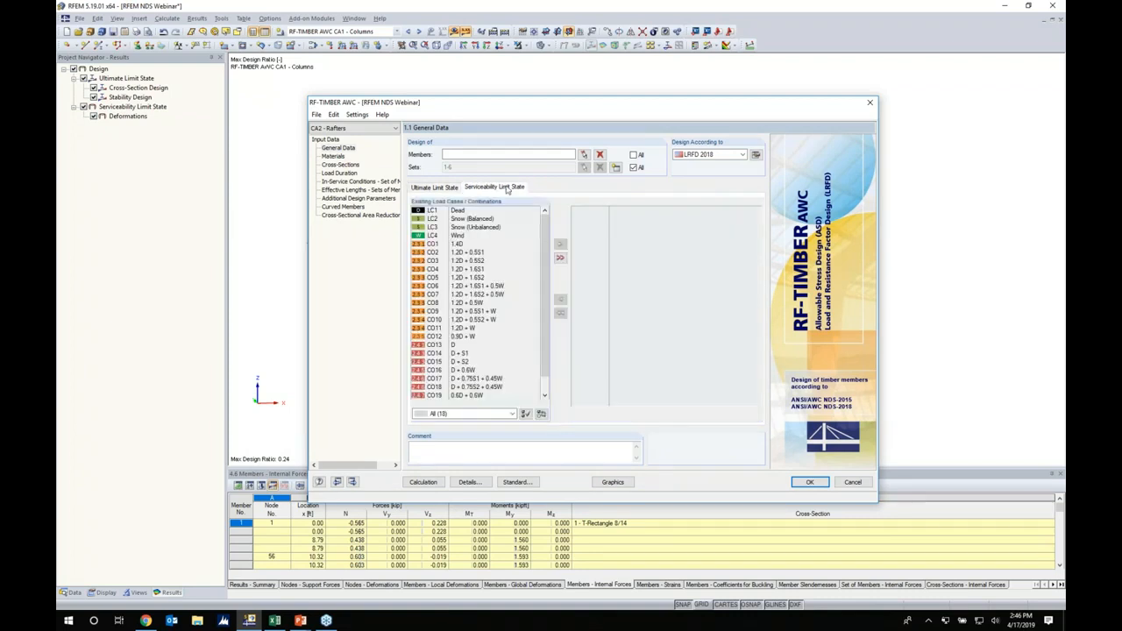
{"action": "scroll", "coordinate": [474, 307], "scroll_direction": "down", "scroll_amount": 1}
{"action": "left_click", "coordinate": [451, 330]}
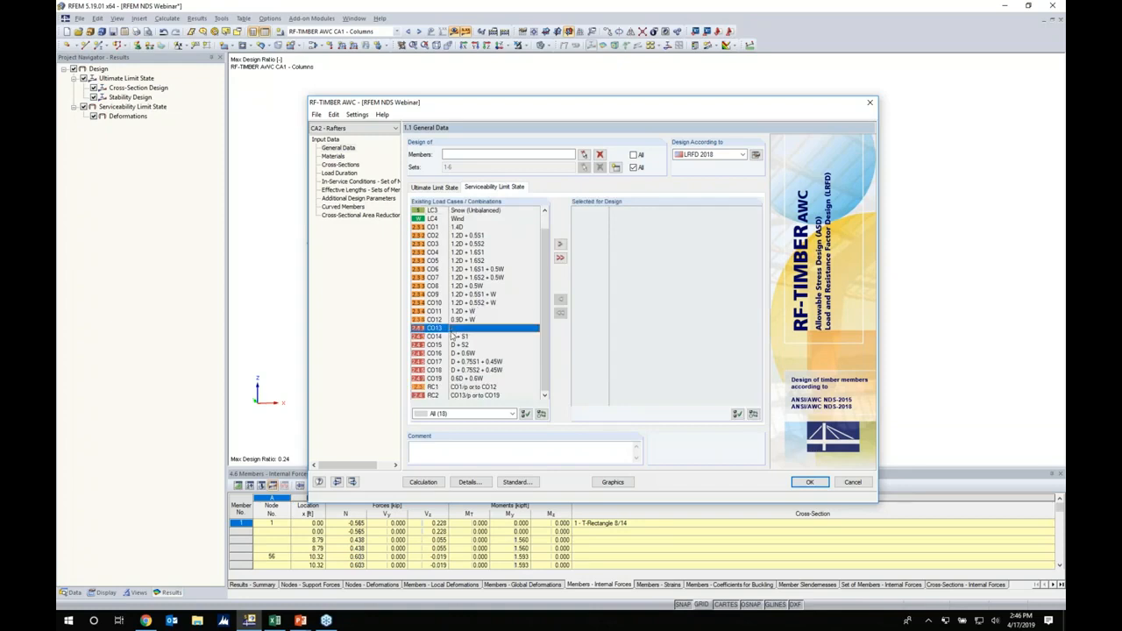
{"action": "left_click", "coordinate": [460, 379], "text": "shift"}
{"action": "left_click", "coordinate": [560, 244]}
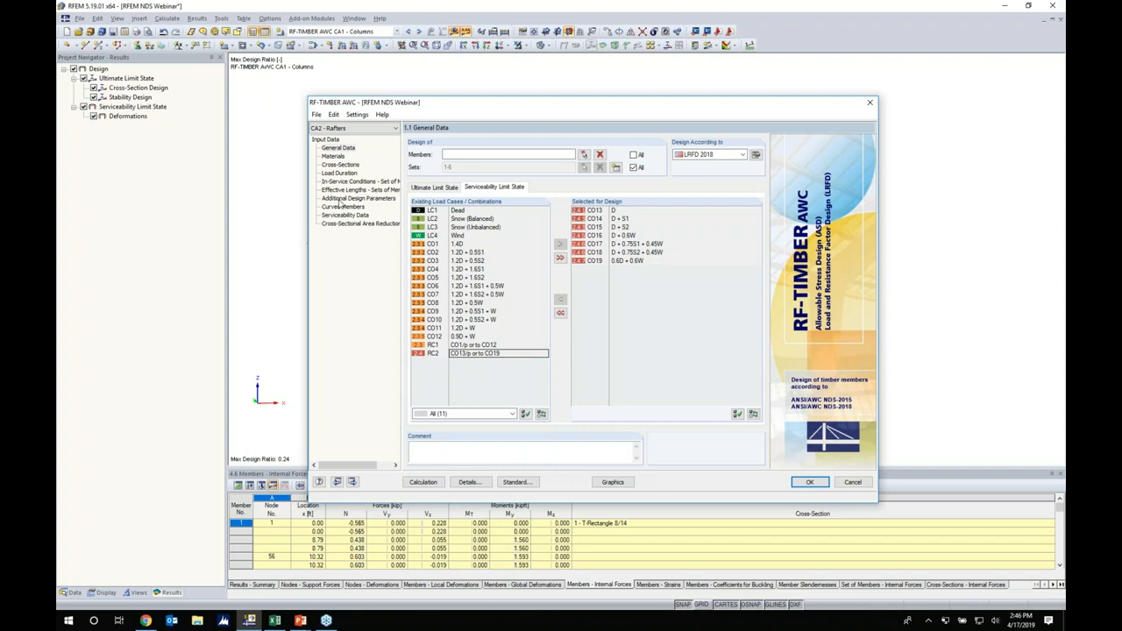
Step: Review the rafters' materials, cross-sections, load duration, in-service conditions, effective lengths, additional design parameters and curved member settings
{"action": "left_click", "coordinate": [333, 156]}
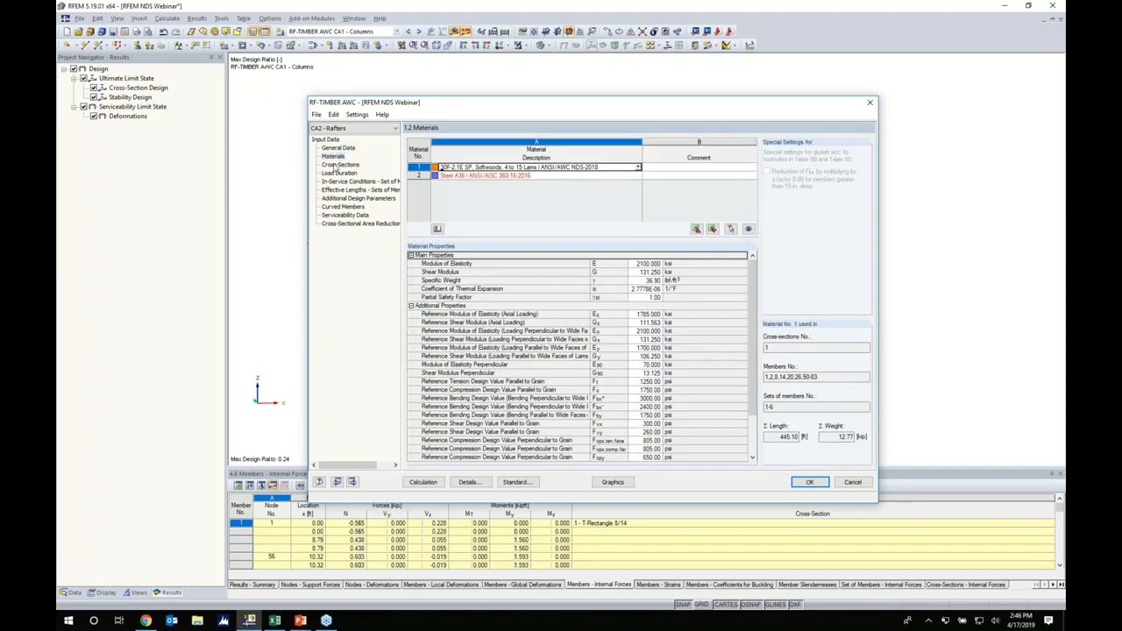
{"action": "left_click", "coordinate": [337, 165]}
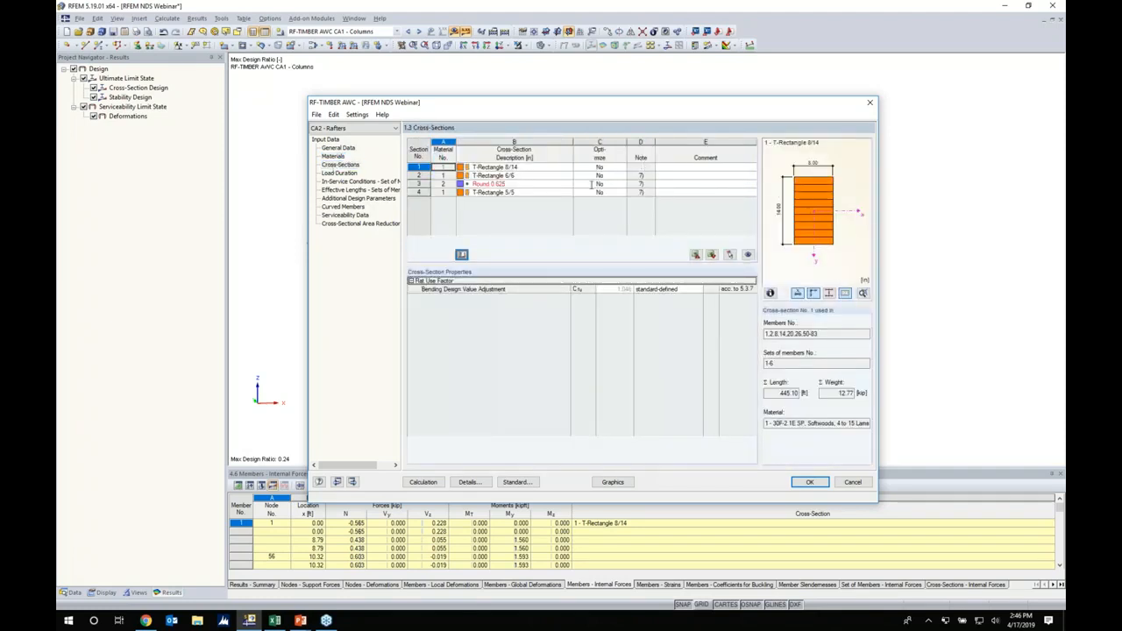
{"action": "left_click", "coordinate": [338, 173]}
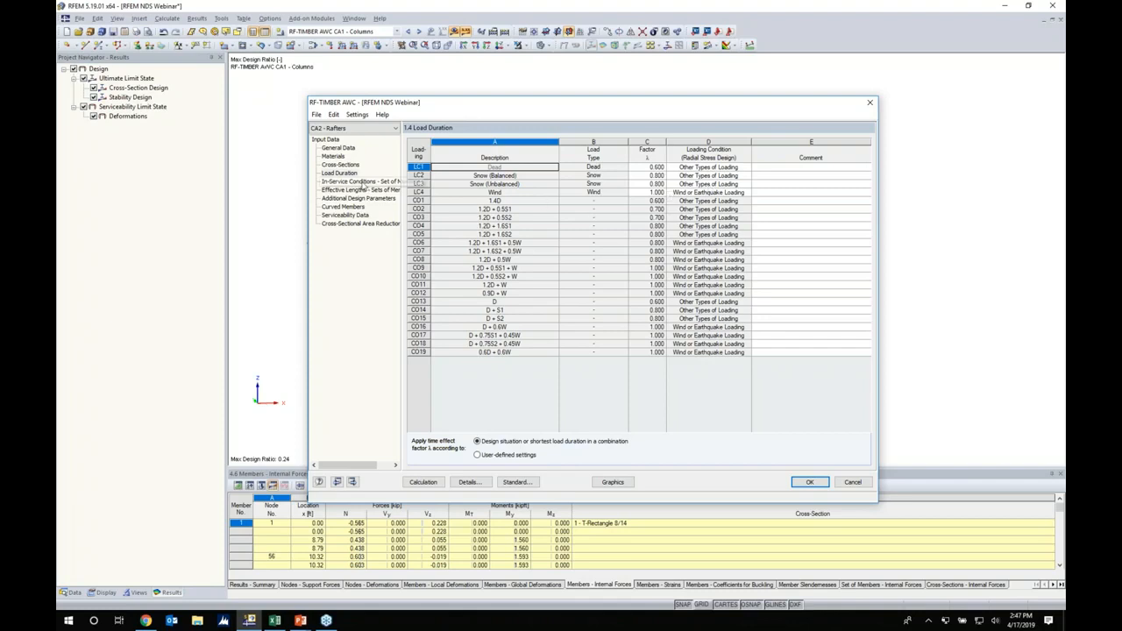
{"action": "left_click", "coordinate": [362, 183]}
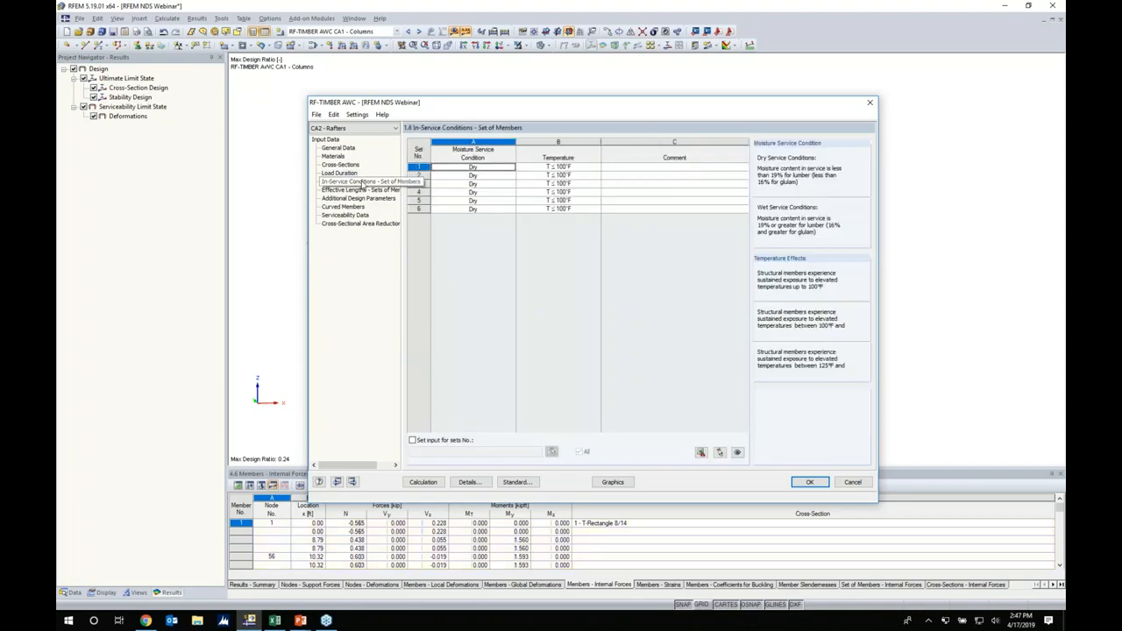
{"action": "left_click", "coordinate": [357, 190]}
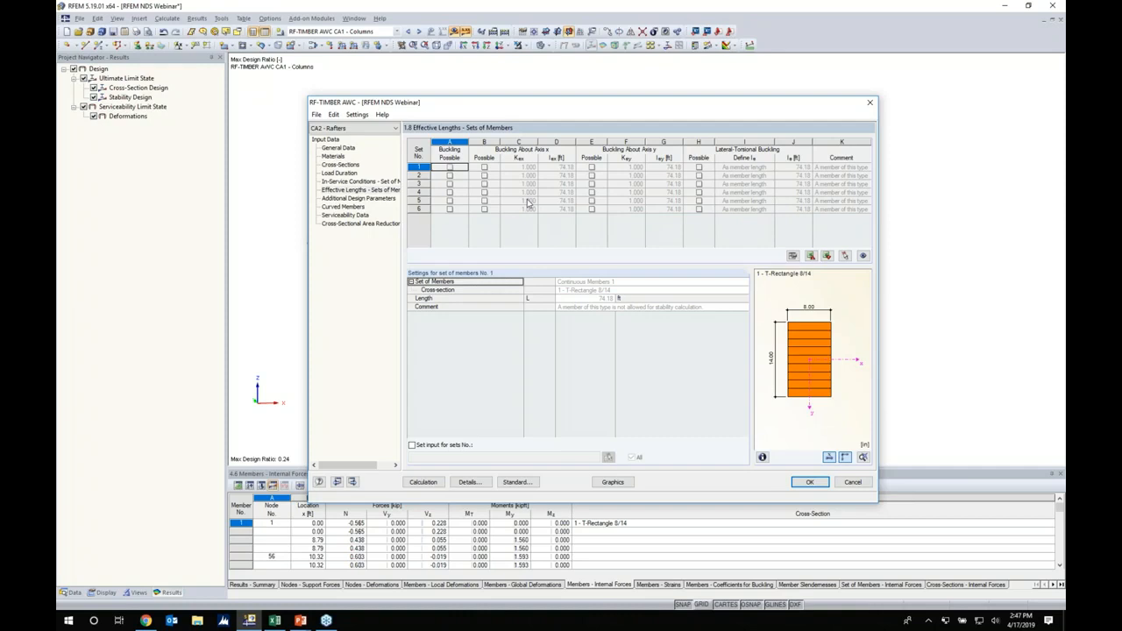
{"action": "left_click", "coordinate": [360, 199]}
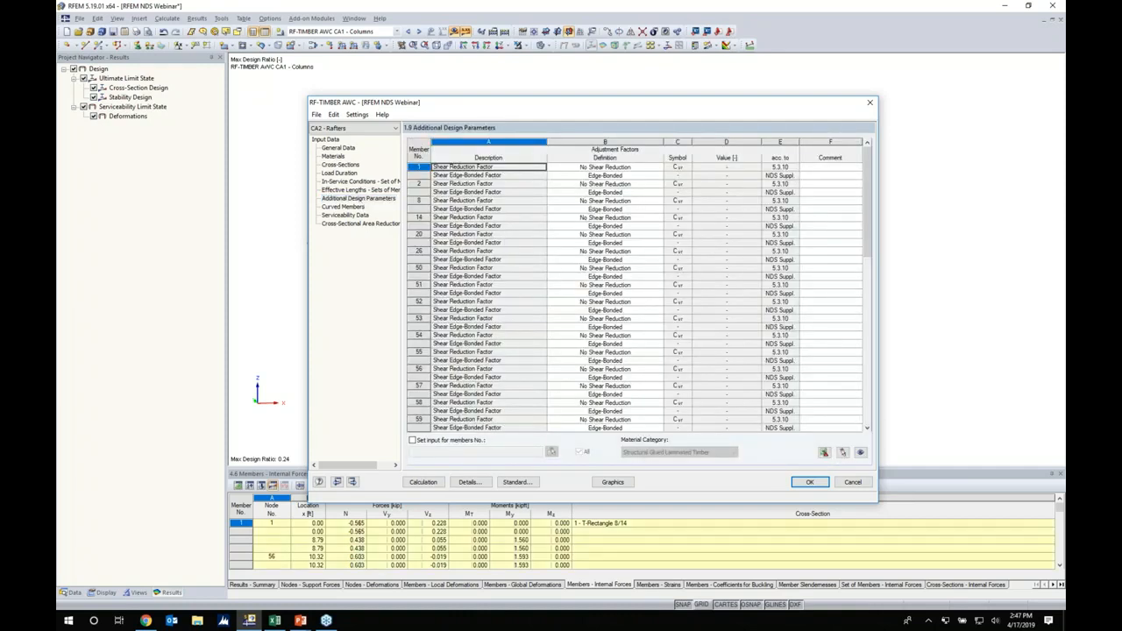
{"action": "left_click", "coordinate": [345, 207]}
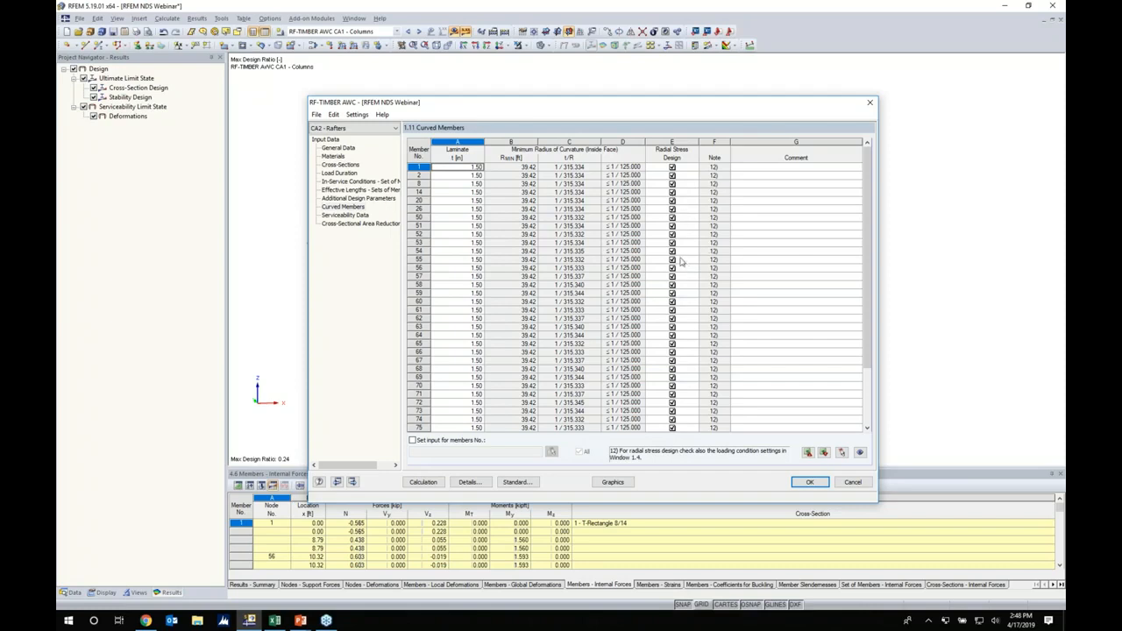
Step: Add sets of members 1 to 6 to the Rafters case's serviceability data, referenced as sets of members
{"action": "left_click", "coordinate": [352, 216]}
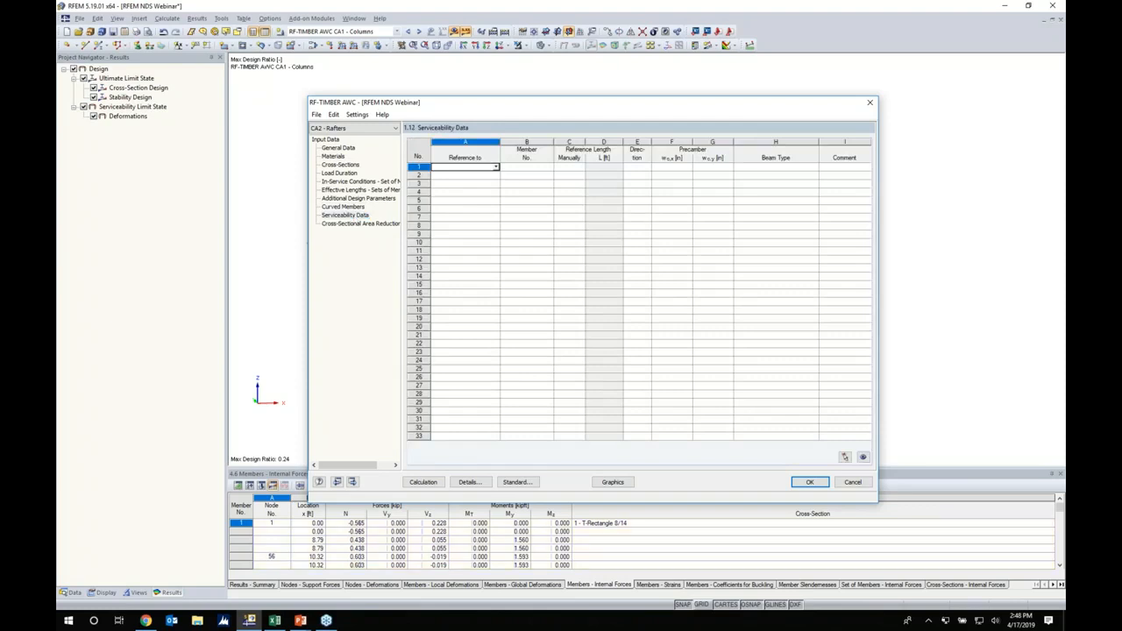
{"action": "left_click", "coordinate": [496, 167]}
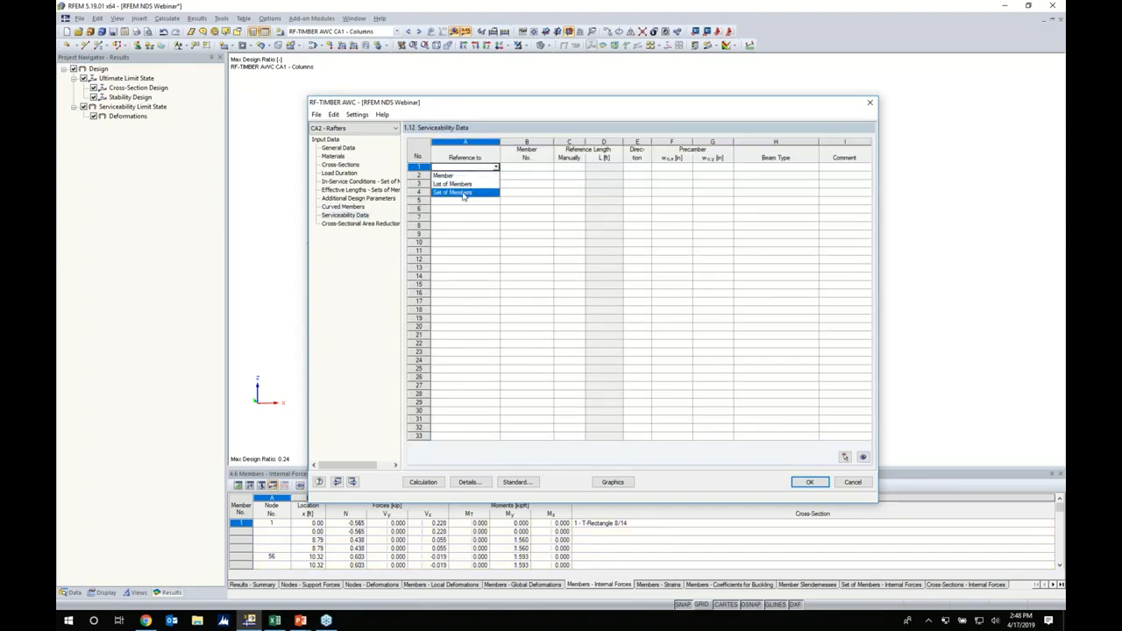
{"action": "left_click", "coordinate": [463, 193]}
{"action": "left_click", "coordinate": [519, 167]}
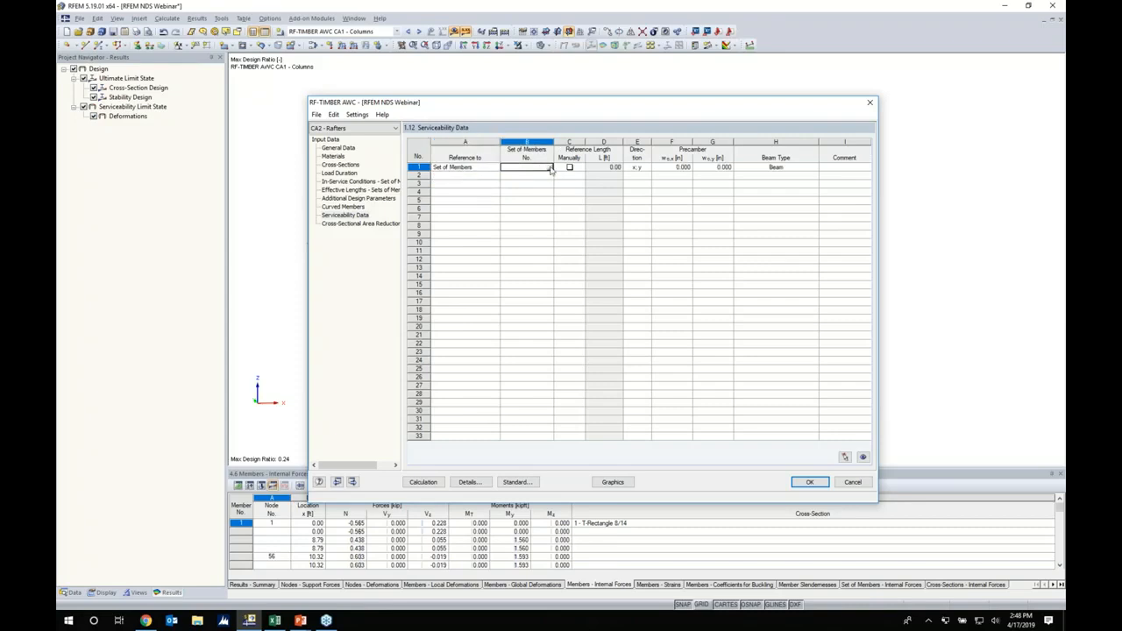
{"action": "left_click", "coordinate": [549, 166]}
{"action": "left_click_drag", "start_coordinate": [604, 250], "coordinate": [463, 81]}
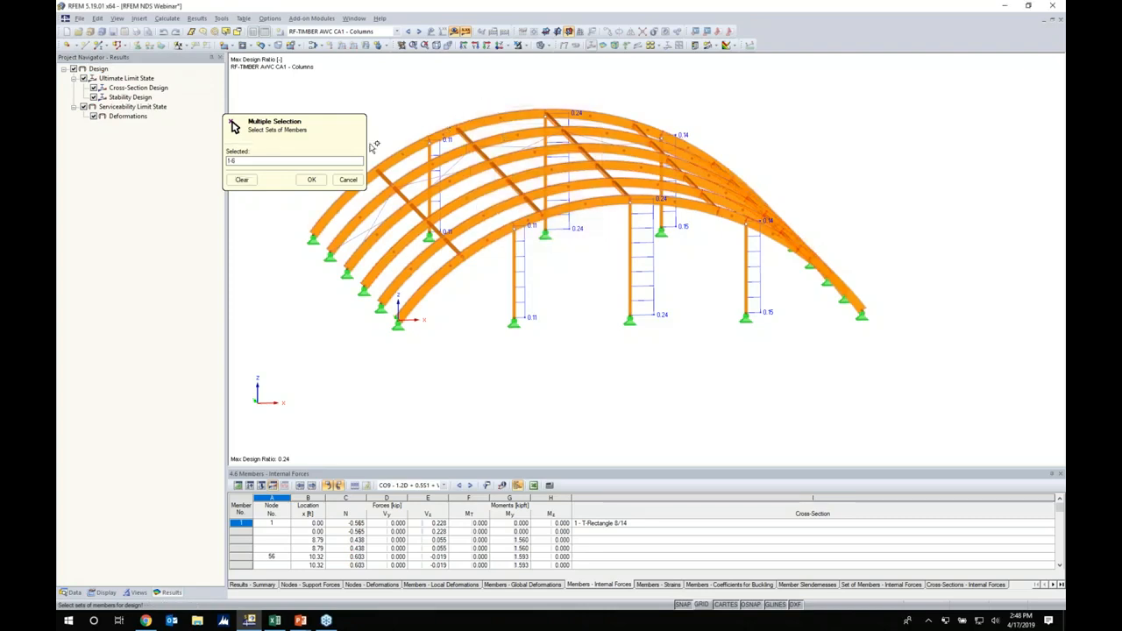
{"action": "left_click", "coordinate": [312, 179]}
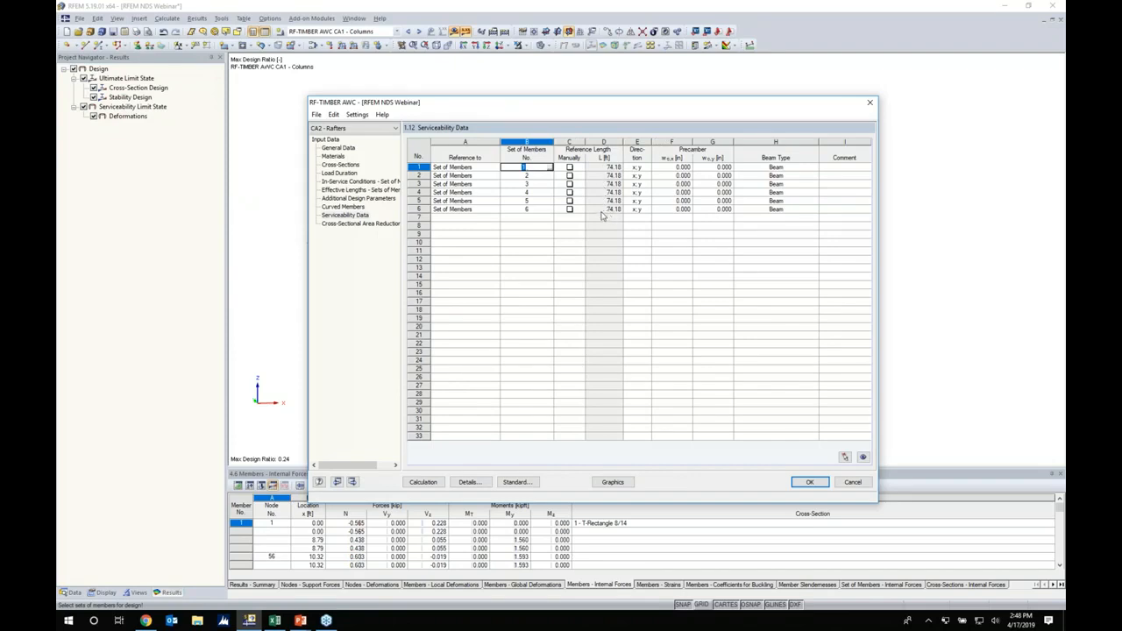
Step: Check the cross-sectional area reduction settings, calculate the Rafters case and open its design results by set of members
{"action": "left_click", "coordinate": [362, 223]}
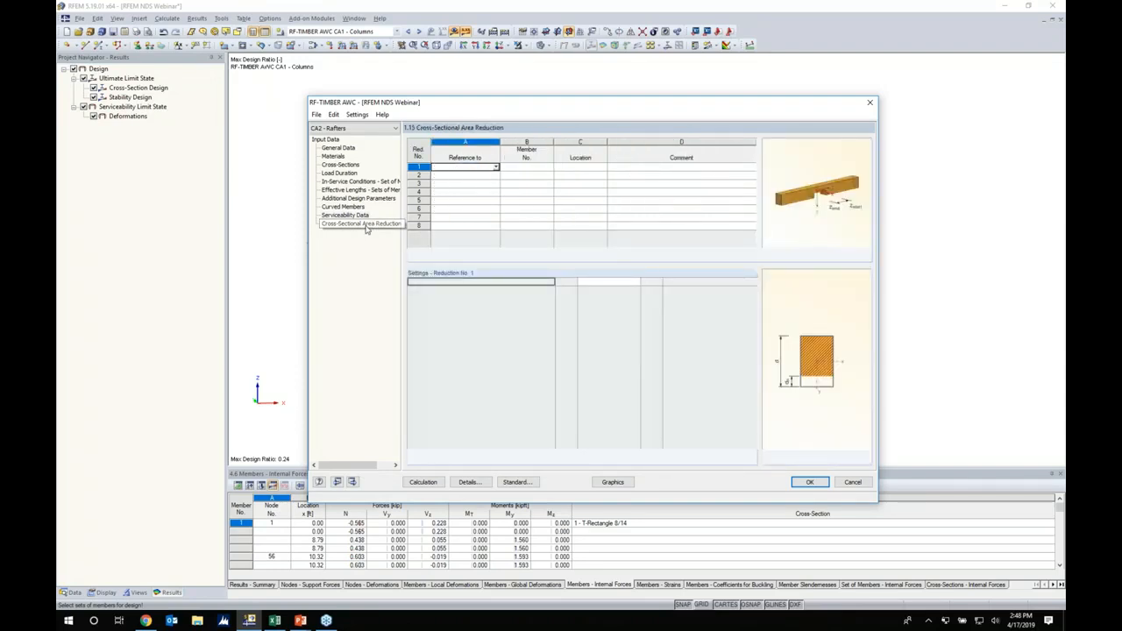
{"action": "left_click", "coordinate": [425, 481]}
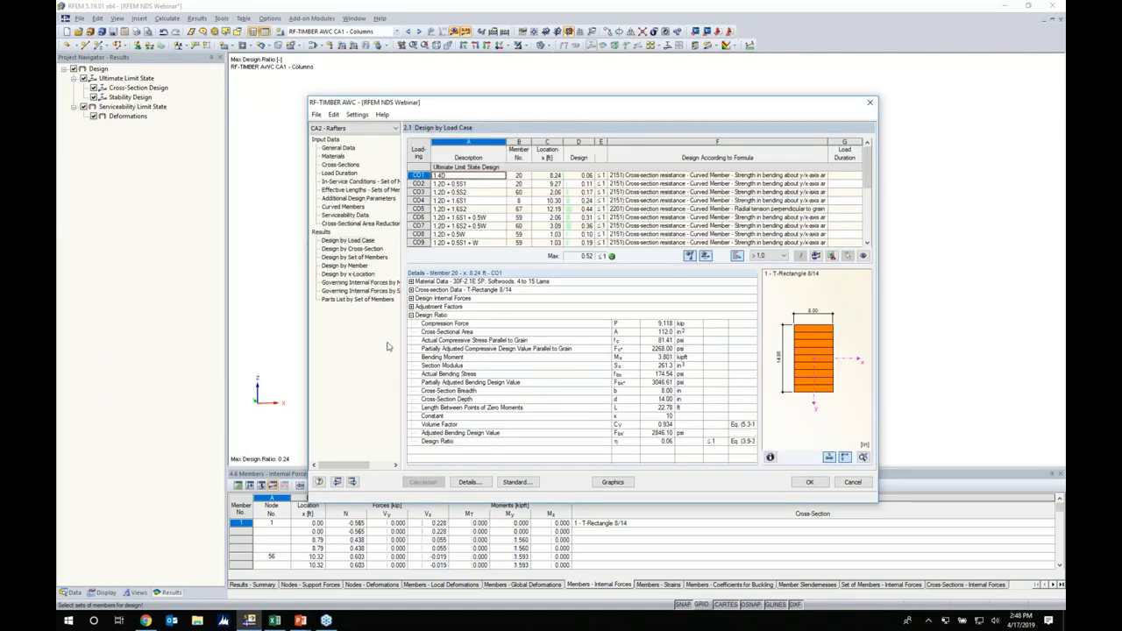
{"action": "left_click", "coordinate": [383, 260]}
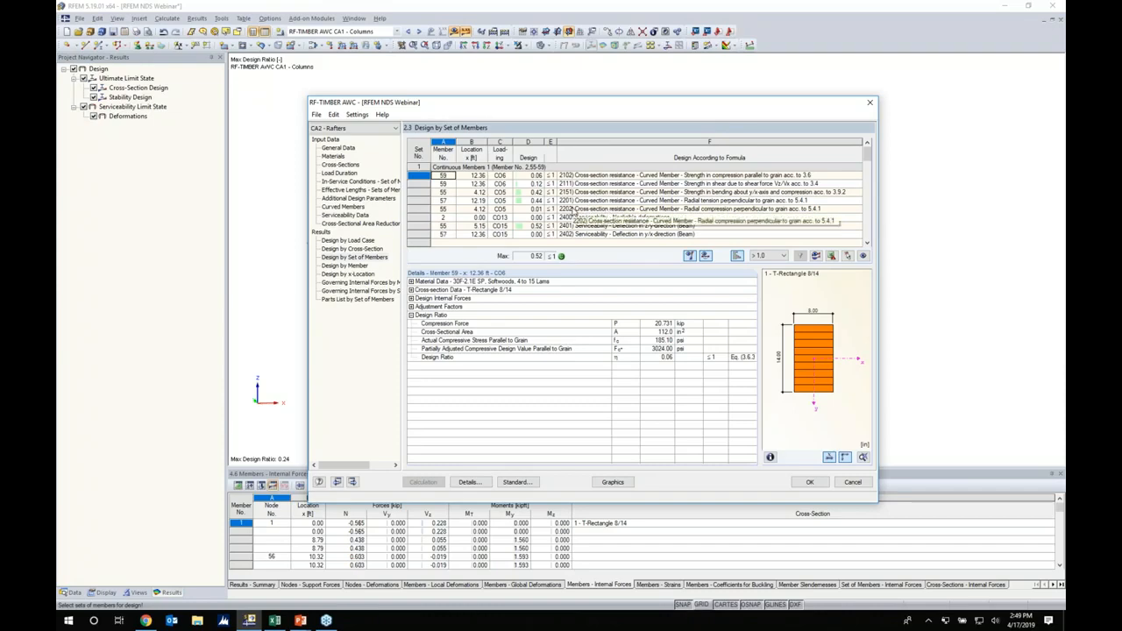
Step: Switch to the PowerPoint presentation and show the slide on NDS design of curved glulam beams
{"action": "key", "text": "super+Tab"}
{"action": "left_click", "coordinate": [826, 158]}
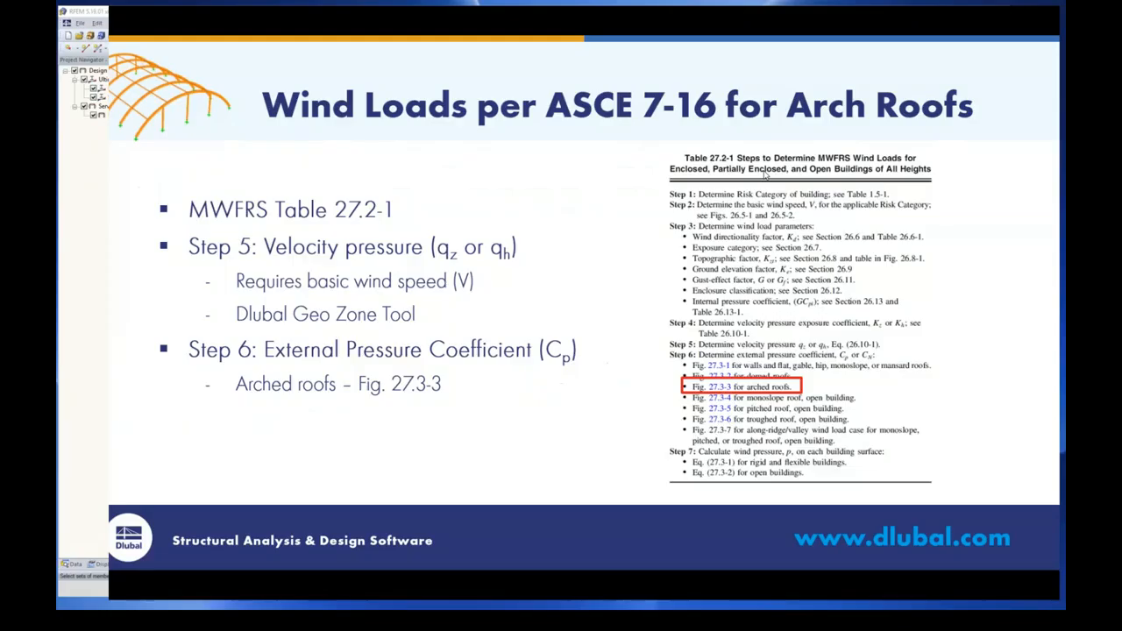
{"action": "key", "text": "Right"}
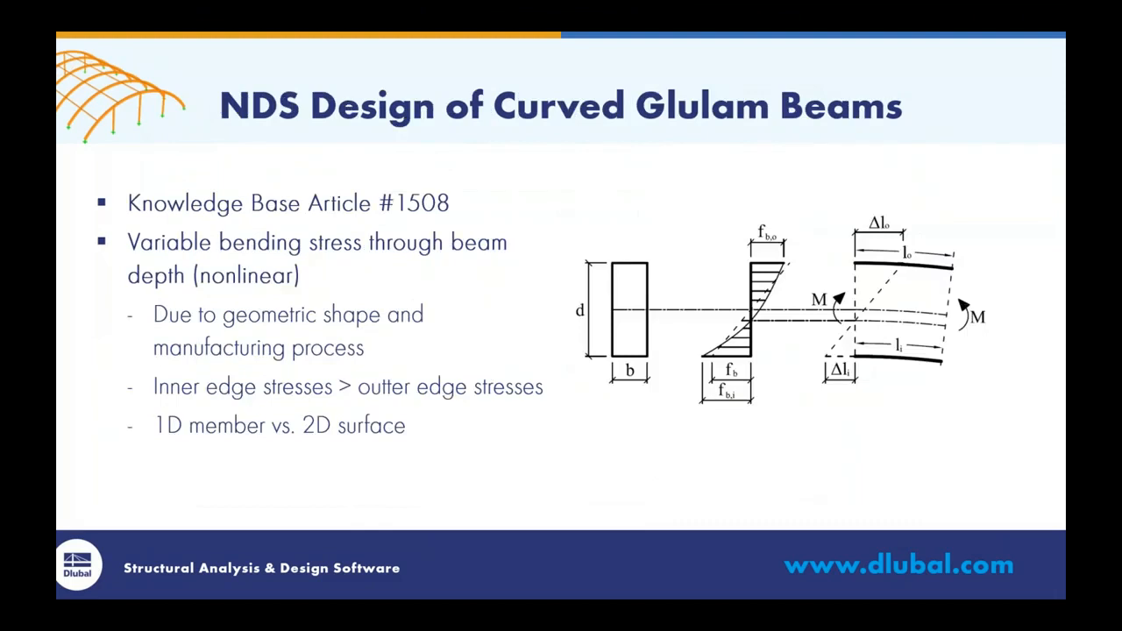
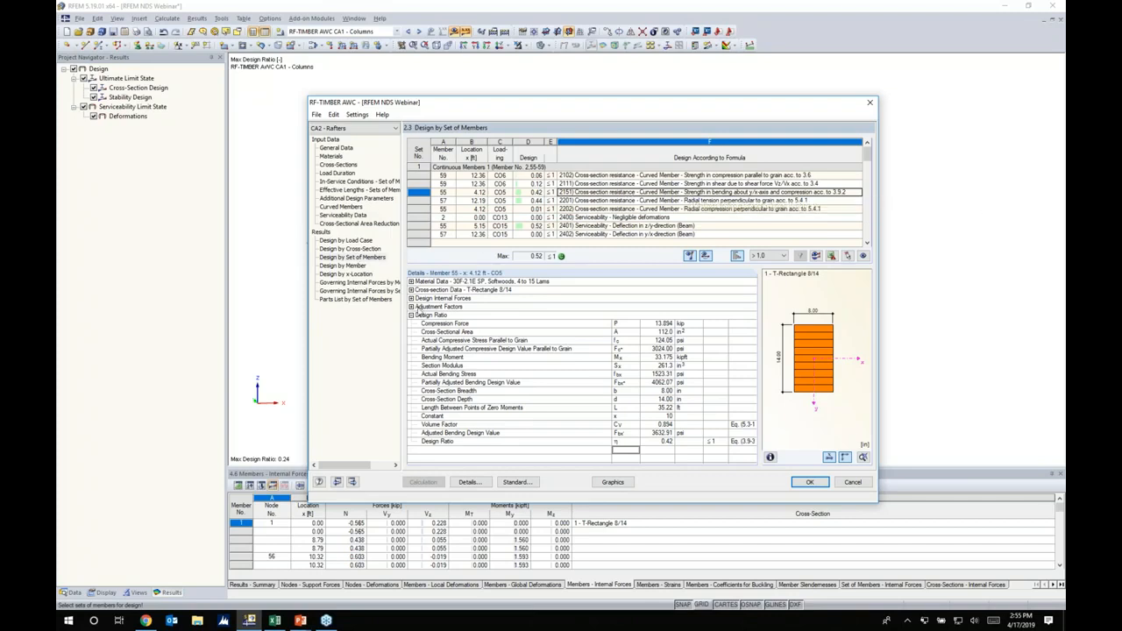
Step: Examine the rafters' adjustment factors, curvature factor and radial tension and compression checks, and display their design ratios on the model
{"action": "left_click", "coordinate": [411, 307]}
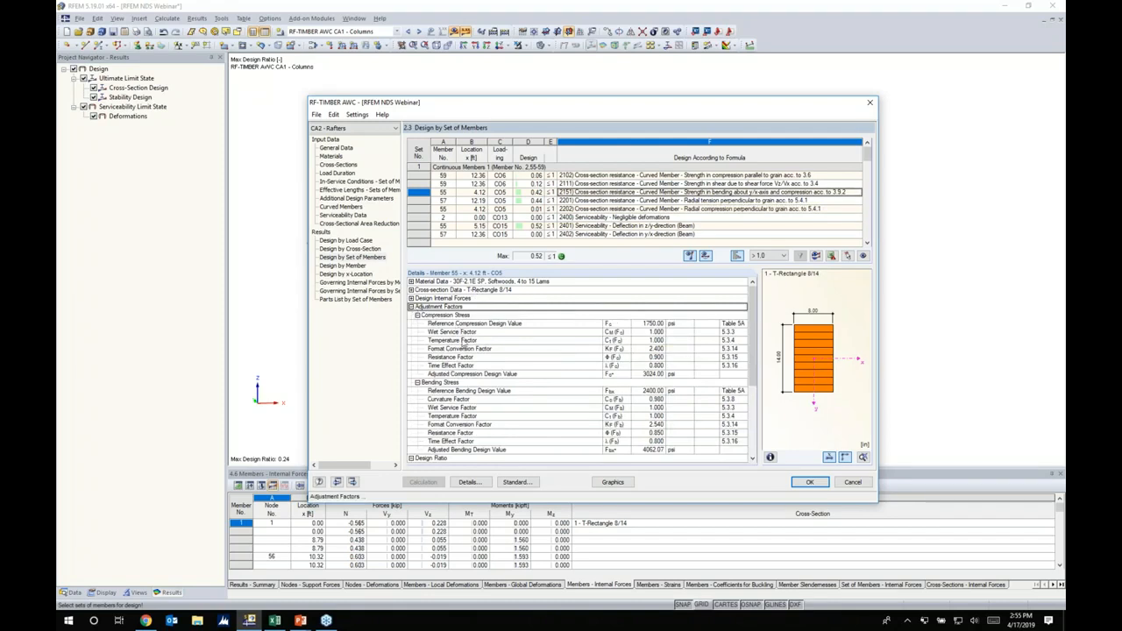
{"action": "left_click", "coordinate": [461, 398]}
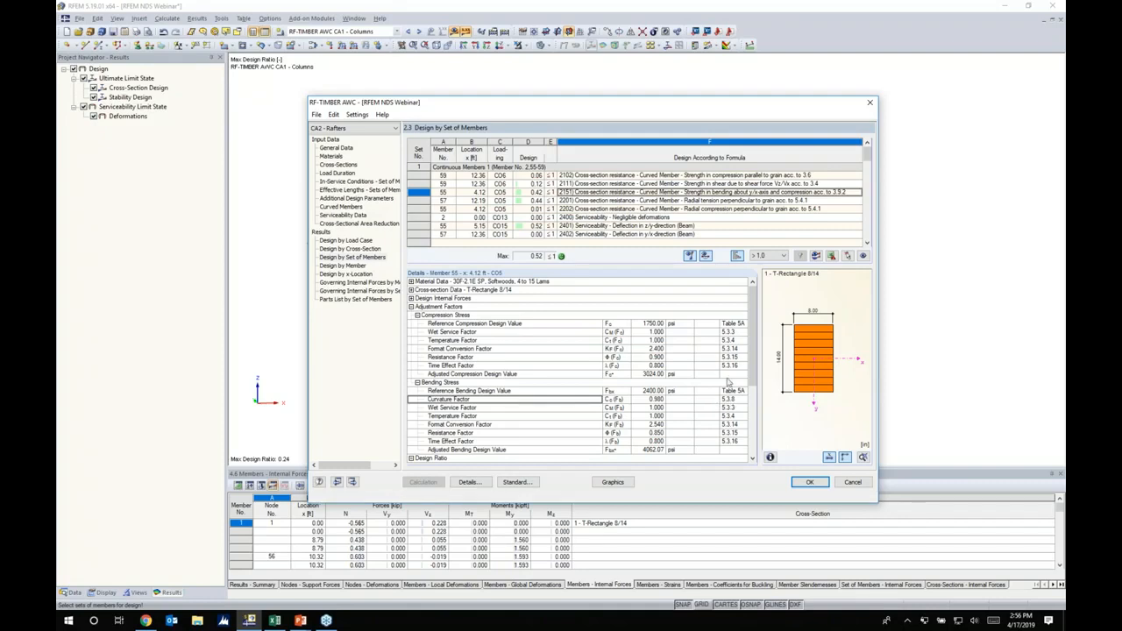
{"action": "left_click", "coordinate": [708, 202]}
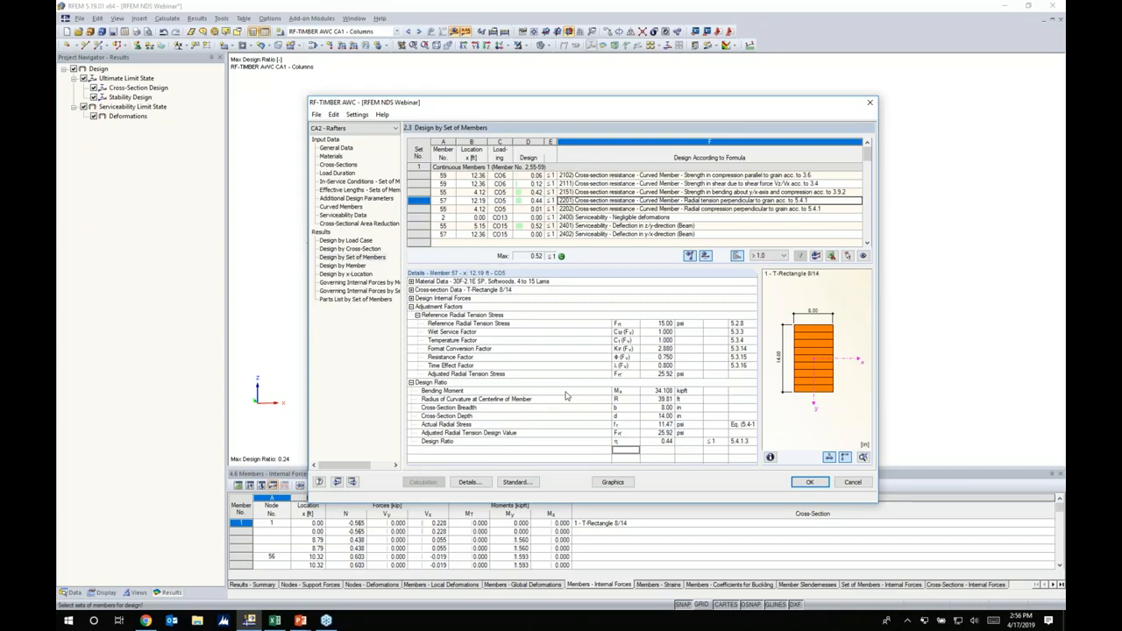
{"action": "left_click", "coordinate": [706, 210]}
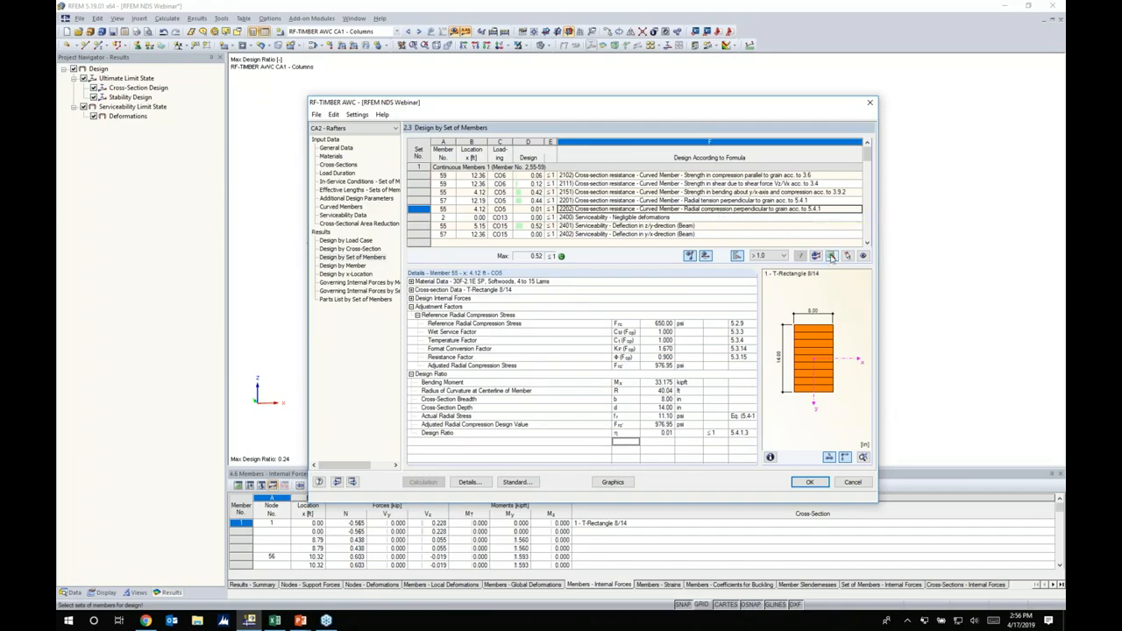
{"action": "left_click", "coordinate": [613, 482]}
{"action": "middle_click_drag", "start_coordinate": [571, 324], "coordinate": [662, 355], "text": "ctrl"}
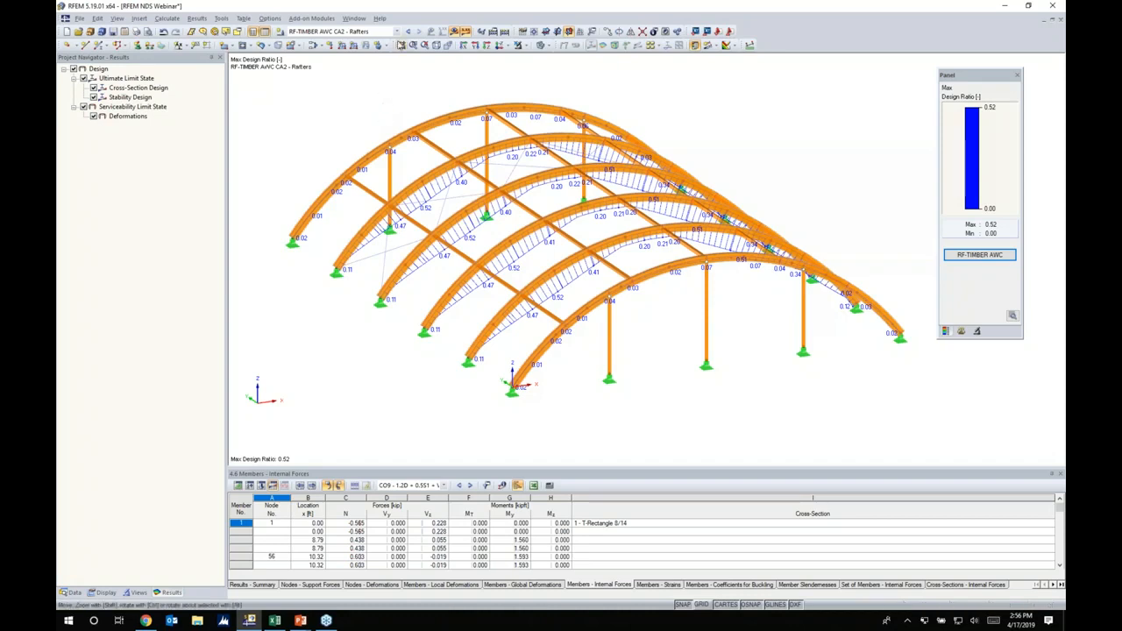
Step: Display the global deformations u for load combination CO3 with the support reactions hidden
{"action": "left_click", "coordinate": [399, 32]}
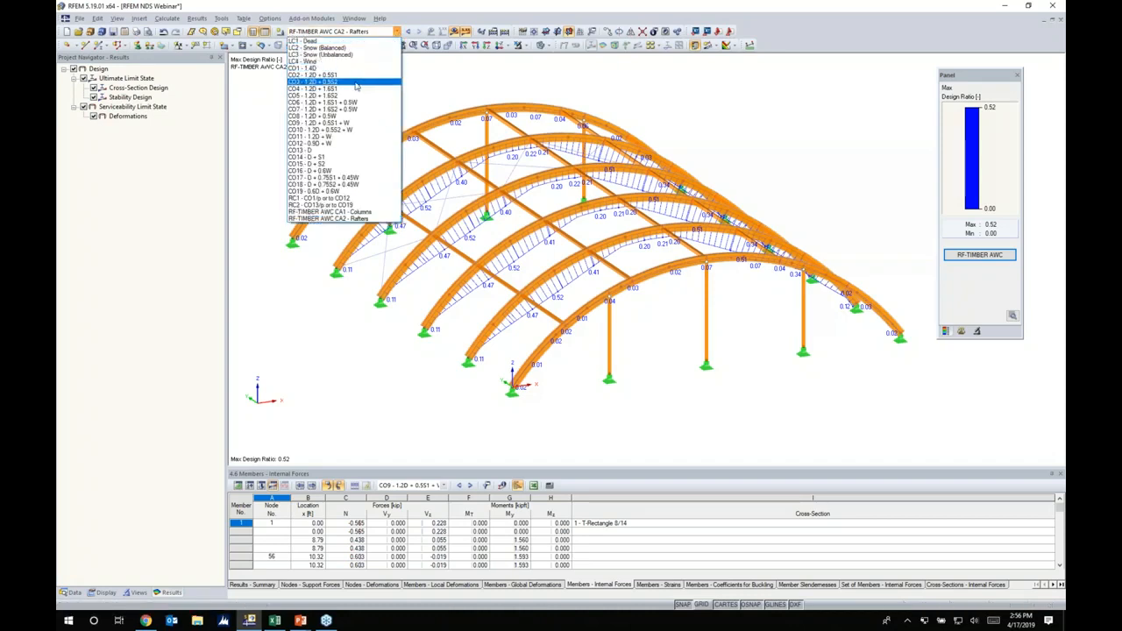
{"action": "left_click", "coordinate": [356, 84]}
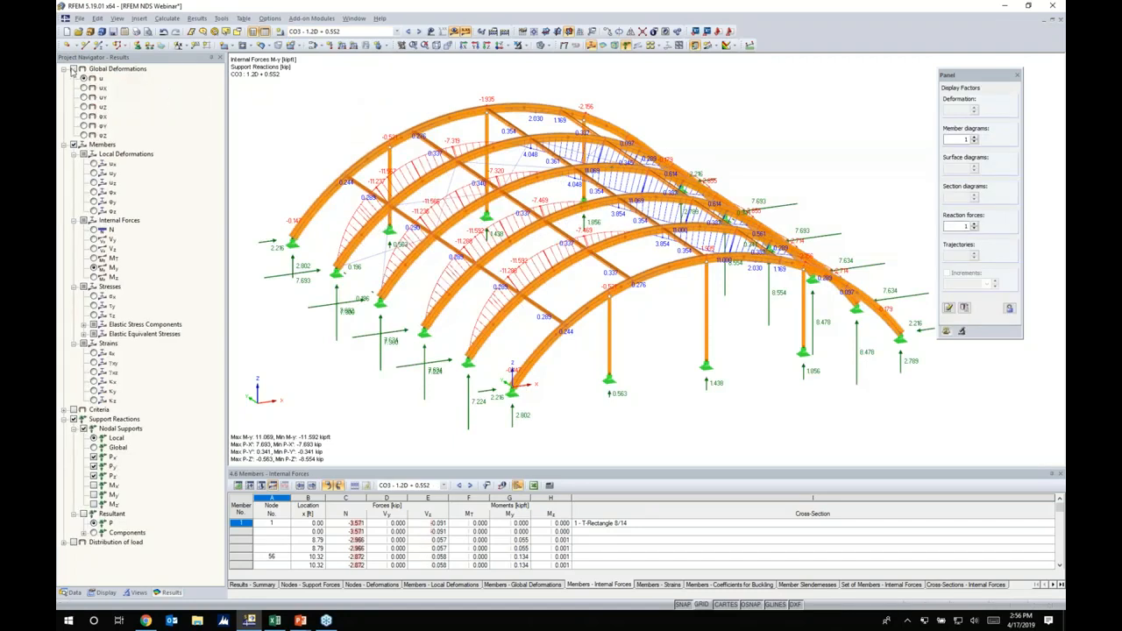
{"action": "left_click", "coordinate": [73, 69]}
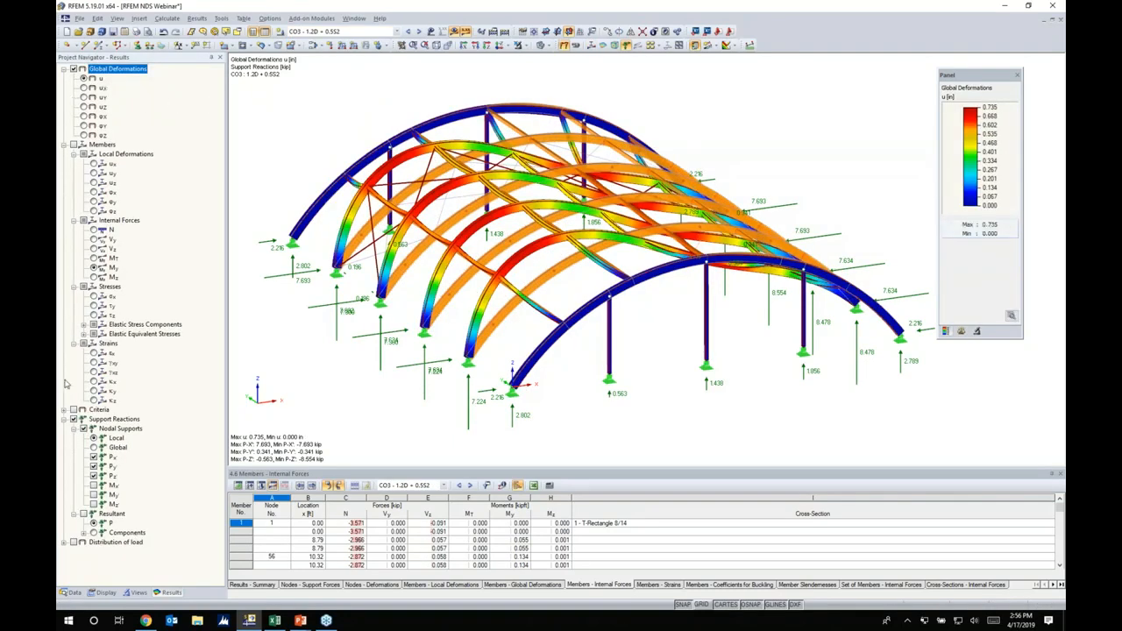
{"action": "left_click", "coordinate": [74, 419]}
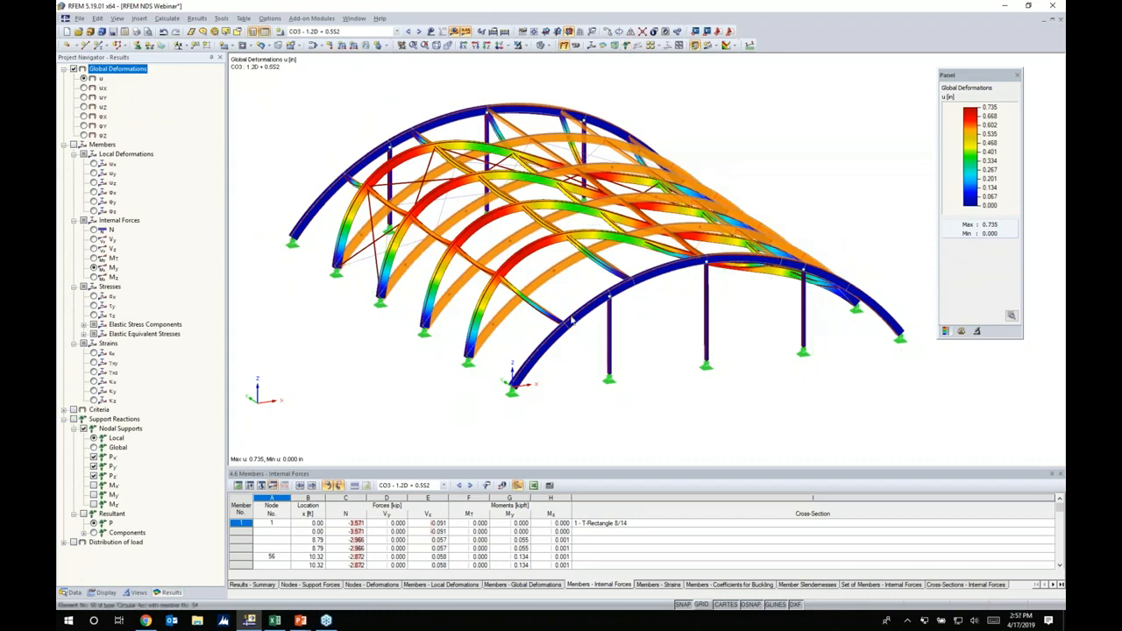
{"action": "scroll", "coordinate": [642, 338], "scroll_direction": "up", "scroll_amount": 1}
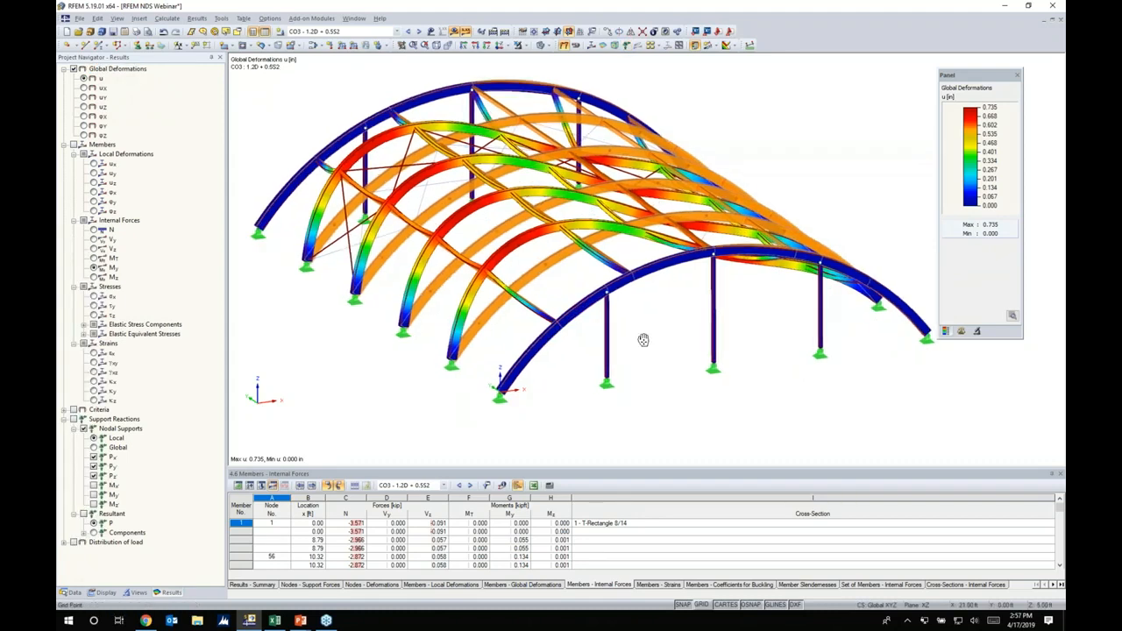
{"action": "middle_click_drag", "start_coordinate": [643, 340], "coordinate": [665, 348]}
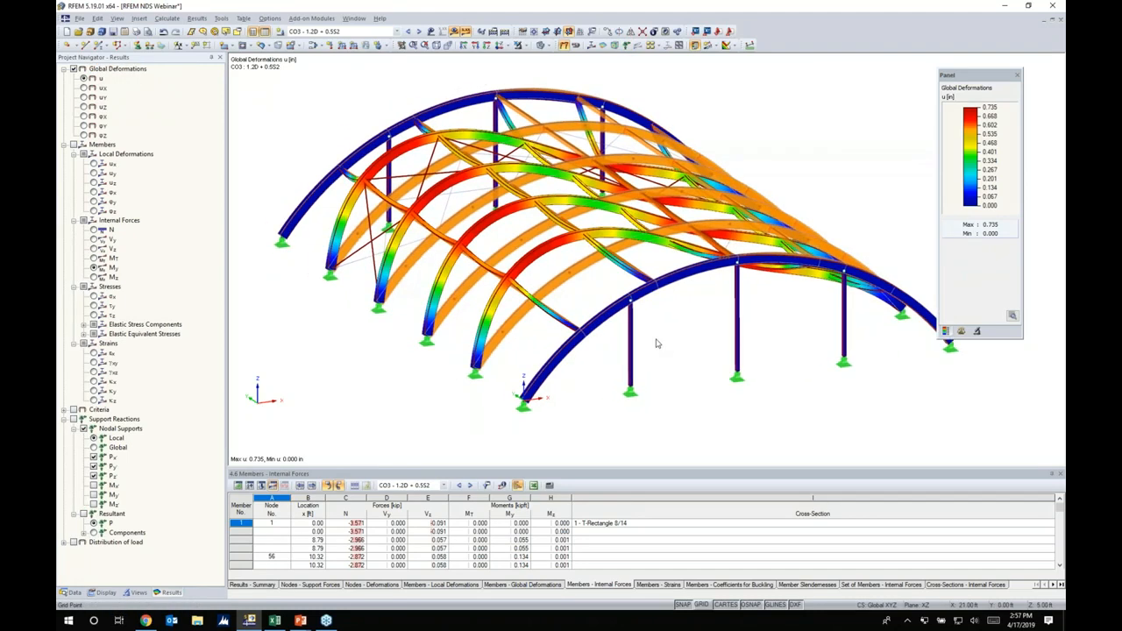
Step: Advance the deformation results to load combination CO5 and hide the undeformed model
{"action": "left_click", "coordinate": [419, 31]}
{"action": "left_click", "coordinate": [419, 32]}
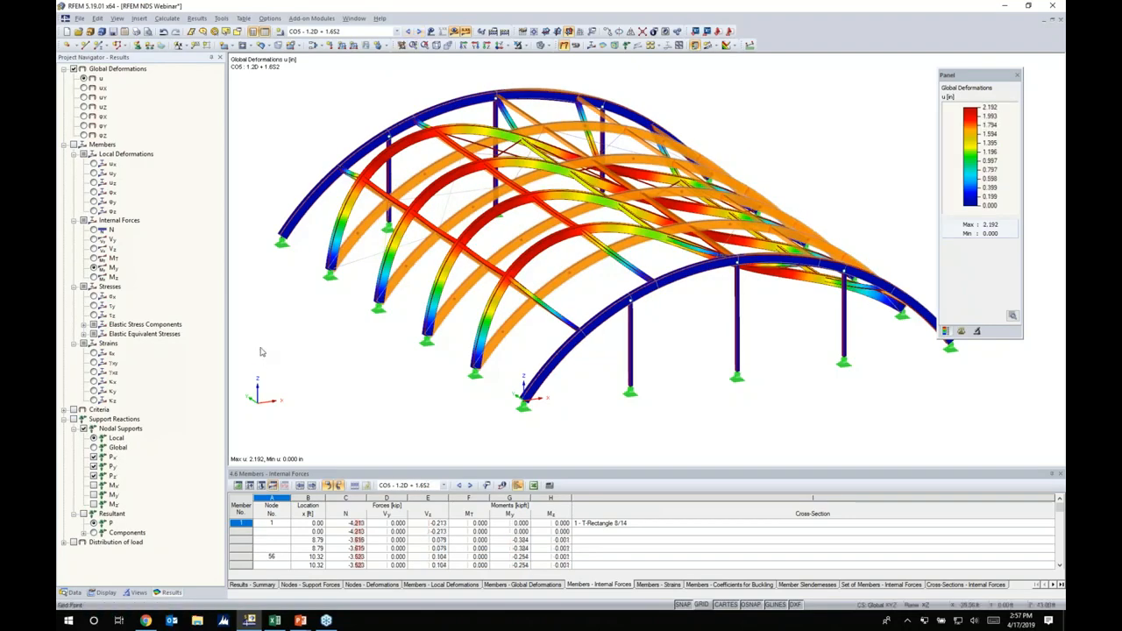
{"action": "left_click", "coordinate": [102, 593]}
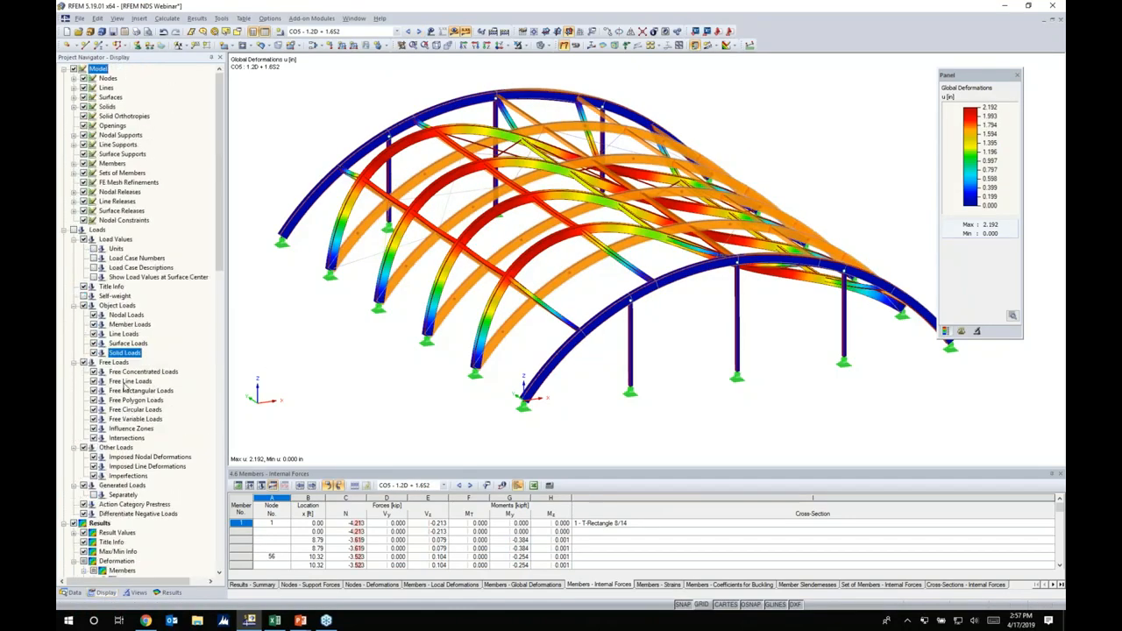
{"action": "left_click", "coordinate": [74, 70]}
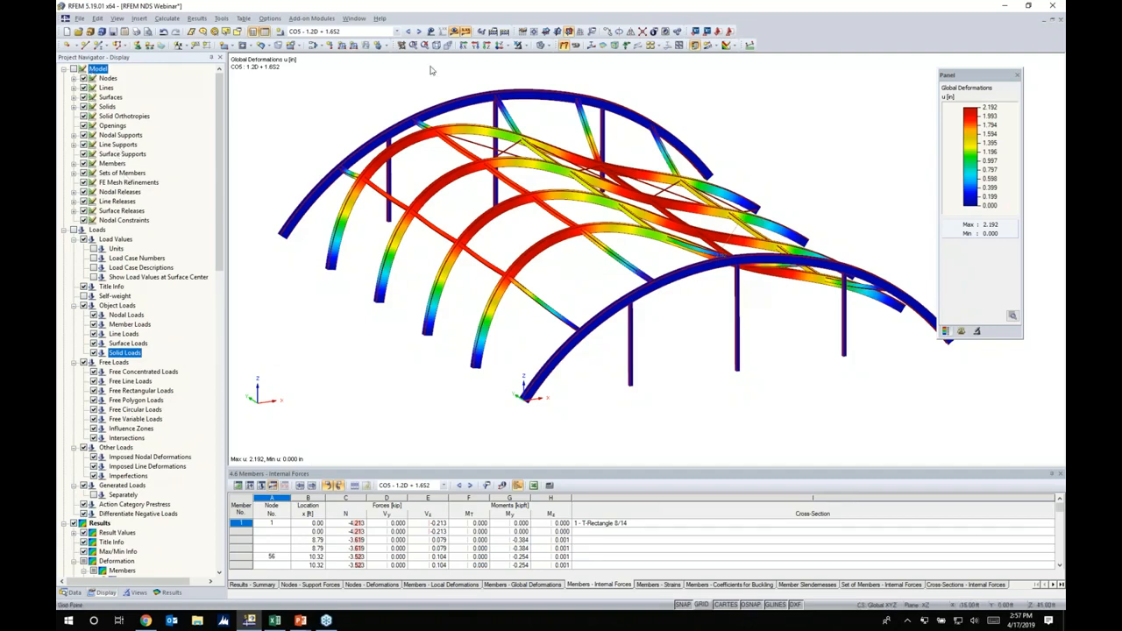
Step: Step through the deformed shapes from load combination CO6 to CO8 and examine the structure under CO8
{"action": "left_click", "coordinate": [419, 32]}
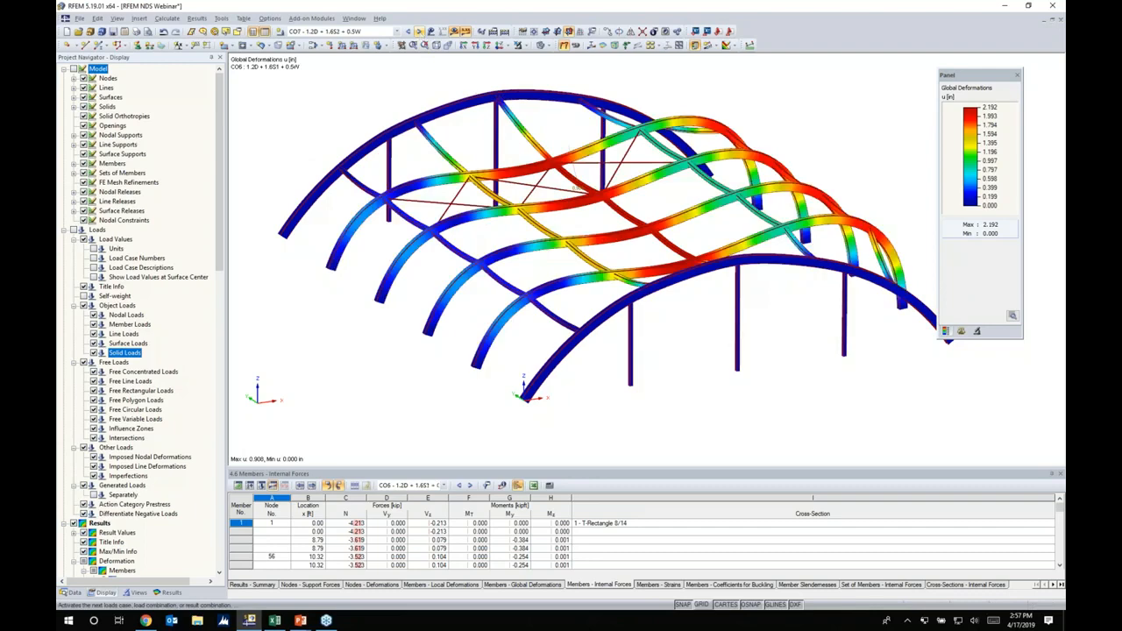
{"action": "left_click", "coordinate": [419, 32]}
{"action": "left_click", "coordinate": [419, 32]}
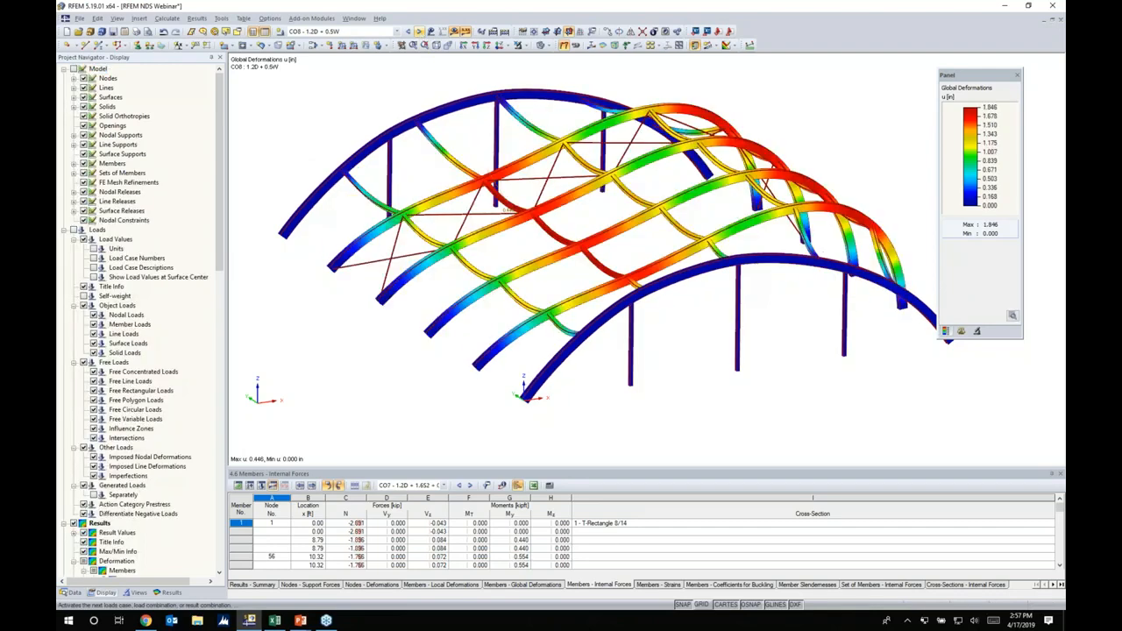
{"action": "middle_click_drag", "start_coordinate": [472, 281], "coordinate": [484, 300]}
{"action": "scroll", "coordinate": [484, 300], "scroll_direction": "up", "scroll_amount": 1}
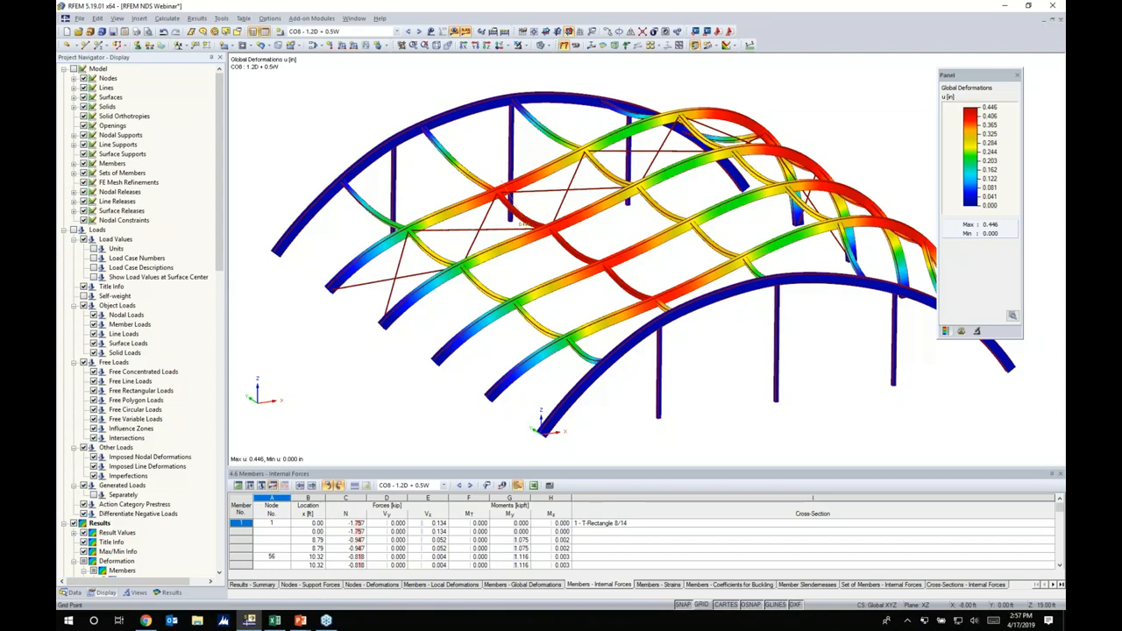
Step: Set the graphic printout to mass print into printout report PR1 and open its settings for result graphics
{"action": "left_click", "coordinate": [136, 33]}
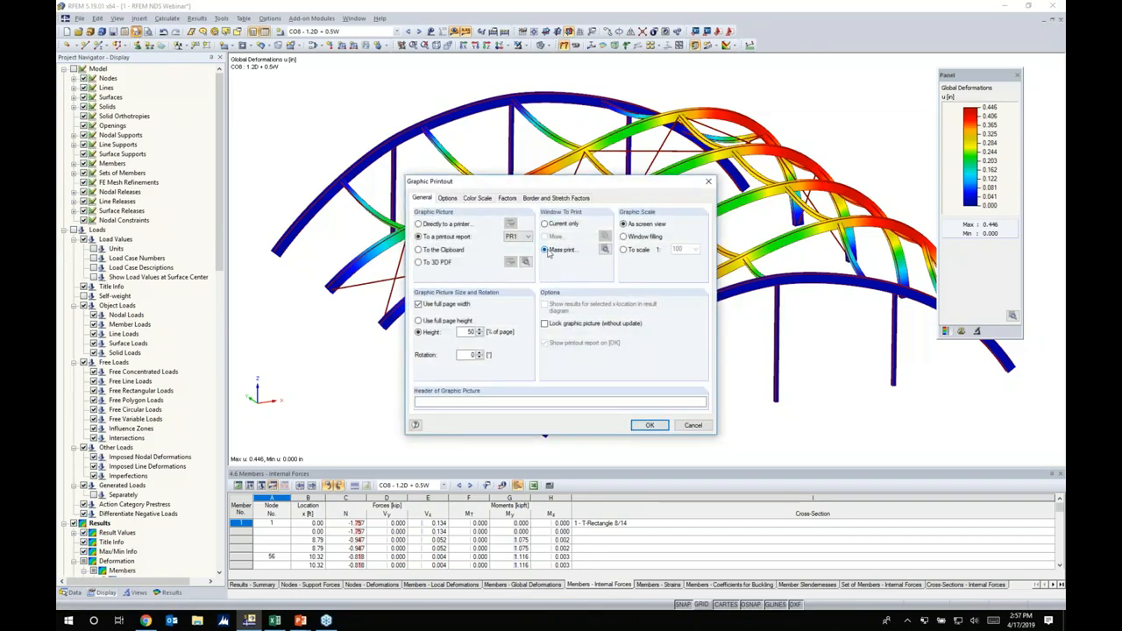
{"action": "left_click", "coordinate": [604, 250]}
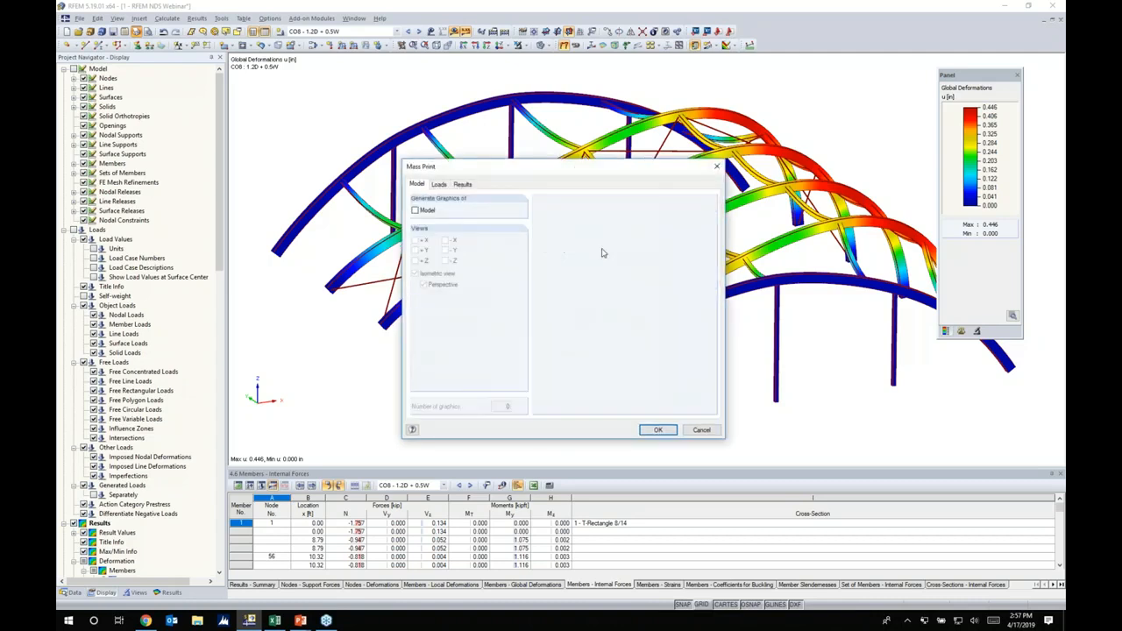
{"action": "left_click", "coordinate": [463, 185]}
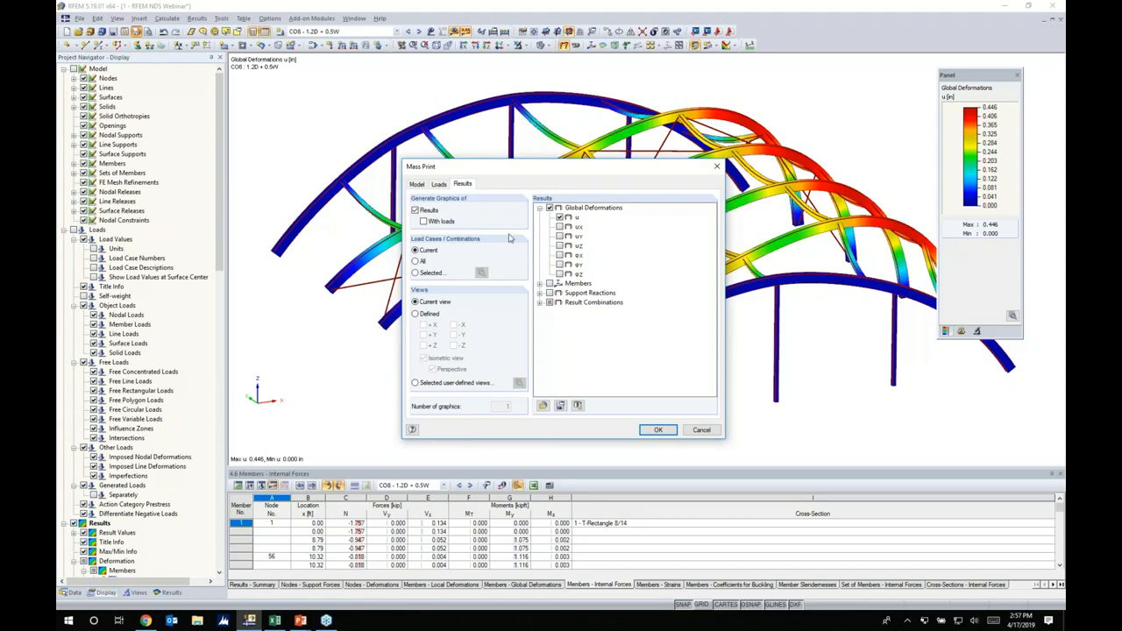
Step: Limit the mass print result graphics to selected load combinations CO13 through CO19
{"action": "left_click", "coordinate": [415, 274]}
{"action": "left_click", "coordinate": [483, 274]}
{"action": "left_click_drag", "start_coordinate": [550, 171], "coordinate": [697, 172]}
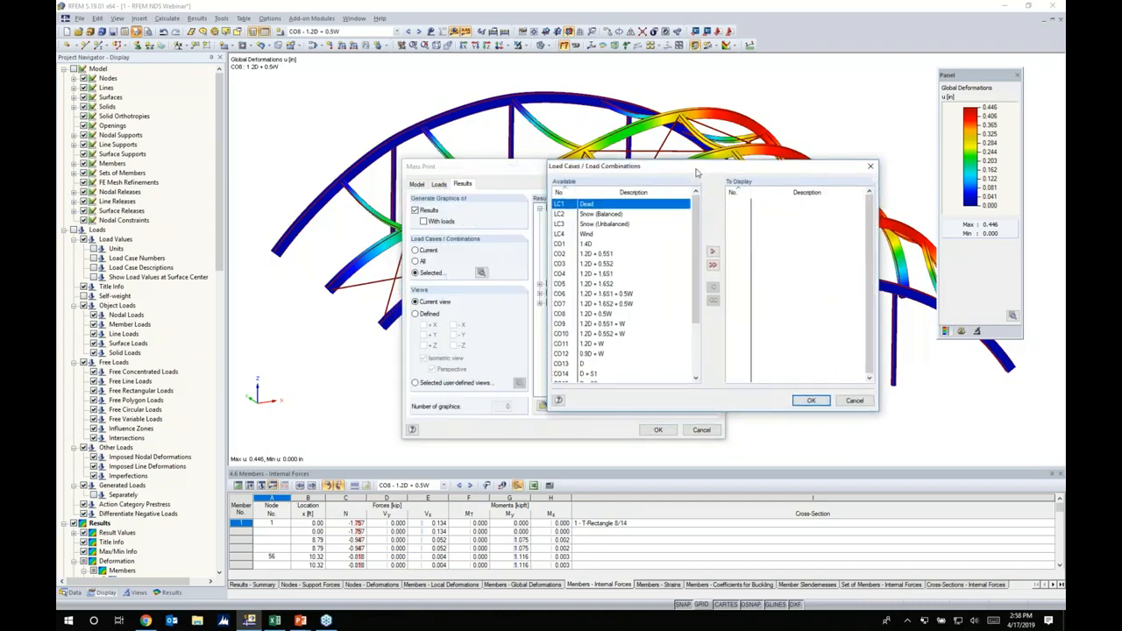
{"action": "scroll", "coordinate": [680, 287], "scroll_direction": "down", "scroll_amount": 3}
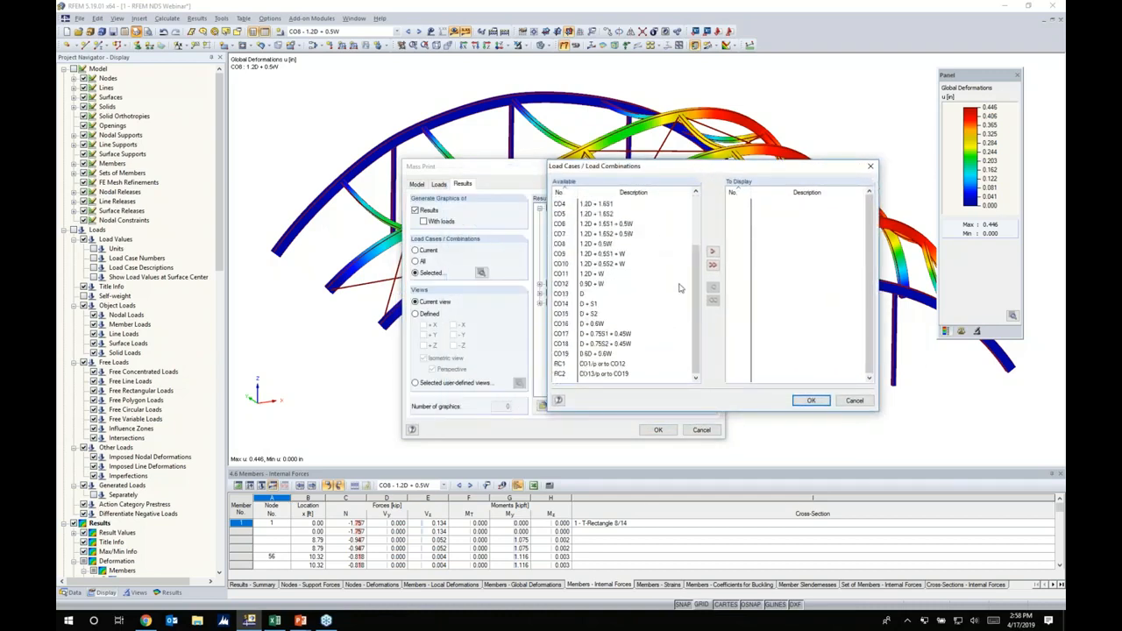
{"action": "left_click", "coordinate": [586, 295]}
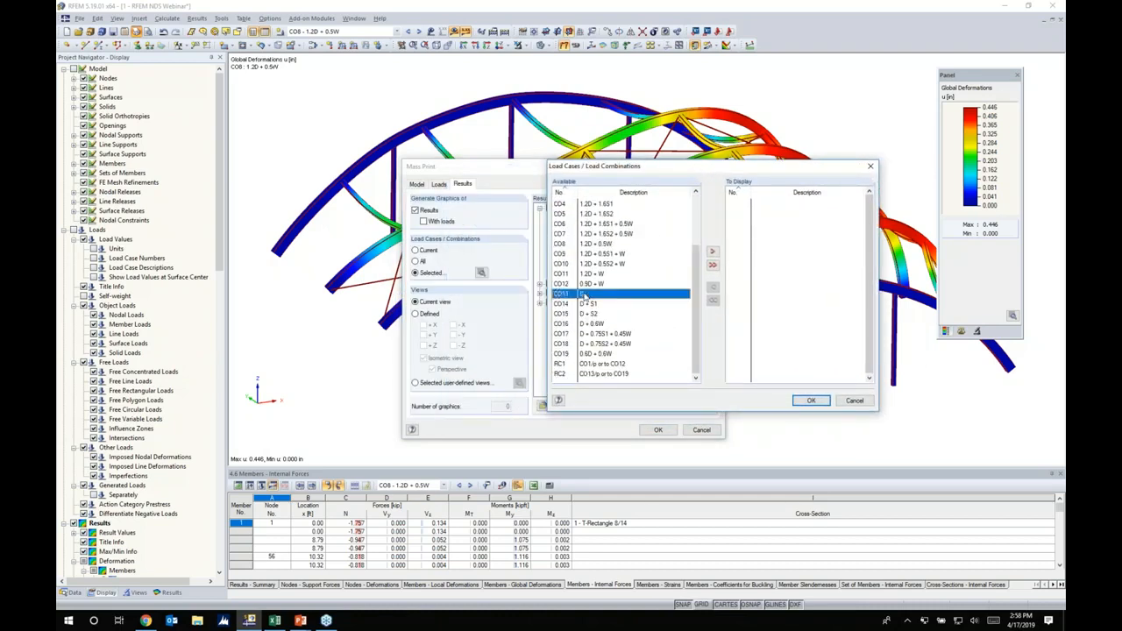
{"action": "left_click", "coordinate": [588, 354]}
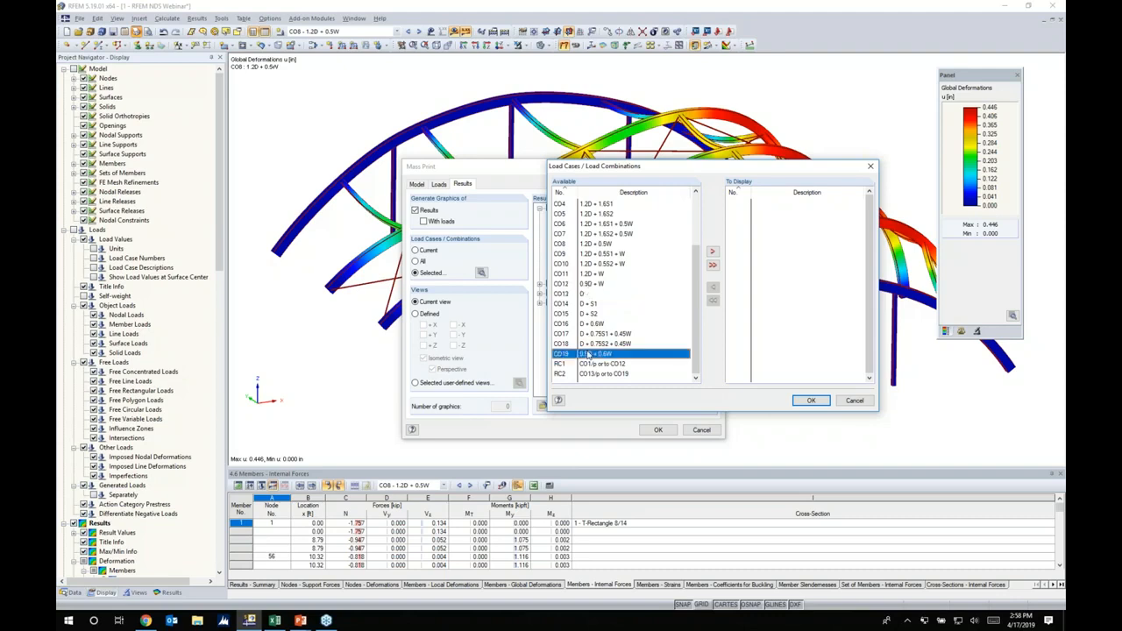
{"action": "left_click", "coordinate": [584, 295], "text": "shift"}
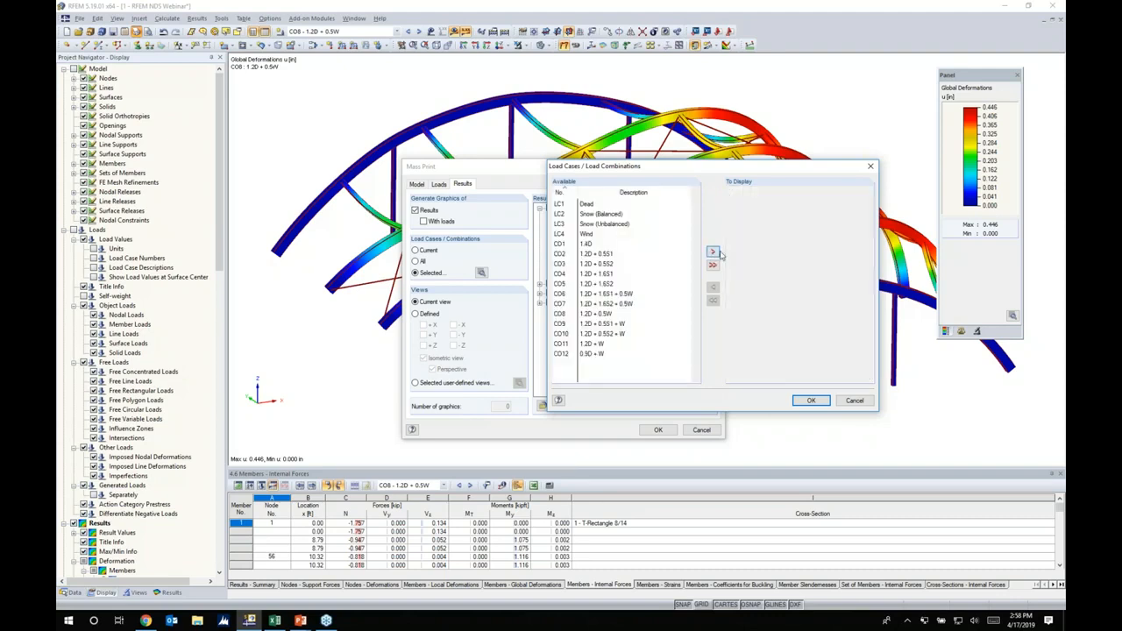
{"action": "left_click", "coordinate": [712, 251]}
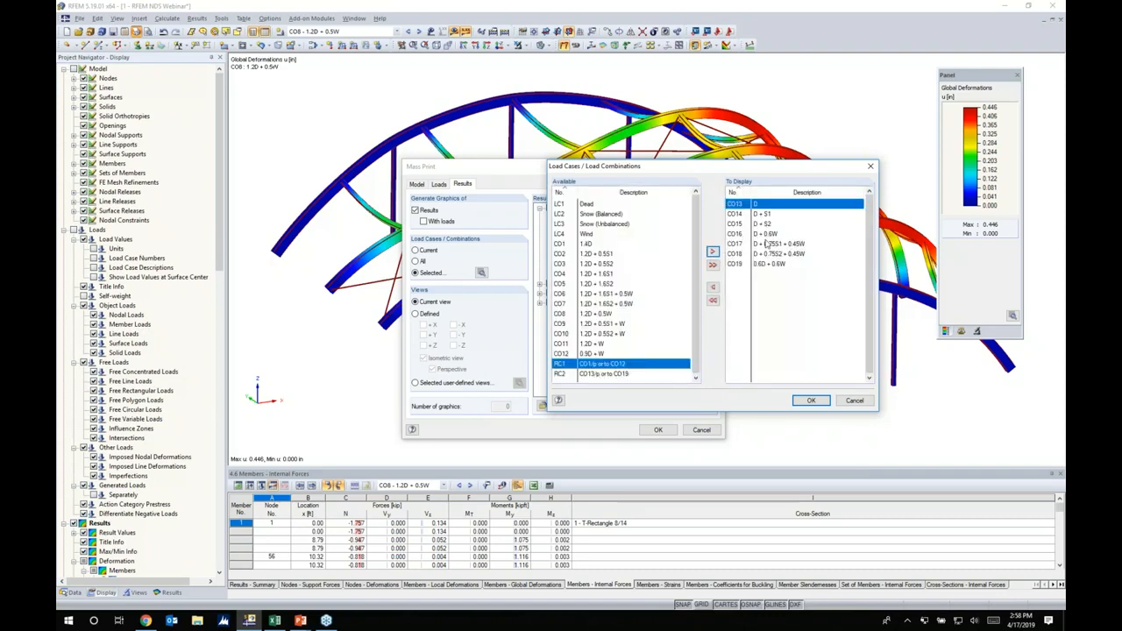
{"action": "left_click", "coordinate": [811, 400]}
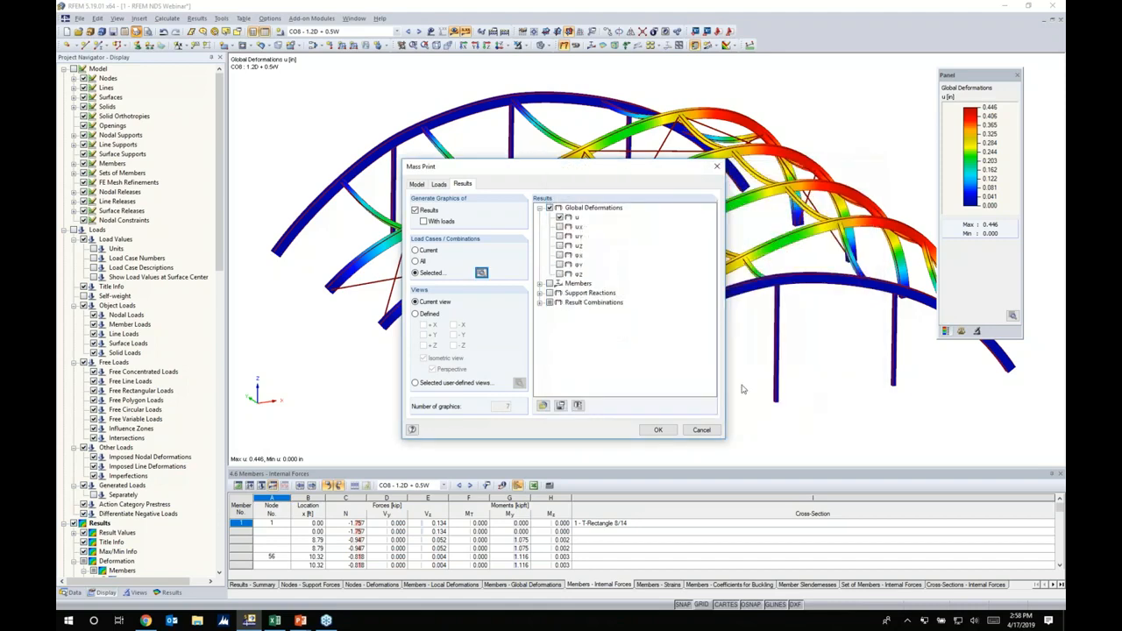
Step: Generate the mass print into a new printout report using the template "1 - Input data and reduced results"
{"action": "left_click", "coordinate": [658, 430]}
{"action": "left_click", "coordinate": [654, 427]}
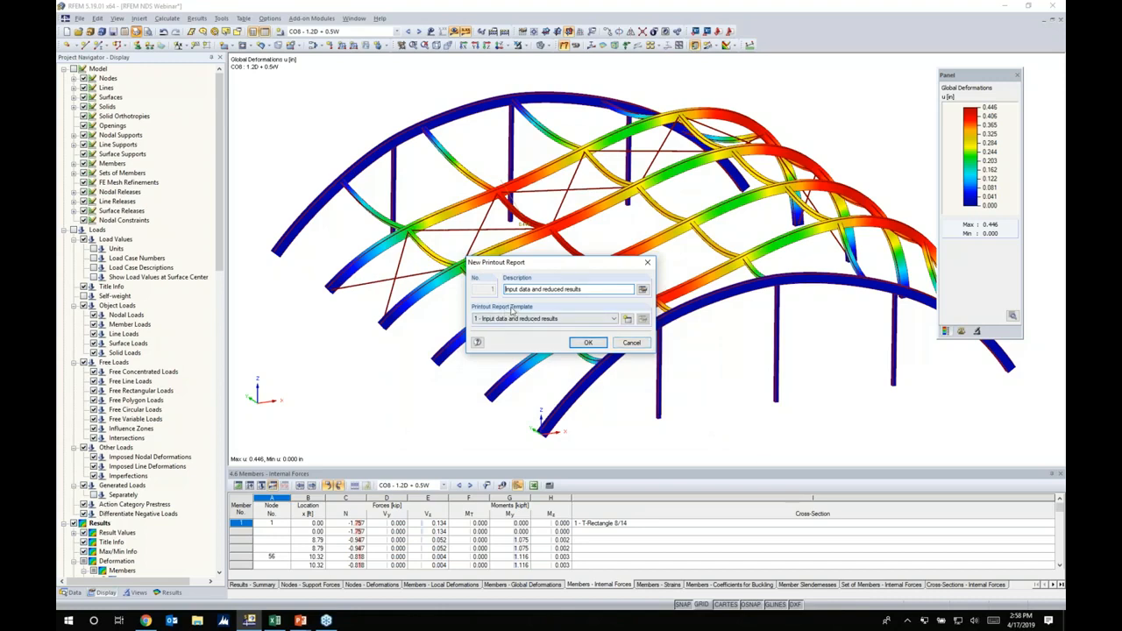
{"action": "left_click", "coordinate": [534, 319]}
{"action": "left_click", "coordinate": [534, 326]}
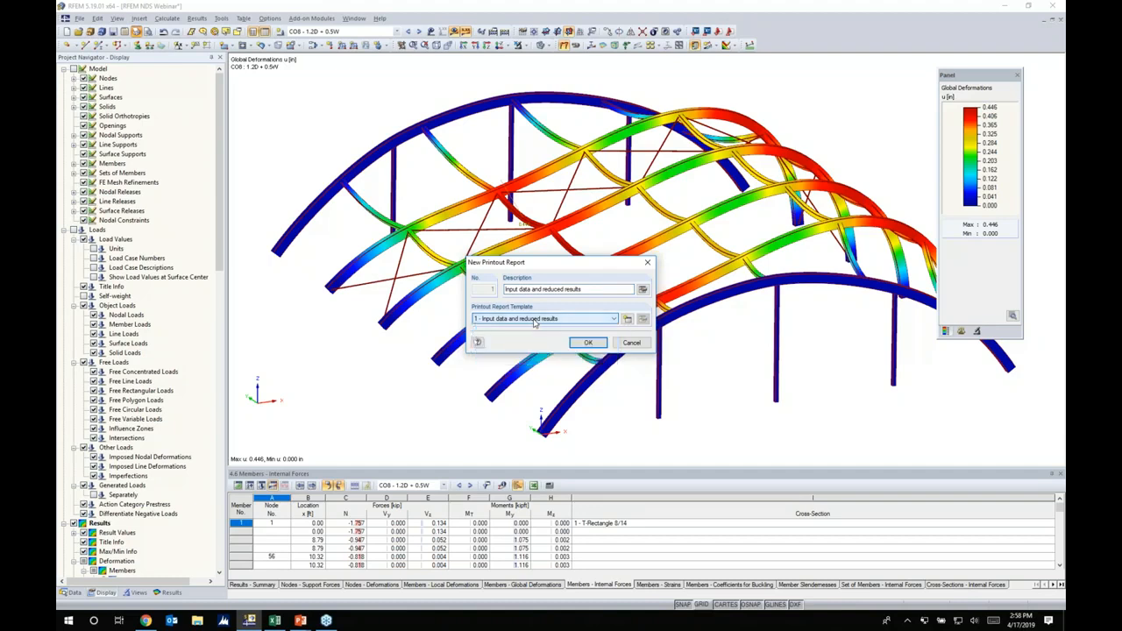
{"action": "left_click", "coordinate": [592, 344]}
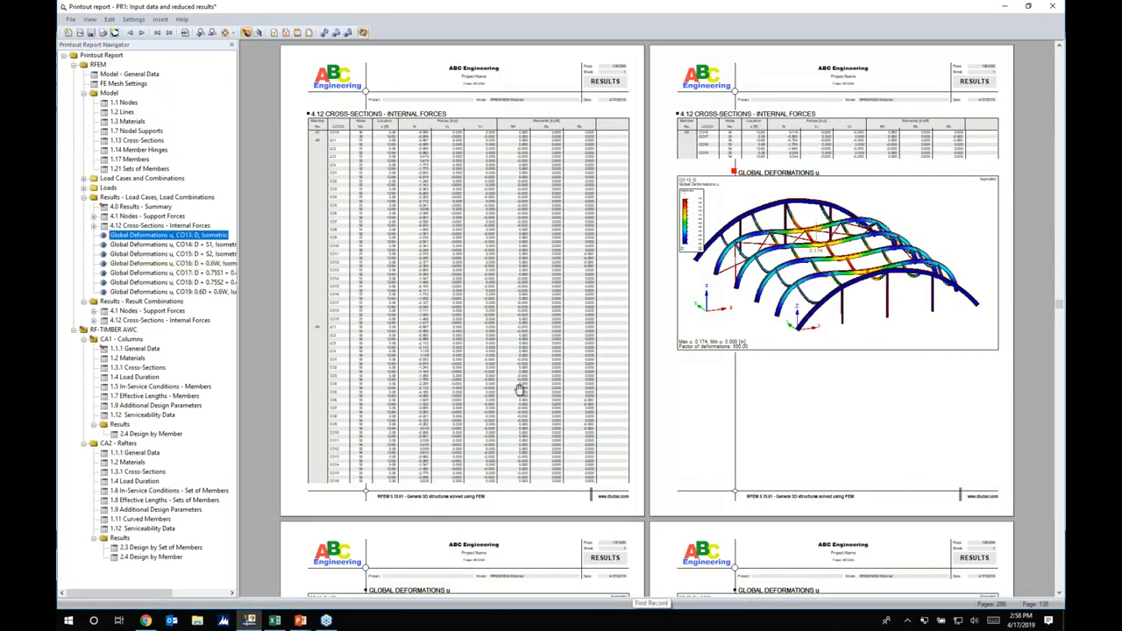
Step: Examine the global deformation graphics for CO13 through CO16 in the printout report
{"action": "scroll", "coordinate": [521, 389], "scroll_direction": "down", "scroll_amount": 5}
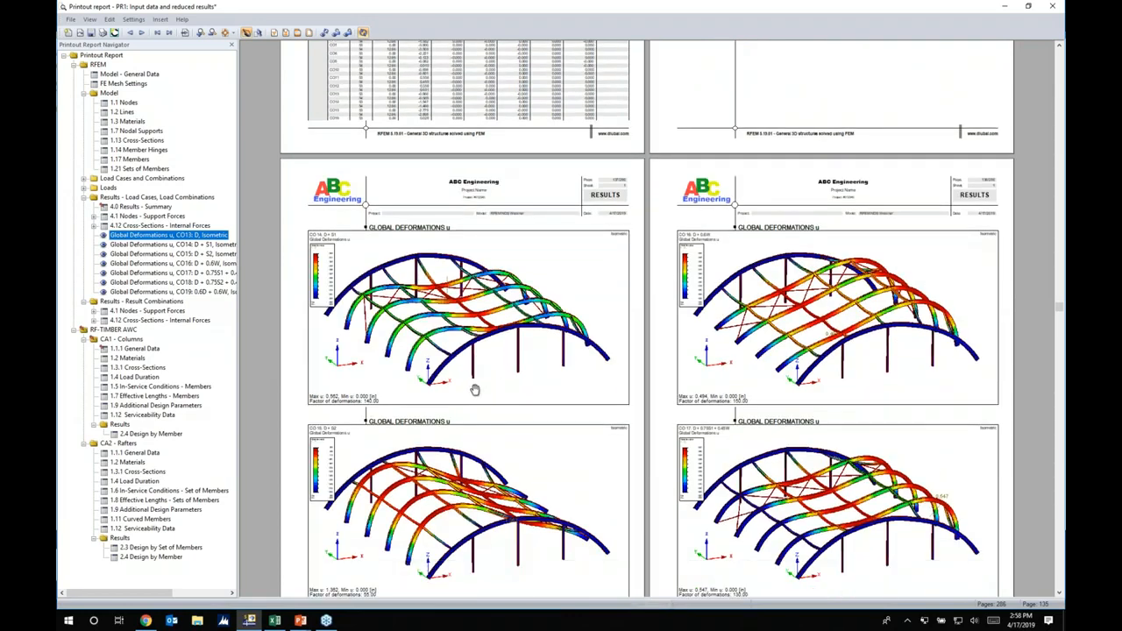
{"action": "scroll", "coordinate": [474, 389], "scroll_direction": "up", "scroll_amount": 5}
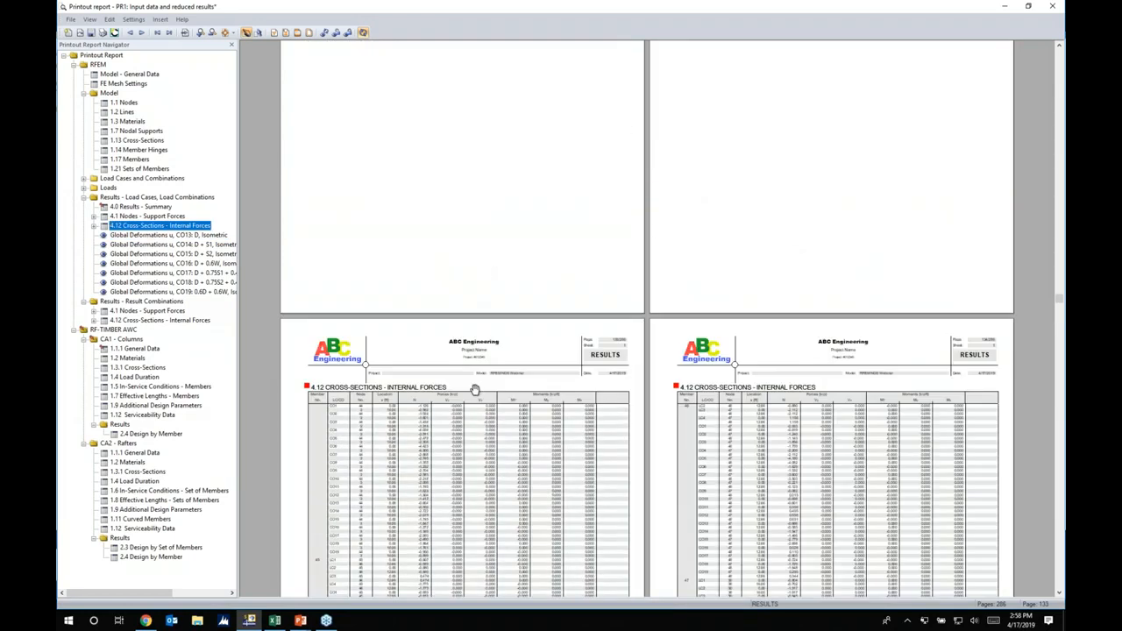
{"action": "scroll", "coordinate": [474, 390], "scroll_direction": "up", "scroll_amount": 3}
{"action": "left_click", "coordinate": [122, 237]}
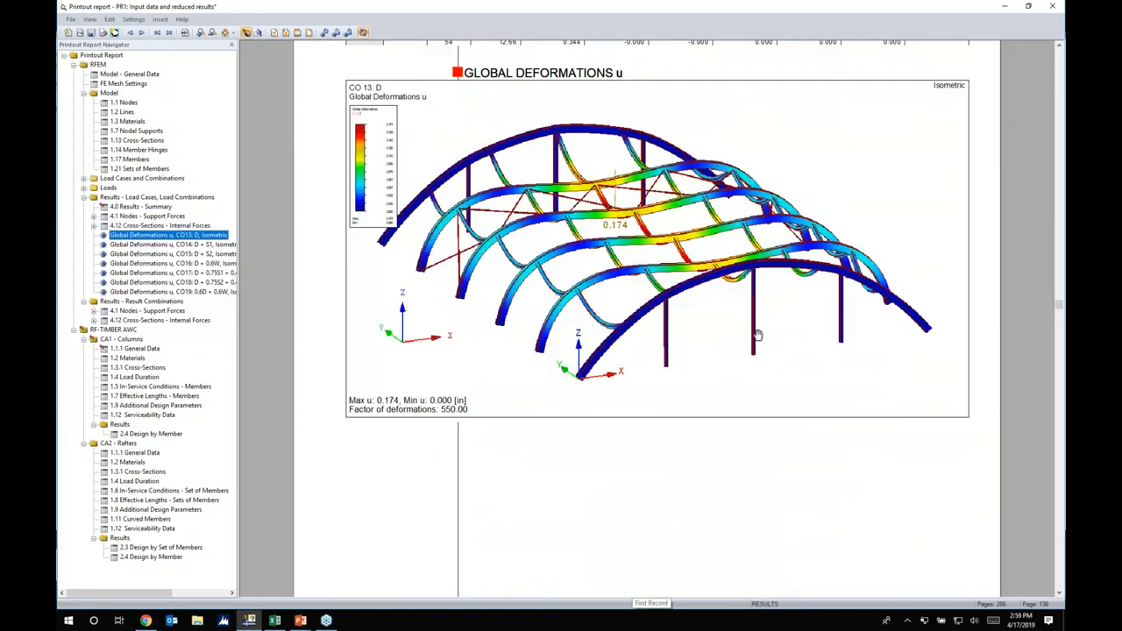
{"action": "scroll", "coordinate": [758, 336], "scroll_direction": "down", "scroll_amount": 7}
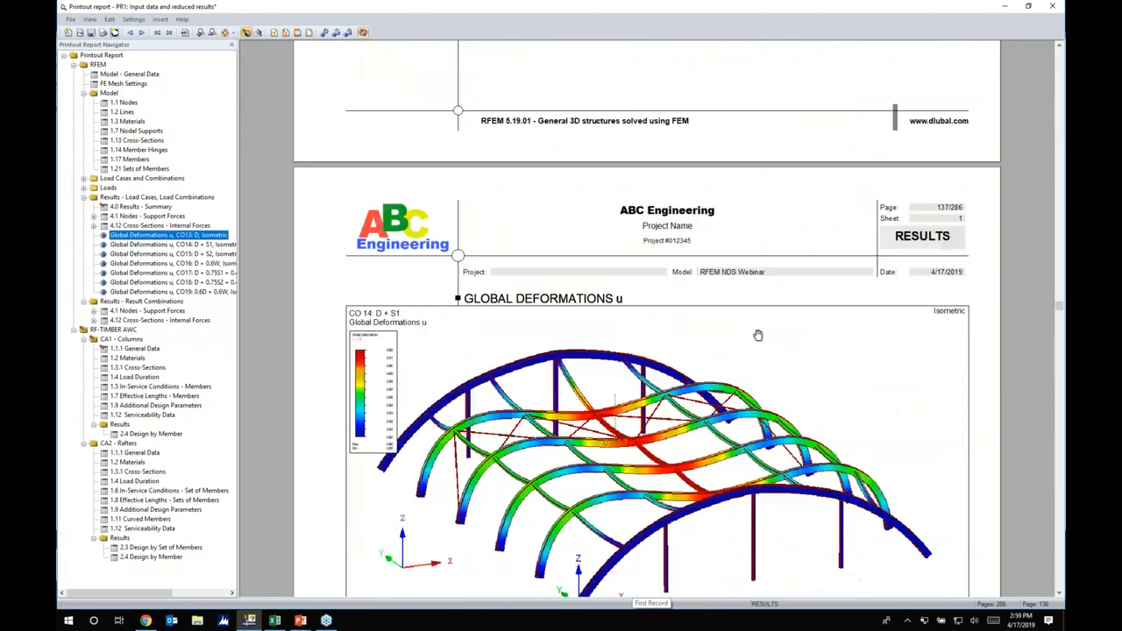
{"action": "scroll", "coordinate": [758, 336], "scroll_direction": "down", "scroll_amount": 10}
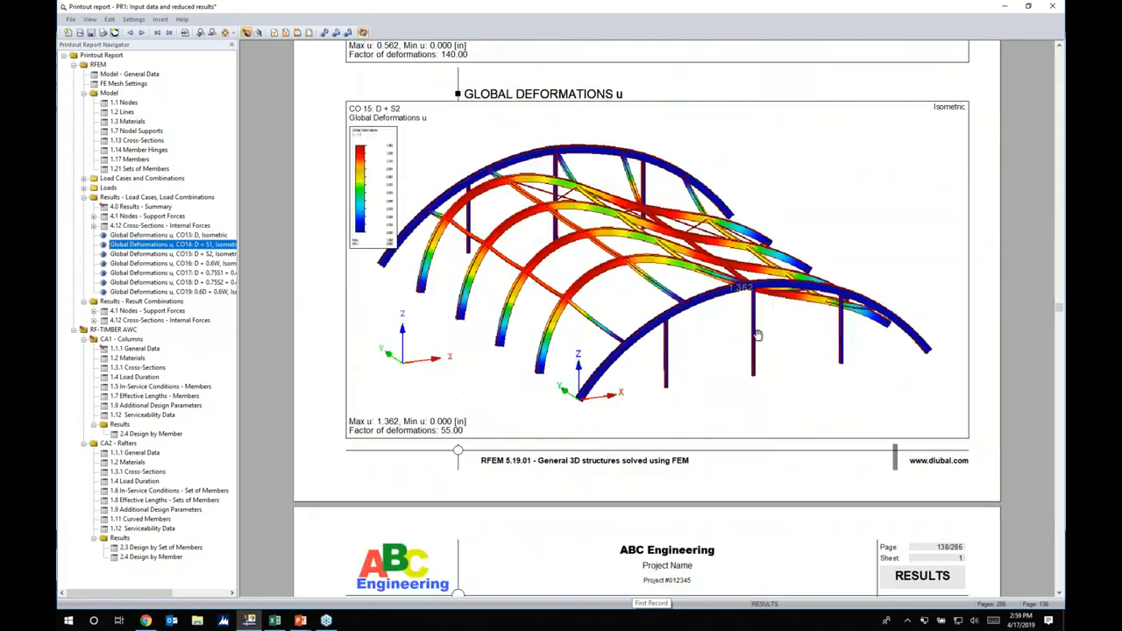
{"action": "scroll", "coordinate": [757, 335], "scroll_direction": "down", "scroll_amount": 3}
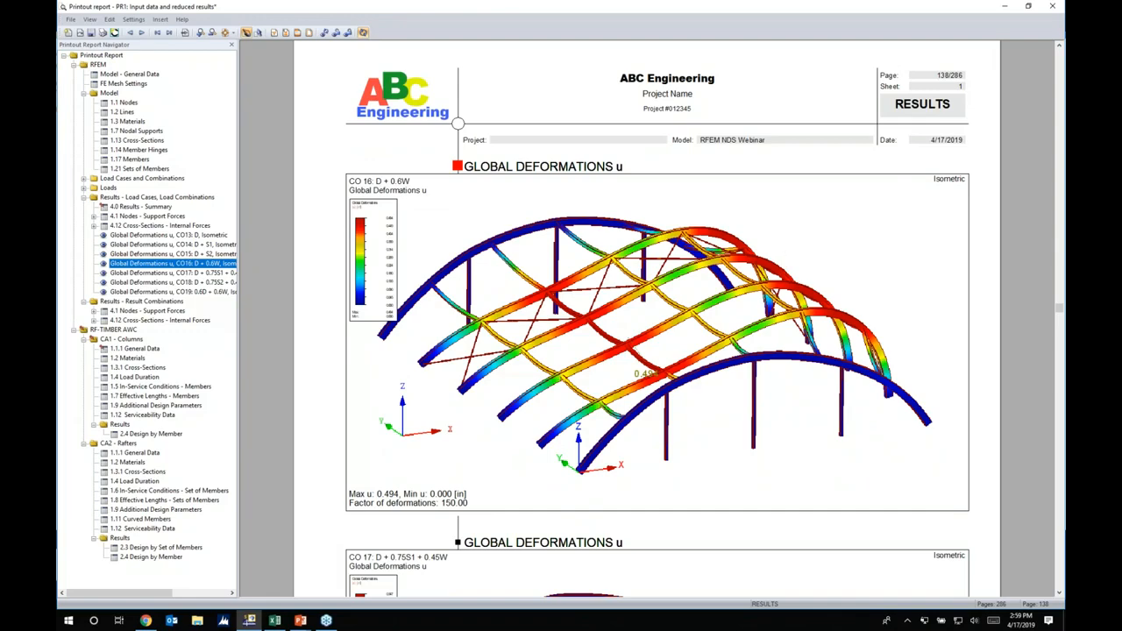
Step: Edit the CO16 global deformations graphic from the report and rotate the model to view the arches from another side
{"action": "right_click", "coordinate": [797, 230]}
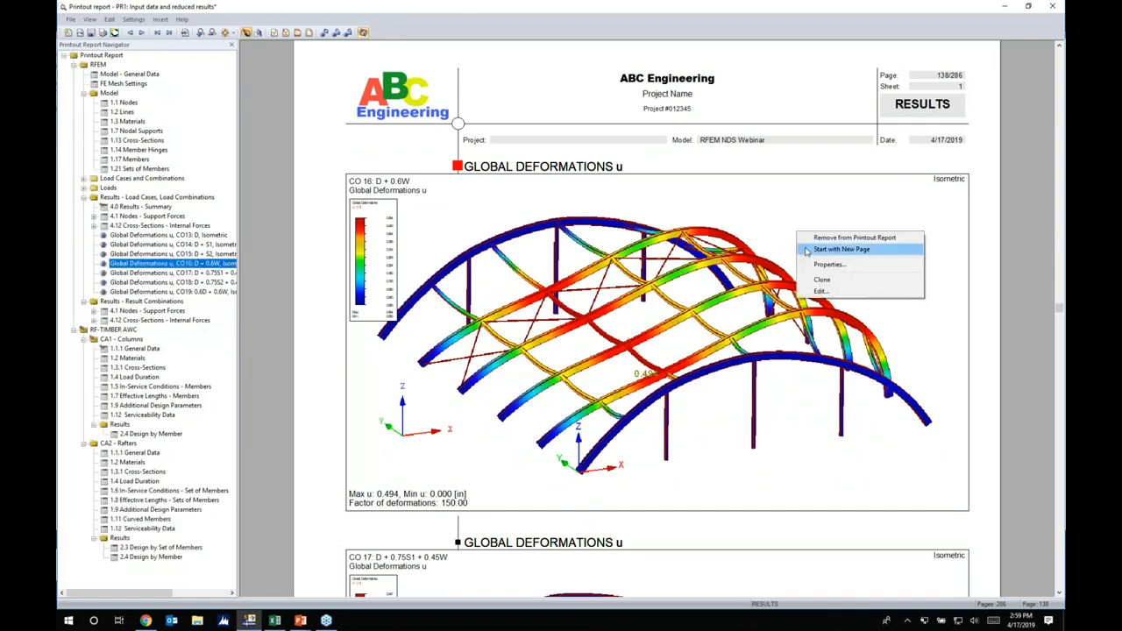
{"action": "left_click", "coordinate": [819, 291]}
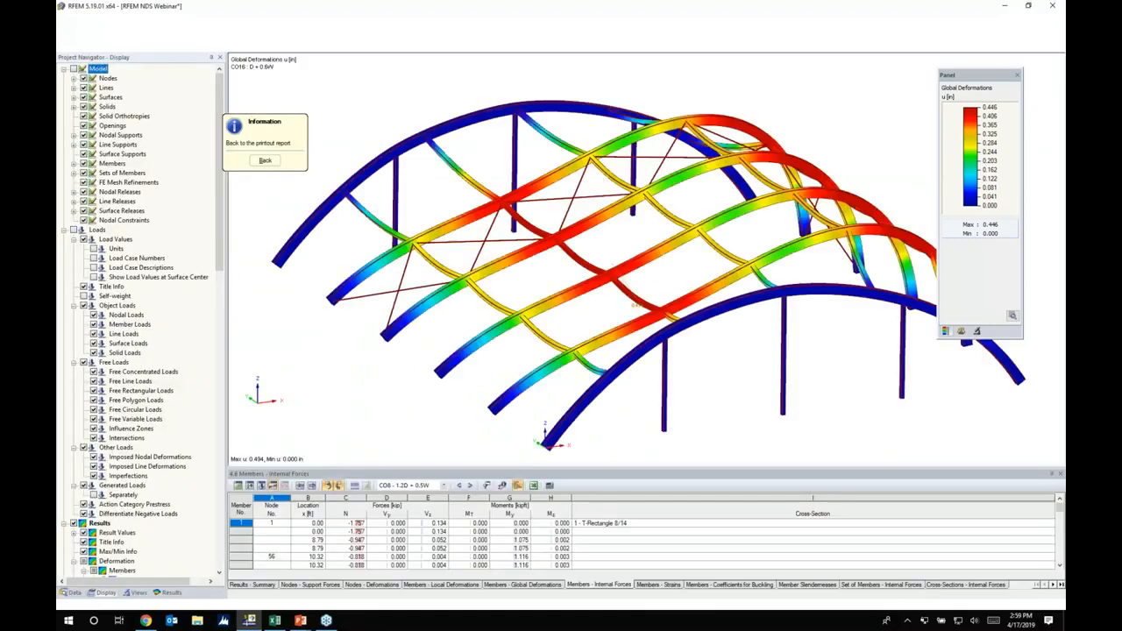
{"action": "middle_click_drag", "start_coordinate": [794, 281], "coordinate": [546, 285], "text": "ctrl"}
{"action": "middle_click_drag", "start_coordinate": [750, 315], "coordinate": [469, 227]}
{"action": "scroll", "coordinate": [563, 246], "scroll_direction": "down", "scroll_amount": 2}
{"action": "scroll", "coordinate": [655, 265], "scroll_direction": "down", "scroll_amount": 1}
{"action": "middle_click_drag", "start_coordinate": [655, 265], "coordinate": [600, 268], "text": "ctrl"}
{"action": "scroll", "coordinate": [618, 270], "scroll_direction": "up", "scroll_amount": 2}
{"action": "scroll", "coordinate": [618, 270], "scroll_direction": "up", "scroll_amount": 1}
Step: Show all model objects in the CO16 graphic and return to the printout report to check the updated picture
{"action": "left_click", "coordinate": [74, 69]}
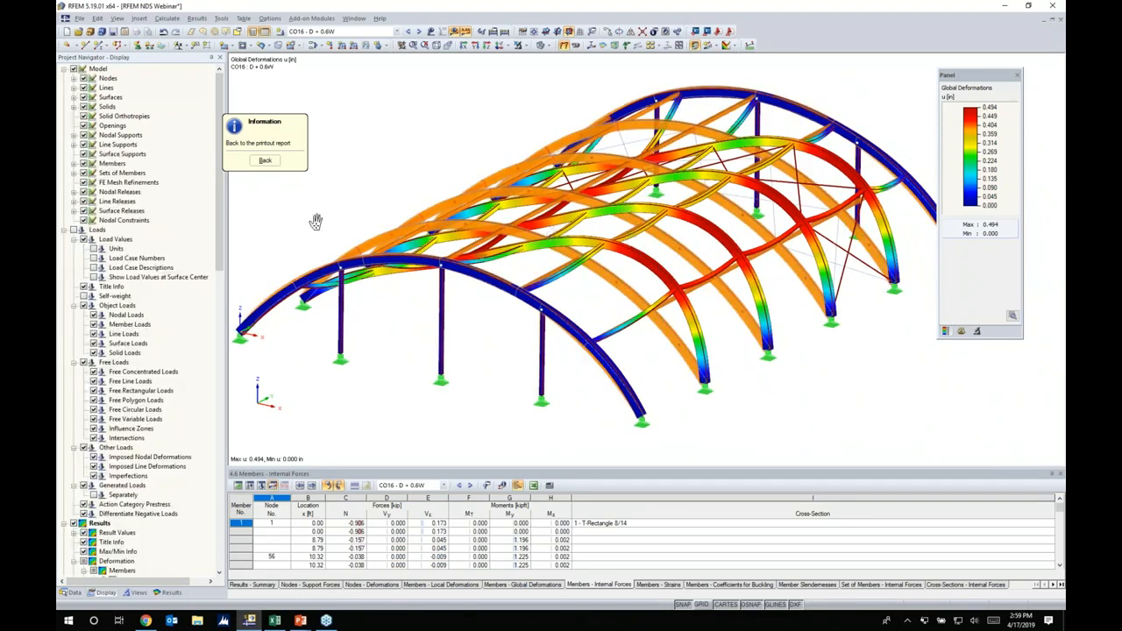
{"action": "left_click", "coordinate": [264, 160]}
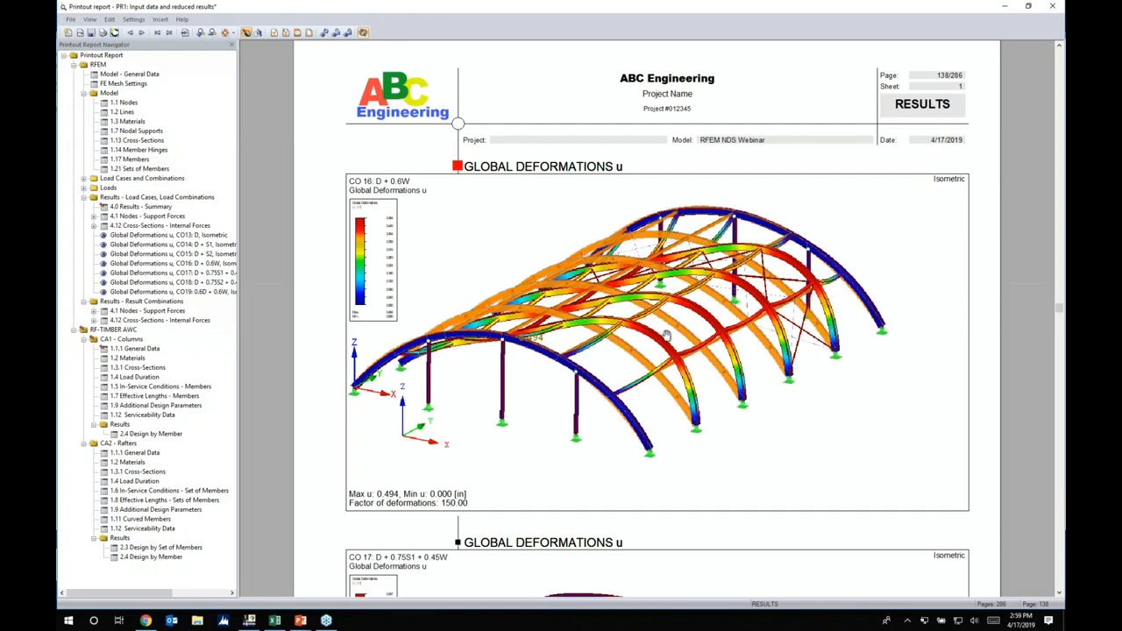
{"action": "scroll", "coordinate": [671, 316], "scroll_direction": "down", "scroll_amount": 1, "text": "ctrl"}
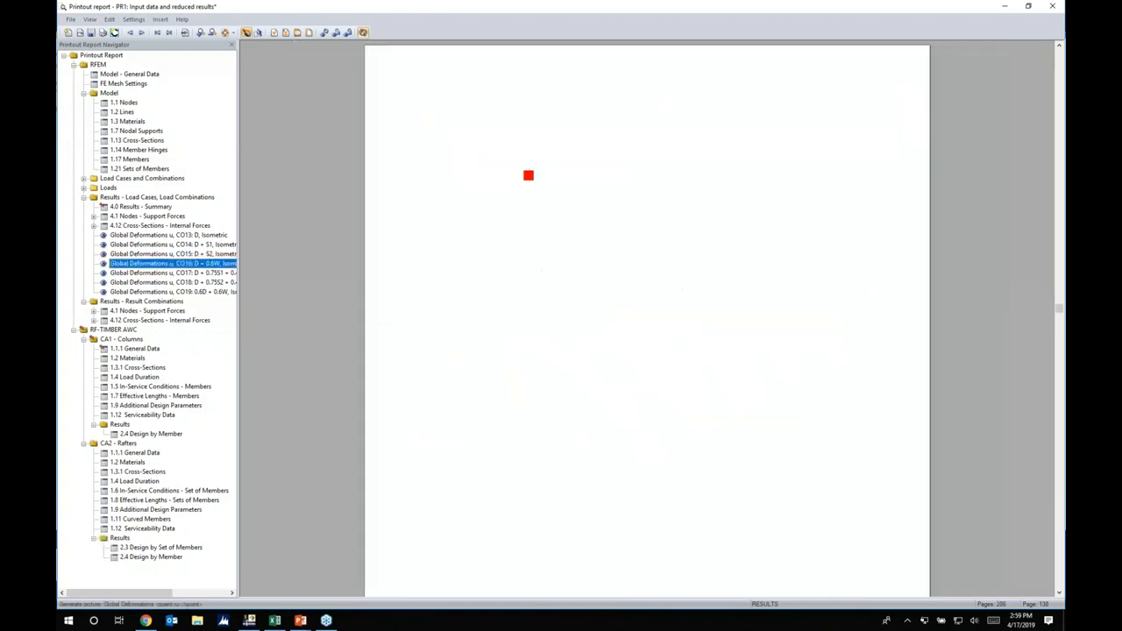
{"action": "scroll", "coordinate": [671, 316], "scroll_direction": "down", "scroll_amount": 5}
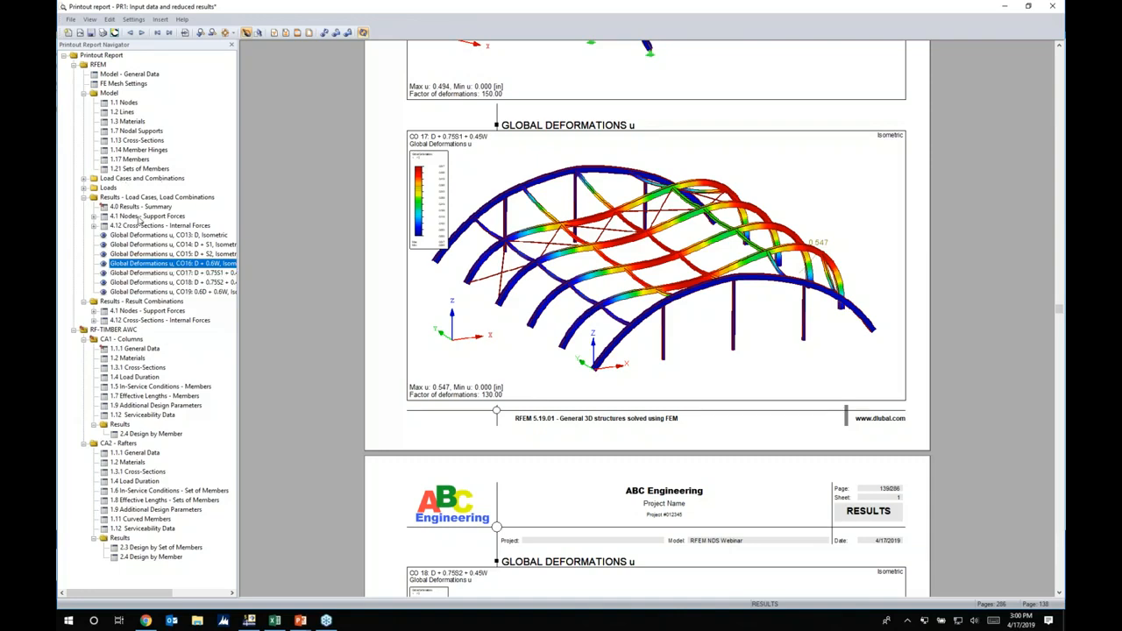
Step: Review the report's RFEM and RF-TIMBER AWC chapters and view the 1.1 Nodes and 1.2 Lines tables
{"action": "left_click", "coordinate": [73, 65]}
{"action": "left_click", "coordinate": [74, 74]}
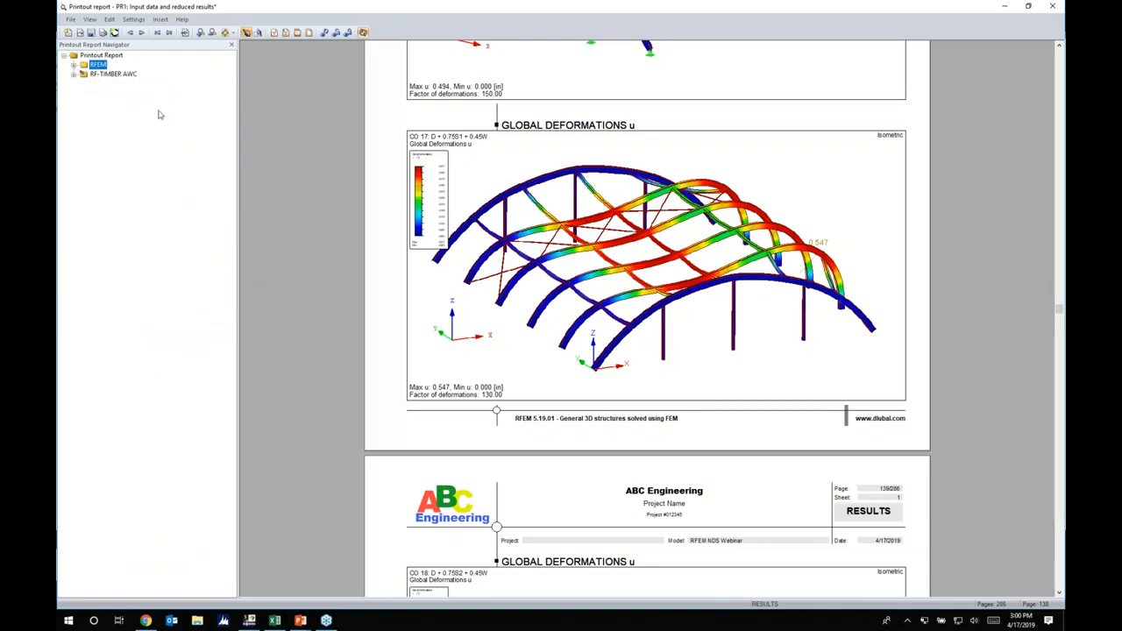
{"action": "left_click", "coordinate": [74, 66]}
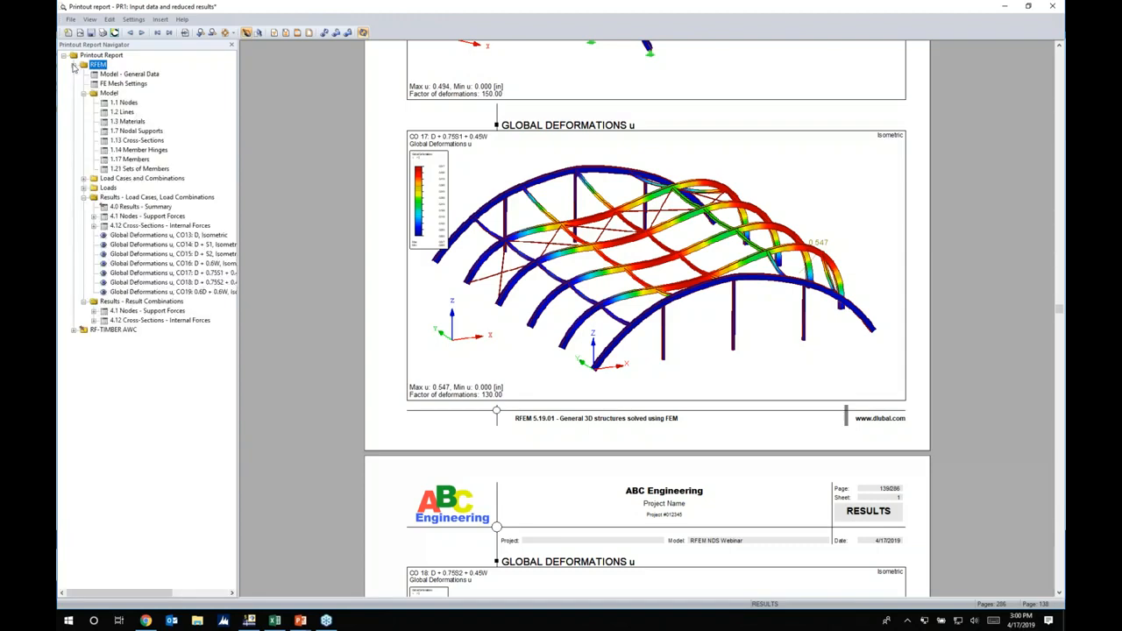
{"action": "left_click", "coordinate": [124, 103]}
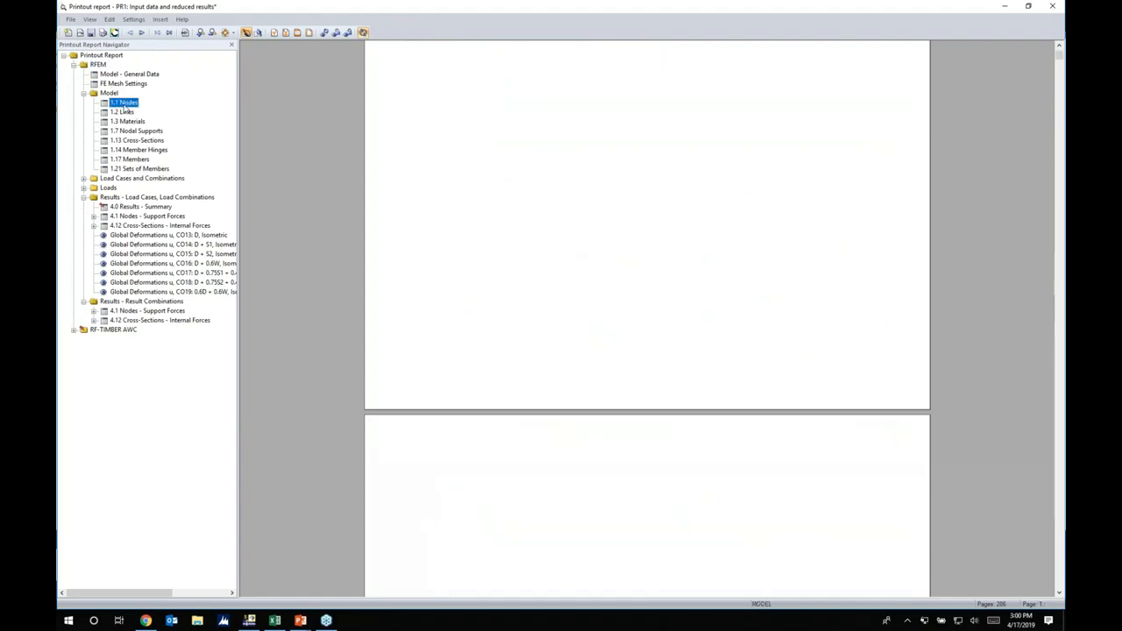
{"action": "left_click", "coordinate": [123, 113]}
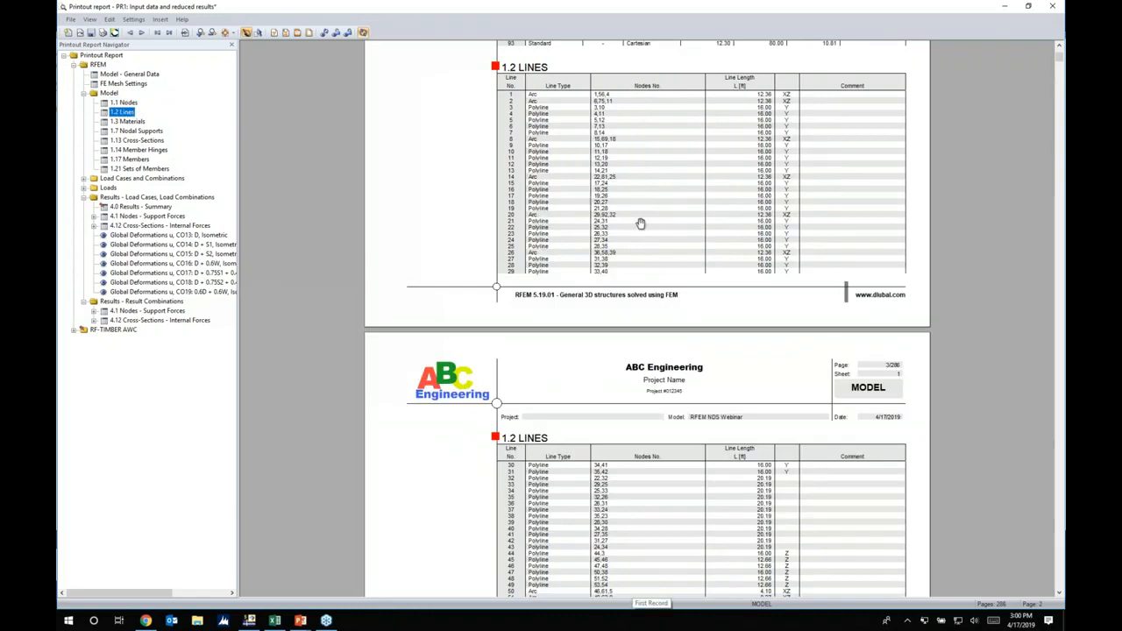
Step: Remove the 1.2 Lines chapter from the printout report
{"action": "right_click", "coordinate": [129, 113]}
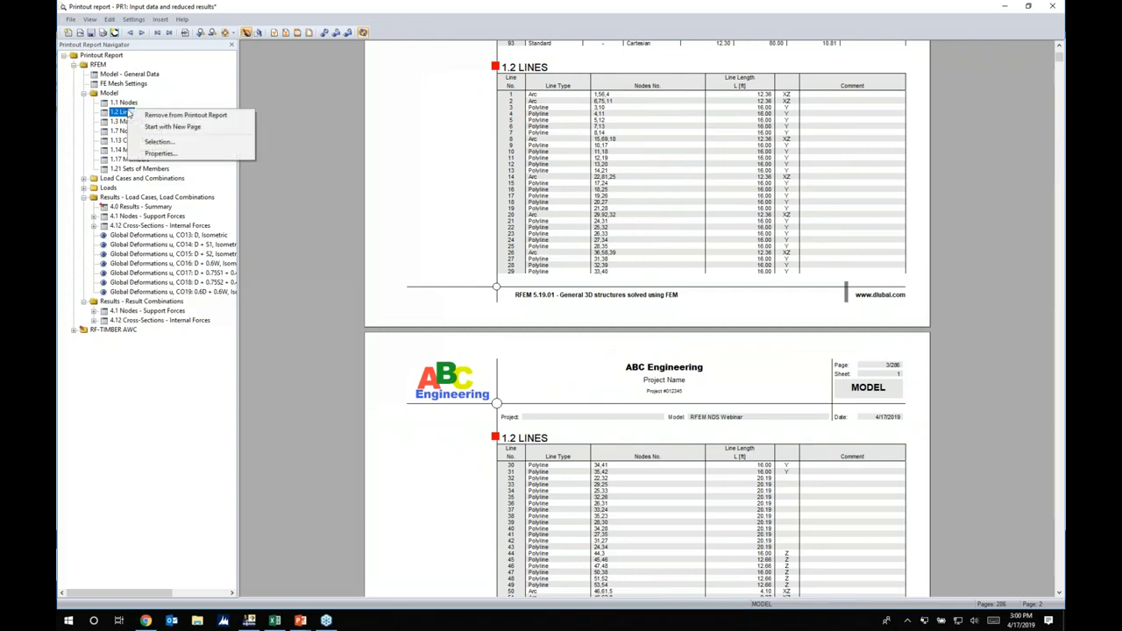
{"action": "left_click", "coordinate": [157, 115]}
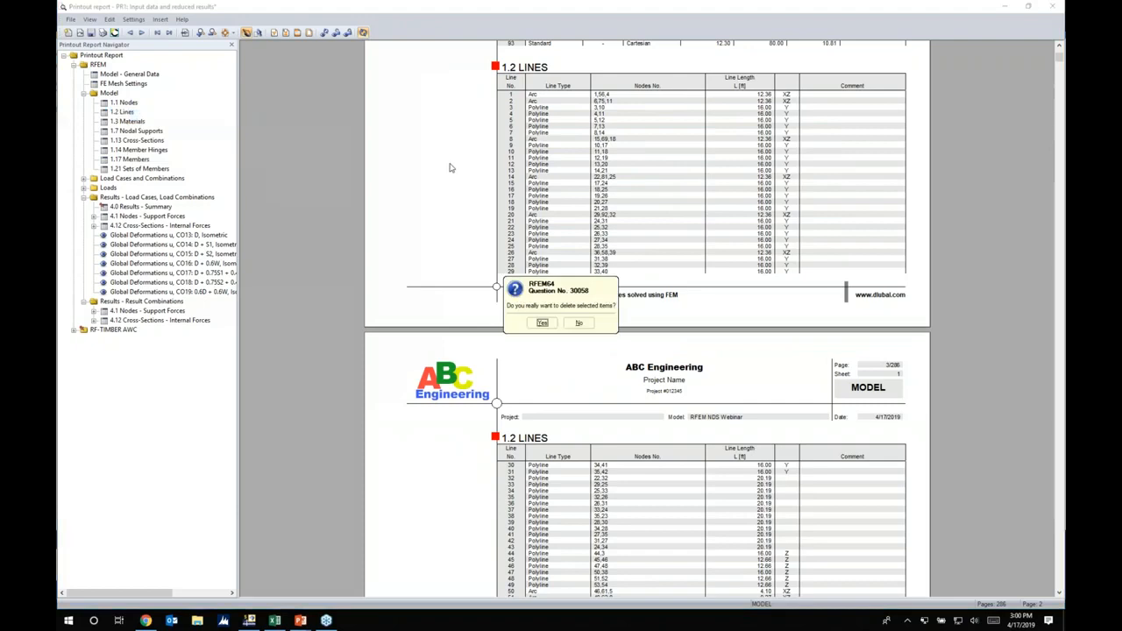
{"action": "left_click", "coordinate": [543, 323]}
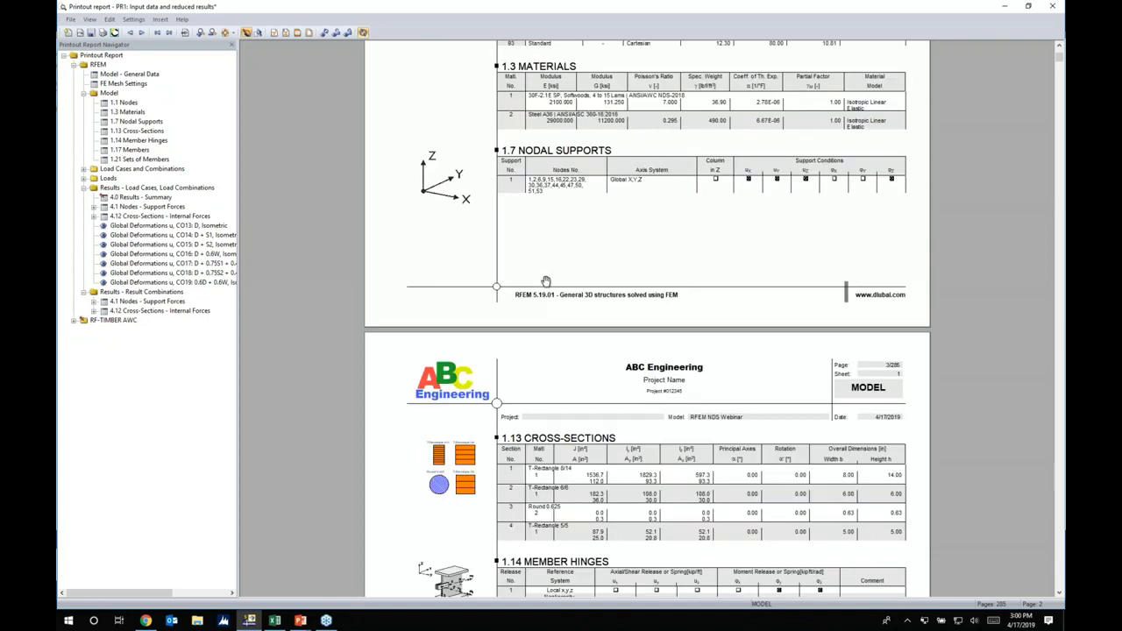
Step: Move the 1.13 Cross-Sections chapter between 1.3 Materials and 1.7 Nodal Supports in the report
{"action": "scroll", "coordinate": [545, 281], "scroll_direction": "down", "scroll_amount": 3}
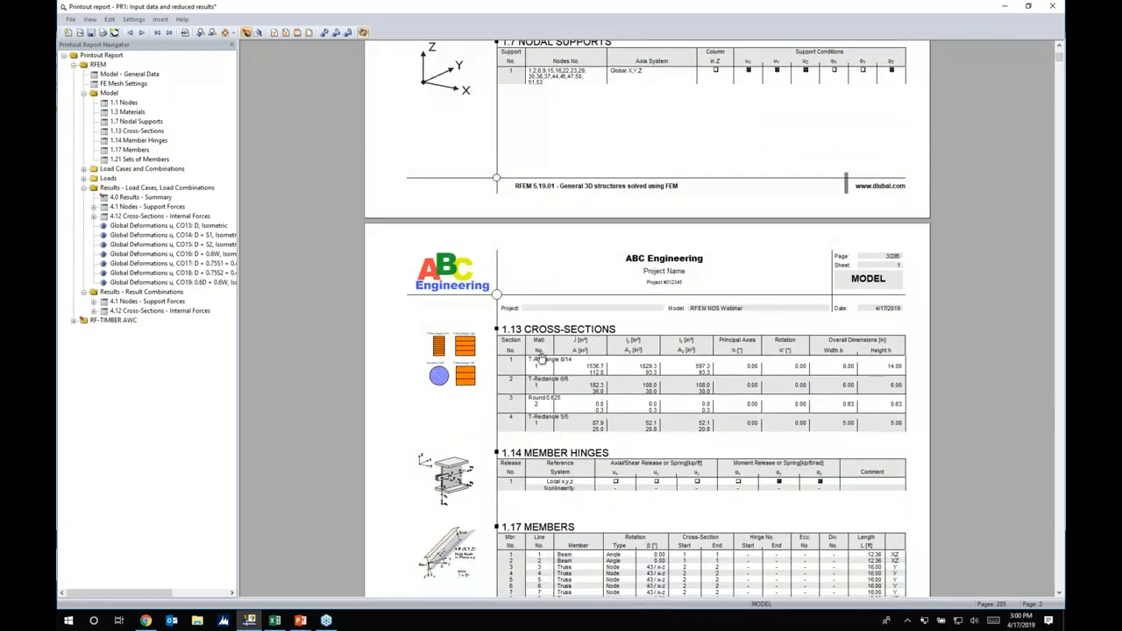
{"action": "scroll", "coordinate": [540, 357], "scroll_direction": "up", "scroll_amount": 3}
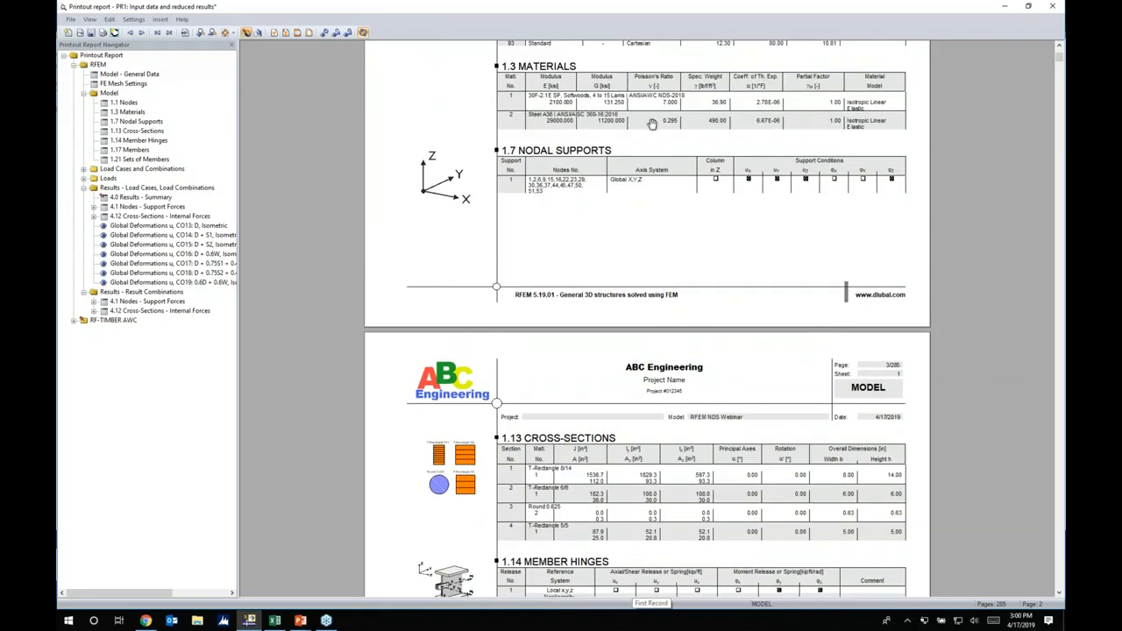
{"action": "left_click", "coordinate": [139, 133]}
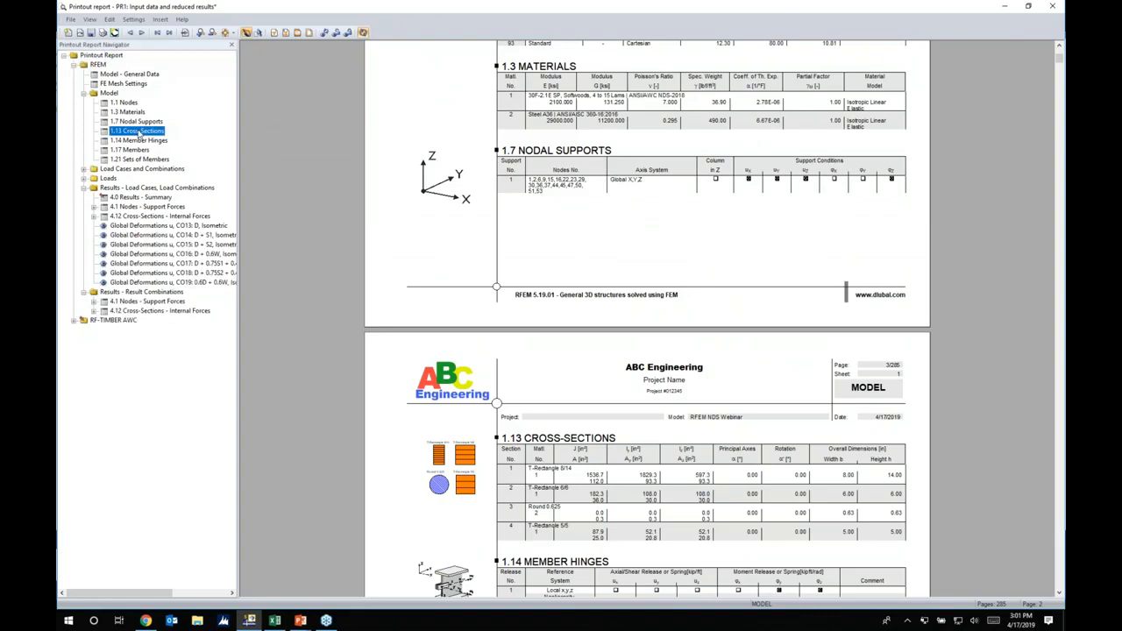
{"action": "left_click_drag", "start_coordinate": [127, 131], "coordinate": [126, 117]}
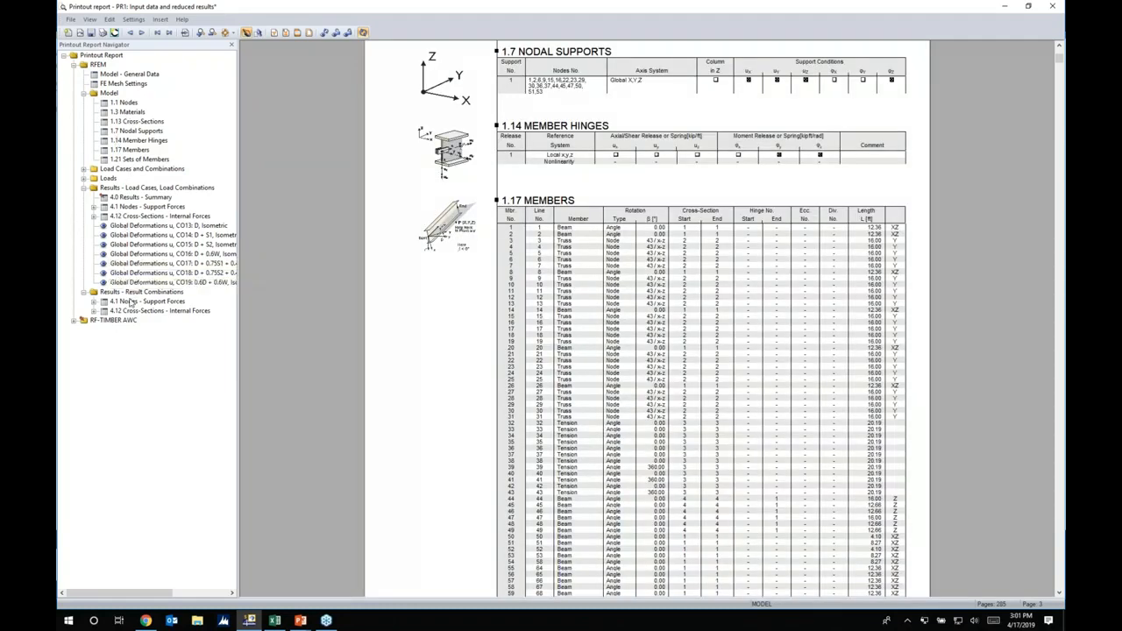
Step: Examine the support forces and cross-section internal forces tables under the result combinations chapter
{"action": "left_click", "coordinate": [130, 303]}
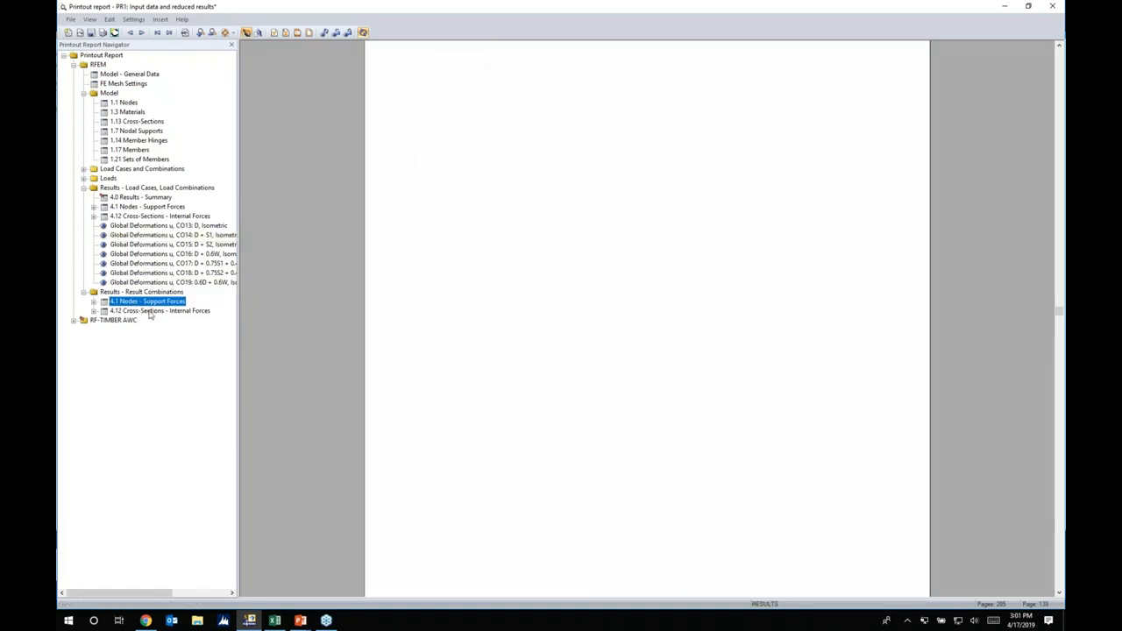
{"action": "scroll", "coordinate": [638, 211], "scroll_direction": "down", "scroll_amount": 5}
{"action": "scroll", "coordinate": [436, 84], "scroll_direction": "down", "scroll_amount": 10}
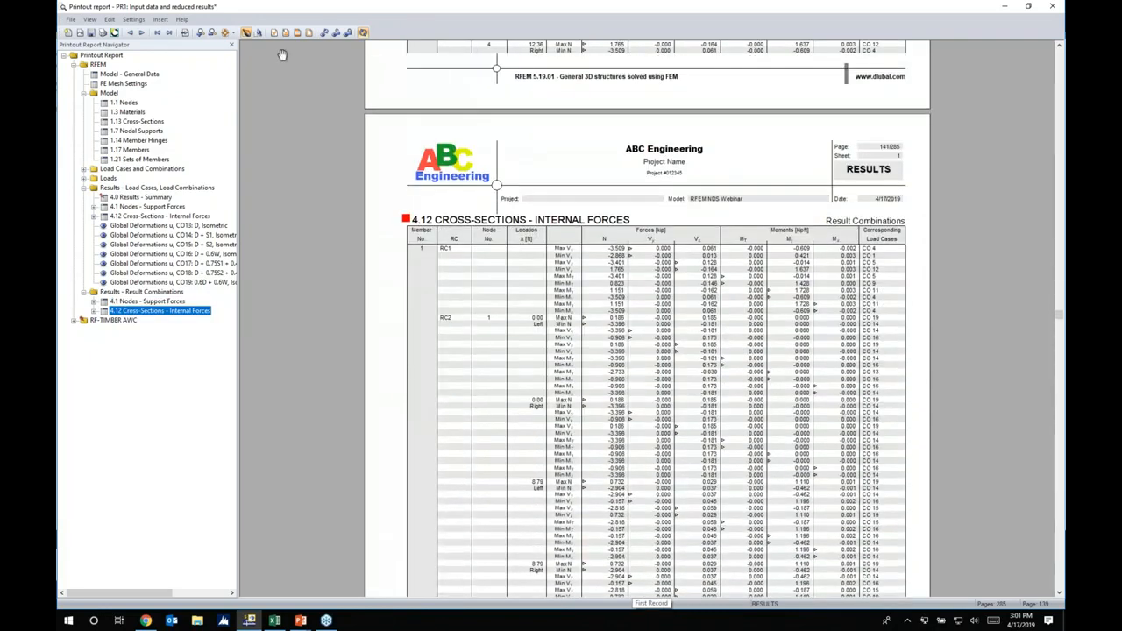
Step: Review the RFEM model data and result combination tables in the printout report selection and accept the selection
{"action": "left_click", "coordinate": [112, 19]}
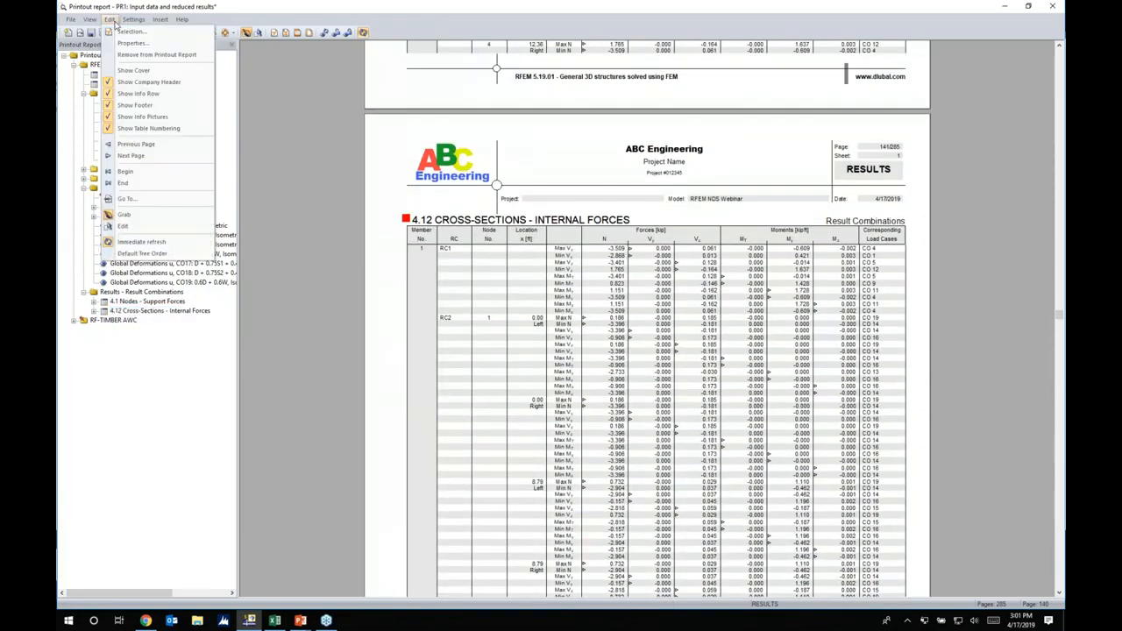
{"action": "left_click", "coordinate": [128, 32]}
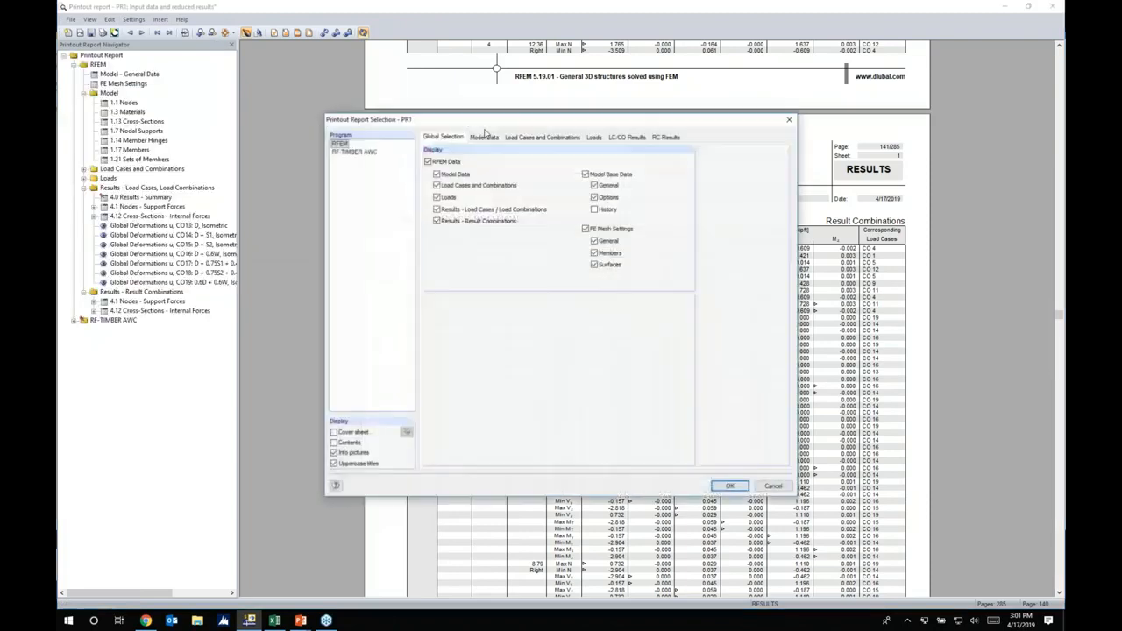
{"action": "left_click", "coordinate": [481, 137]}
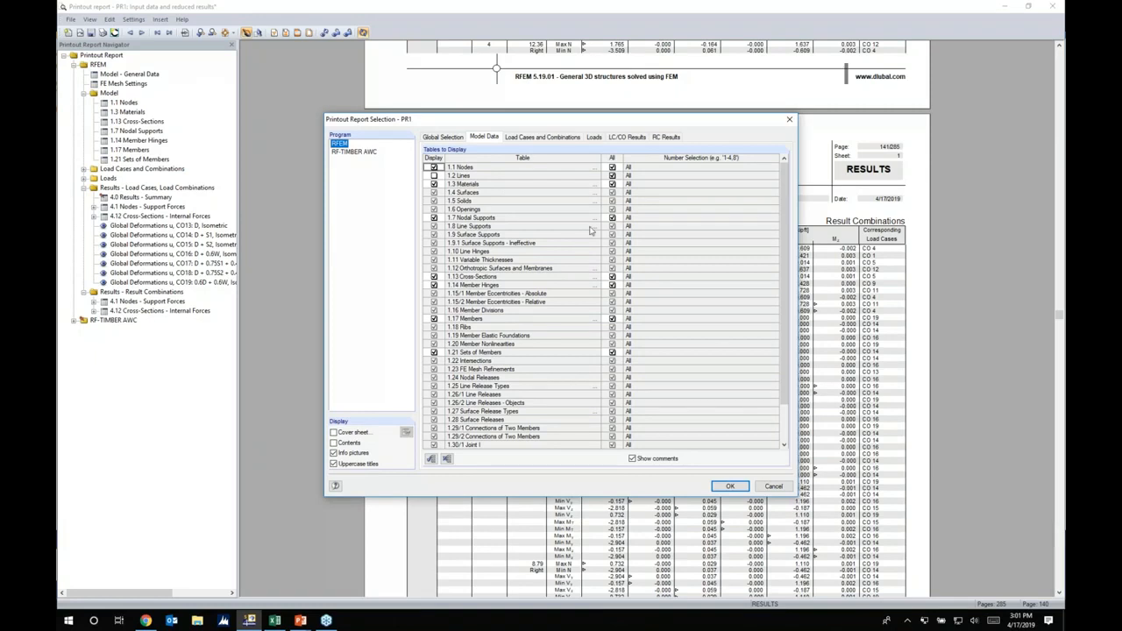
{"action": "left_click", "coordinate": [662, 141]}
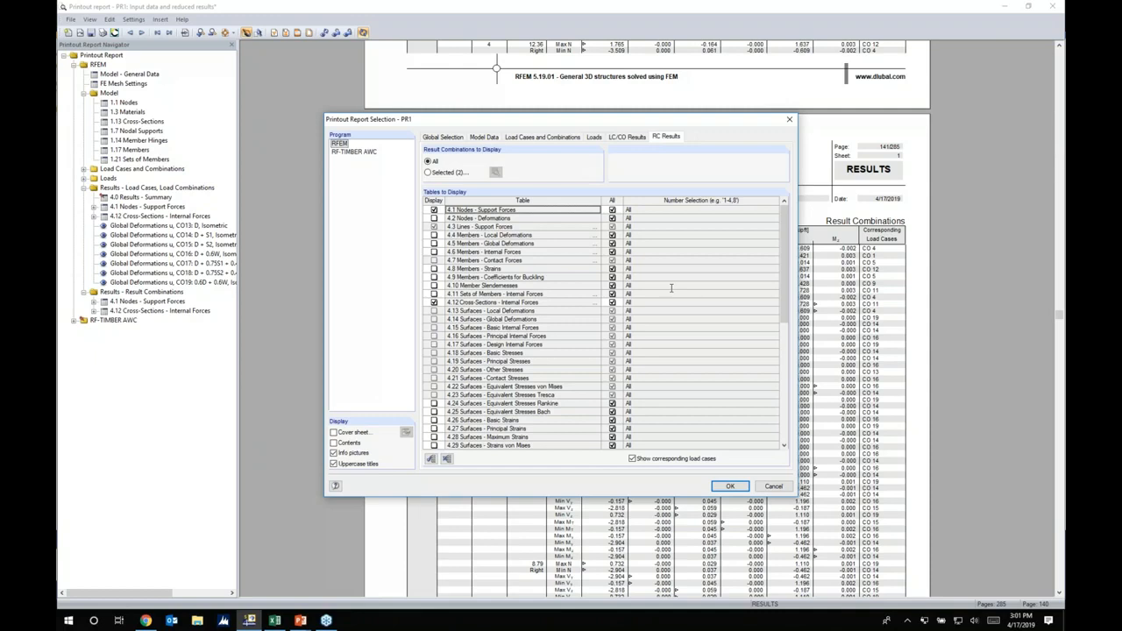
{"action": "left_click", "coordinate": [743, 489]}
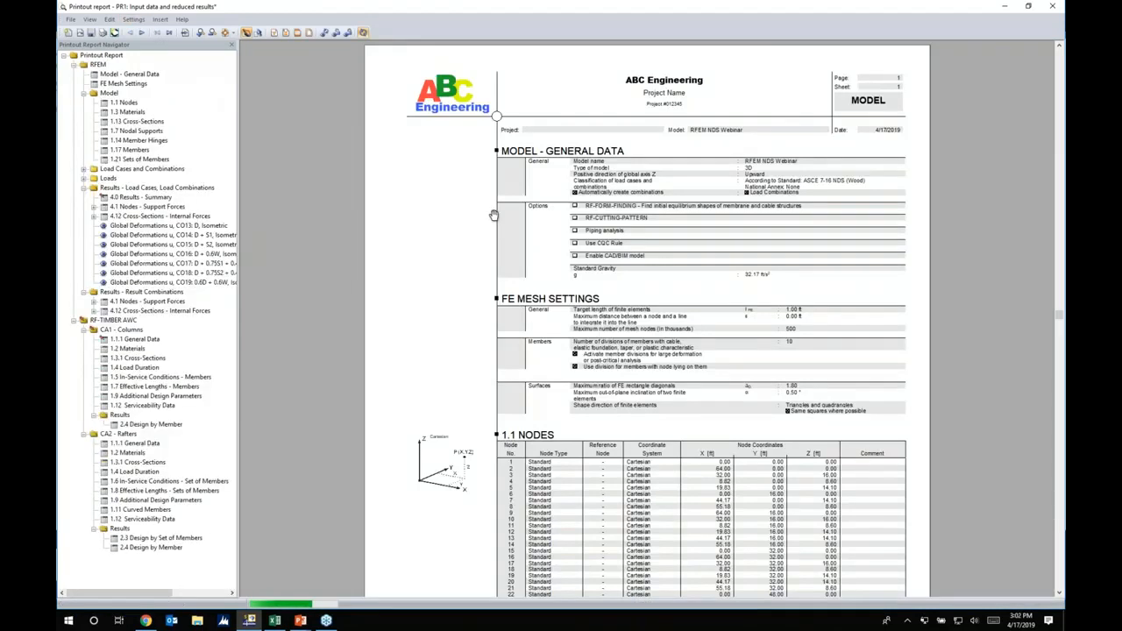
{"action": "left_click", "coordinate": [134, 20]}
{"action": "mouse_move", "coordinate": [138, 34]}
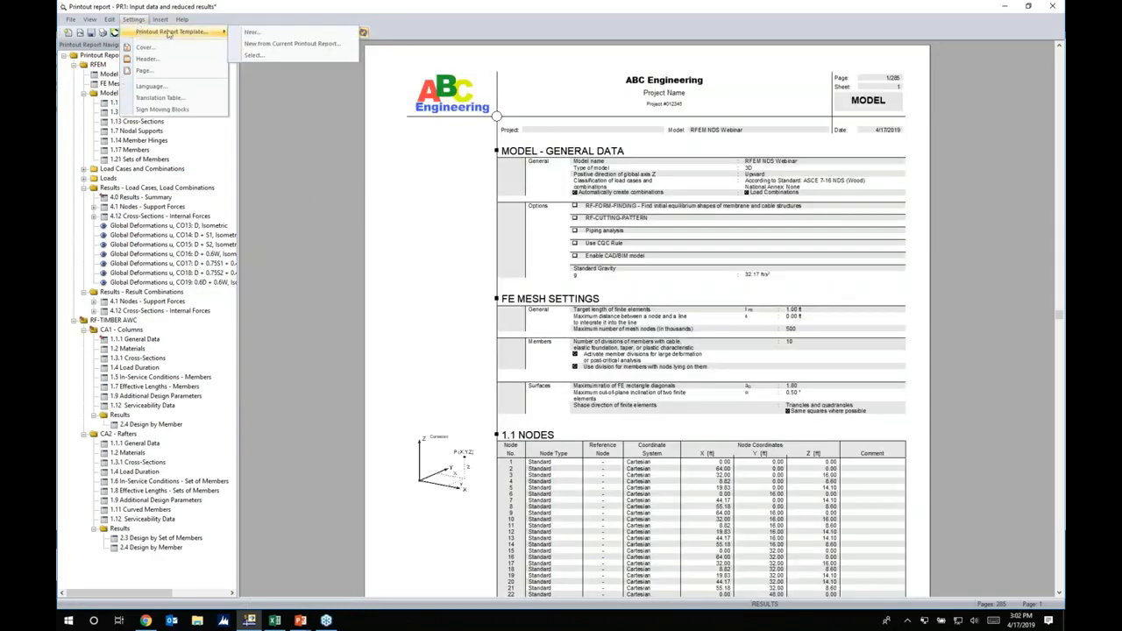
{"action": "left_click", "coordinate": [283, 44]}
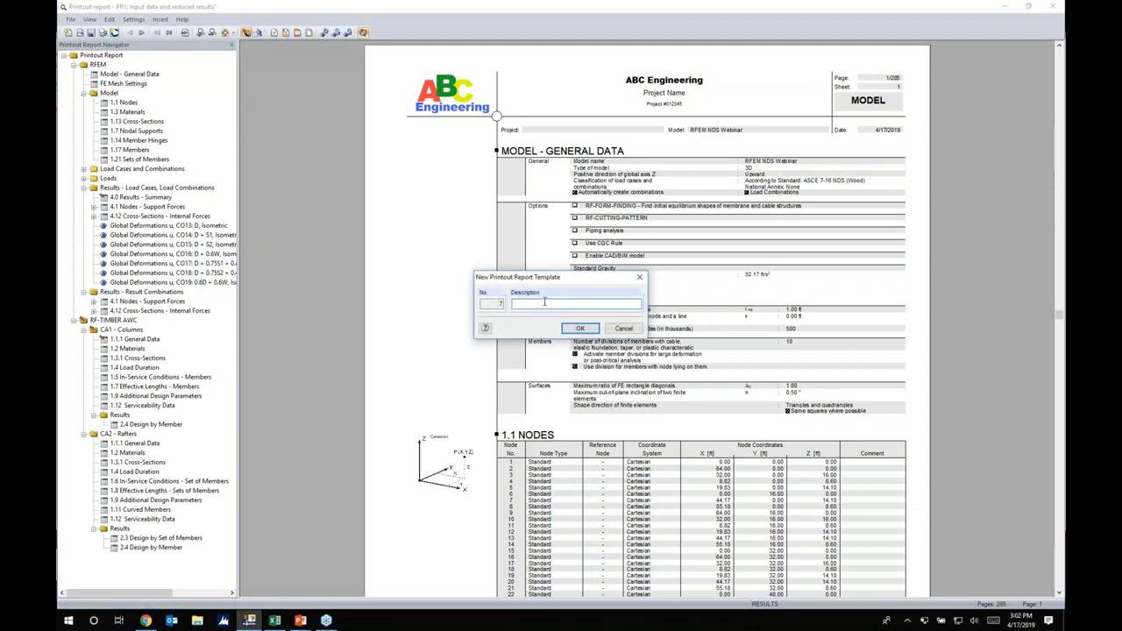
{"action": "type", "text": "tEMPL"}
{"action": "key", "text": "BackSpace"}
{"action": "key", "text": "BackSpace"}
{"action": "key", "text": "BackSpace"}
{"action": "key", "text": "BackSpace"}
{"action": "type", "text": "Template"}
{"action": "left_click", "coordinate": [623, 329]}
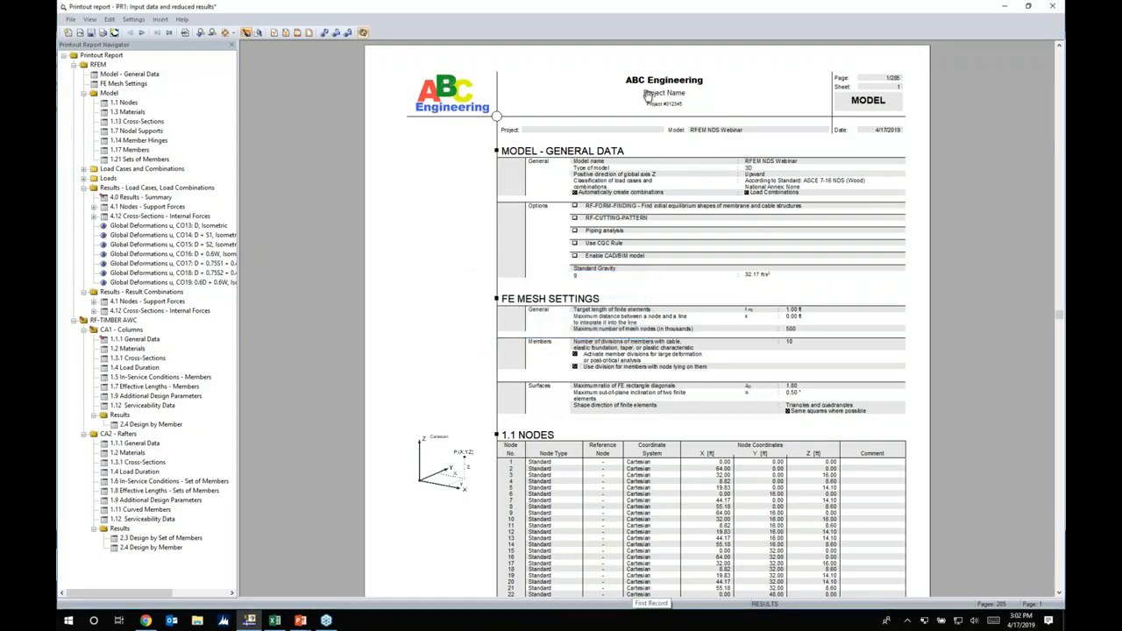
Step: Examine the RF-TIMBER AWC design by member results for the columns and the design by set of members and by member results for the rafters
{"action": "left_click", "coordinate": [669, 165]}
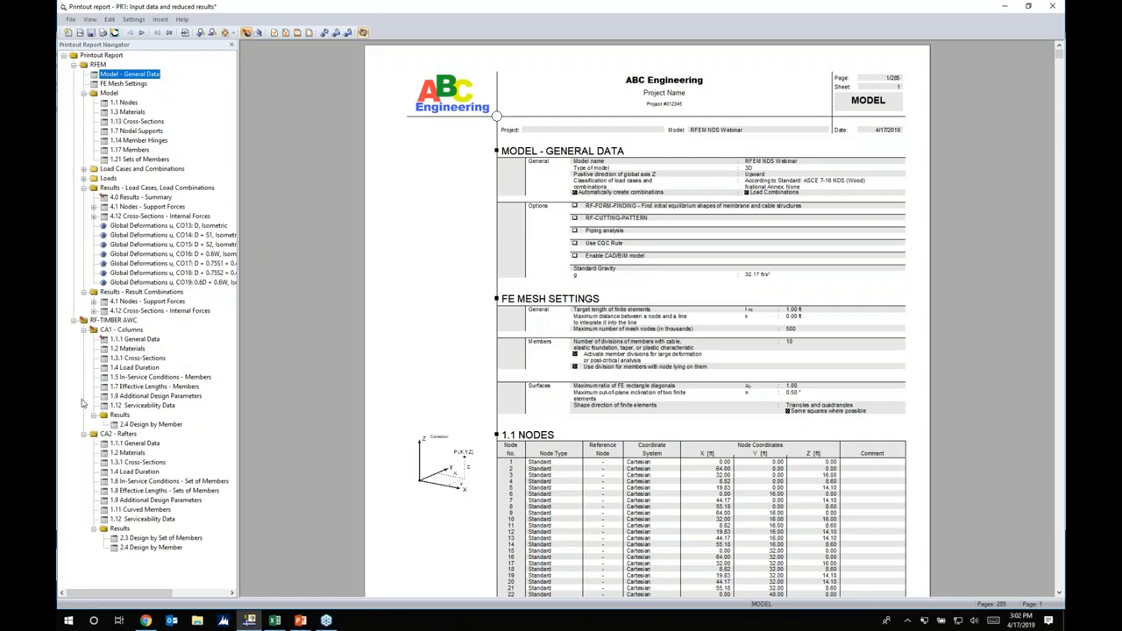
{"action": "left_click", "coordinate": [74, 65]}
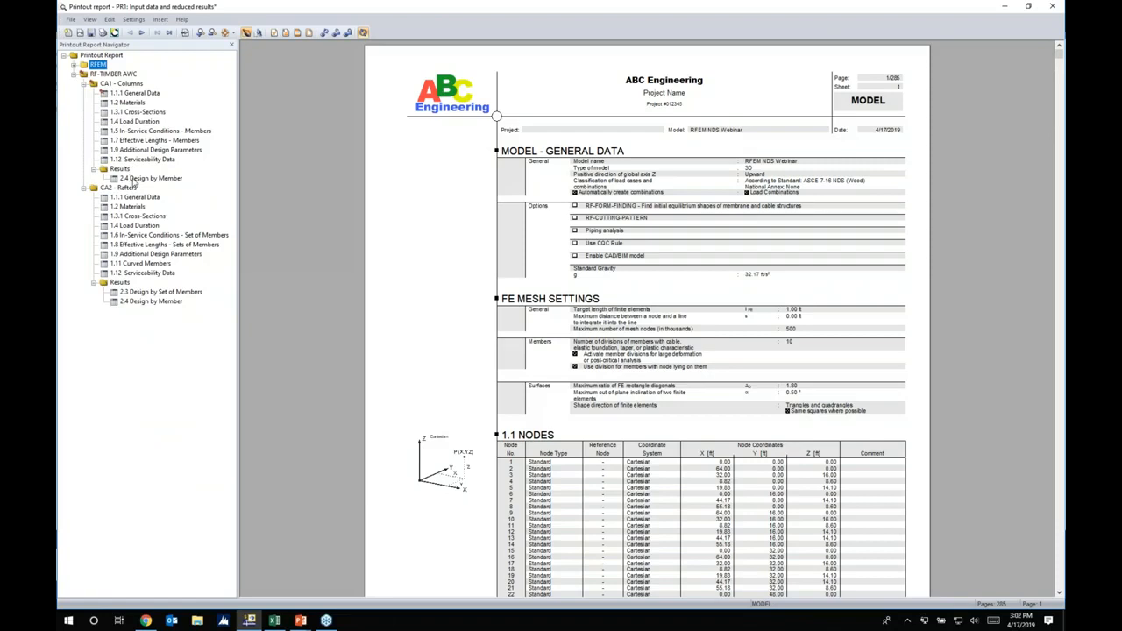
{"action": "left_click", "coordinate": [133, 179]}
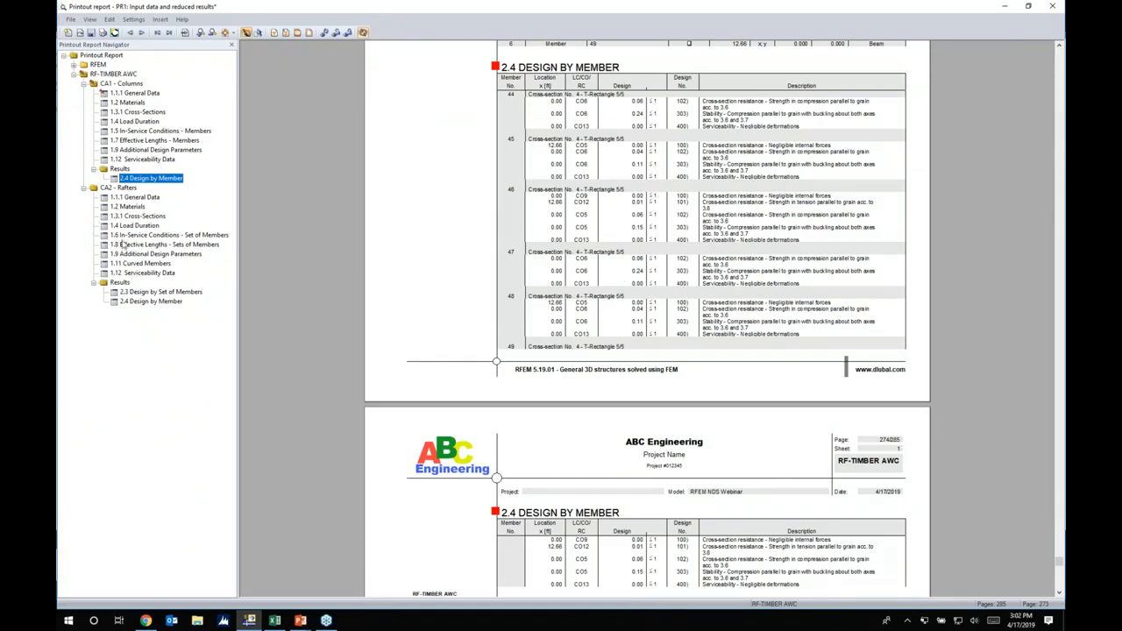
{"action": "left_click", "coordinate": [145, 294]}
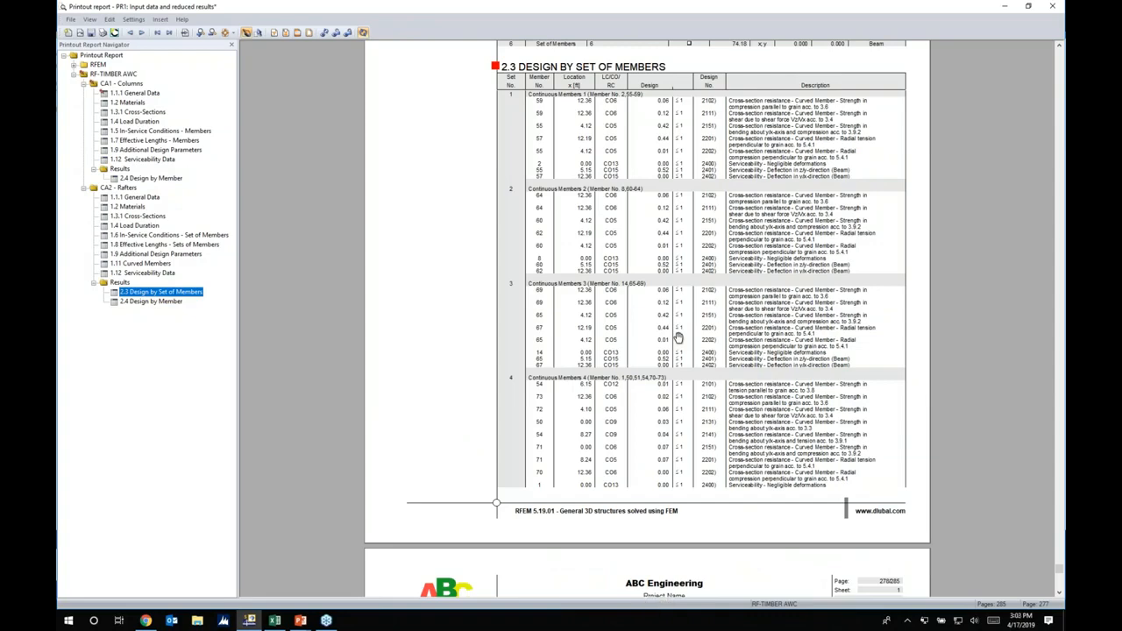
{"action": "scroll", "coordinate": [678, 337], "scroll_direction": "down", "scroll_amount": 10}
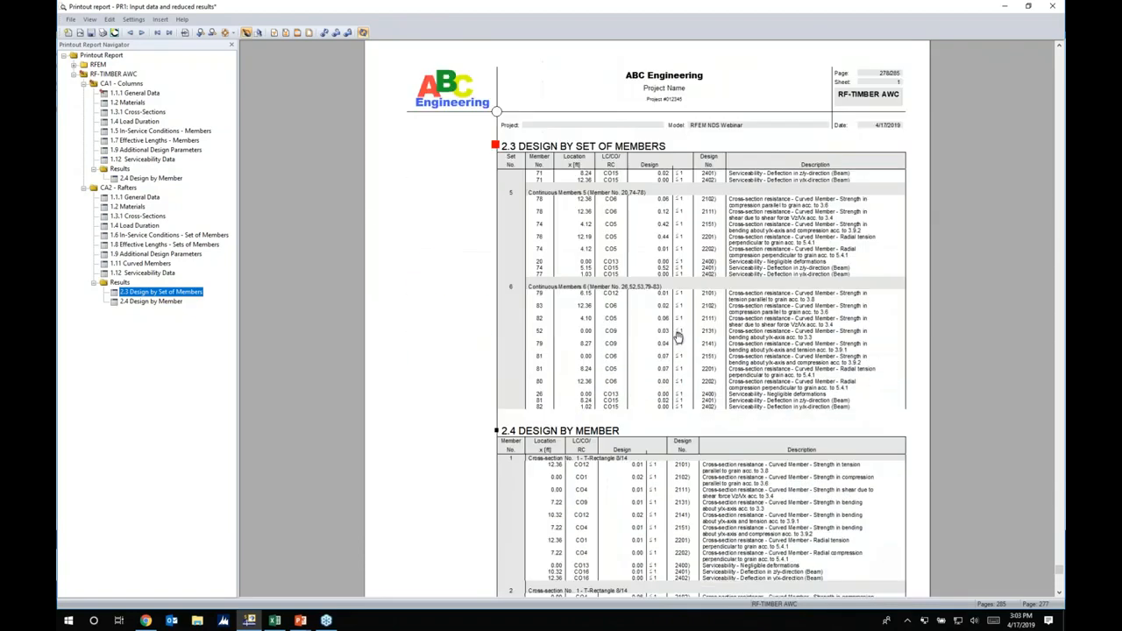
{"action": "scroll", "coordinate": [678, 337], "scroll_direction": "down", "scroll_amount": 1}
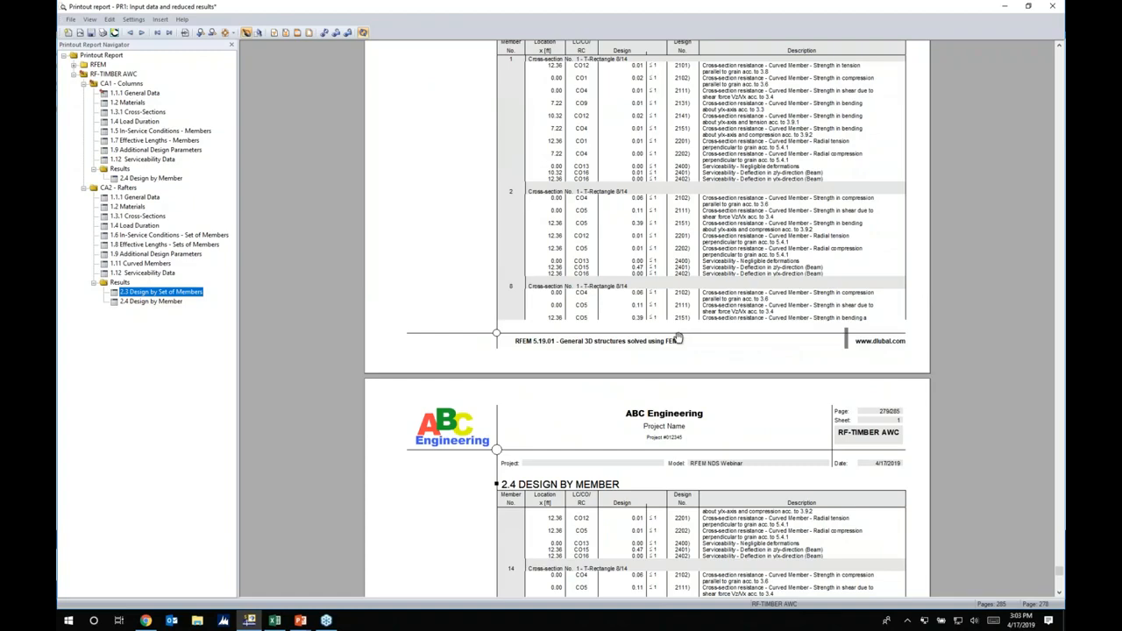
Step: Switch to the running PowerPoint slide show with the More Information slide
{"action": "key", "text": "super+Tab"}
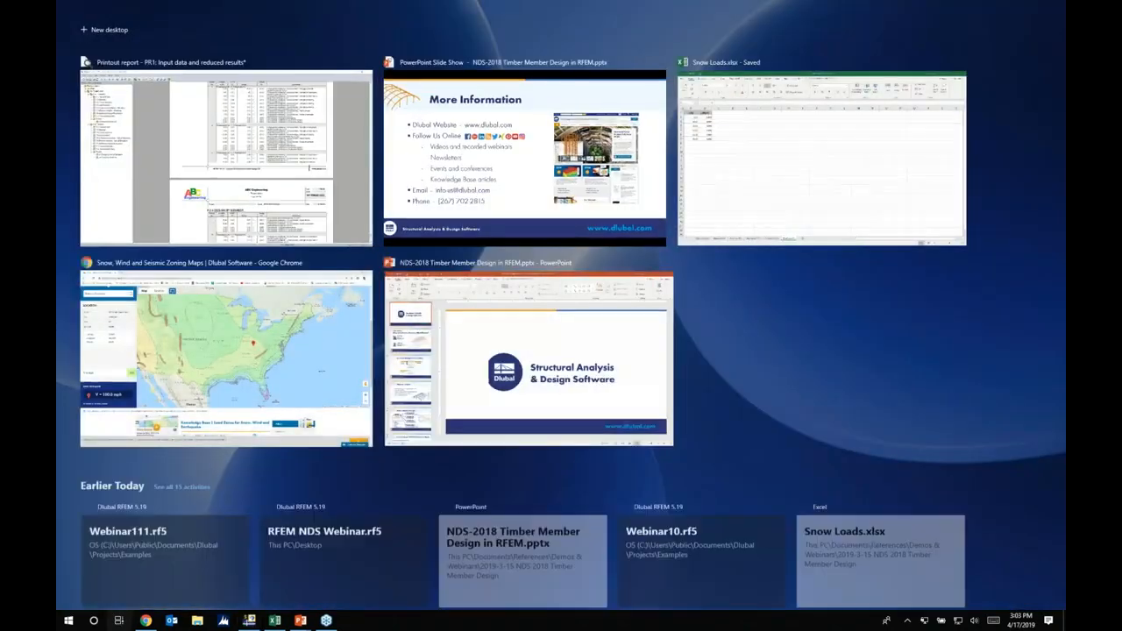
{"action": "left_click", "coordinate": [555, 208]}
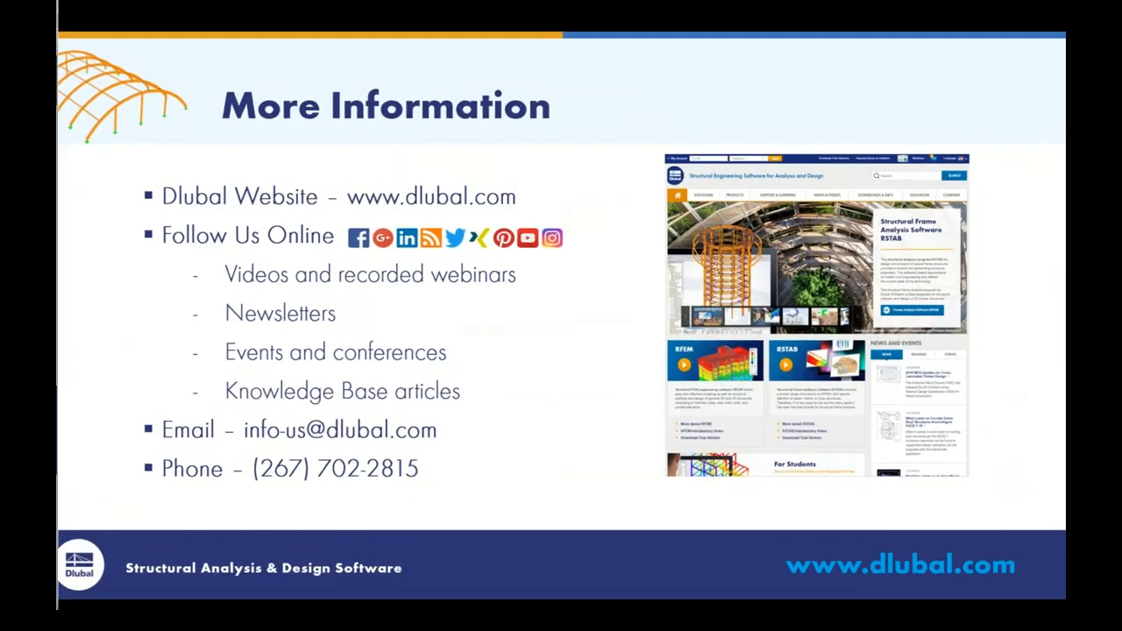